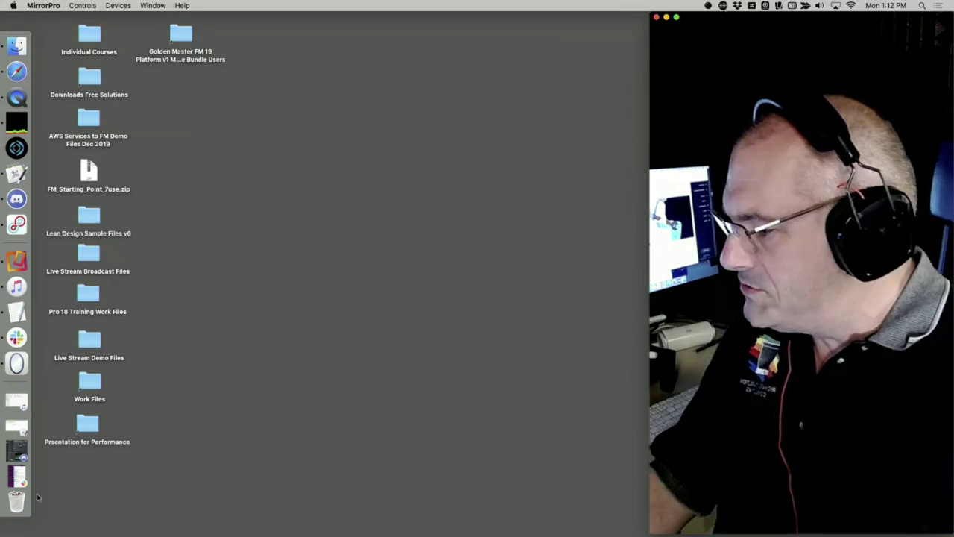
Bring Slack forward, minimize the Music window, and show the video call full screen
click(17, 335)
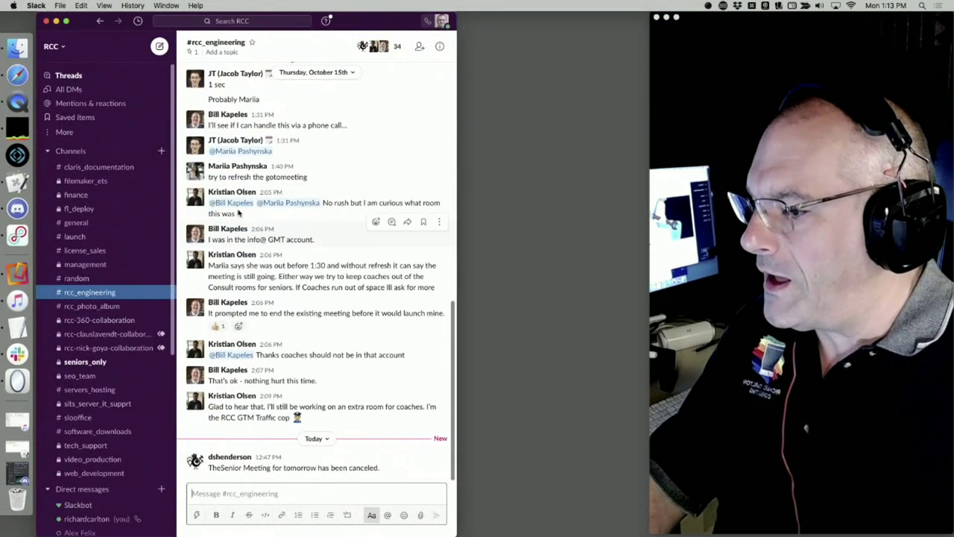
click(18, 316)
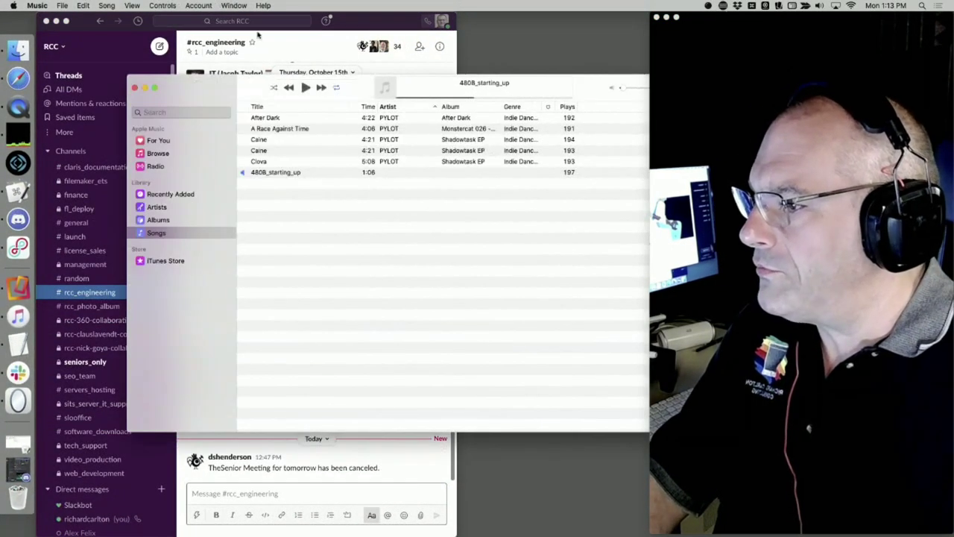
click(260, 24)
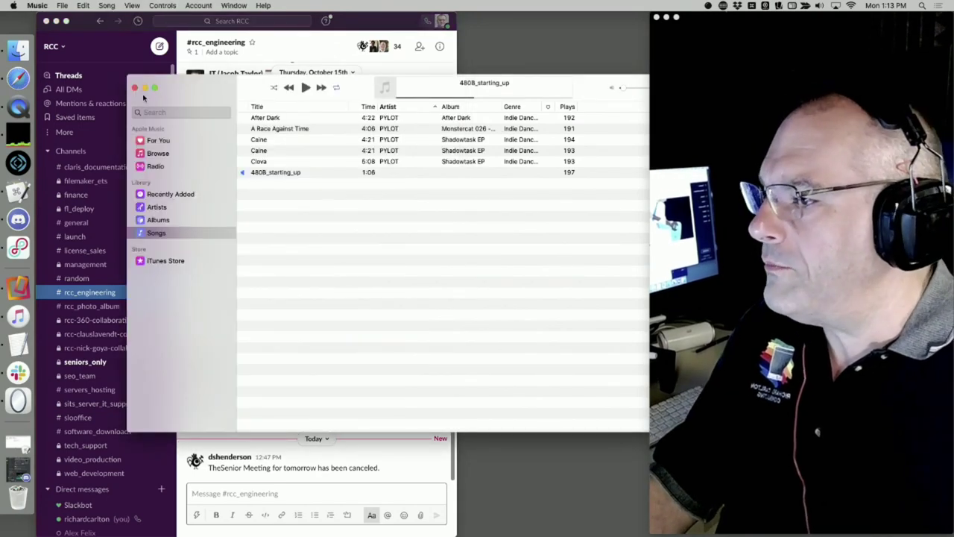
click(145, 88)
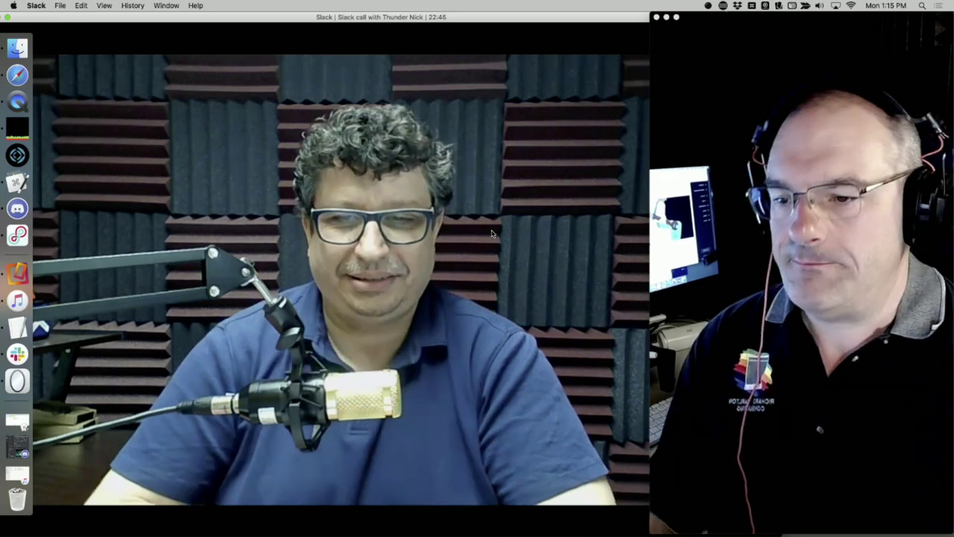
click(7, 18)
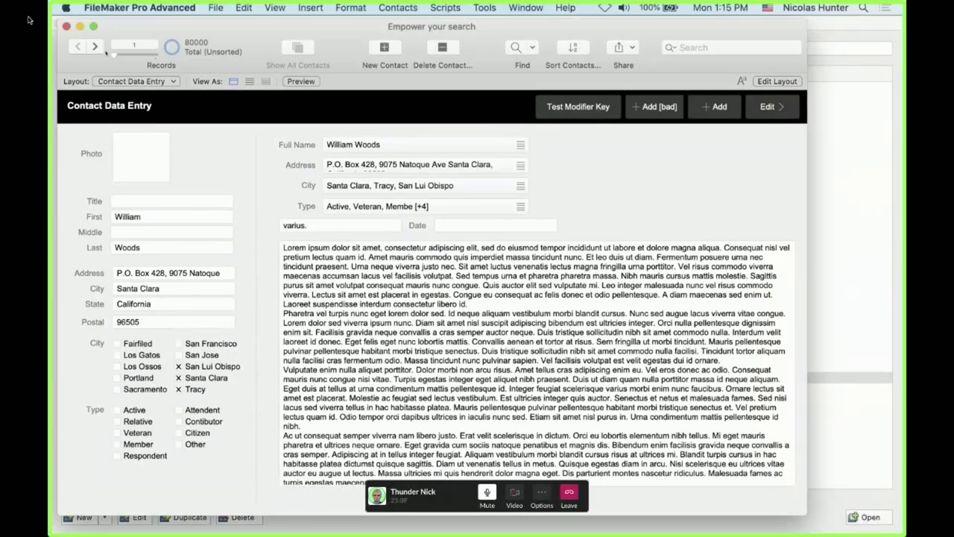
Move to contact record 3, enter test text in its Comment field, then clear and commit it
key(ctrl+Down)
key(ctrl+Down)
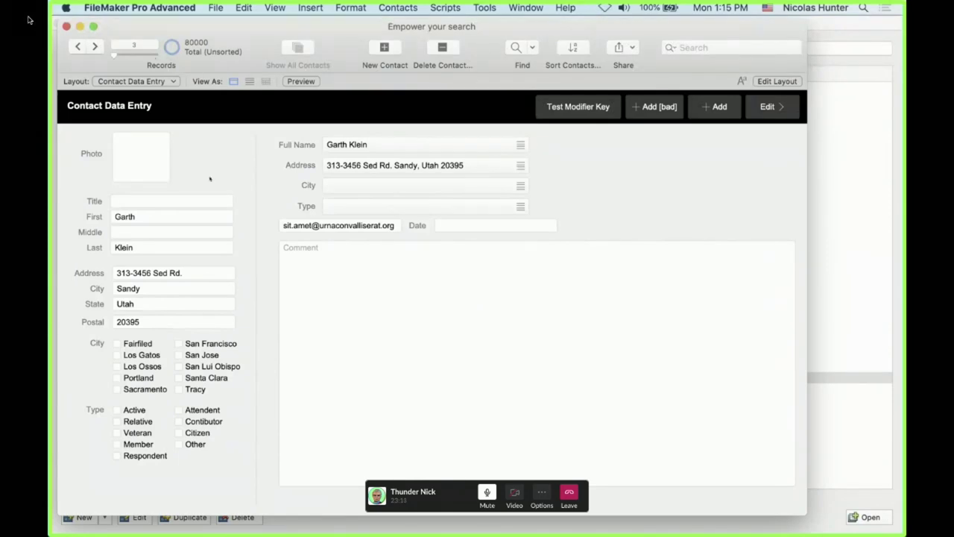
click(286, 278)
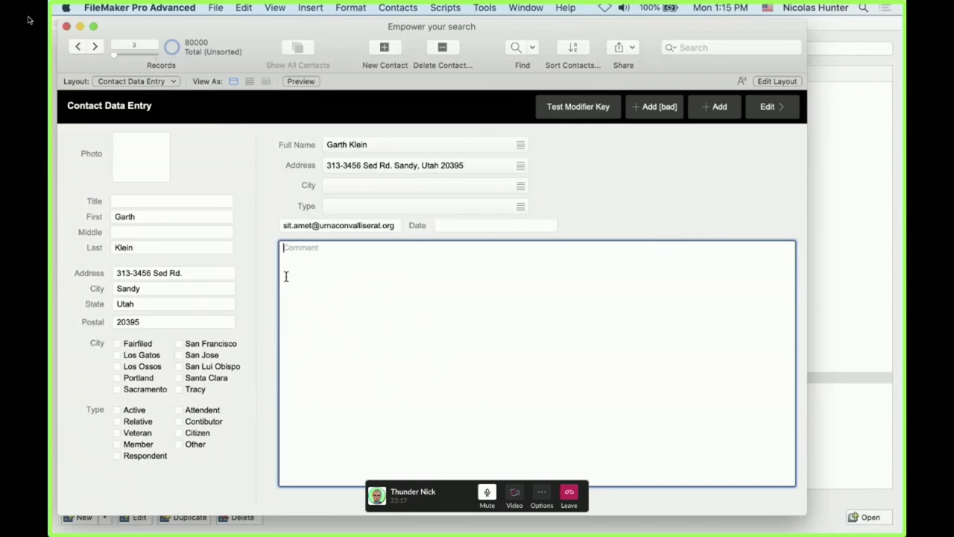
text({00000020220202)
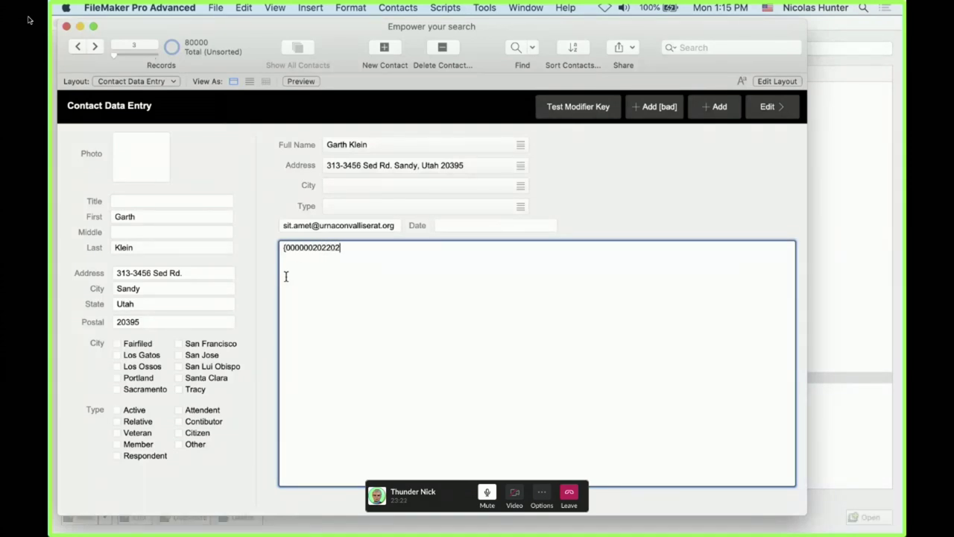
text(02020002020)
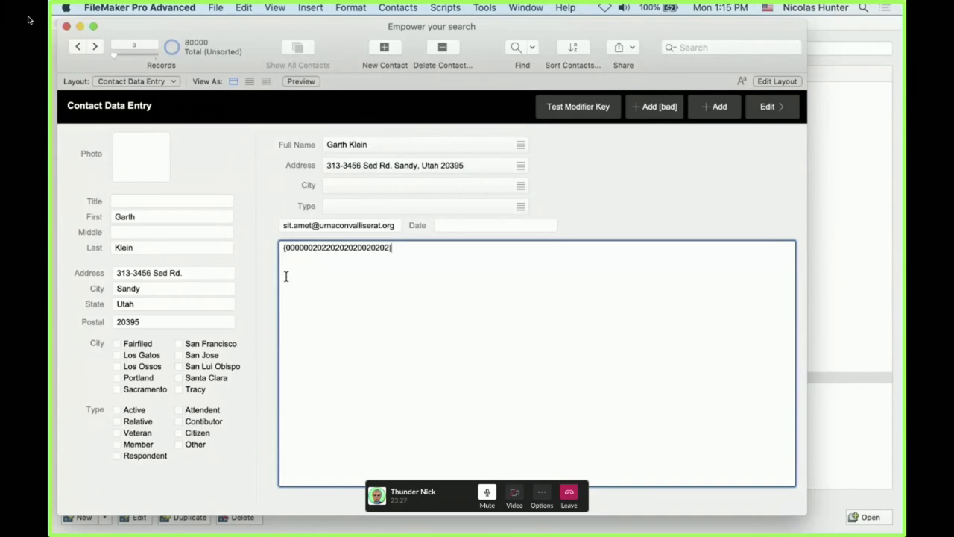
text(2||last( )
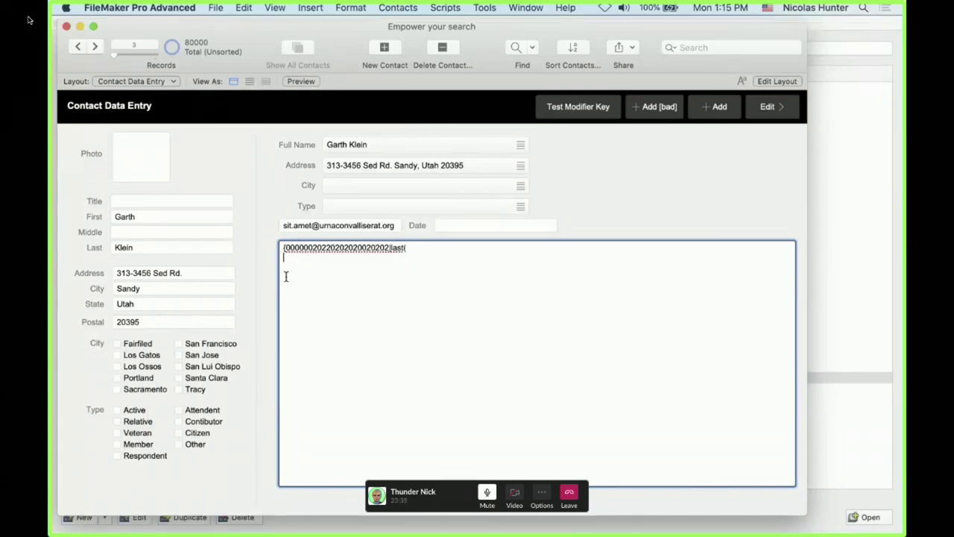
text([7487384738473947837493p4b 89)
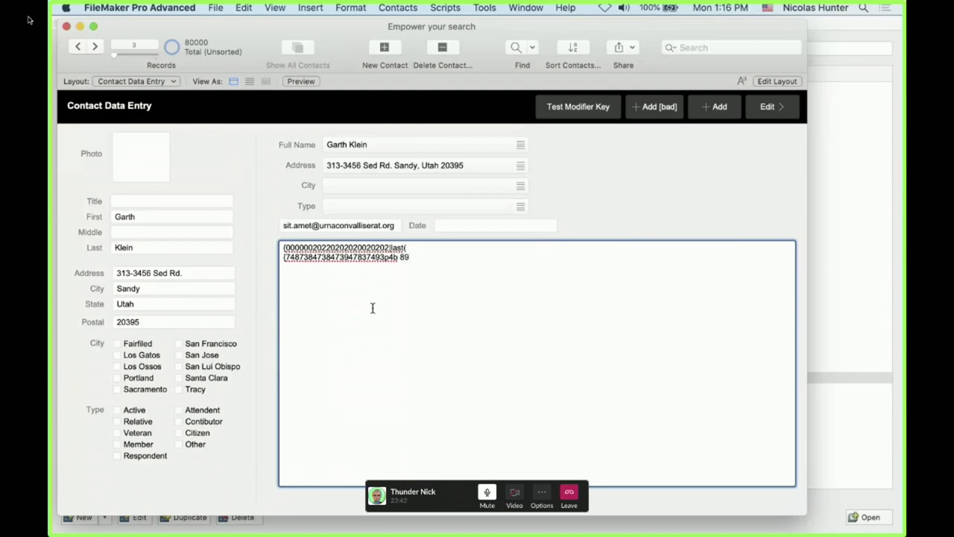
drag(393, 309, 269, 248)
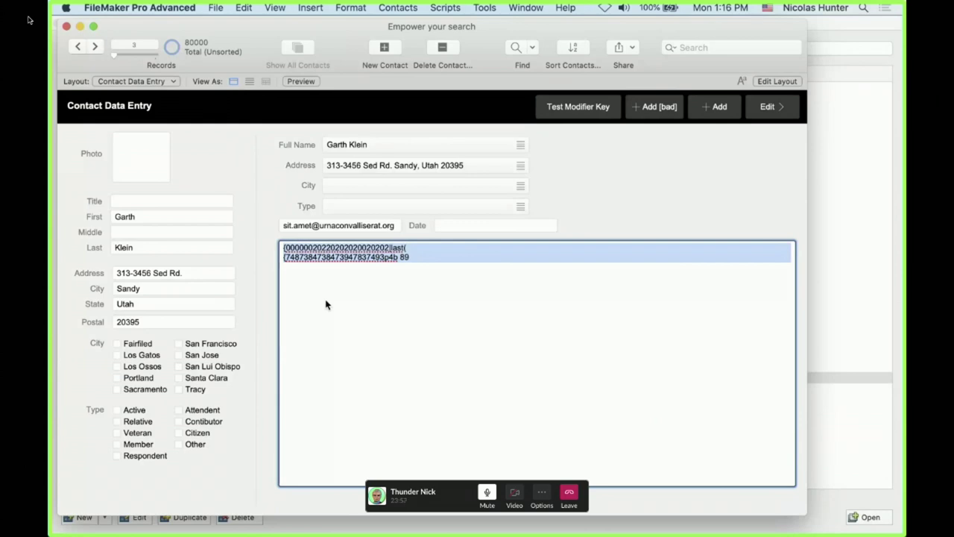
click(325, 304)
key(super+a)
key(BackSpace)
click(265, 202)
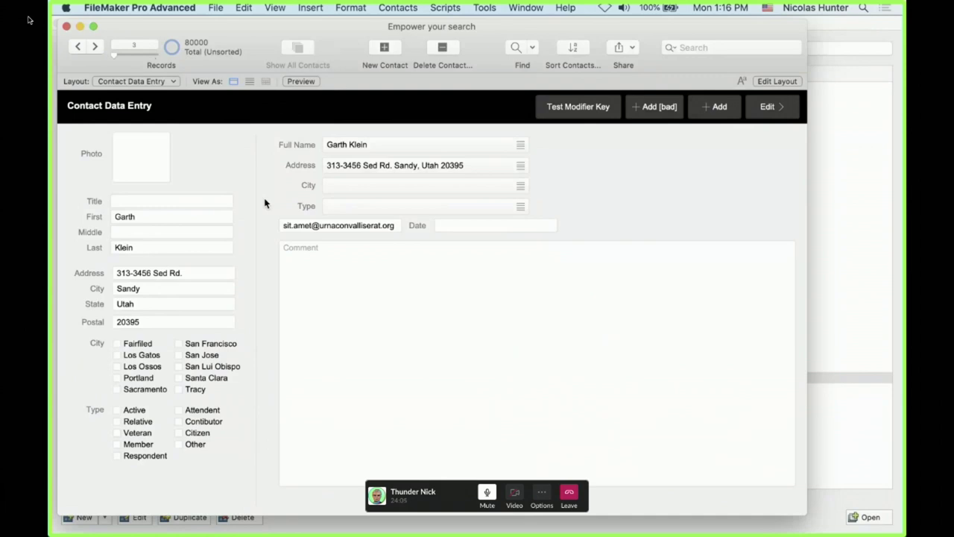
Move the call panel aside and open Manage Database with Cmd+Shift+D
drag(462, 504, 828, 528)
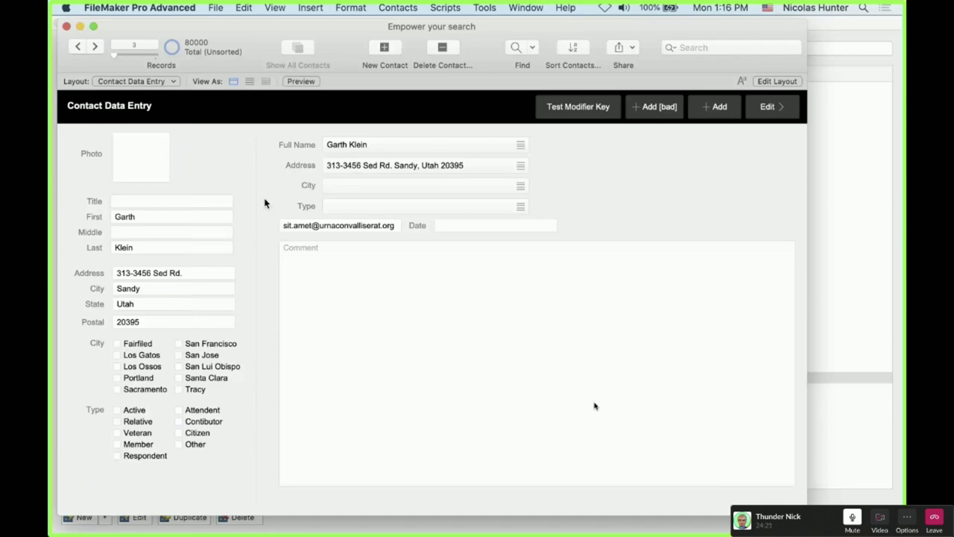
drag(183, 273, 113, 276)
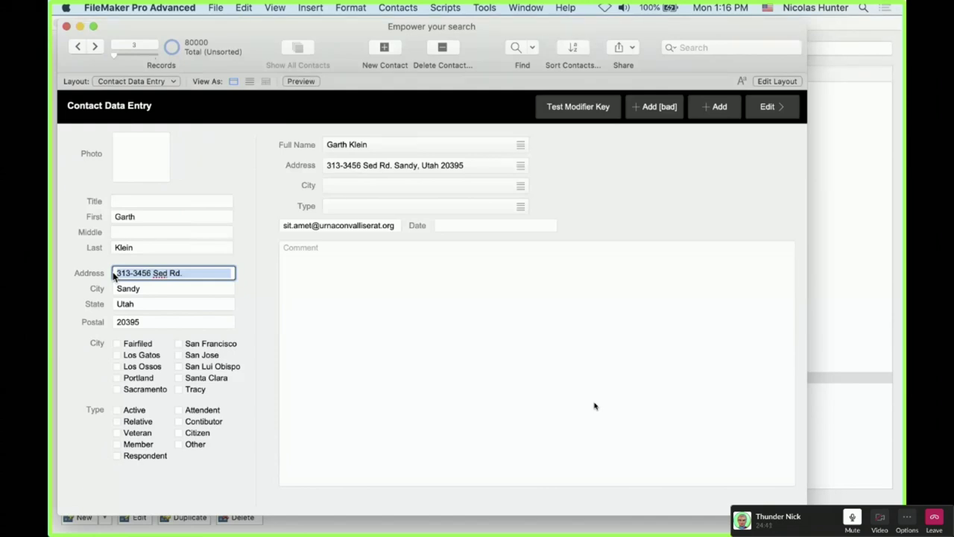
key(super+shift+d)
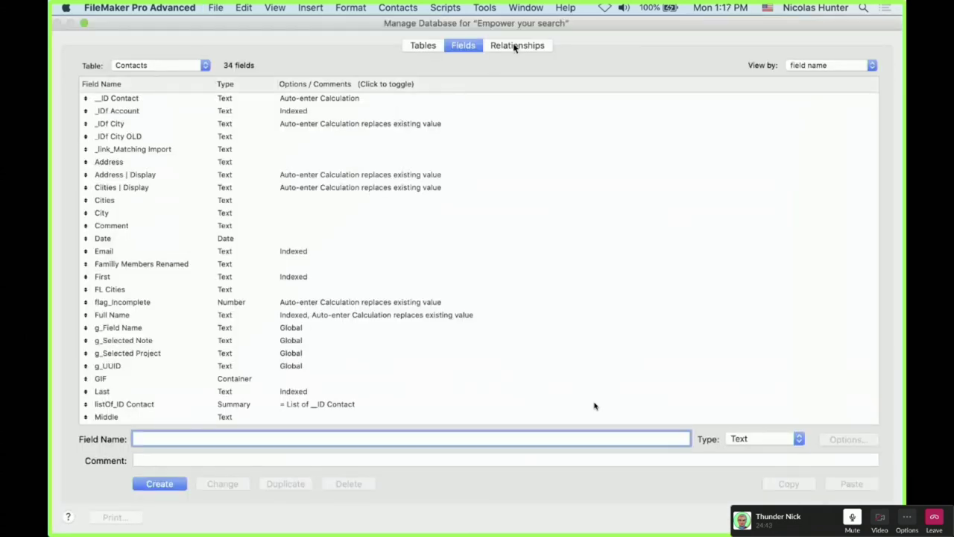
Open the Relationships tab, expand T01_ACCOUNTS, and inspect its T01b_accounts_PROJECTS relationship
click(516, 45)
click(248, 185)
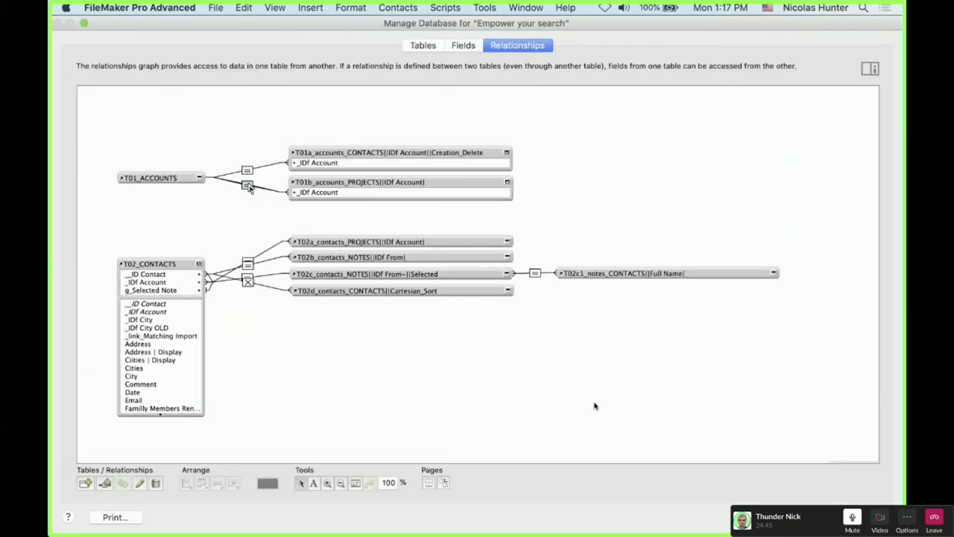
click(249, 187)
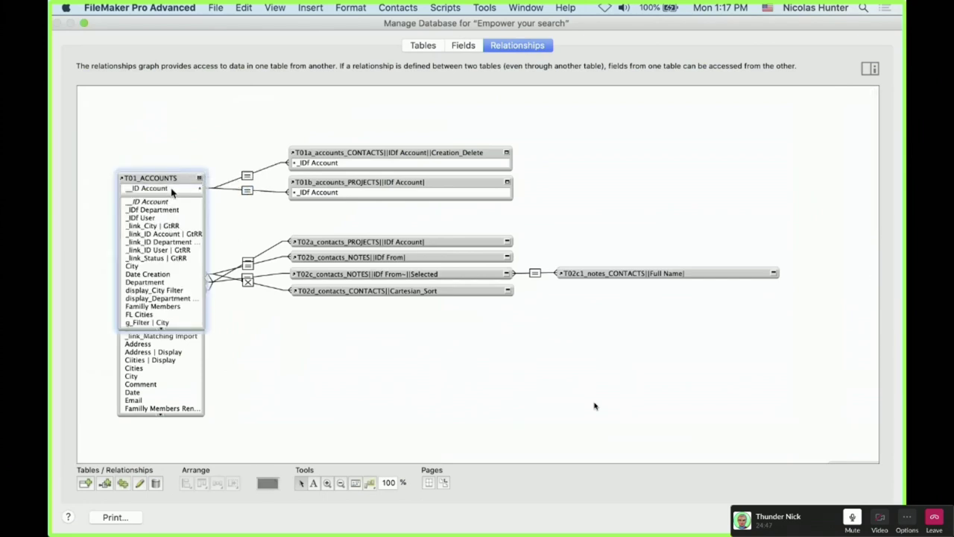
click(322, 195)
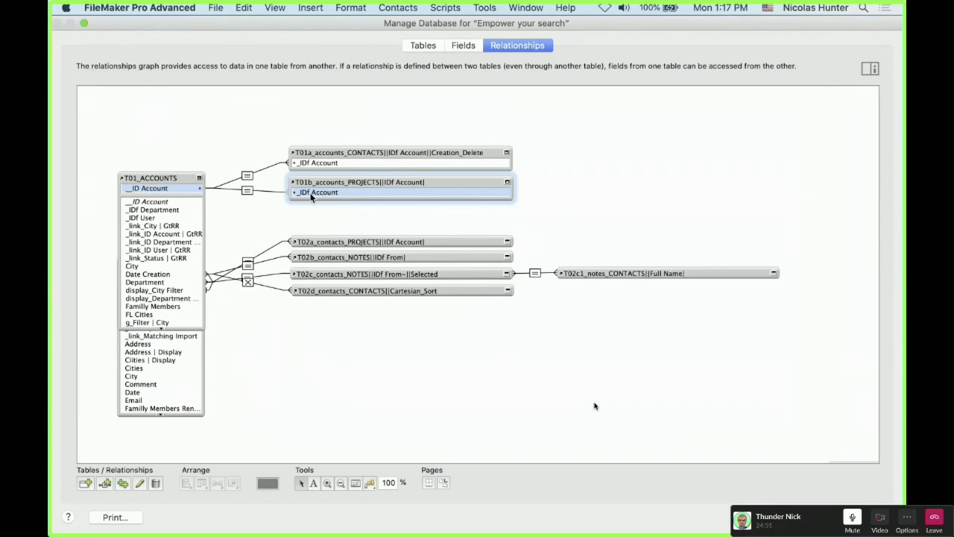
click(233, 197)
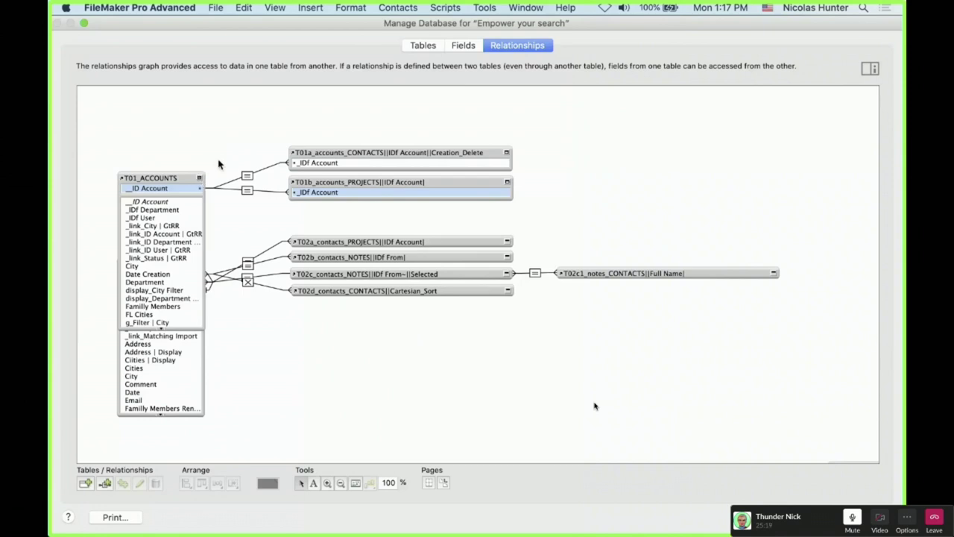
click(247, 191)
click(242, 219)
Alternate selection between T01_ACCOUNTS and T01b_accounts_PROJECTS, ending with nothing selected
click(170, 179)
click(306, 194)
click(275, 216)
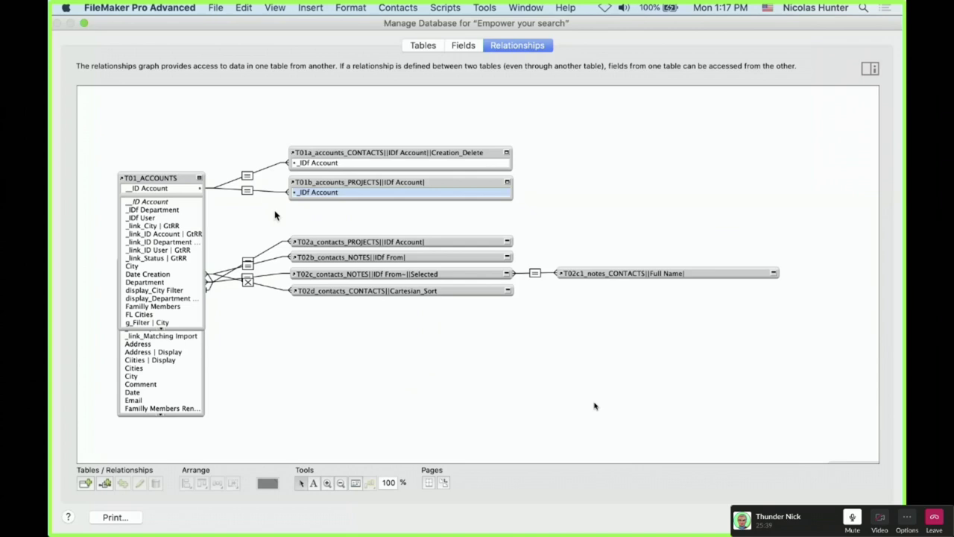
click(170, 178)
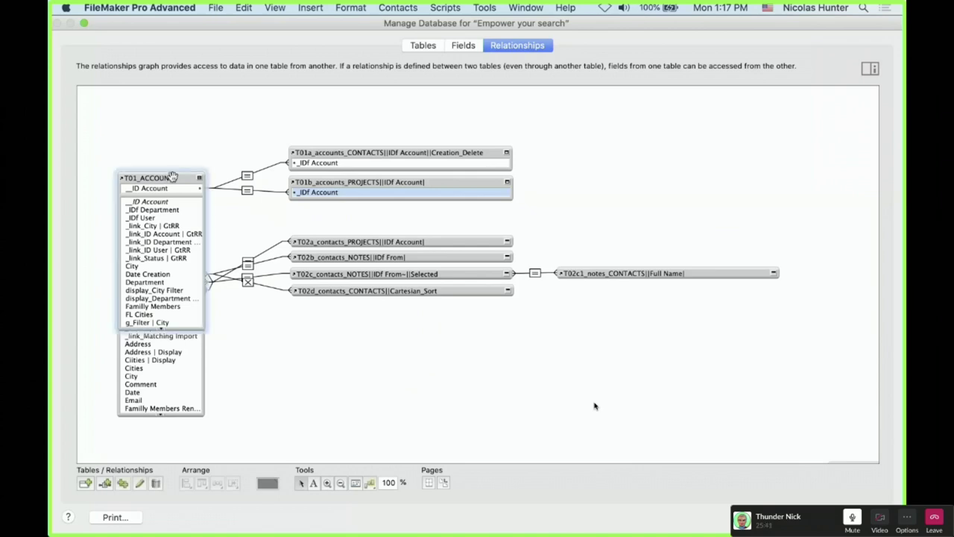
click(332, 184)
click(172, 178)
click(252, 231)
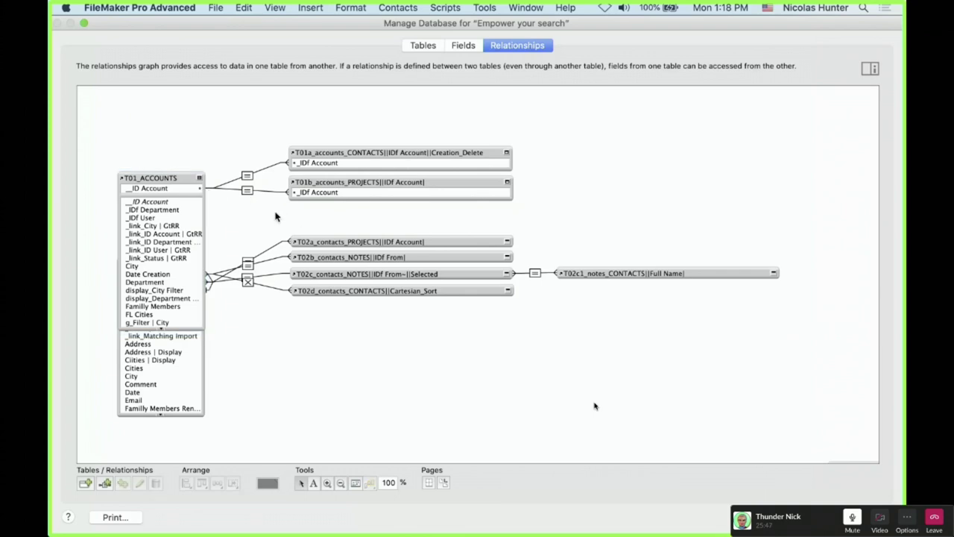
double_click(248, 191)
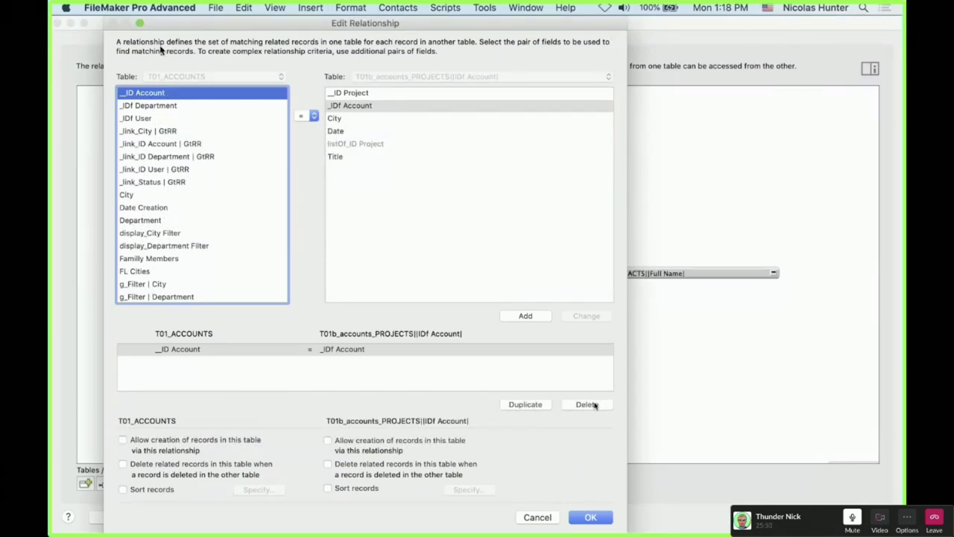
click(335, 106)
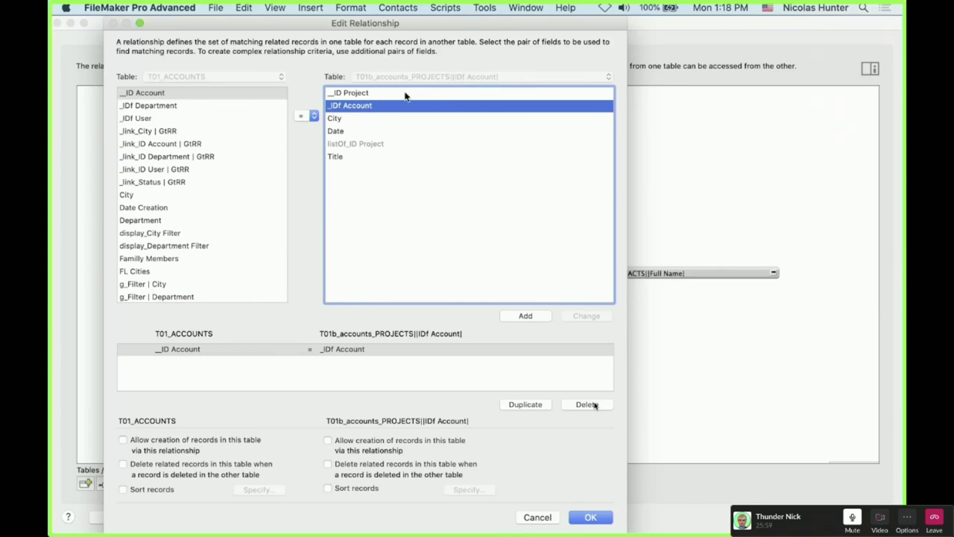
click(159, 93)
click(537, 517)
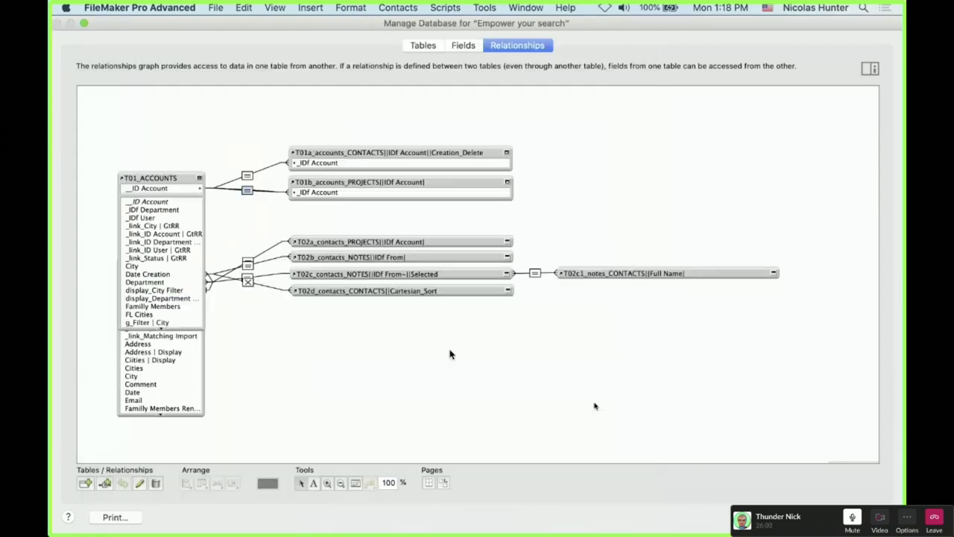
Cycle T01_ACCOUNTS through expanded and collapsed views, then return to the Contacts fields list
click(199, 180)
click(199, 180)
click(213, 213)
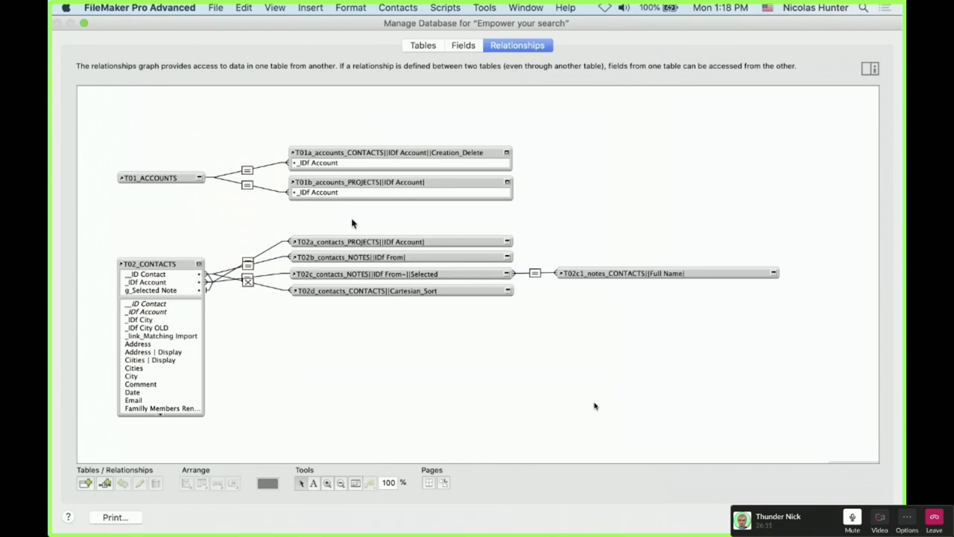
click(200, 179)
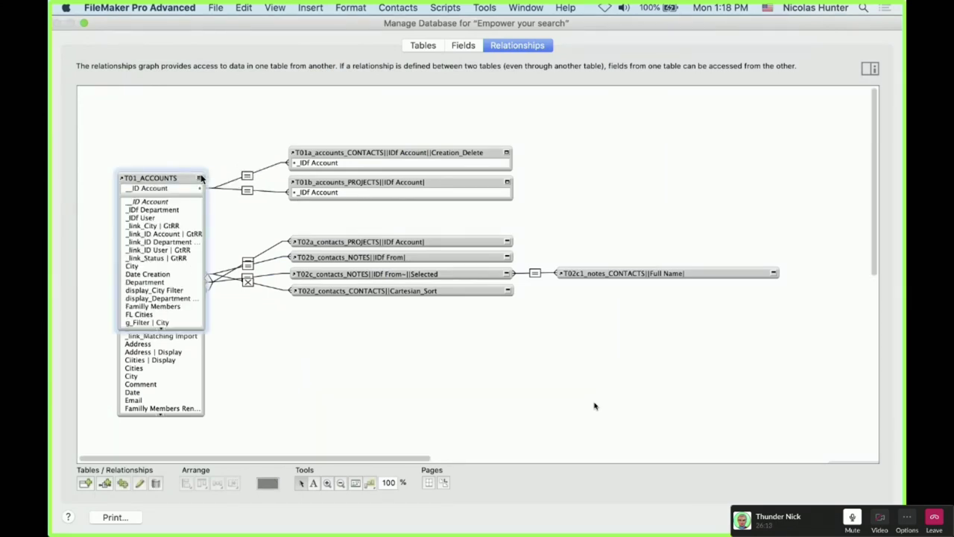
click(200, 178)
click(200, 178)
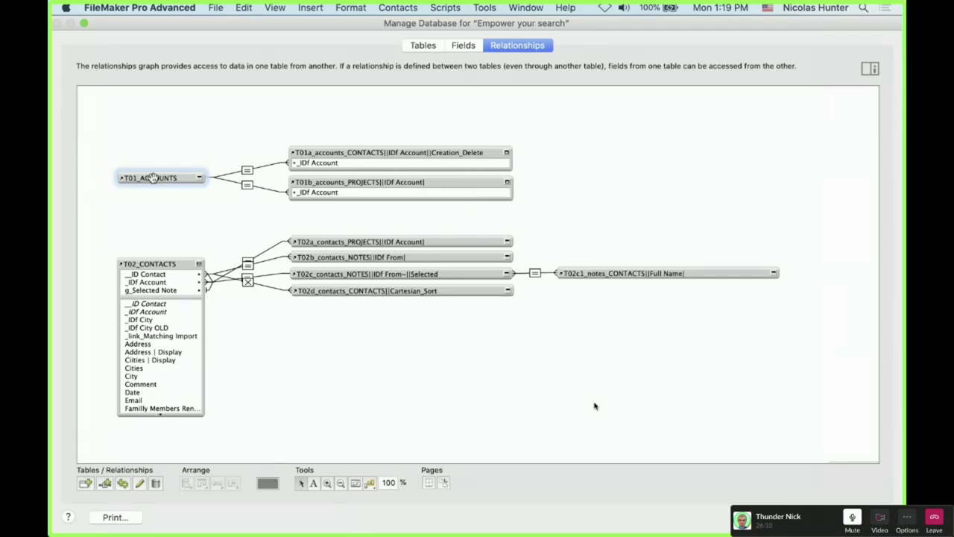
click(193, 211)
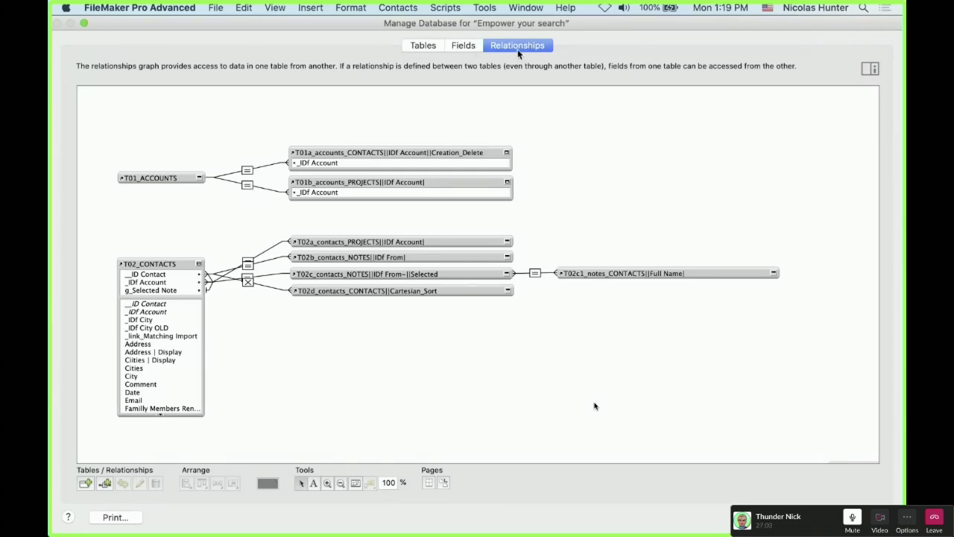
click(474, 48)
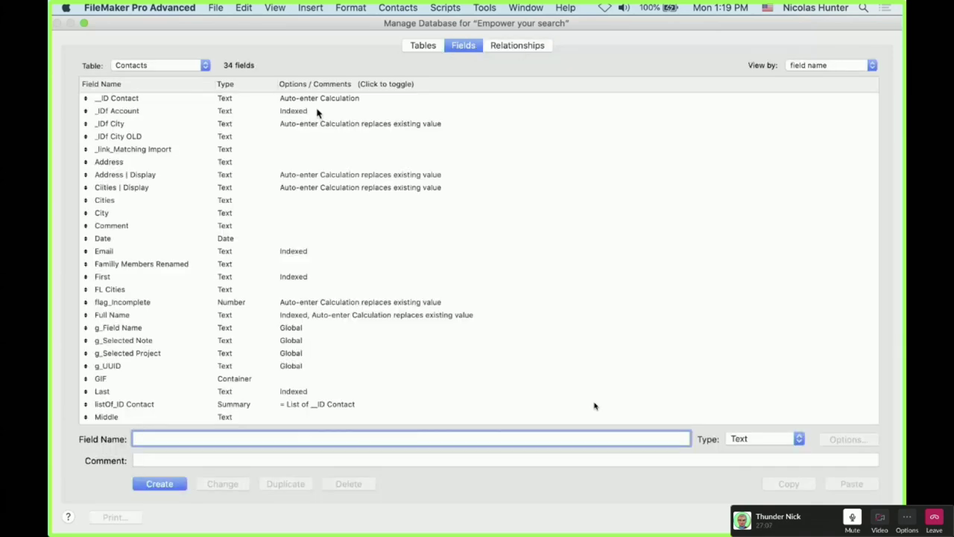
Check _IDf Account options, select FL Cities, _link_Matching Import and _IDf City OLD, then exit with Esc
double_click(317, 112)
click(524, 437)
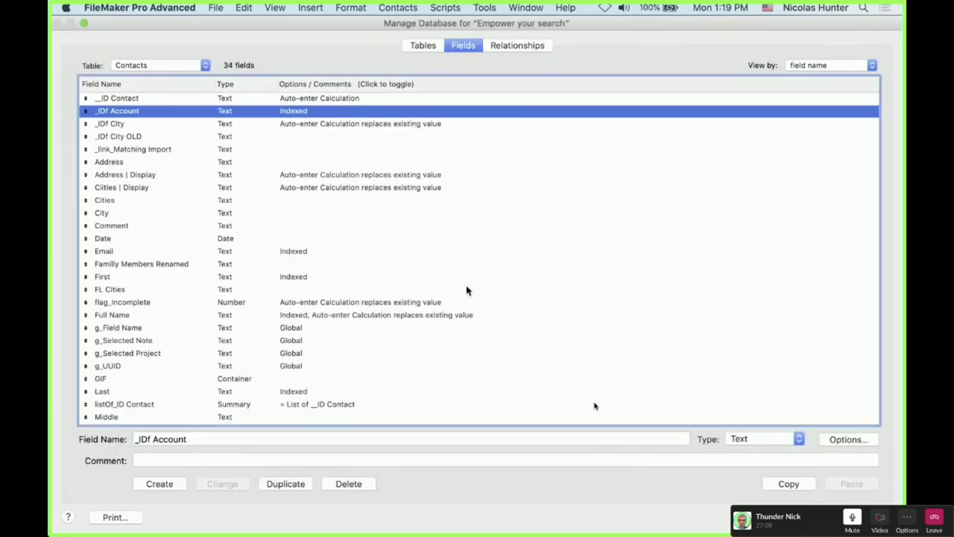
click(467, 290)
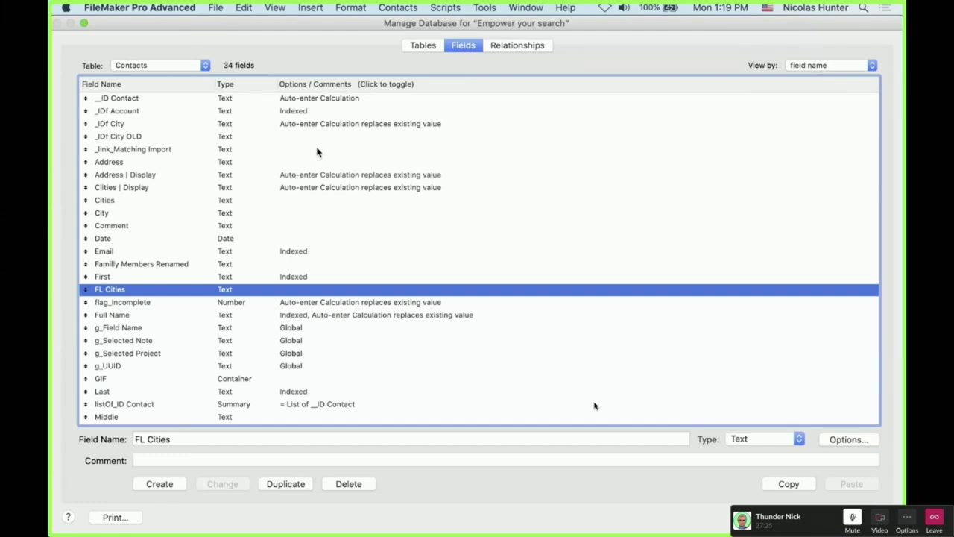
click(317, 152)
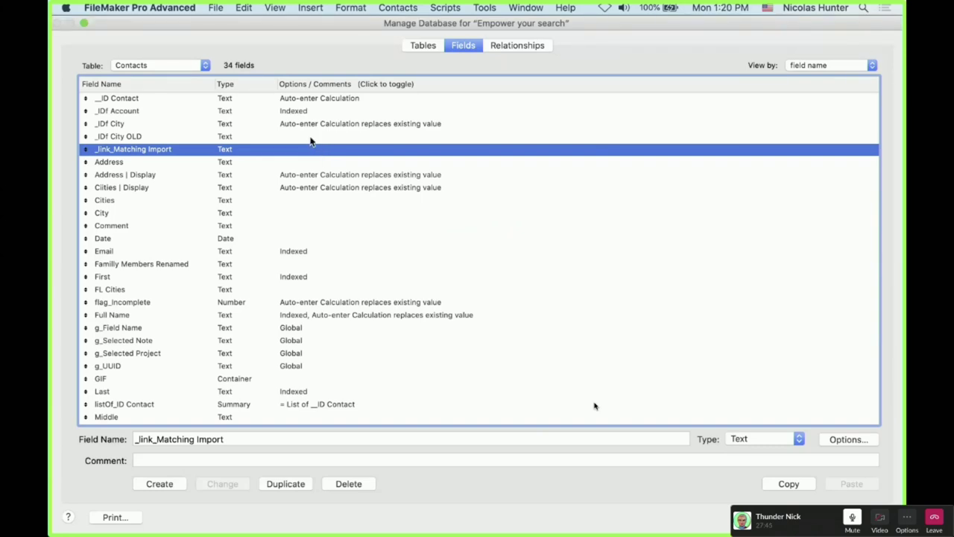
click(311, 141)
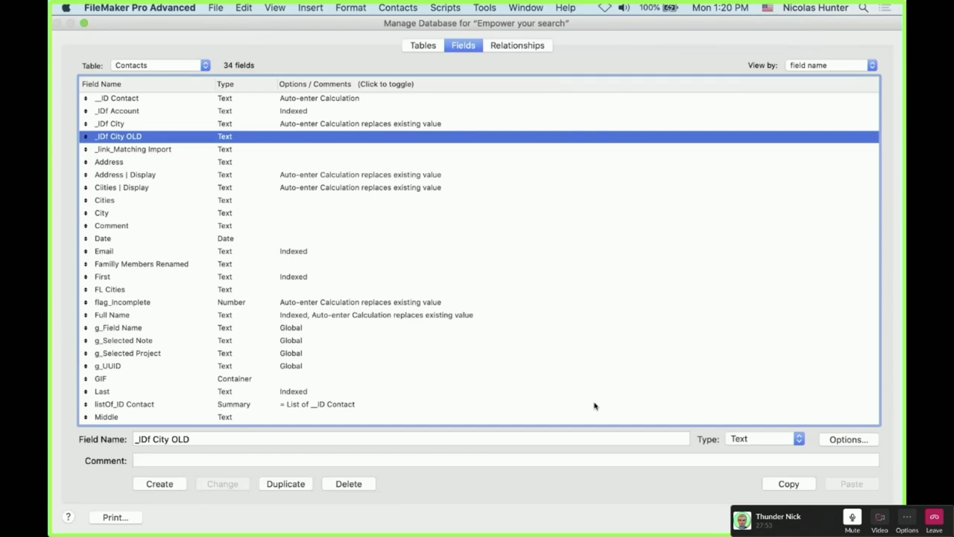
key(Escape)
Discard all changes and reopen Manage Database from File > Manage > Database…
key(Return)
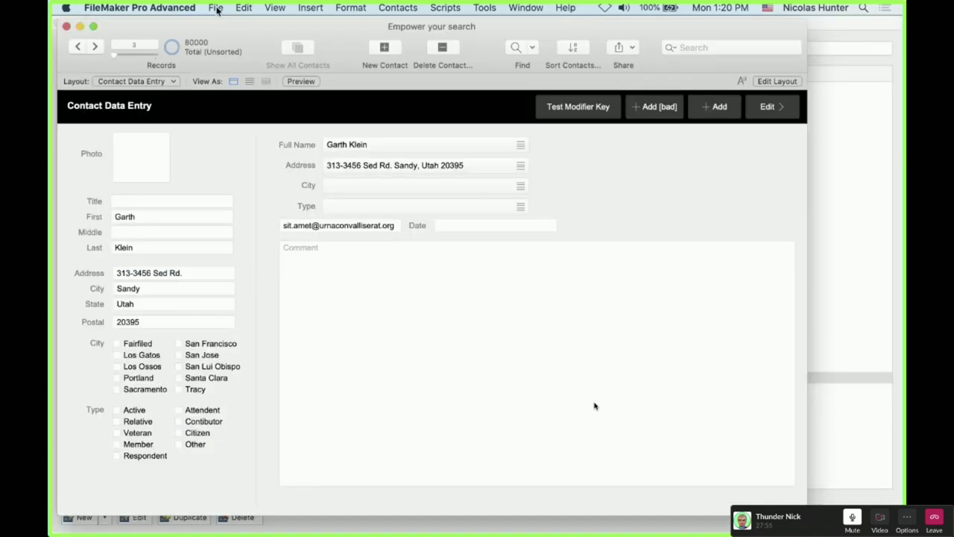
click(216, 7)
mouse_move(246, 118)
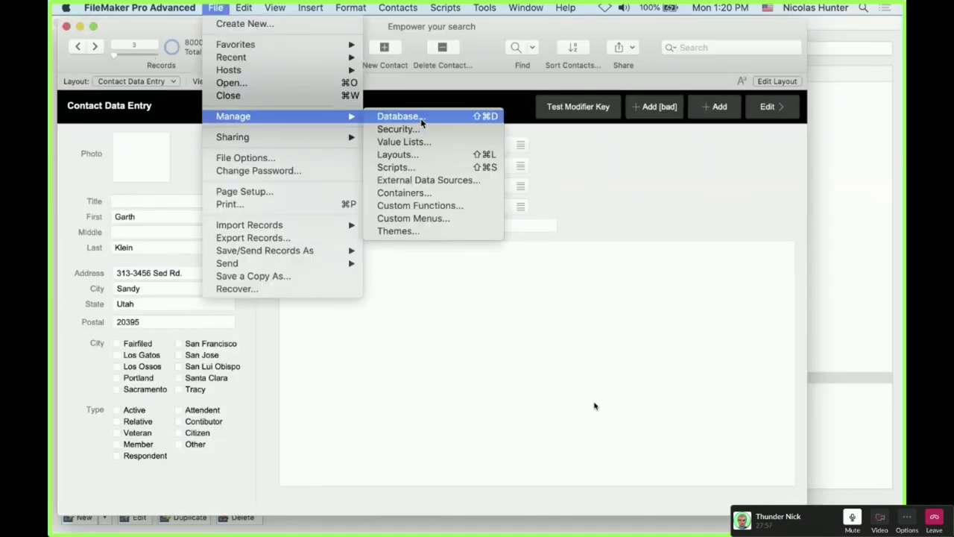
click(421, 121)
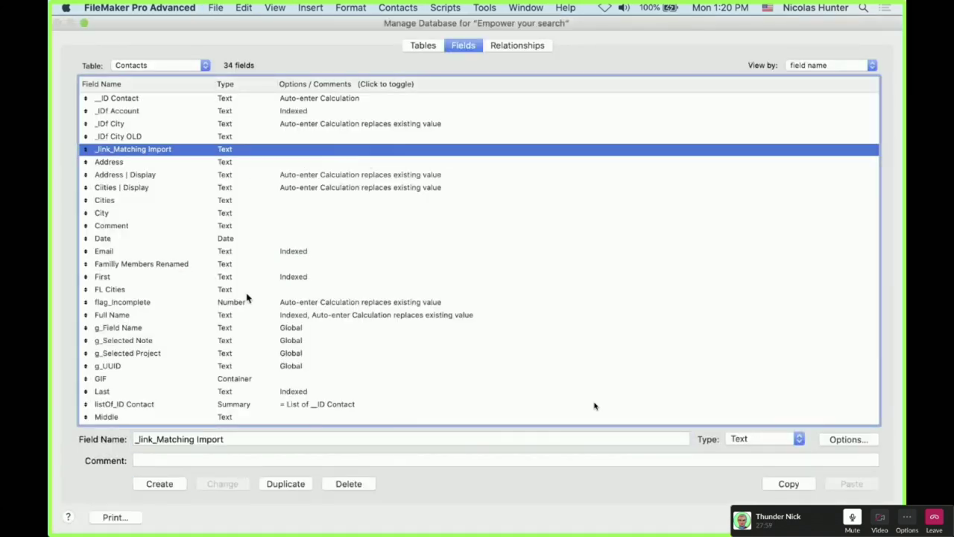
Select First and __ID Contact, then open the Options for the _IDf City OLD field
click(293, 277)
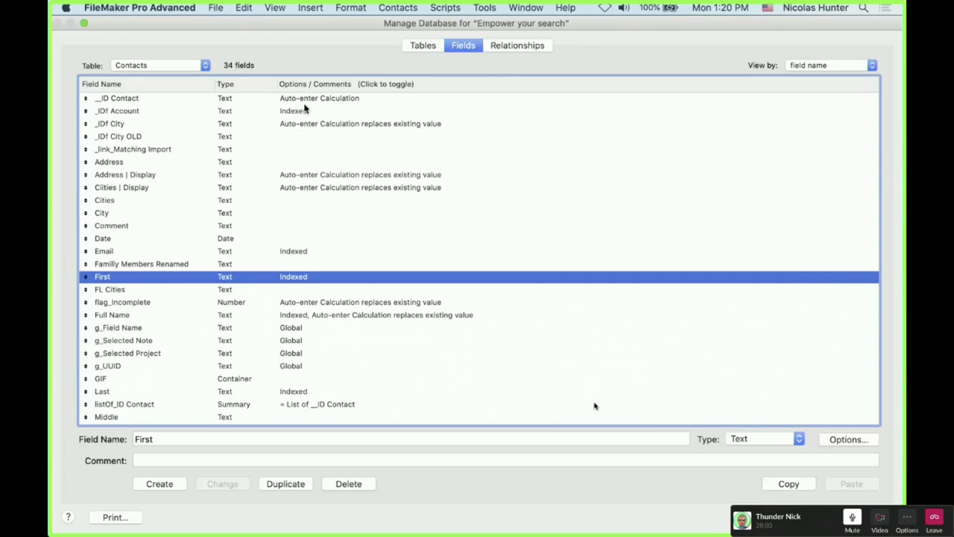
click(306, 99)
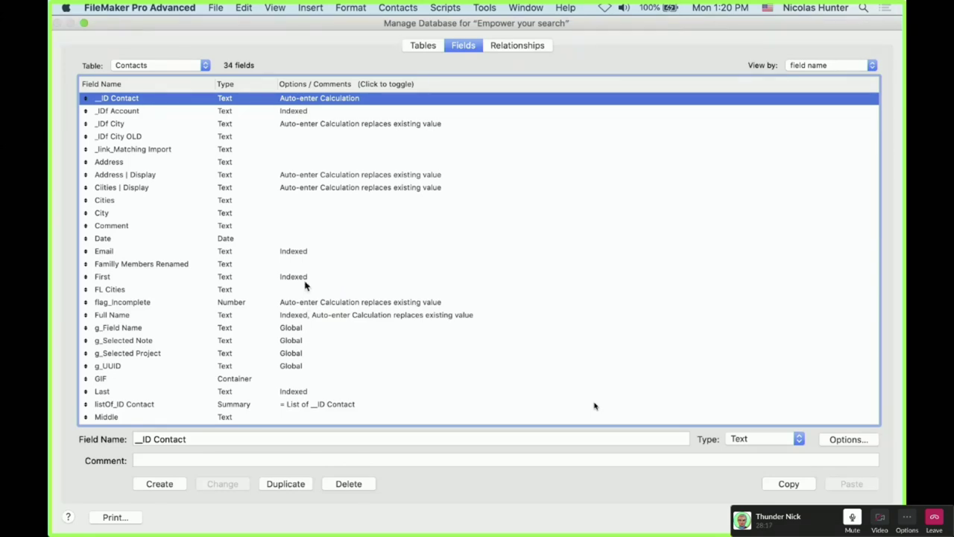
click(305, 279)
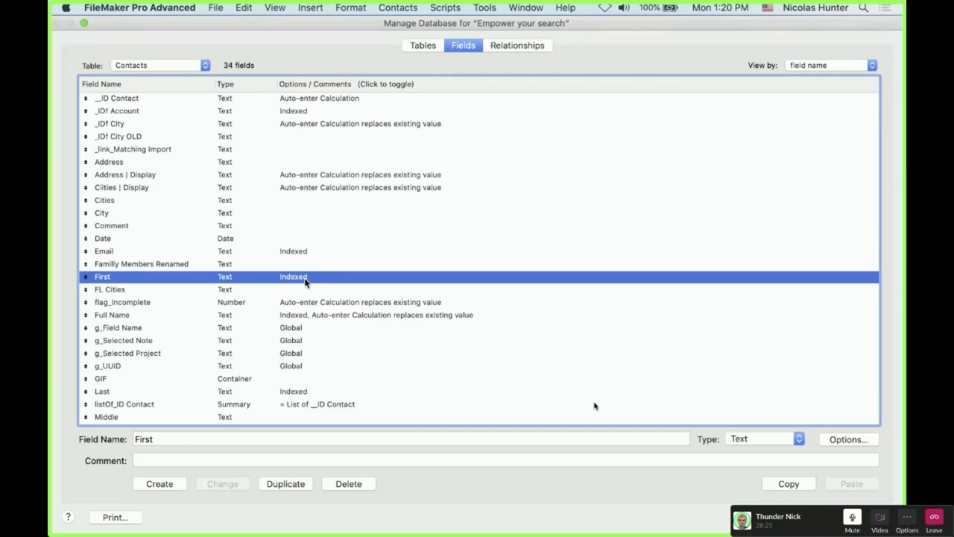
click(505, 6)
mouse_move(485, 7)
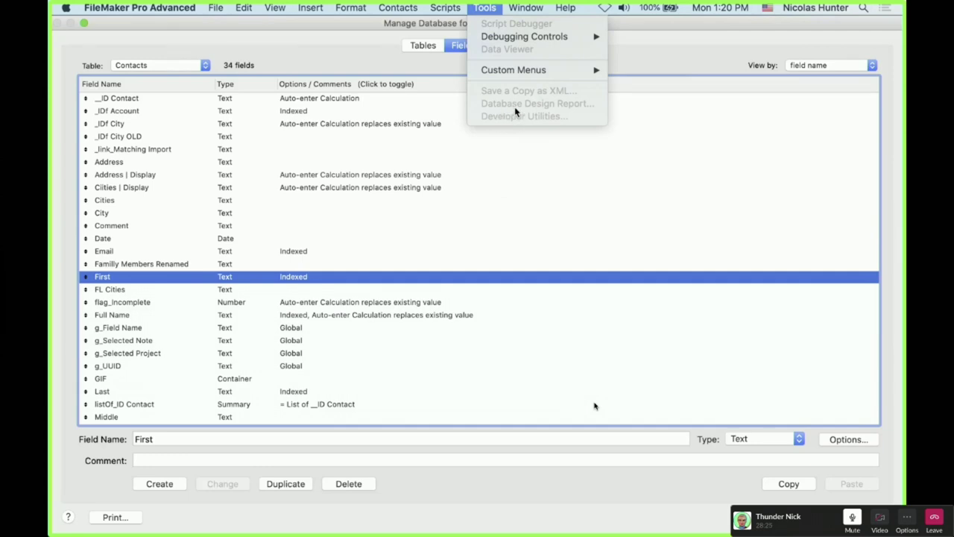
click(515, 193)
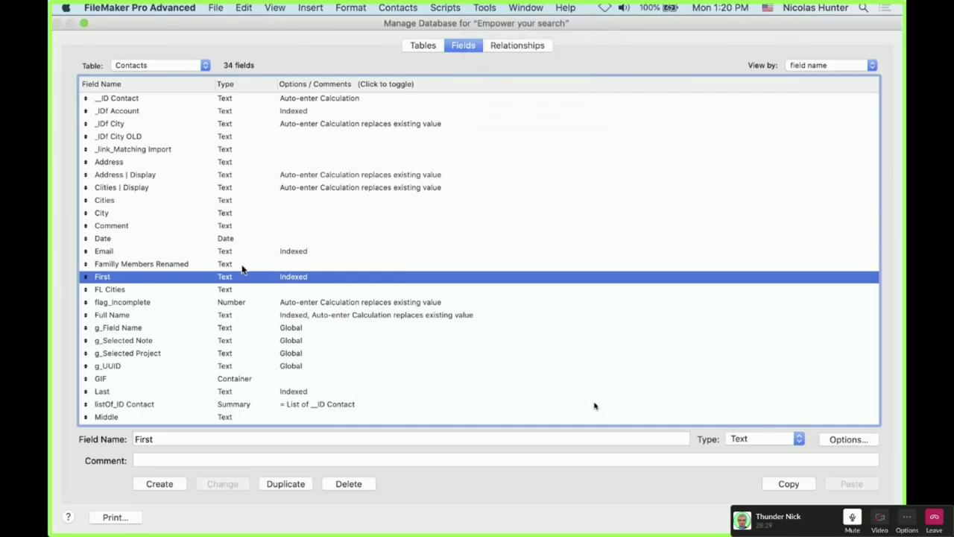
click(257, 138)
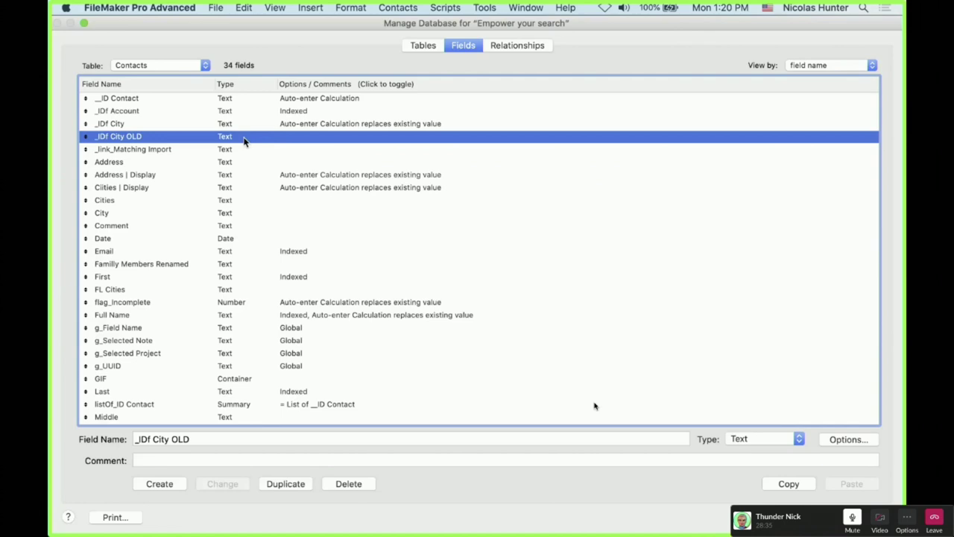
double_click(244, 139)
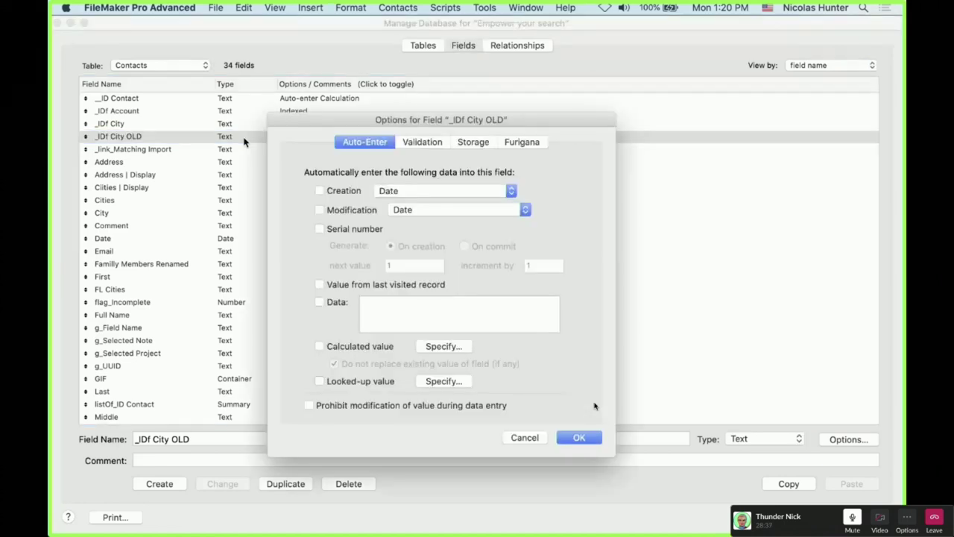
Show the Storage settings for _IDf City OLD and nudge the dialog up and right
click(474, 142)
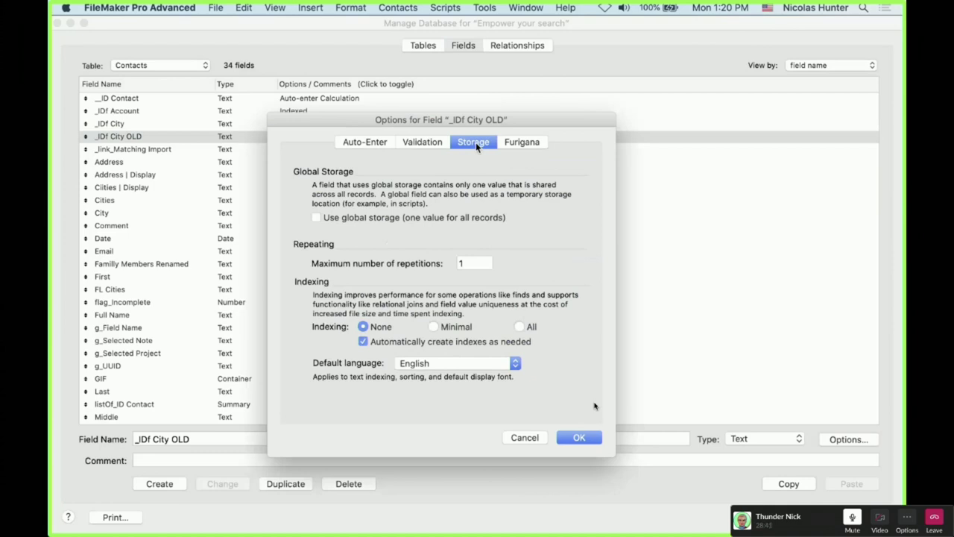
drag(451, 118, 474, 103)
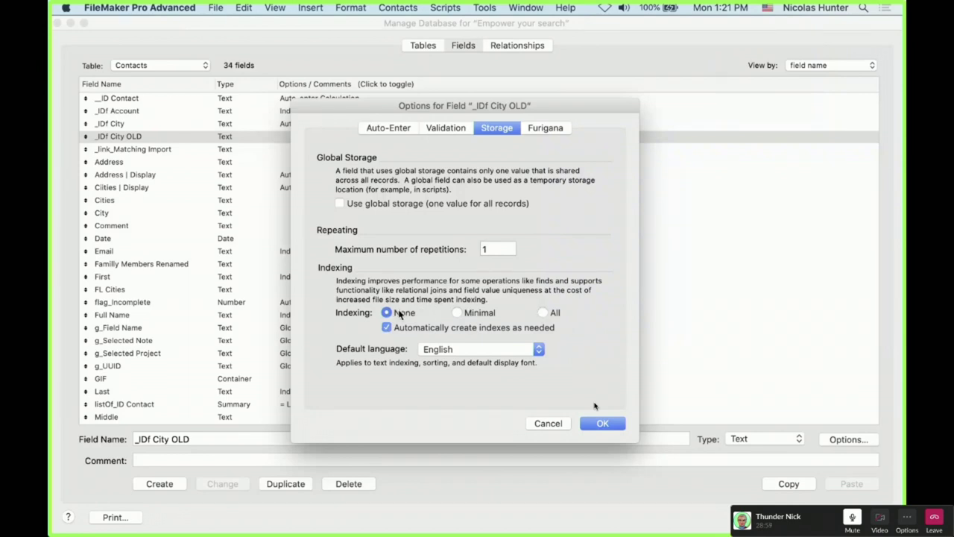
Try None, Minimal and All indexing and toggle auto-create indexes, then cancel leaving None
click(458, 313)
click(545, 313)
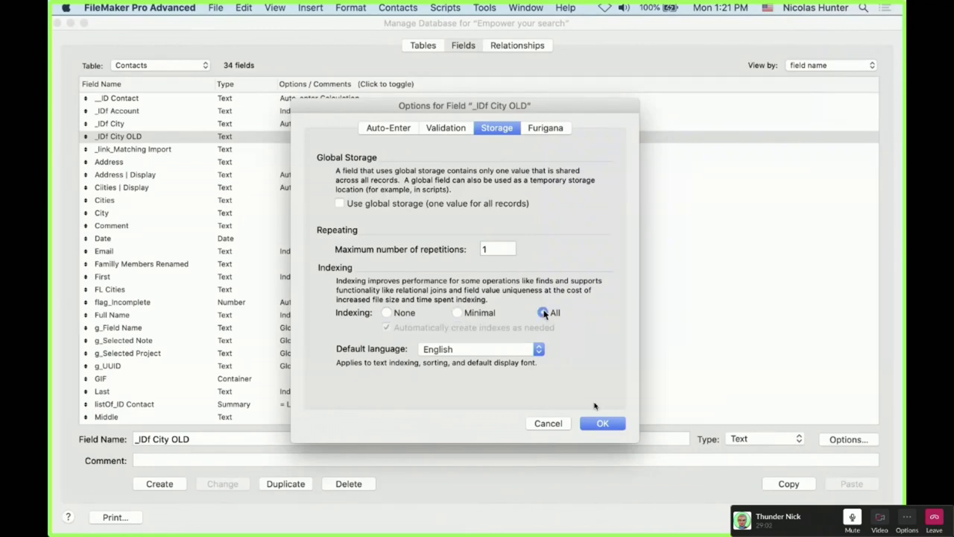
click(399, 313)
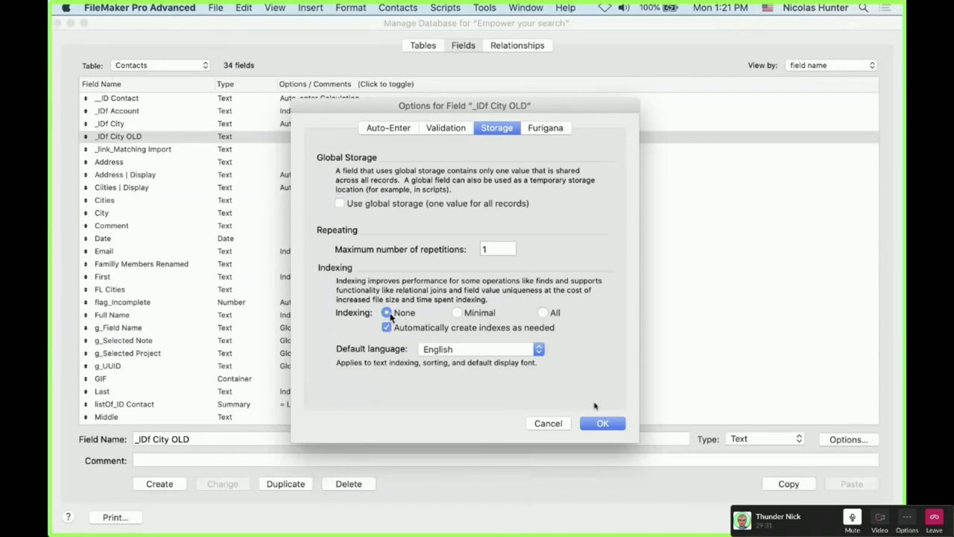
click(477, 315)
click(541, 311)
click(478, 317)
click(403, 314)
click(512, 334)
click(512, 331)
click(548, 423)
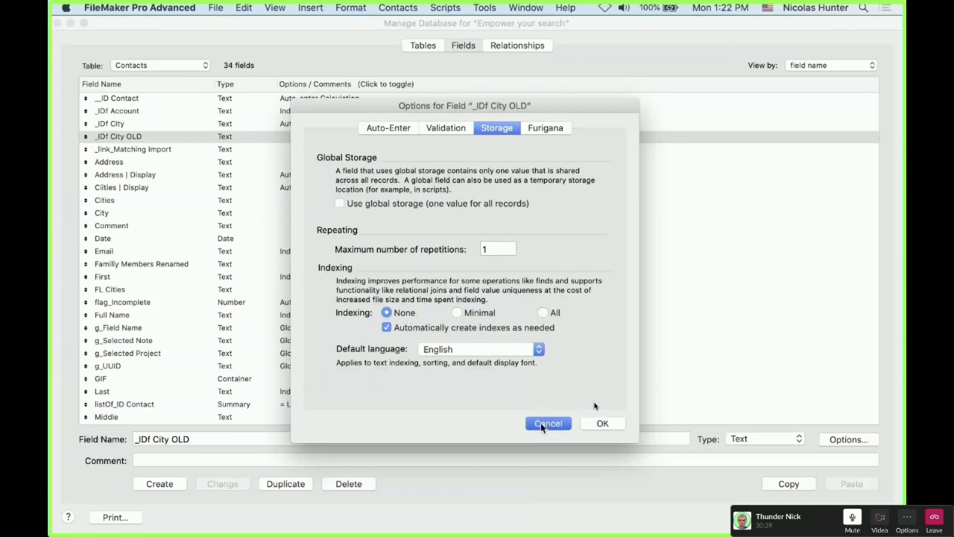
Create a text field named test in Contacts and close Manage Database
triple_click(201, 439)
key(BackSpace)
text(test)
click(177, 483)
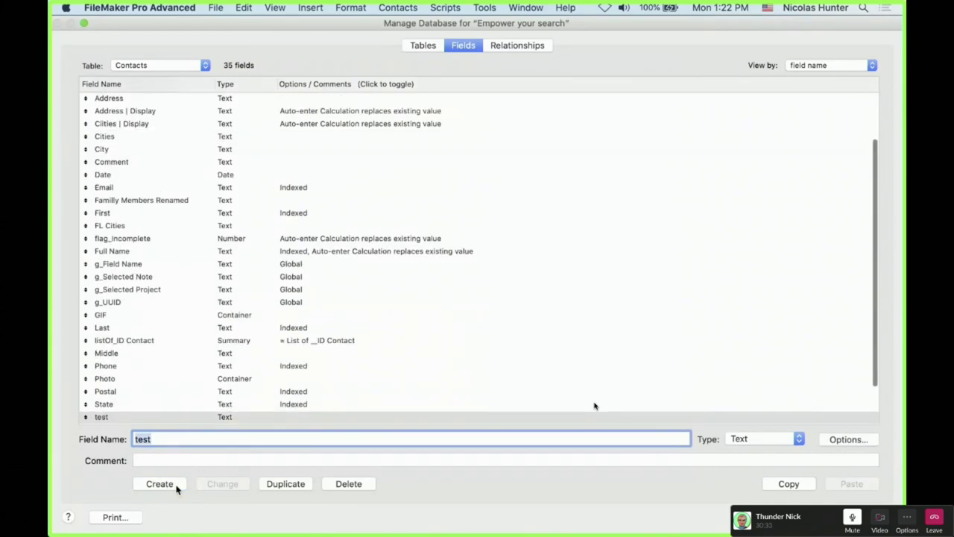
double_click(234, 418)
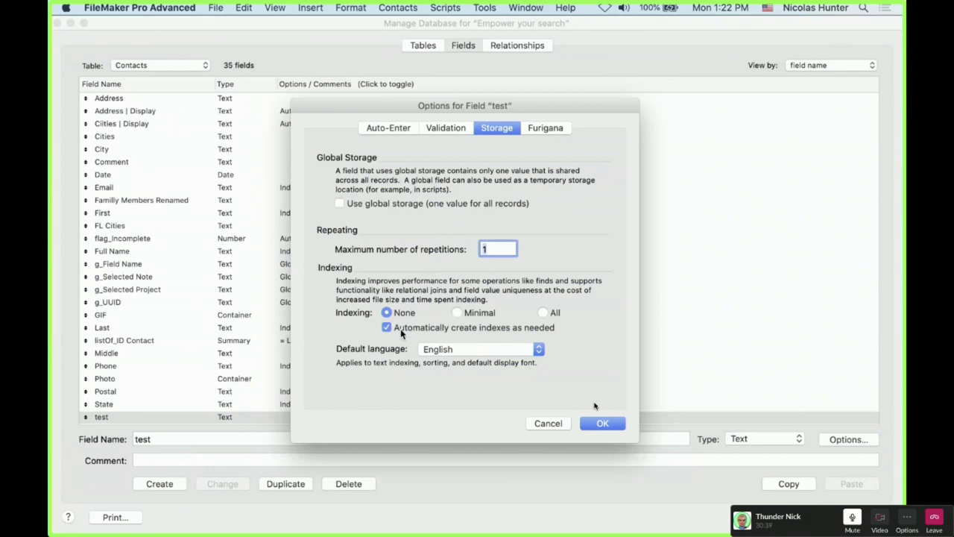
click(596, 425)
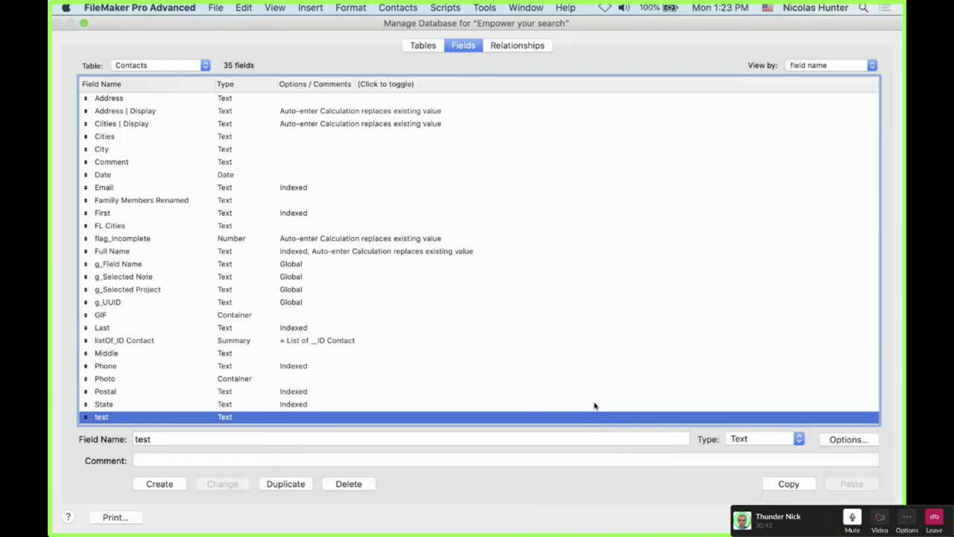
key(Return)
In Layout mode on Layout #40, delete the two existing fields and their labels
key(super+l)
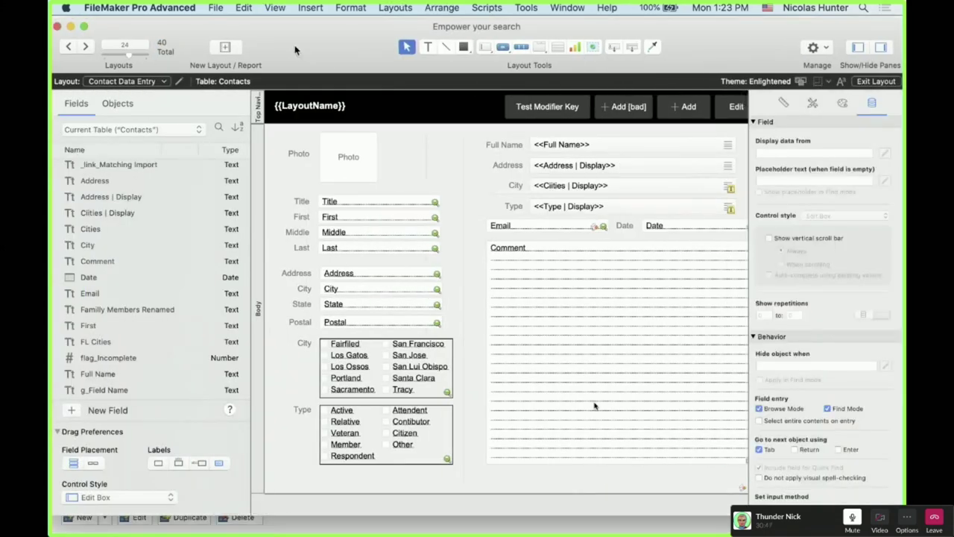
click(142, 83)
click(141, 93)
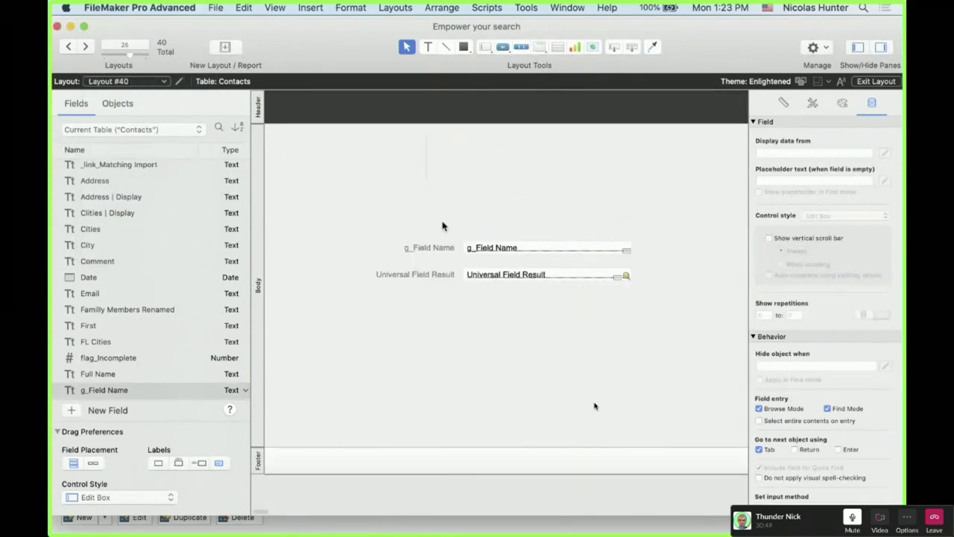
drag(575, 305, 390, 239)
key(Delete)
Place the test field with a label on Layout #40, widen it, and view in Browse mode
drag(615, 47, 412, 202)
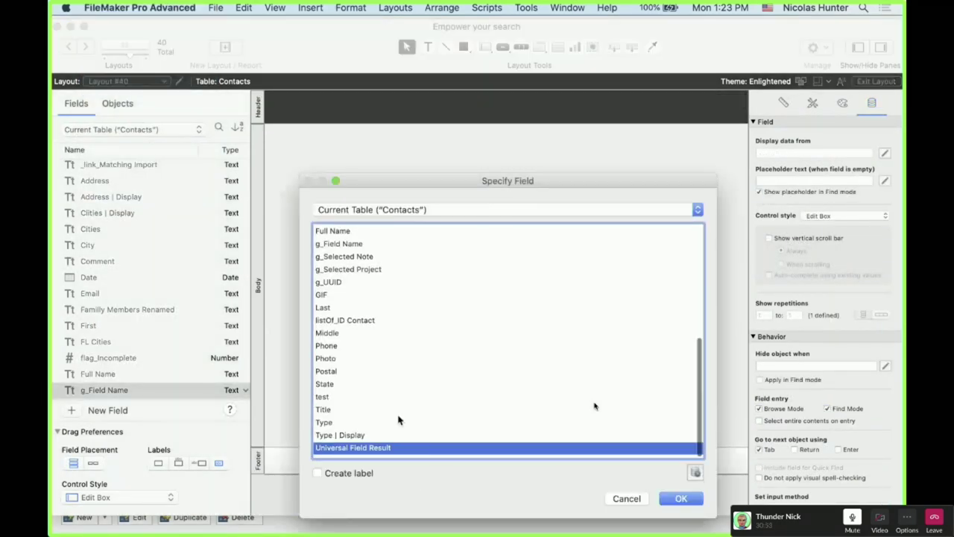
click(345, 402)
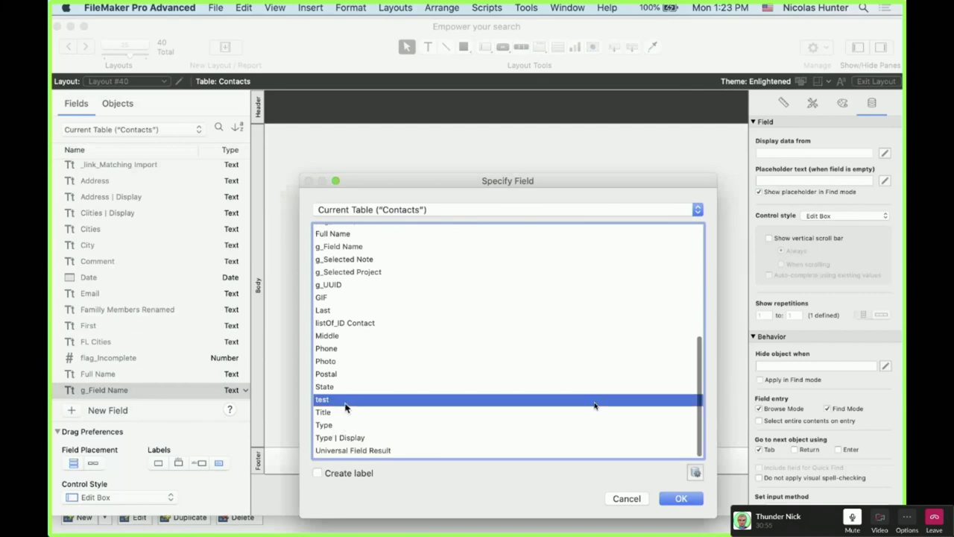
double_click(345, 403)
double_click(428, 200)
click(317, 473)
key(Return)
drag(462, 203, 630, 224)
key(super+b)
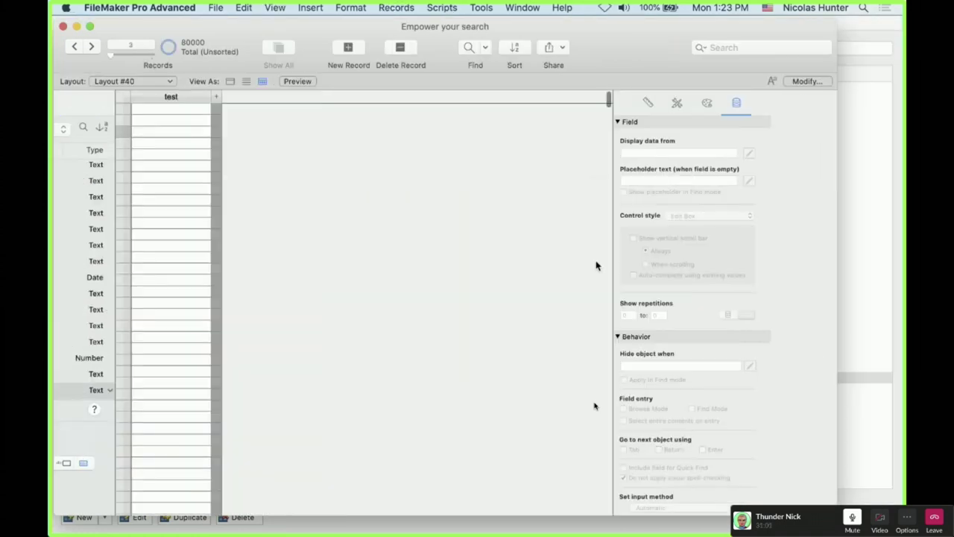
Enter Nick, Rick, Ken and Bunny in the test field of four records
click(113, 118)
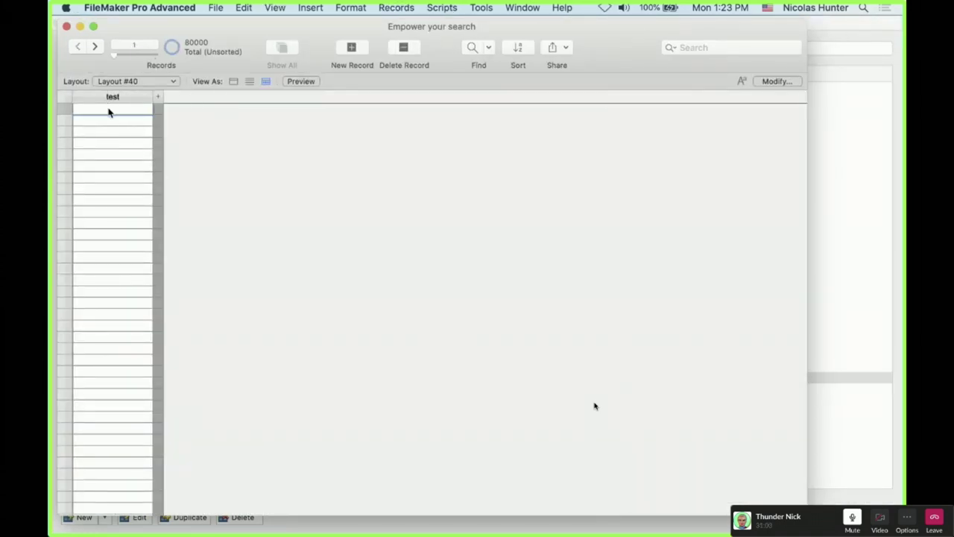
text(Nick)
click(110, 119)
click(111, 121)
text(Rick)
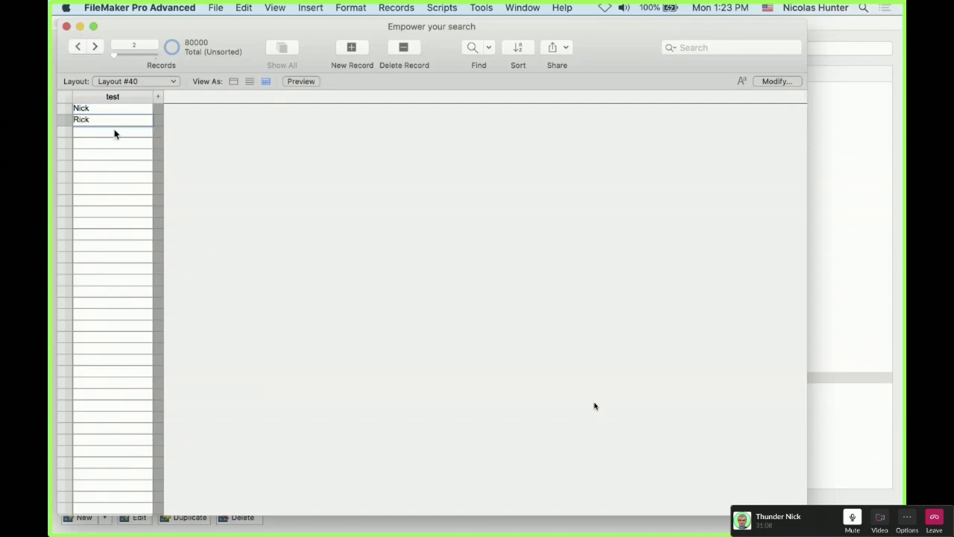
click(112, 130)
text(Ken)
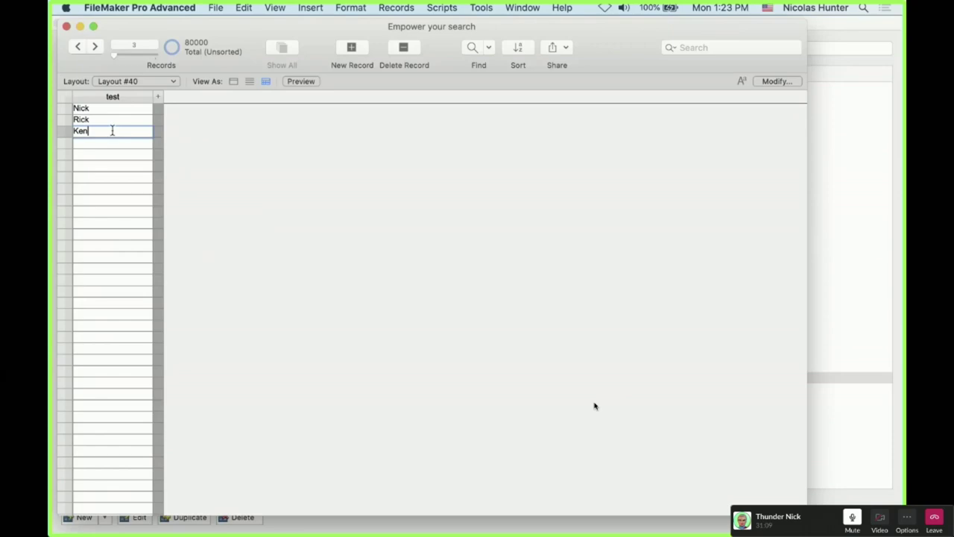
click(111, 142)
text(Bunny)
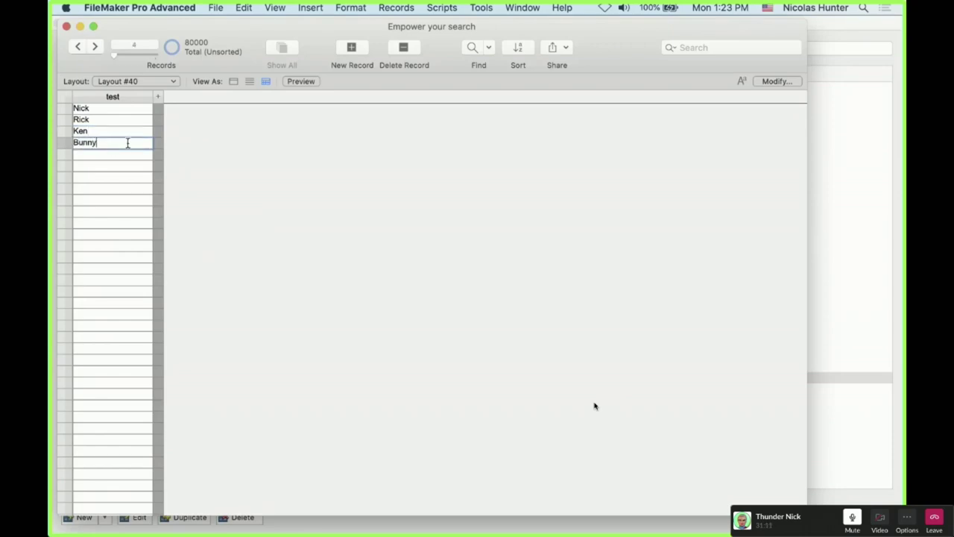
click(266, 211)
Look up the test field in the field definitions, then close them
key(super+shift+d)
scroll(196, 377, down, 3)
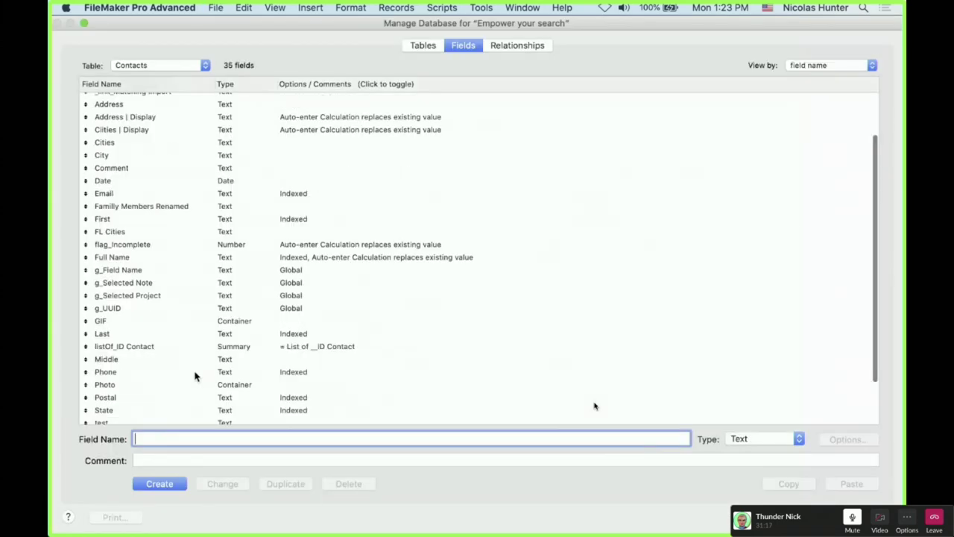
scroll(195, 376, down, 2)
click(193, 366)
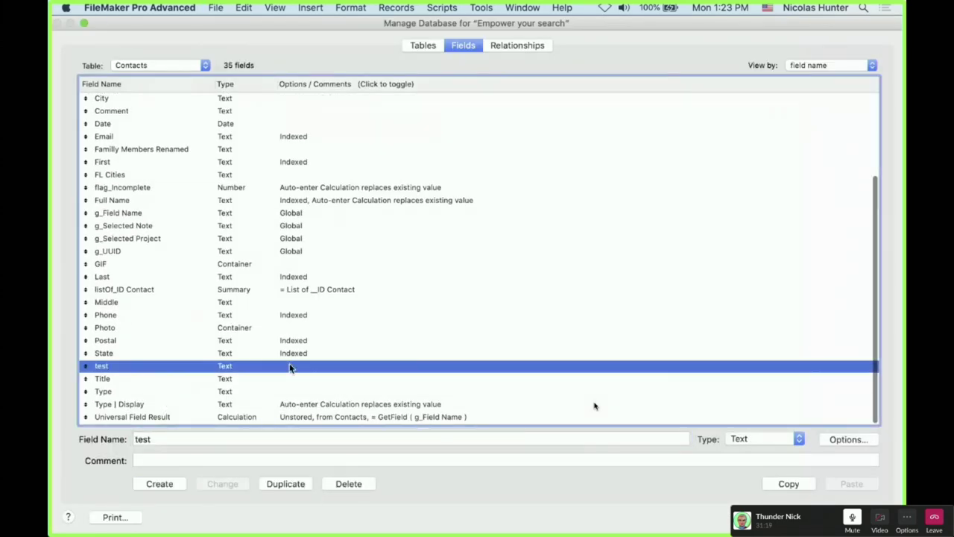
key(Return)
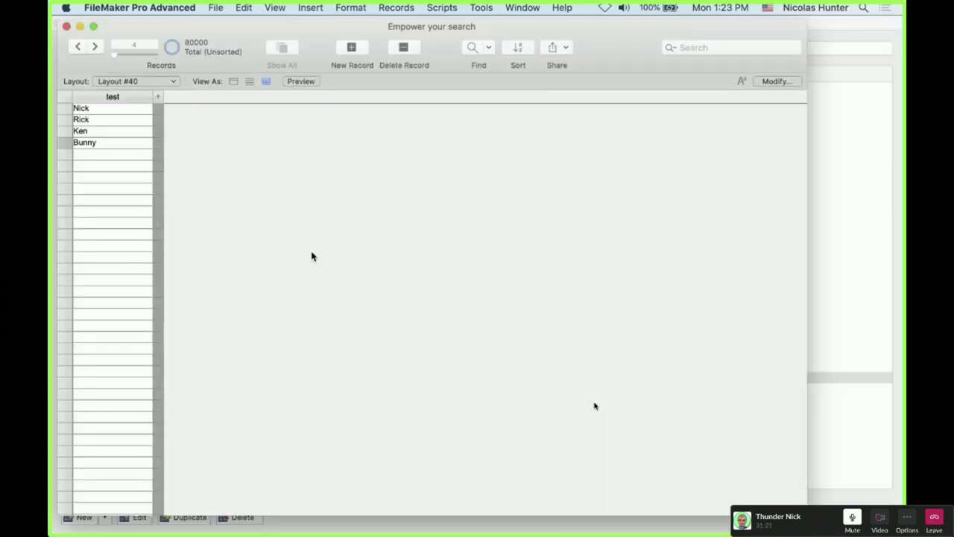
Find the record with test value 'Nick' and reopen the field definitions
key(super+f)
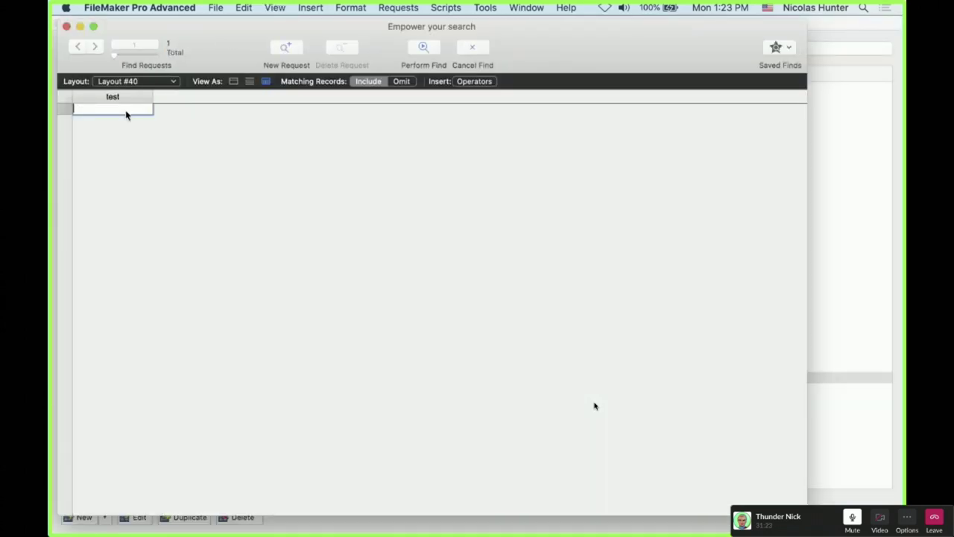
text(Nick)
click(424, 48)
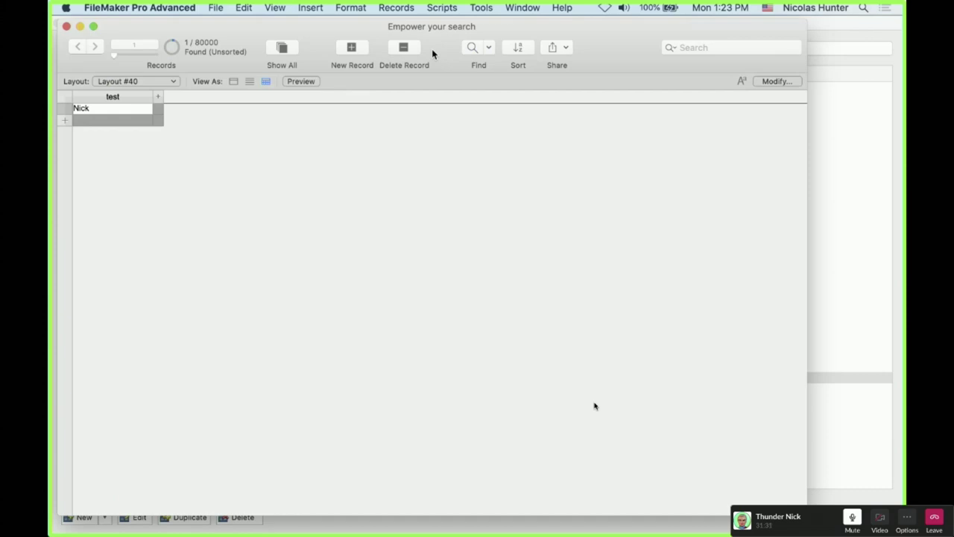
key(super+shift+d)
scroll(306, 349, down, 5)
scroll(293, 357, up, 2)
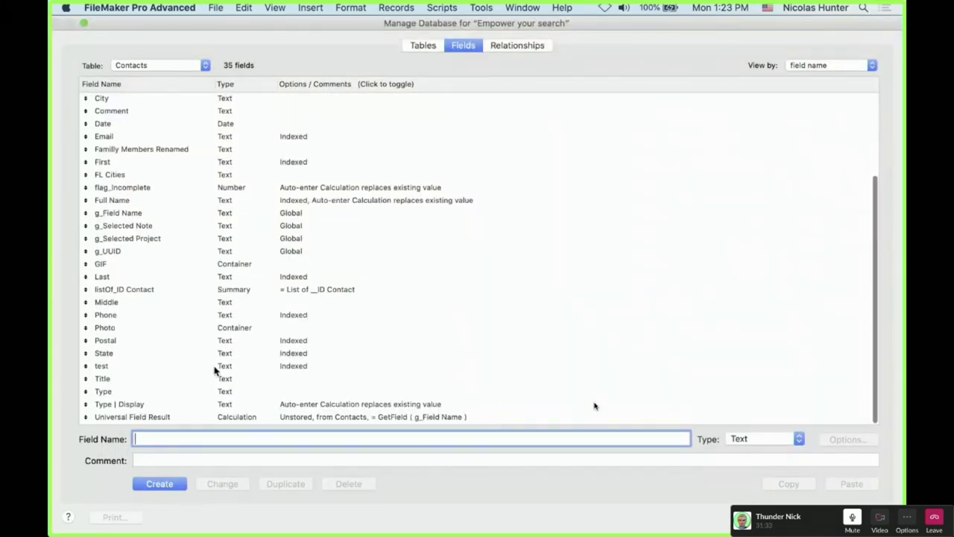
Review the test field's Minimal indexing, cancel its options, and close Manage Database
click(142, 367)
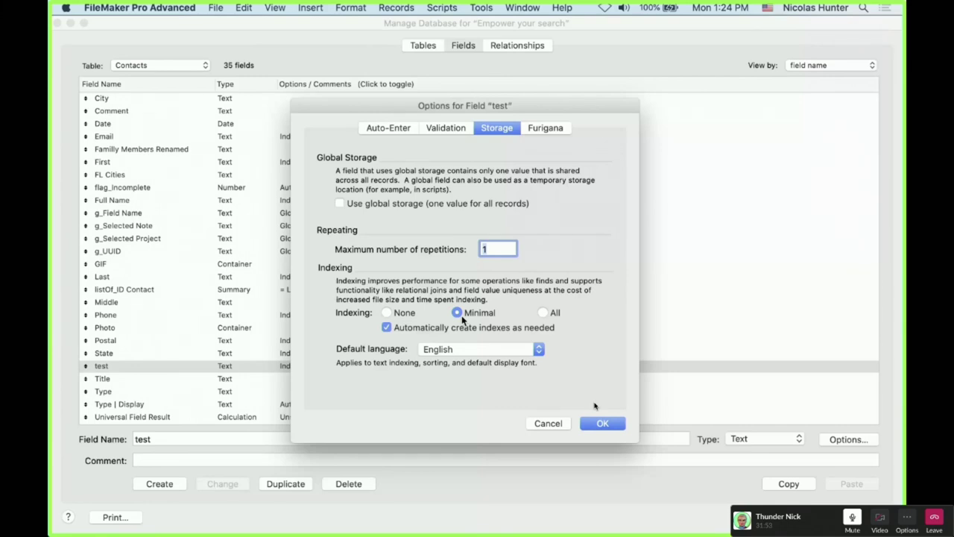
click(548, 423)
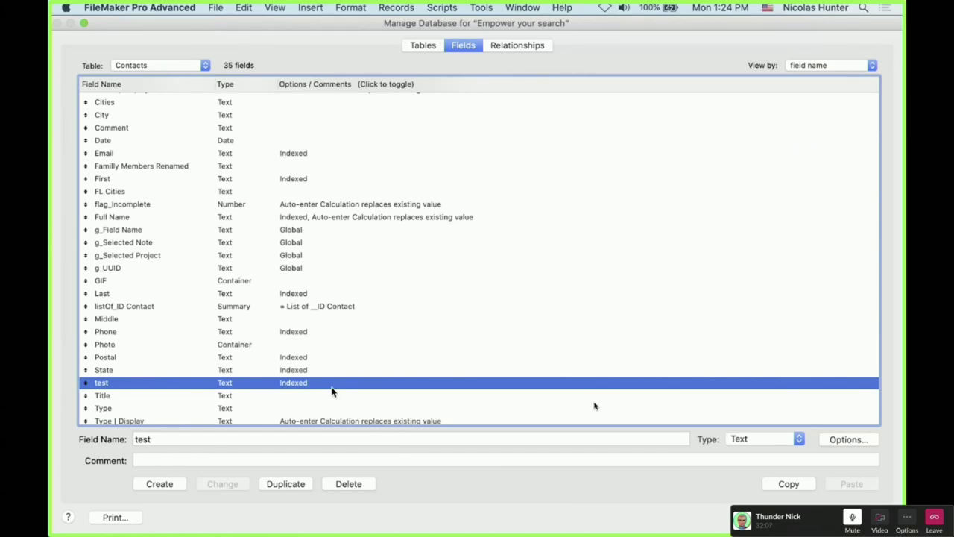
key(Return)
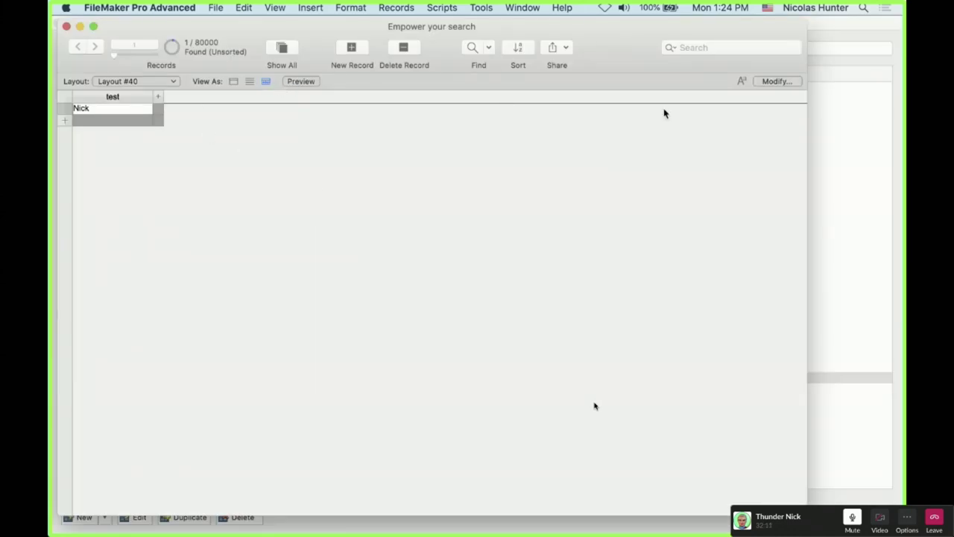
In the table view settings, choose City, Date, Email, First and Last as new columns
click(777, 81)
click(219, 517)
click(170, 188)
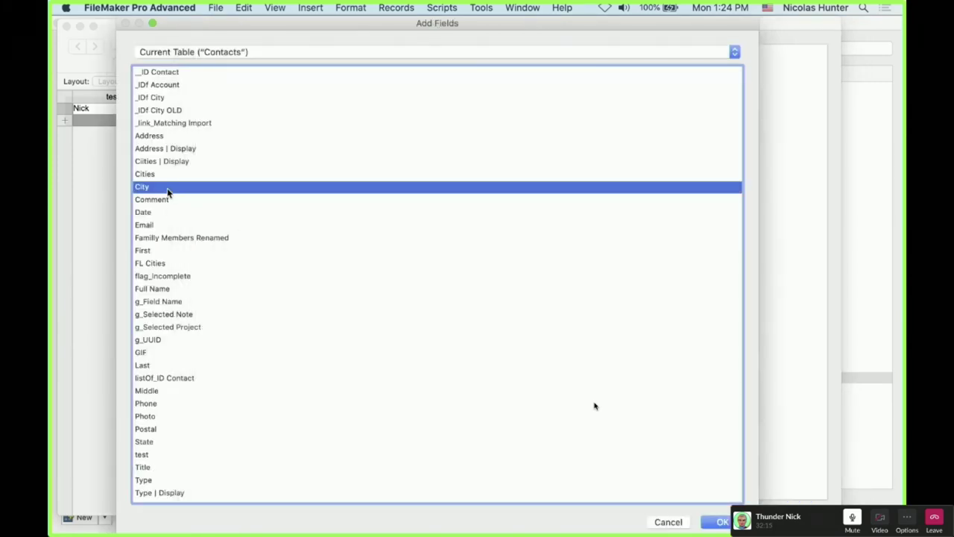
super+click(167, 212)
super+click(160, 225)
super+click(161, 250)
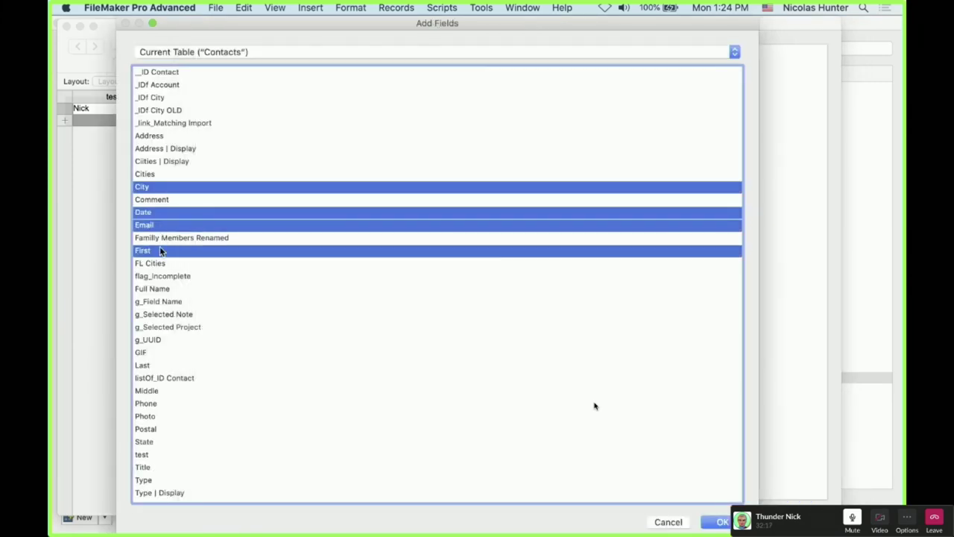
super+click(154, 365)
Also add Phone, Postal, State, Title and Type columns, then show all 80000 records
super+click(159, 404)
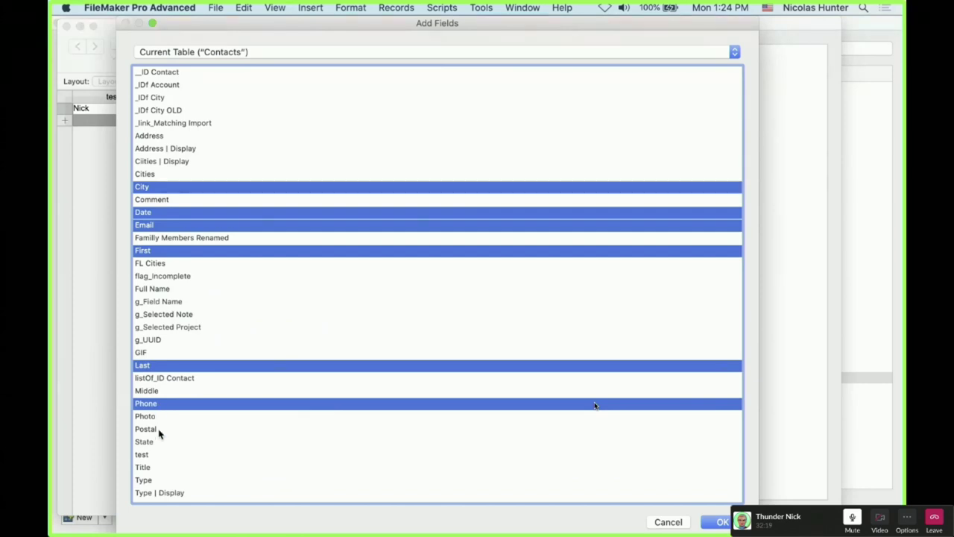
super+click(159, 429)
super+click(159, 442)
super+click(159, 468)
super+click(159, 481)
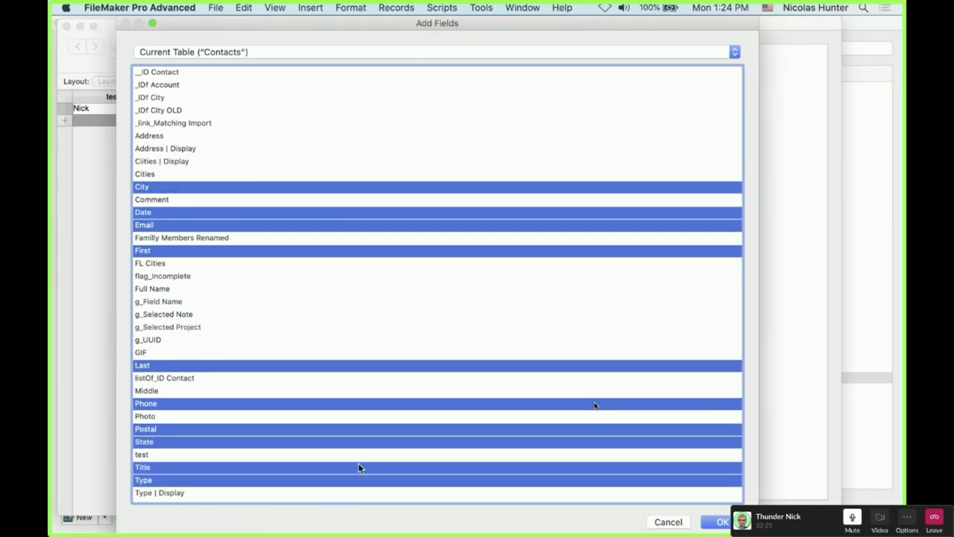
click(722, 522)
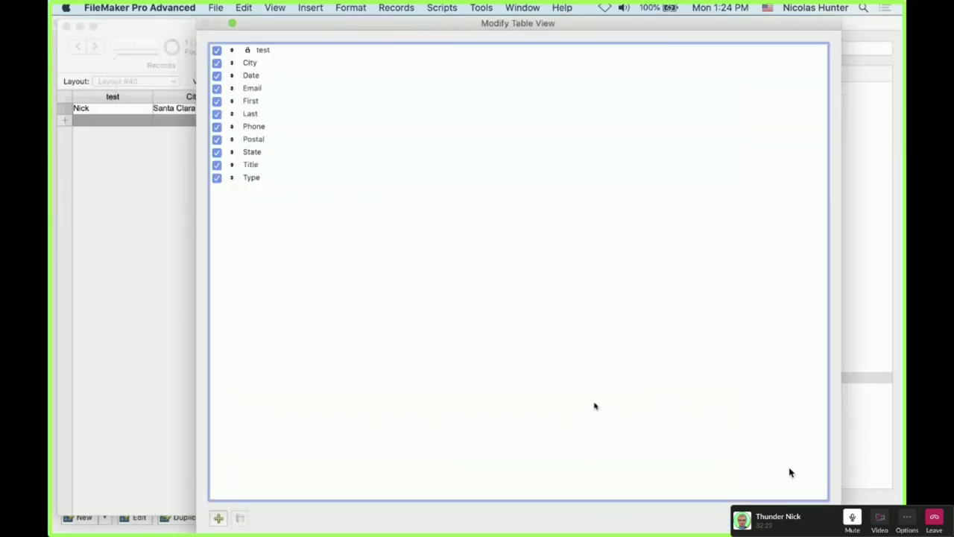
key(Return)
click(282, 49)
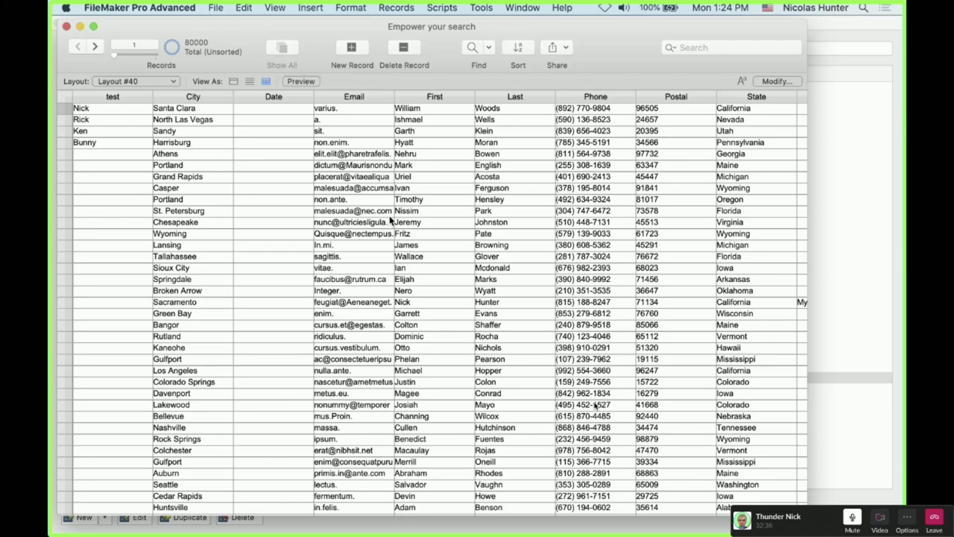
Open the field definitions and check the Email and First fields' storage options
key(super+shift+d)
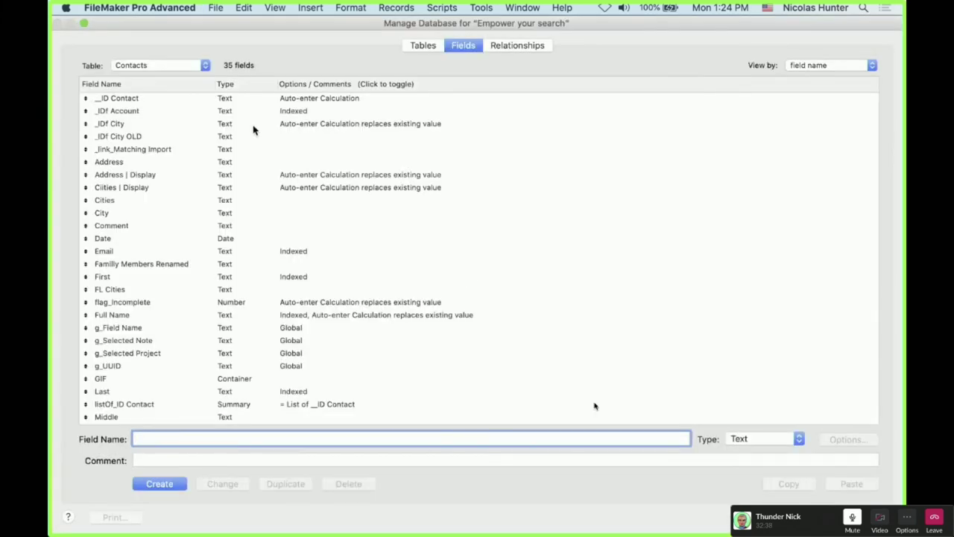
click(184, 202)
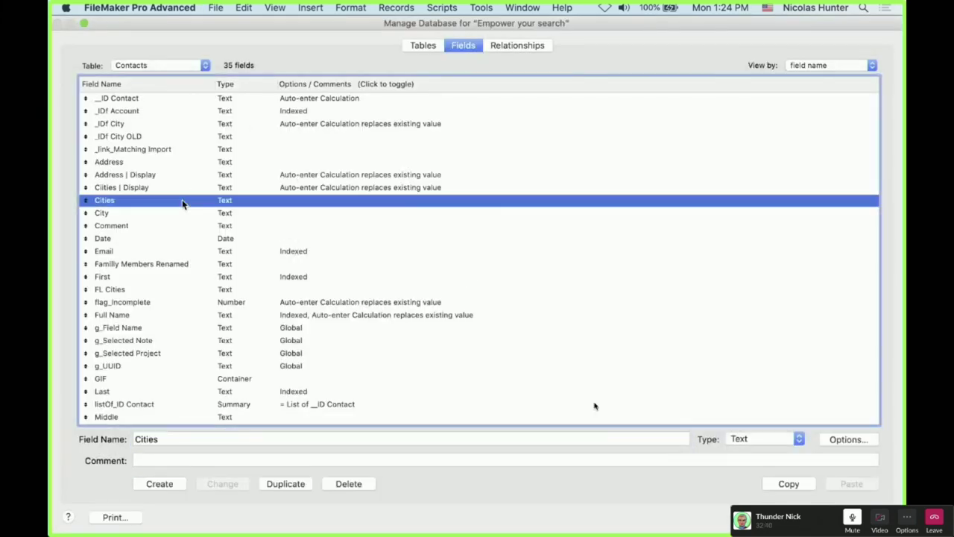
drag(242, 32, 251, 73)
click(179, 310)
double_click(206, 303)
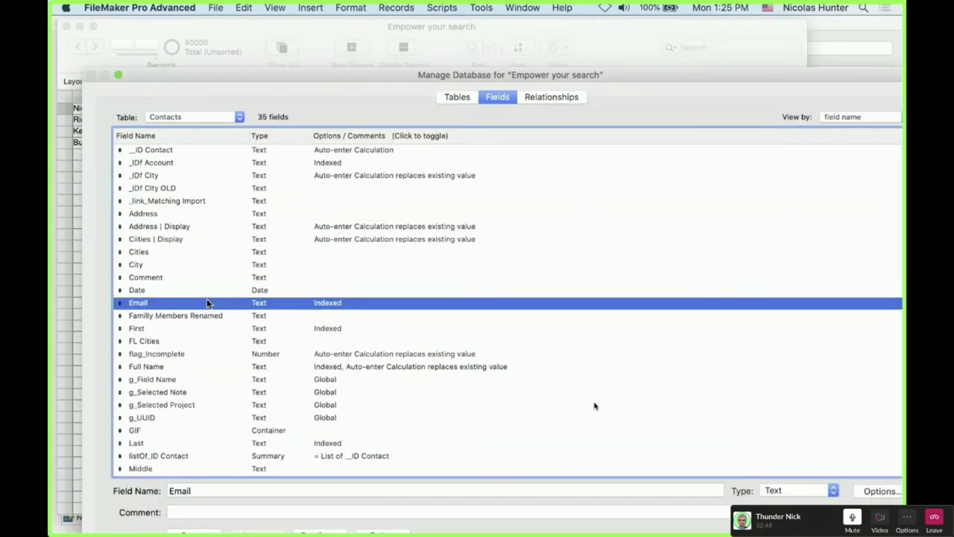
click(603, 423)
drag(486, 75, 501, 73)
click(375, 291)
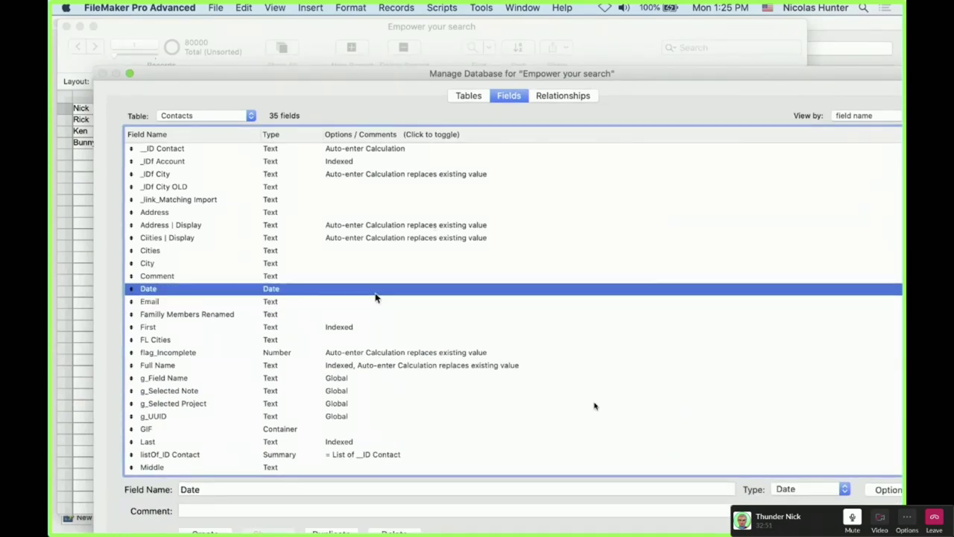
key(Down)
key(Down)
key(Down)
double_click(366, 328)
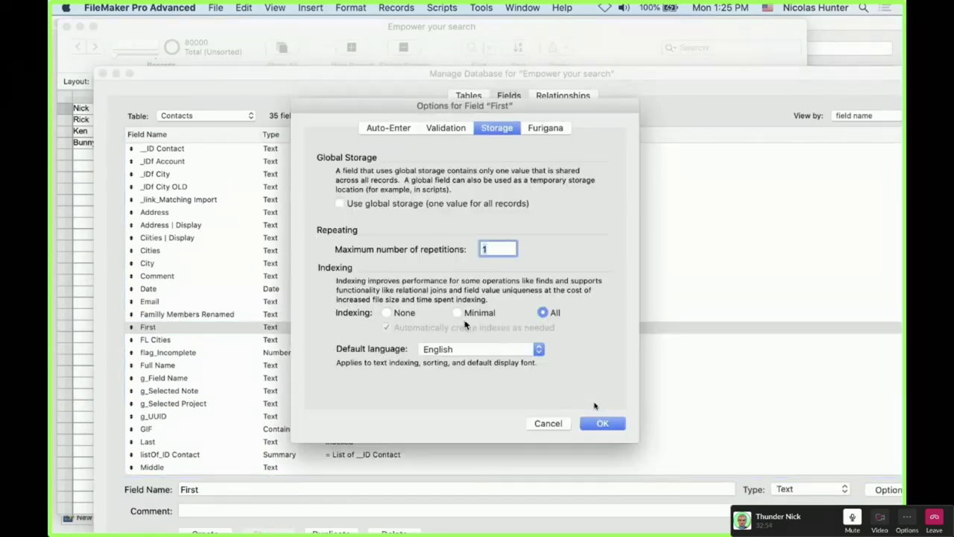
click(603, 424)
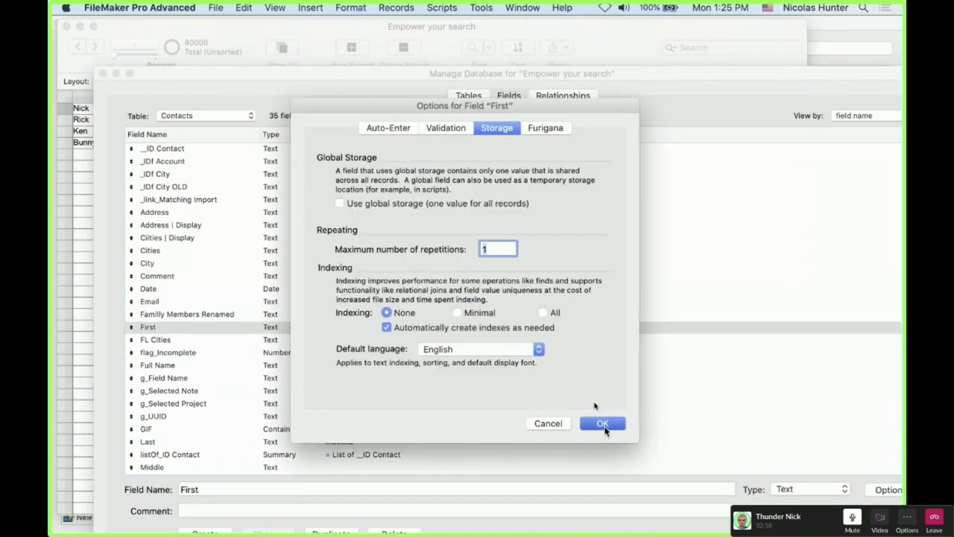
Set indexing to None for the Last and Phone fields
drag(554, 83, 544, 73)
click(417, 366)
double_click(270, 431)
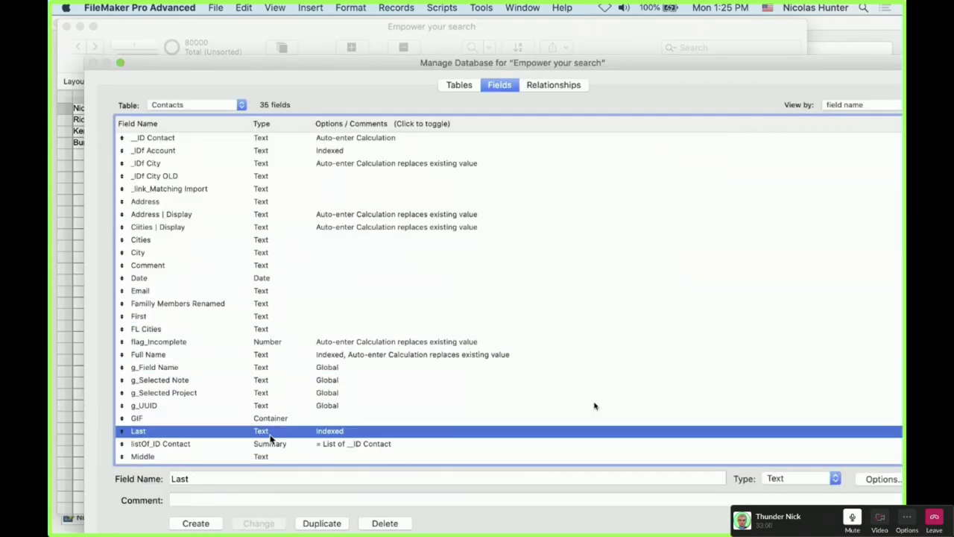
click(405, 313)
click(615, 424)
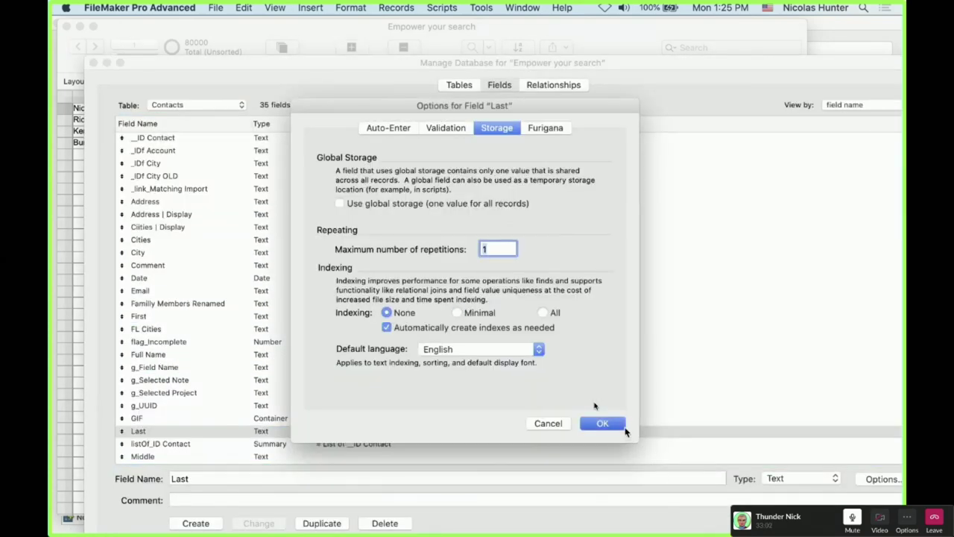
drag(631, 67, 636, 79)
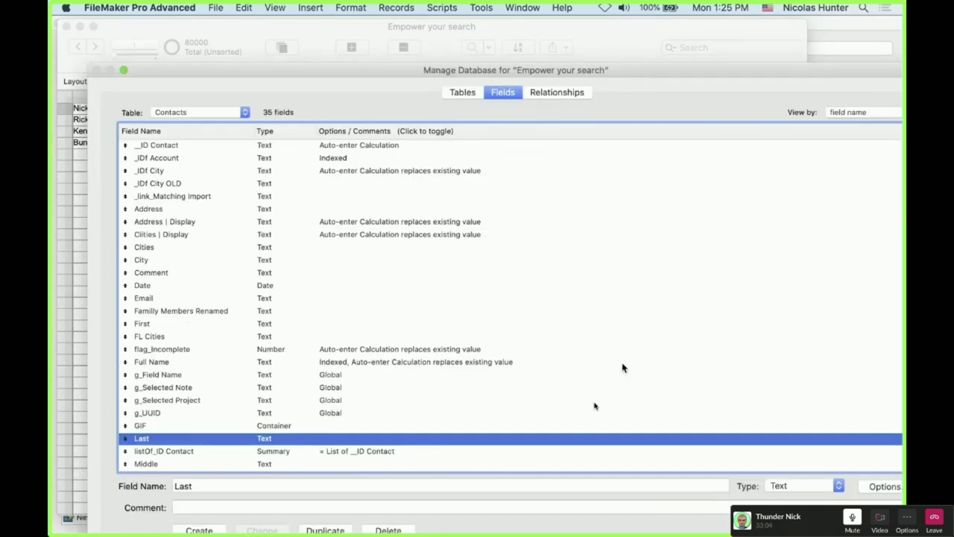
key(p)
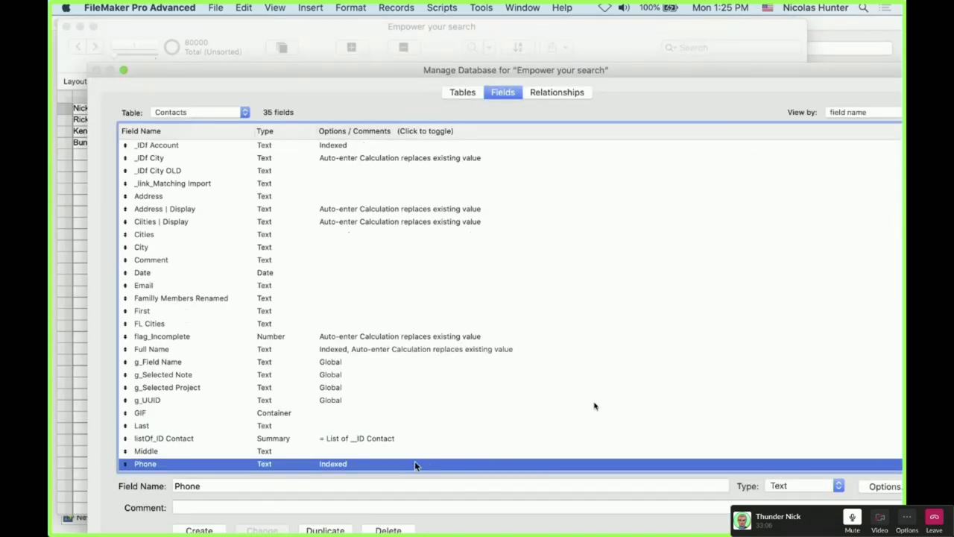
double_click(414, 464)
click(394, 313)
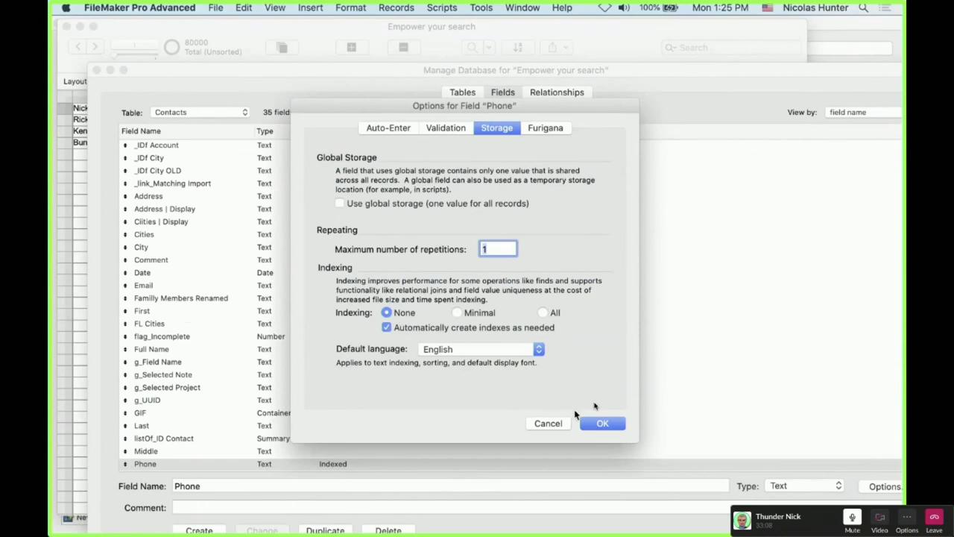
click(593, 423)
Set indexing to None for the Postal and State fields, then close the field manager
drag(647, 74, 652, 29)
click(504, 300)
text(po)
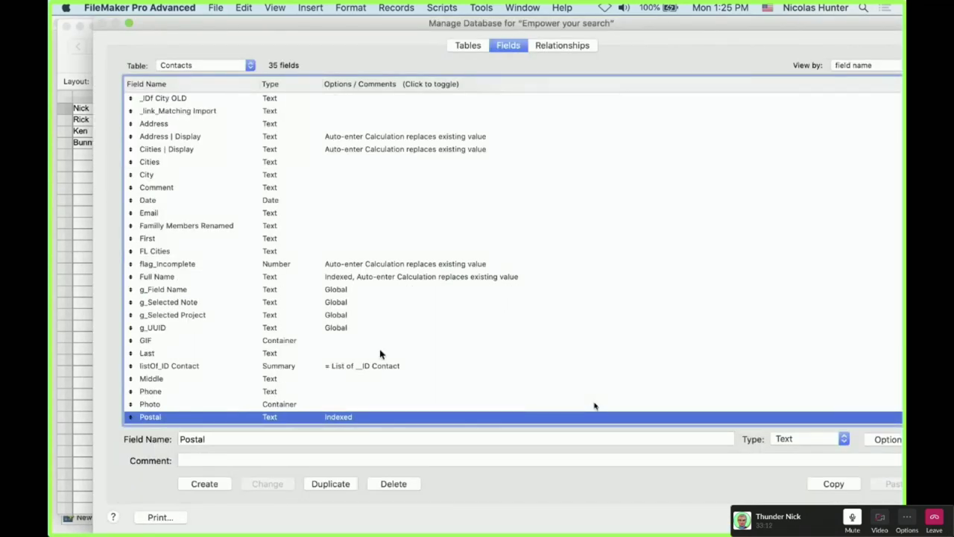
double_click(348, 416)
click(386, 312)
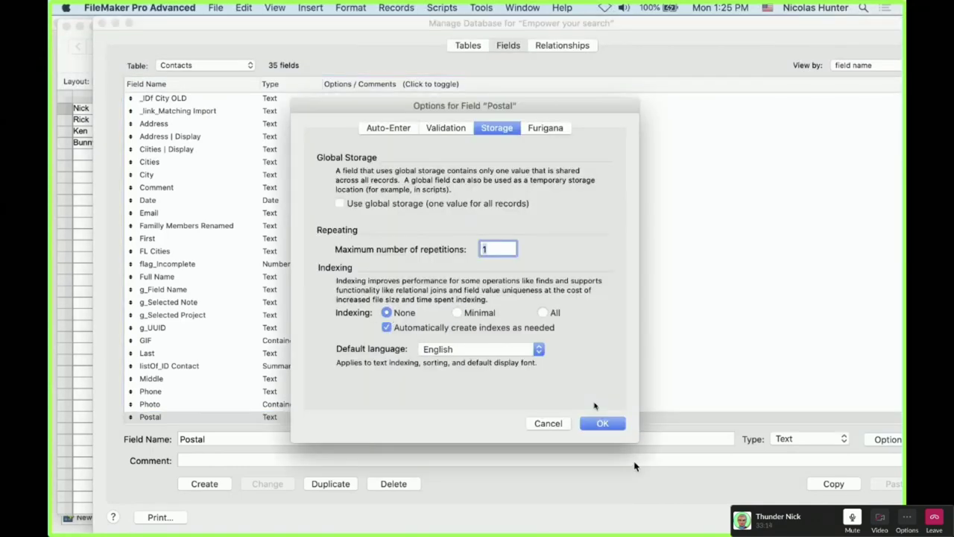
click(602, 423)
drag(660, 22, 644, 104)
click(441, 336)
text(s)
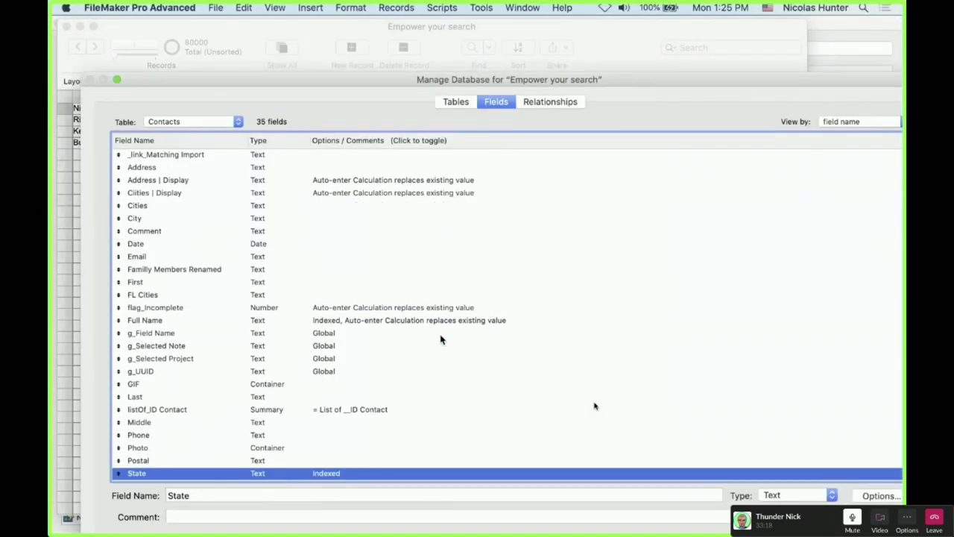
double_click(332, 473)
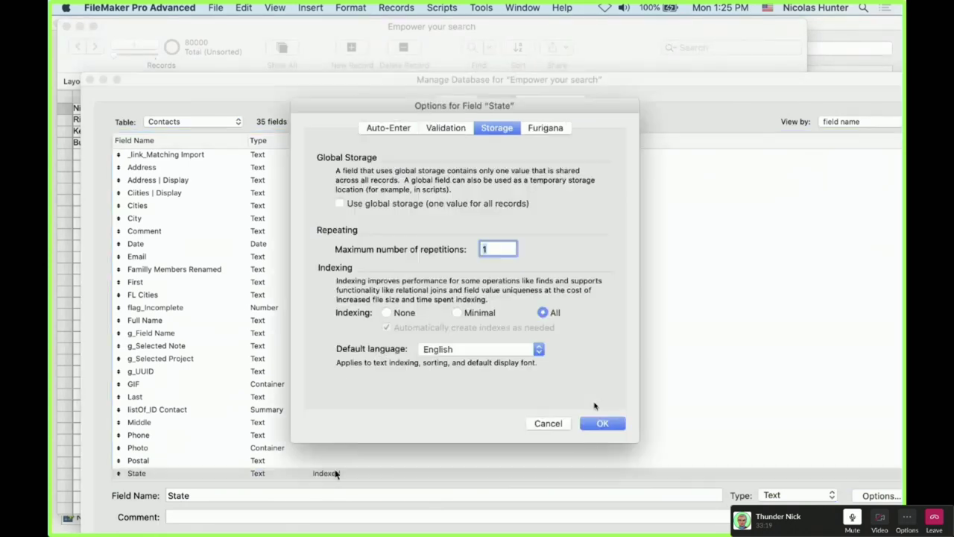
click(386, 312)
click(599, 422)
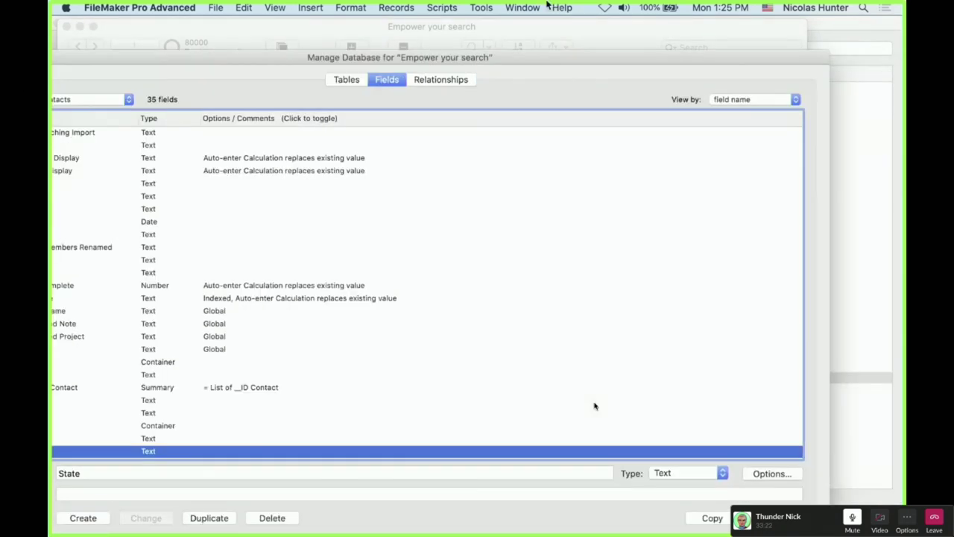
drag(526, 58, 532, 24)
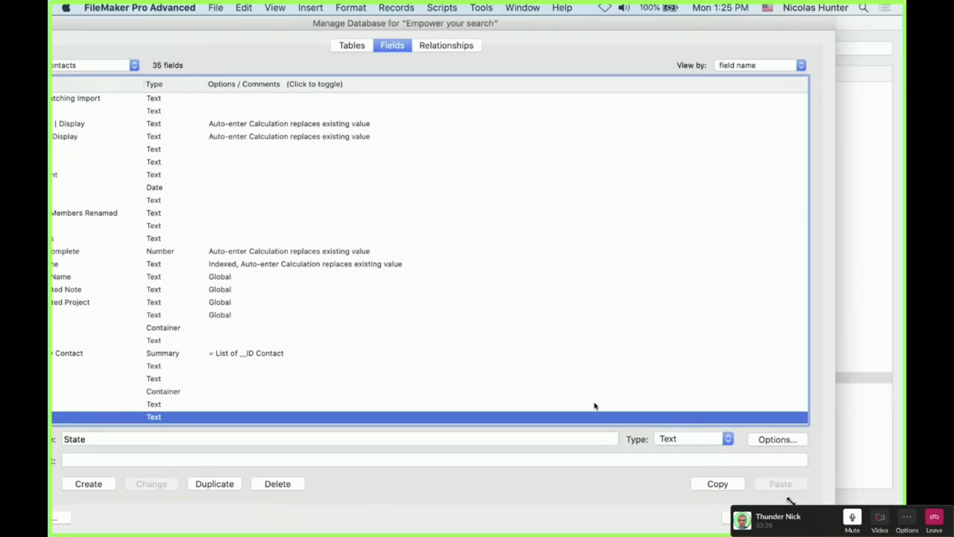
key(Return)
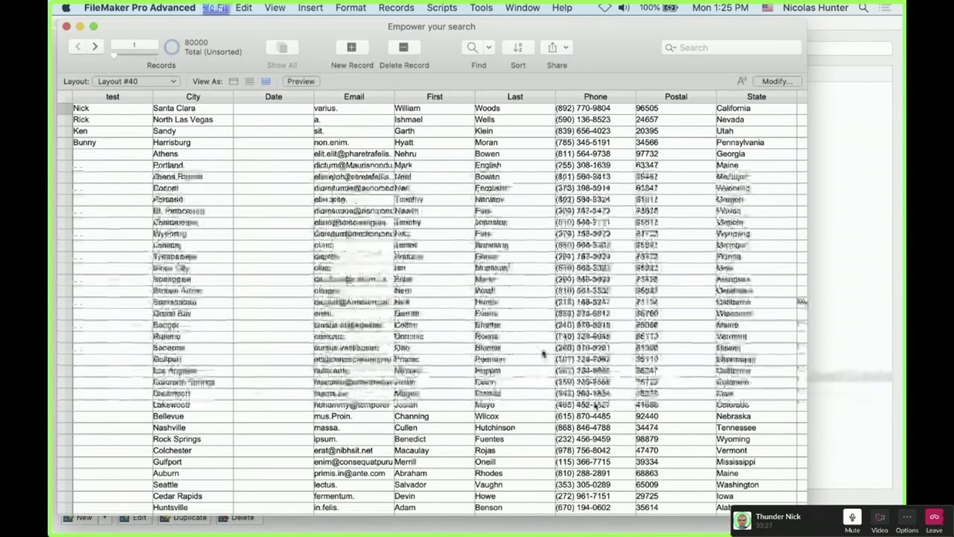
Inspect the City field in the field definitions, then close them
key(super+shift+d)
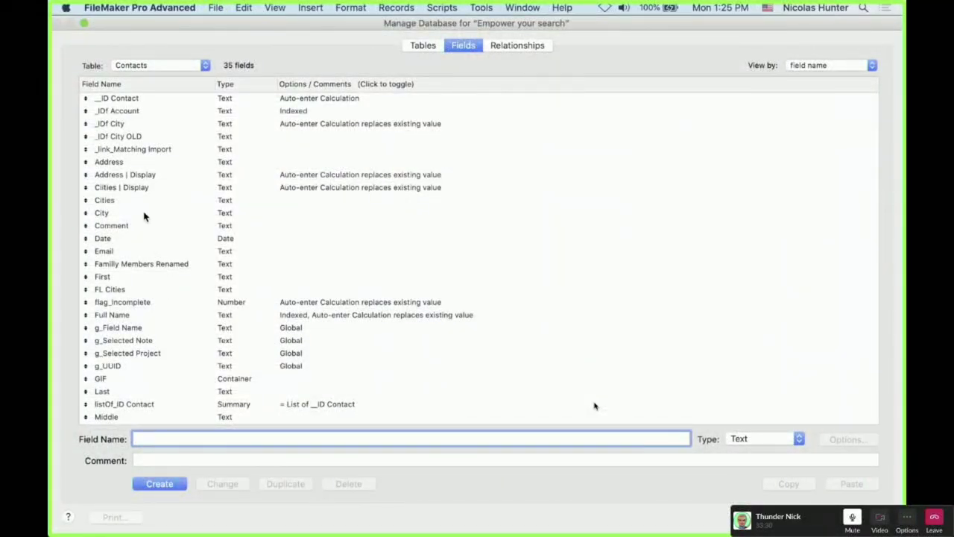
click(144, 215)
scroll(213, 316, down, 3)
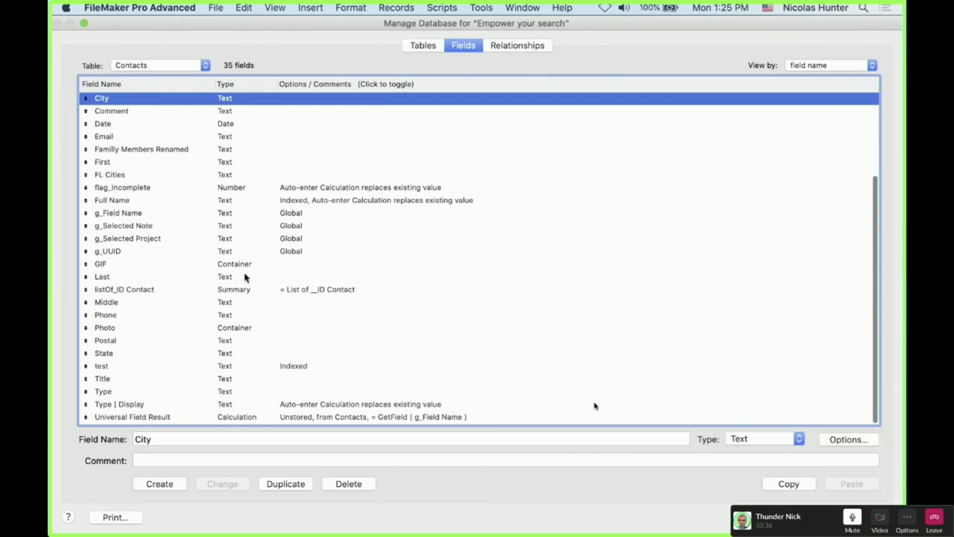
key(Return)
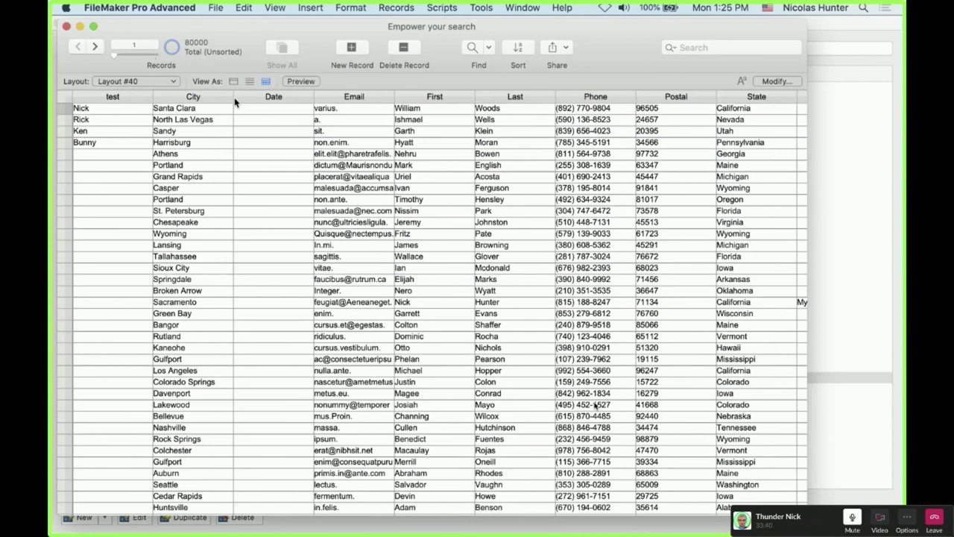
Find contacts whose City matches 'Santa'
key(super+f)
click(187, 112)
text(Santa)
click(423, 47)
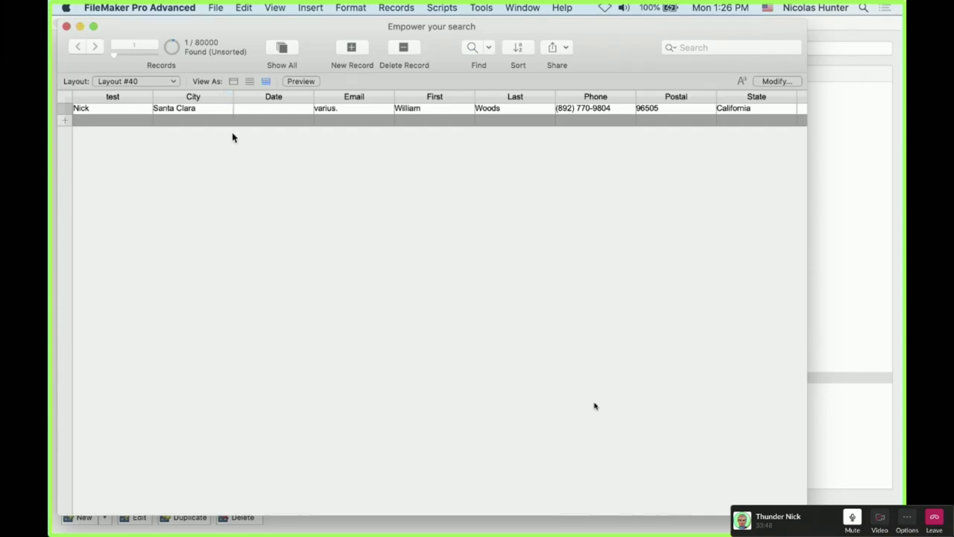
Confirm City now shows as Indexed, then show all 80000 records again
key(super+shift+d)
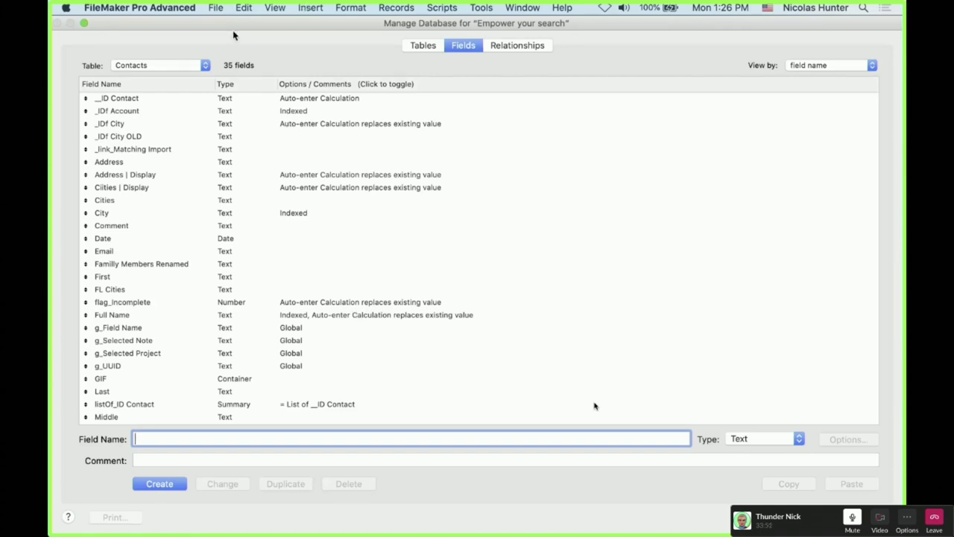
drag(234, 28, 304, 277)
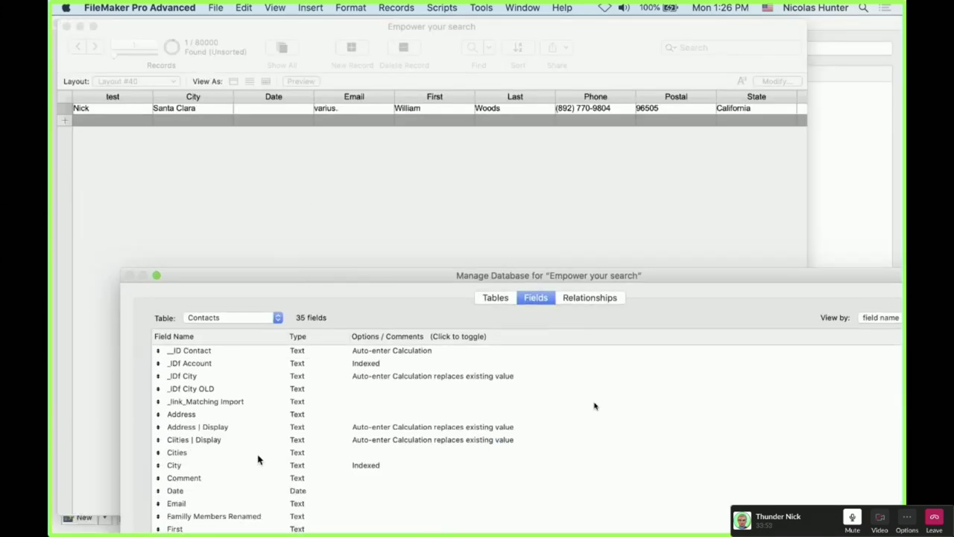
key(Escape)
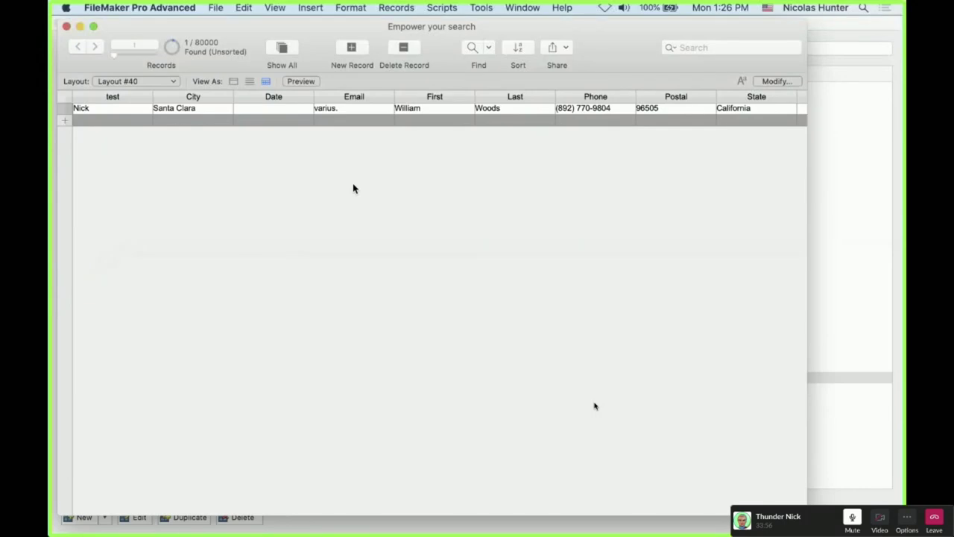
click(282, 47)
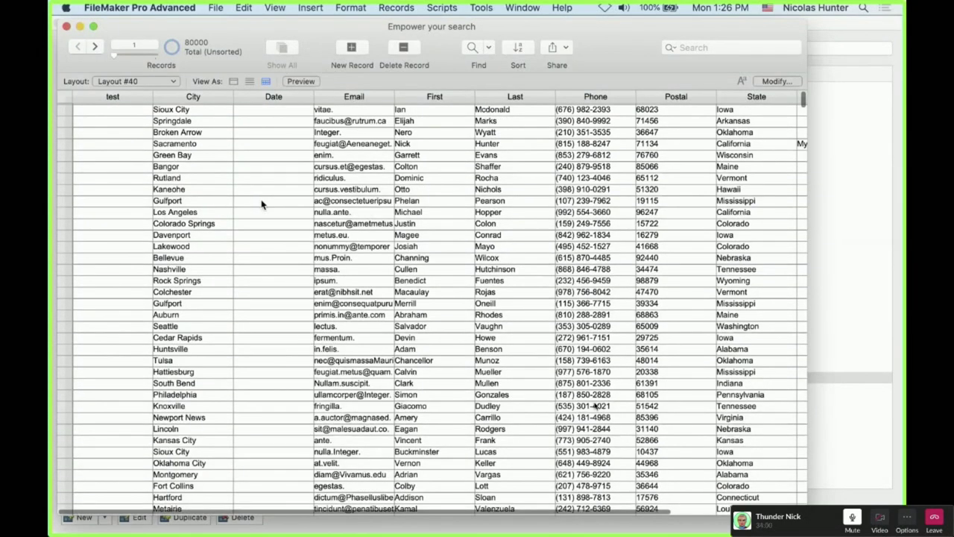
Arrange the FileMaker windows and open Manage Database listing the Contacts table's 35 fields
scroll(261, 204, down, 10)
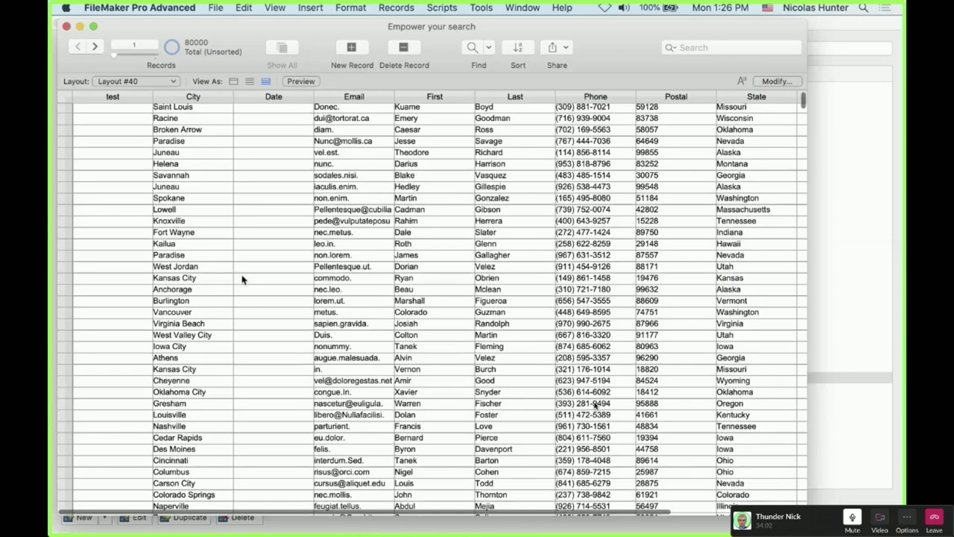
scroll(242, 280, up, 5)
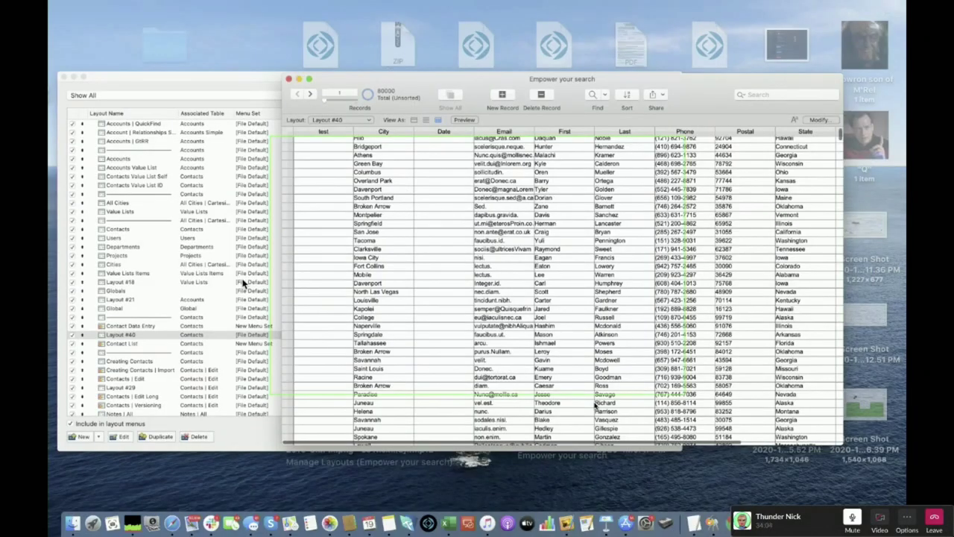
scroll(291, 302, down, 5)
key(ctrl+Down)
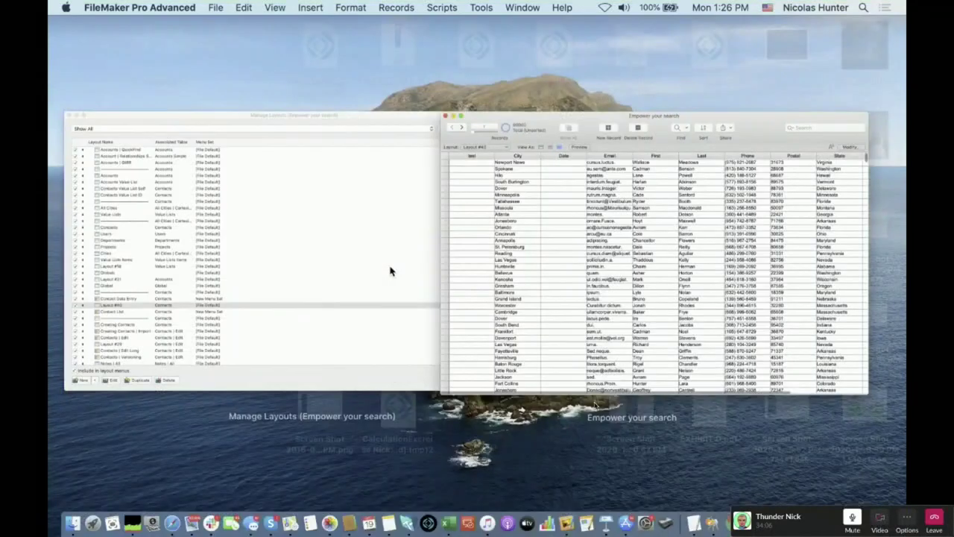
scroll(320, 246, down, 5)
key(super+shift+d)
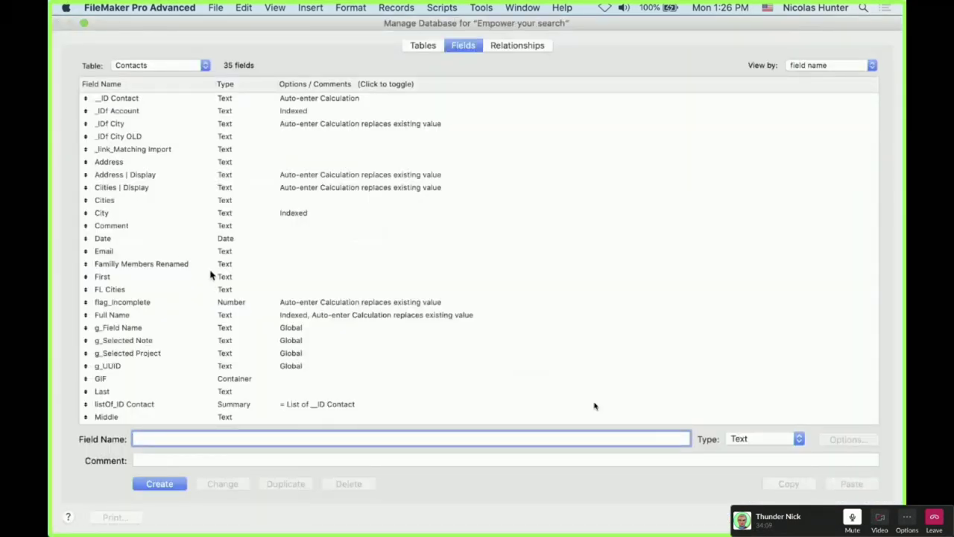
Set the Last field's indexing to Minimal
click(165, 393)
double_click(165, 393)
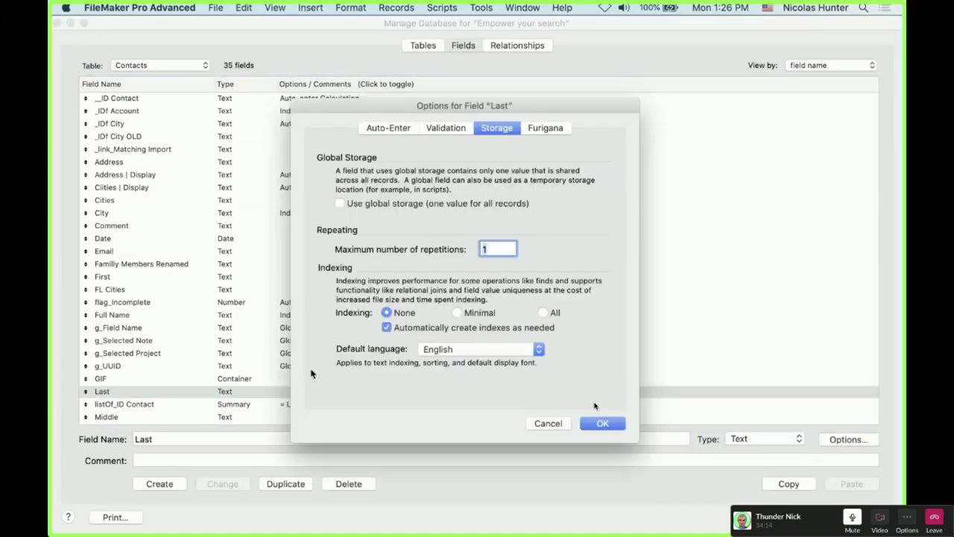
click(456, 312)
click(603, 424)
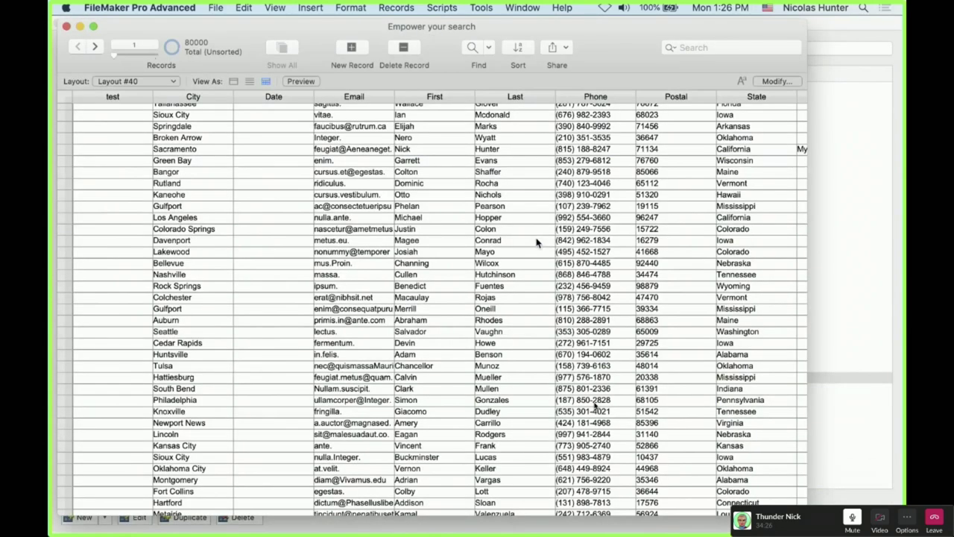
Set the Email field's indexing to All, then reopen the field definitions
key(super+shift+d)
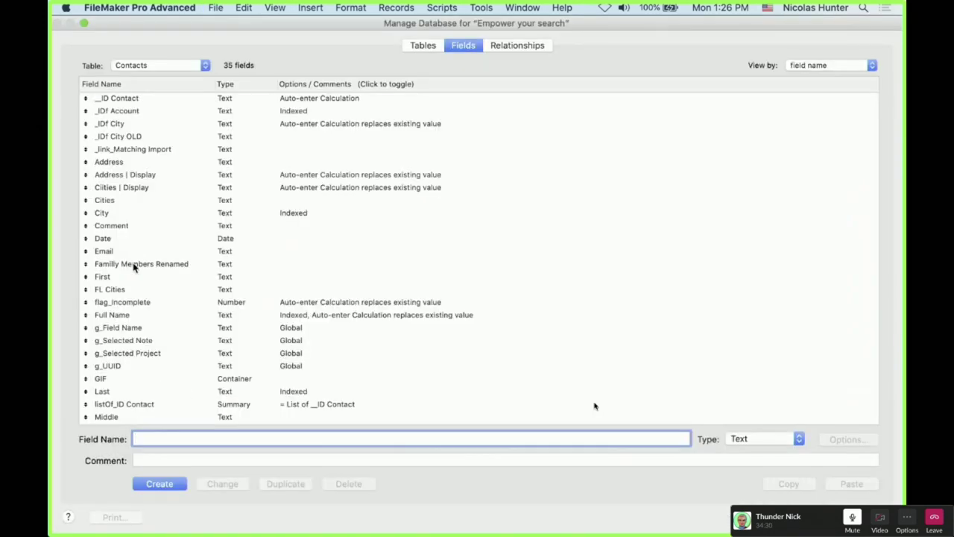
double_click(126, 252)
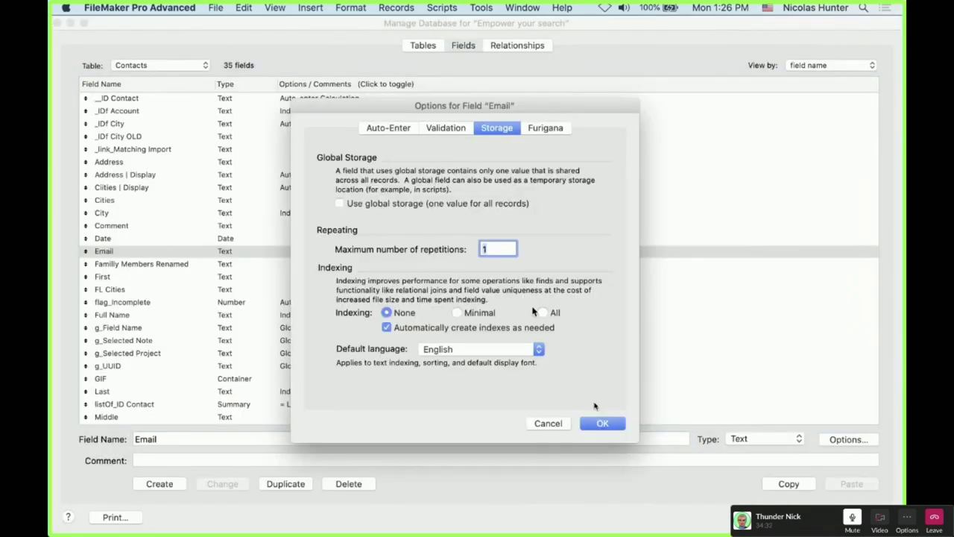
click(544, 313)
click(602, 424)
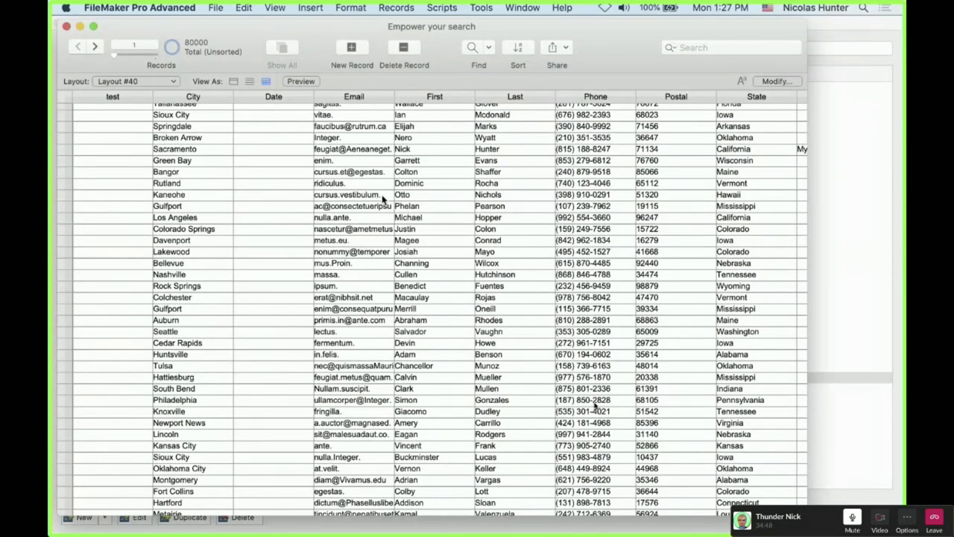
key(super+shift+d)
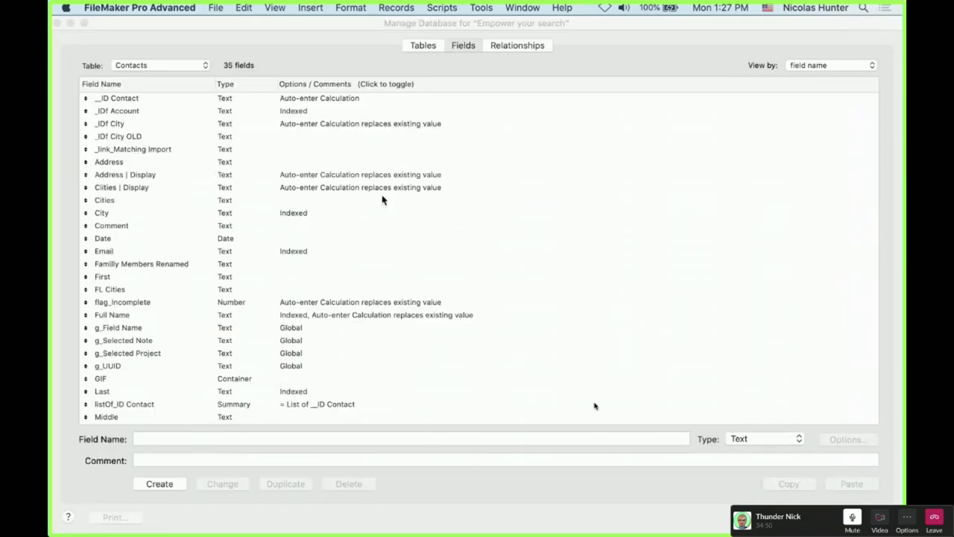
click(314, 214)
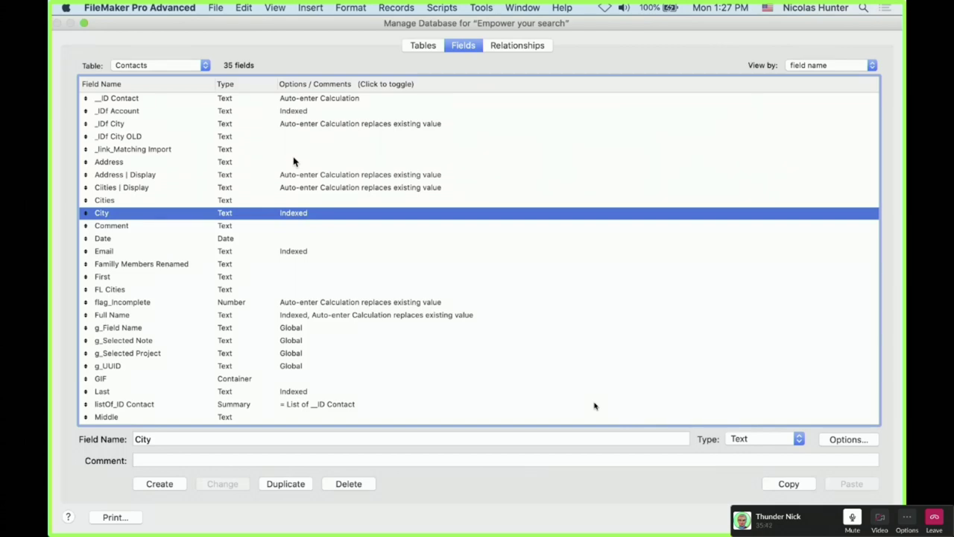
click(293, 161)
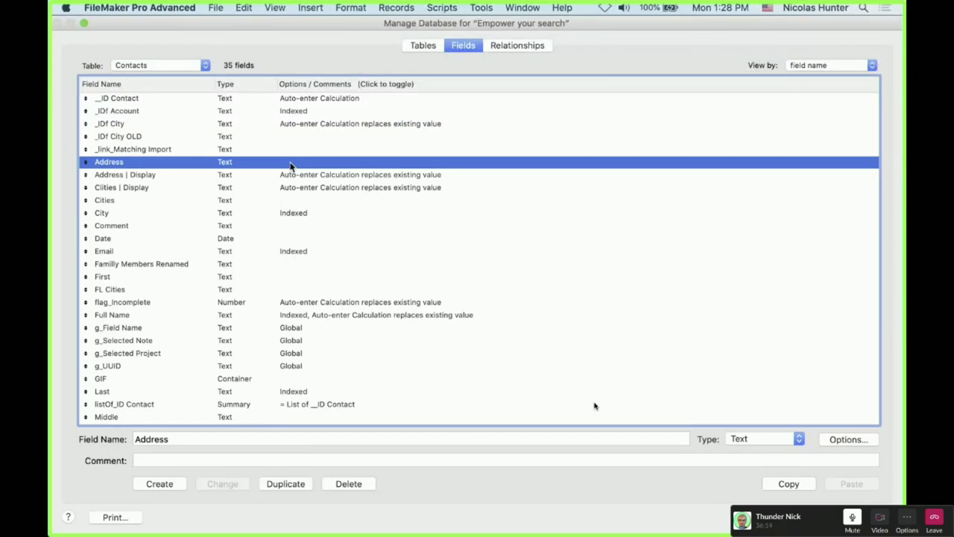
Check the Address field's storage options twice, leaving them unchanged
double_click(291, 165)
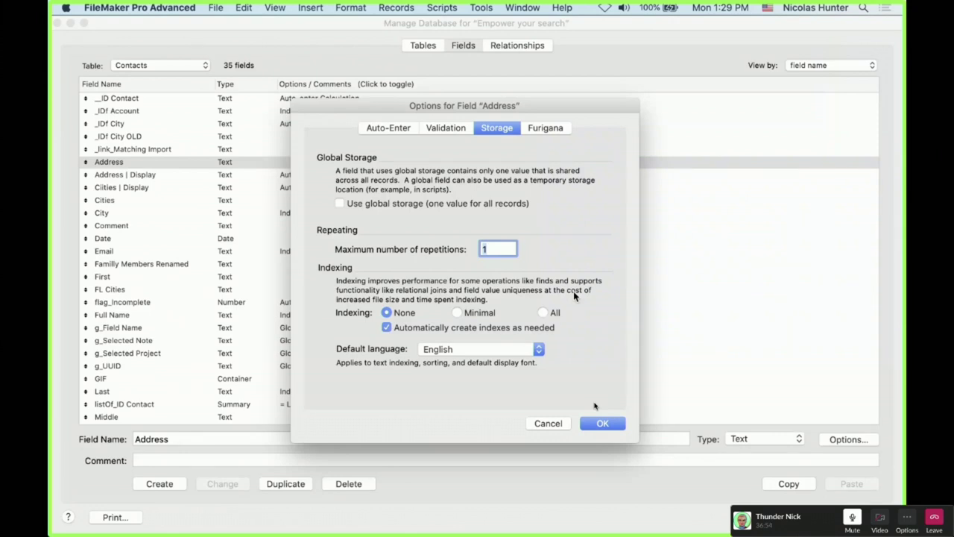
key(Escape)
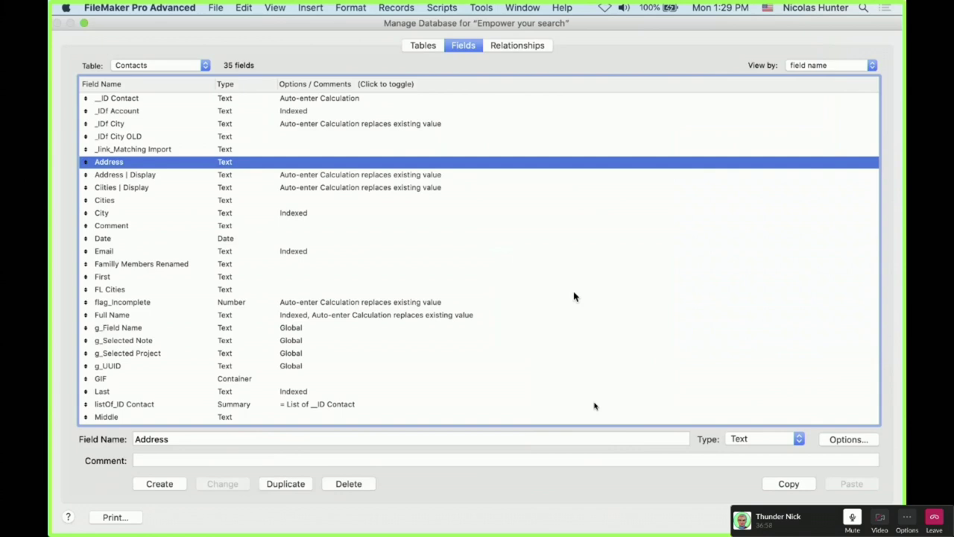
double_click(419, 162)
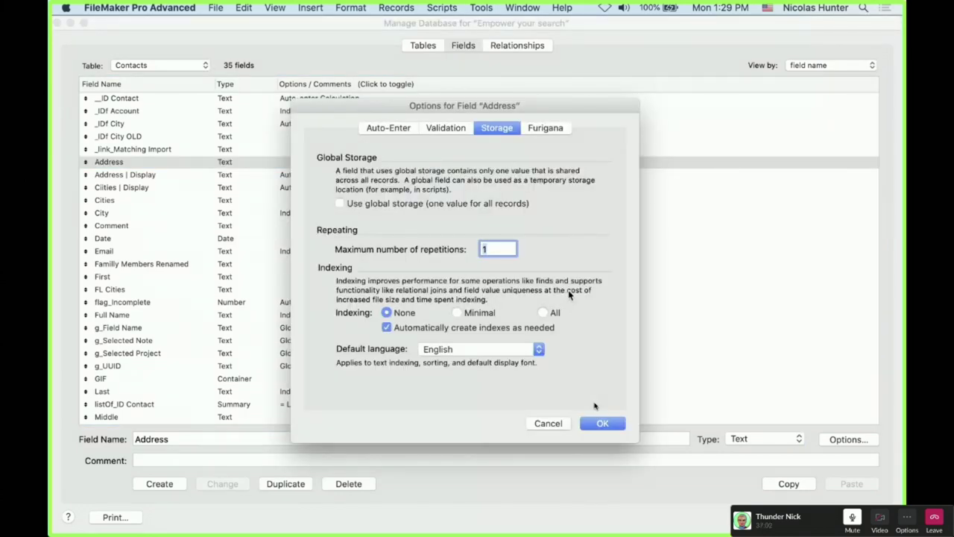
key(Escape)
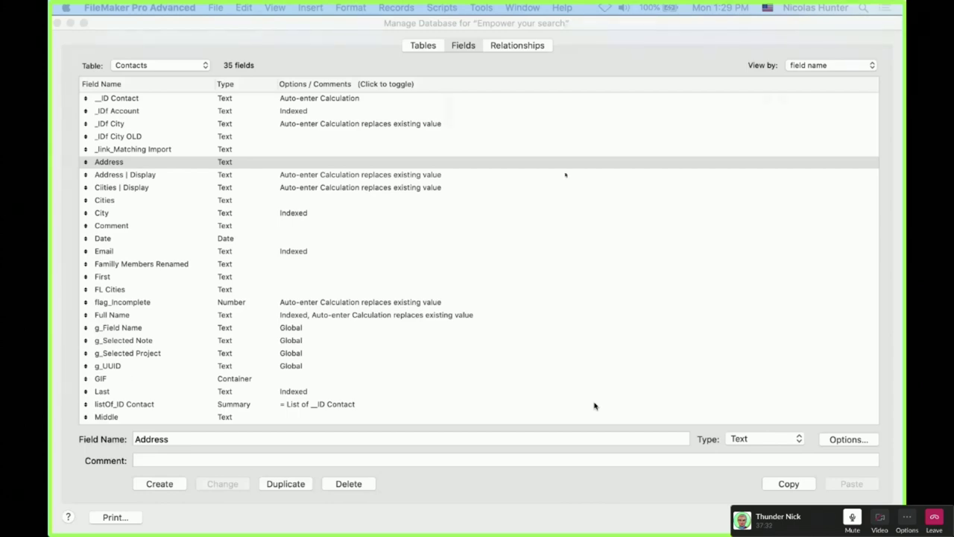
Close the database definitions and ask to quit the Empower your search file
key(super+Tab)
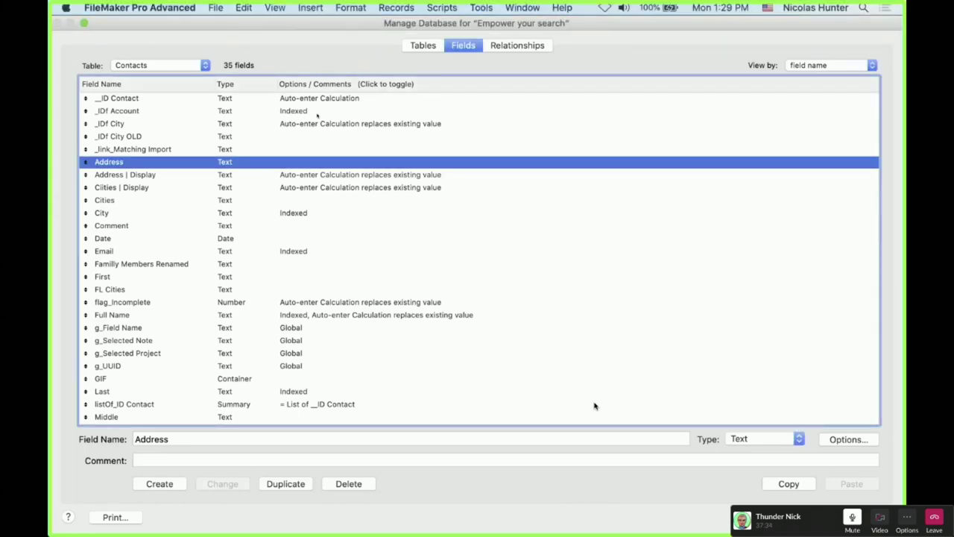
key(Escape)
key(super+q)
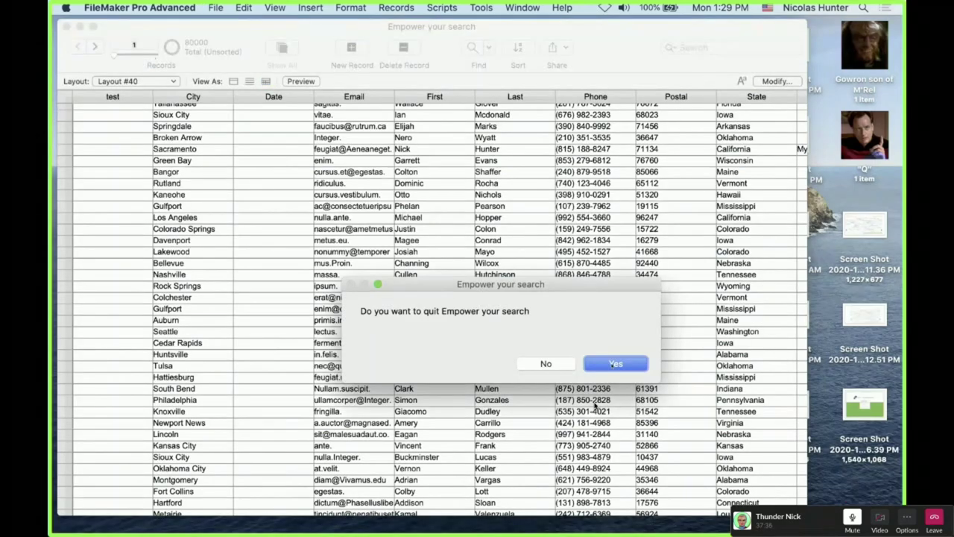
Quit the file and load Empower your search.fmp12 into File > Recover
key(Return)
click(216, 8)
click(246, 287)
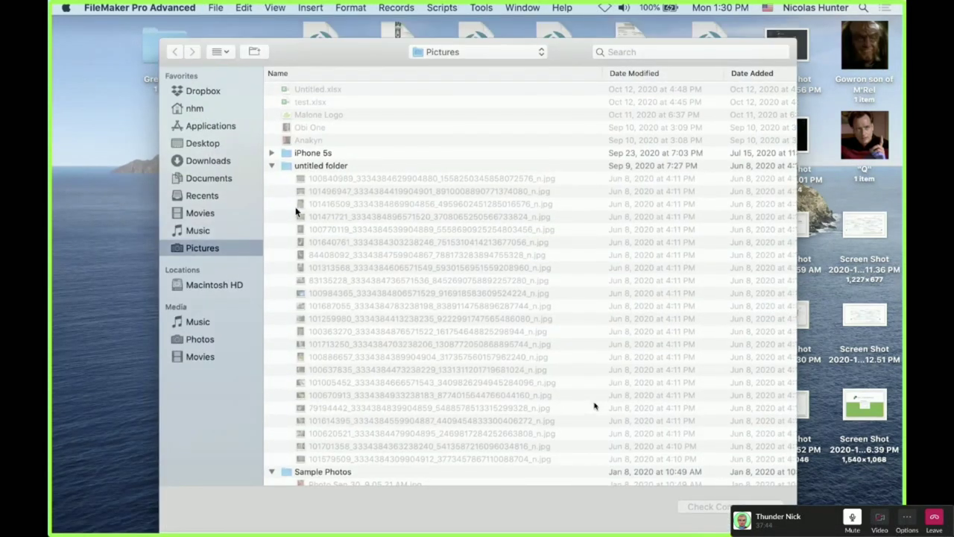
drag(326, 52, 326, 448)
drag(328, 238, 388, 504)
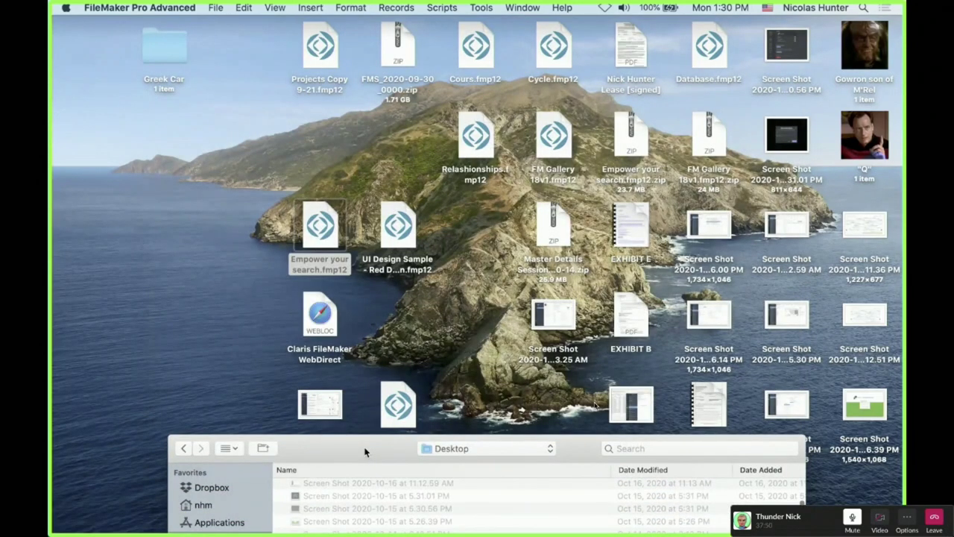
drag(365, 451, 249, 281)
key(Return)
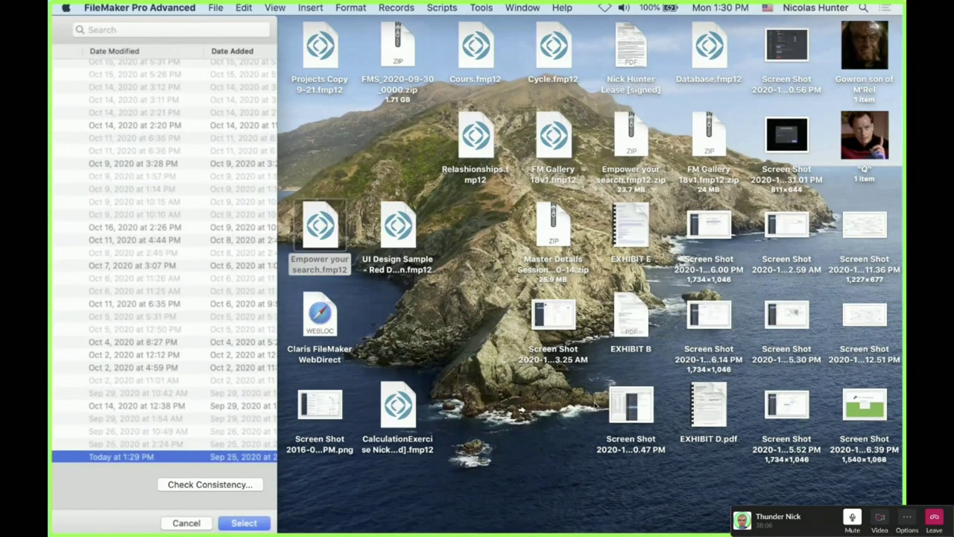
Run Check Consistency on the file, which reports no problems and 0 bad blocks
click(210, 484)
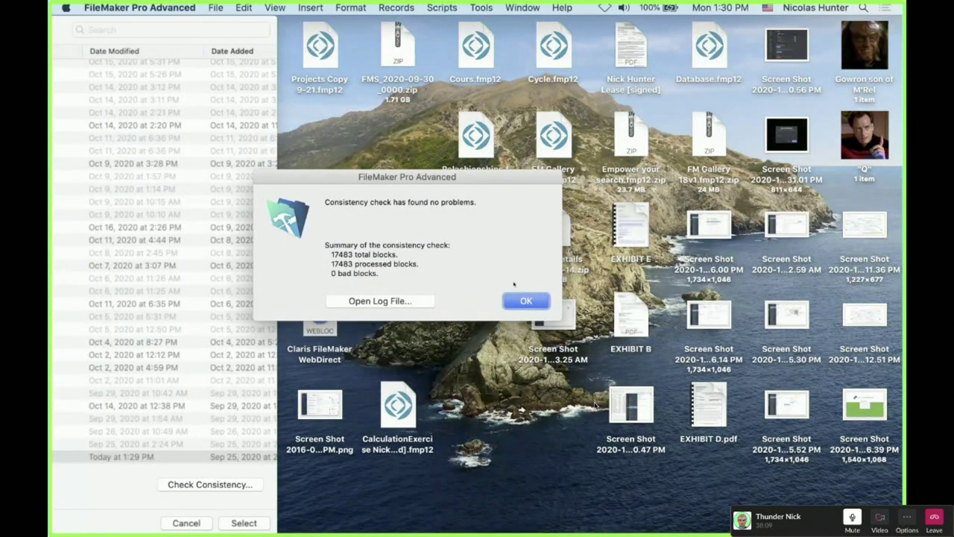
click(536, 305)
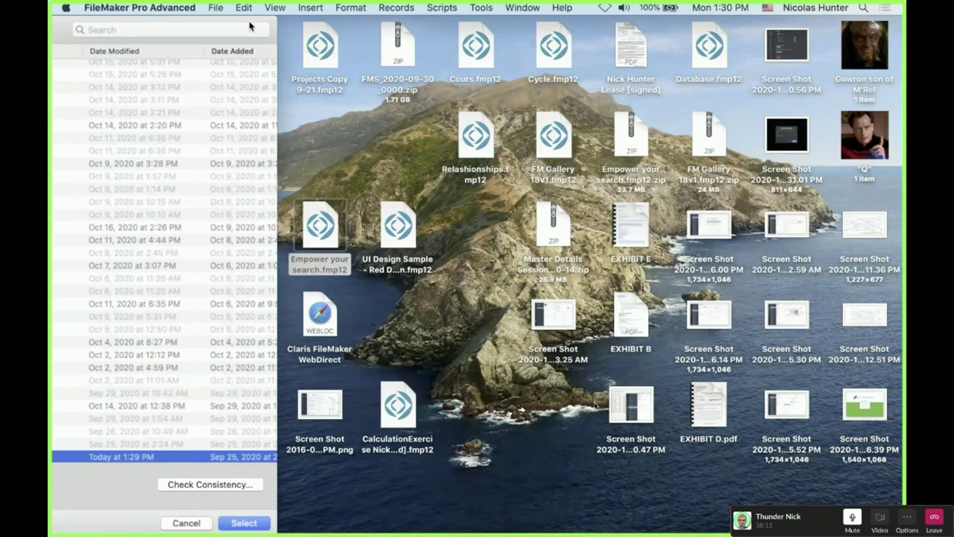
key(Return)
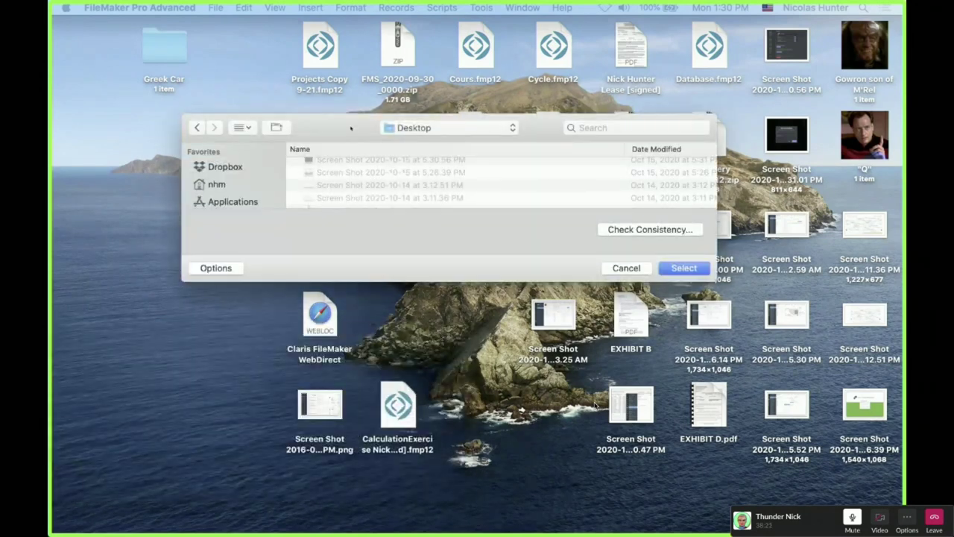
drag(366, 117, 292, 73)
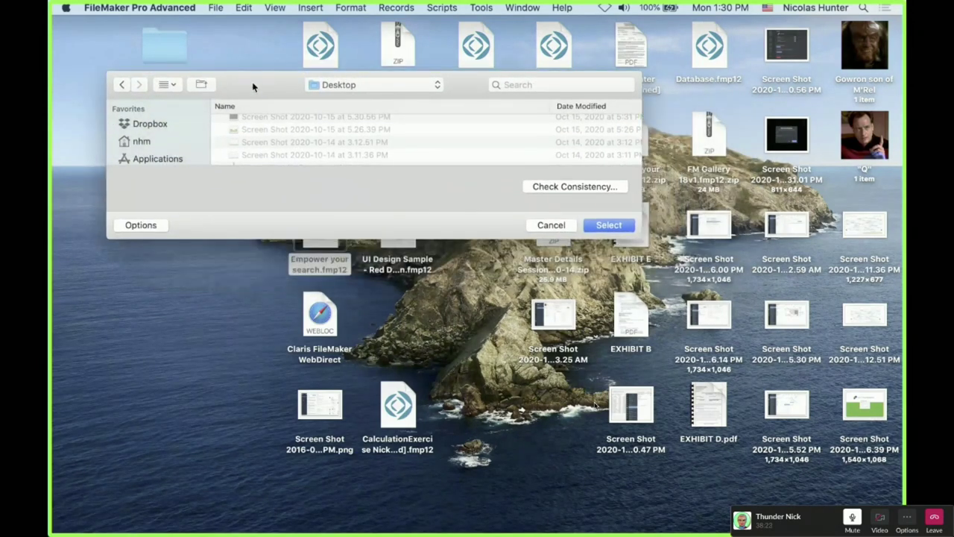
click(161, 226)
click(161, 226)
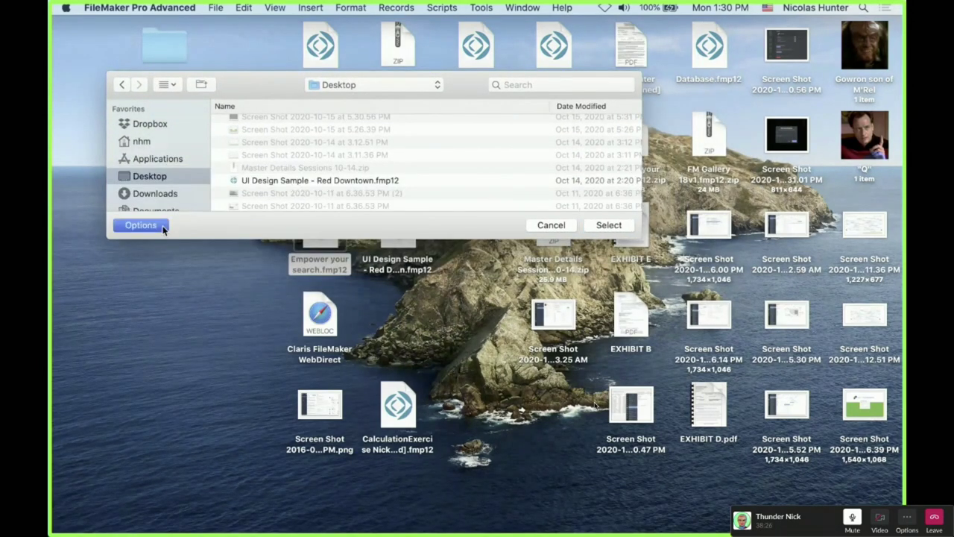
click(578, 189)
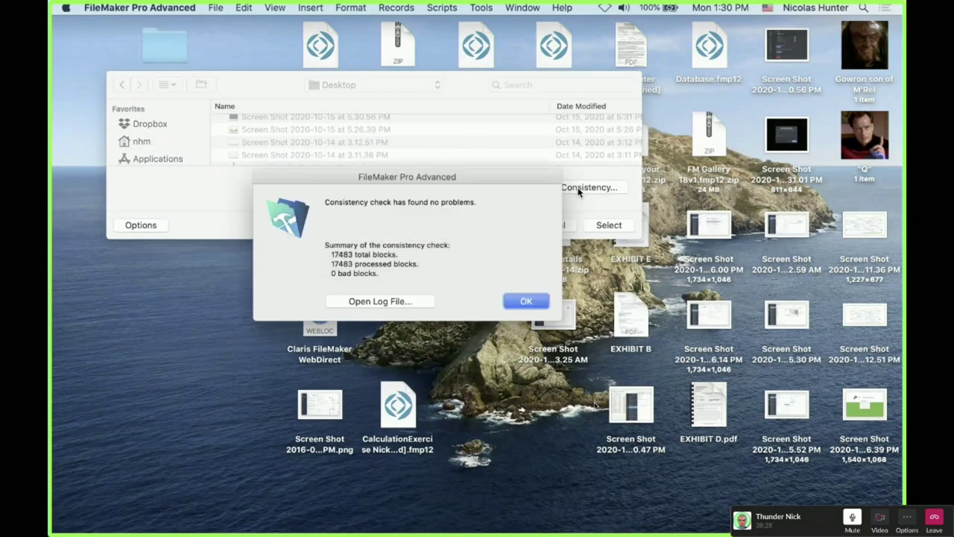
click(516, 302)
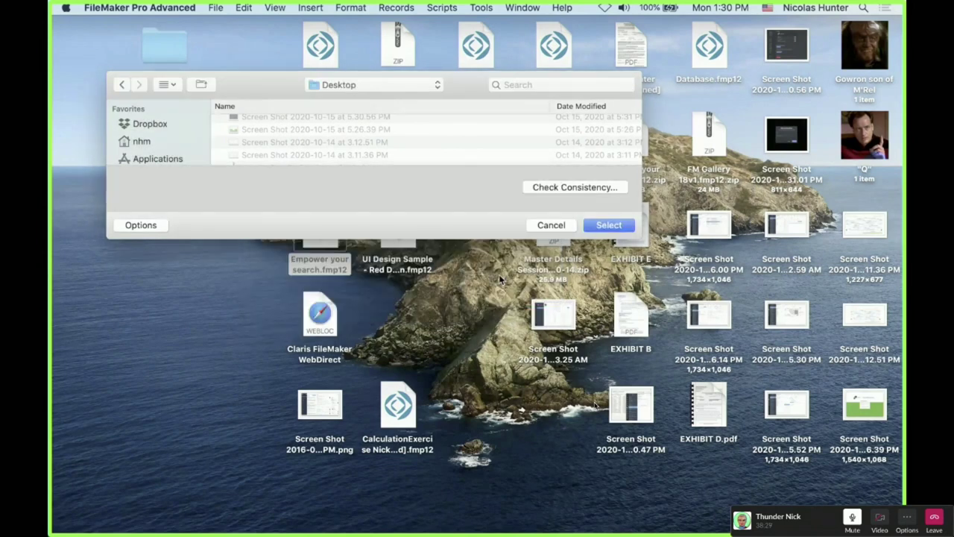
Cancel the file picker and reopen the File menu
click(550, 225)
click(216, 7)
click(216, 7)
click(215, 8)
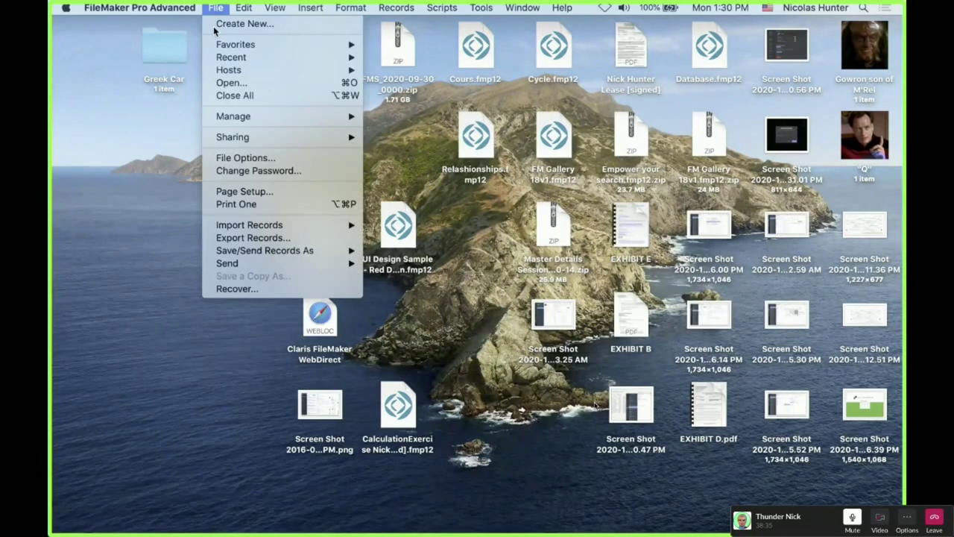
Select Empower your search.fmp12 from the desktop as the file to recover
click(241, 290)
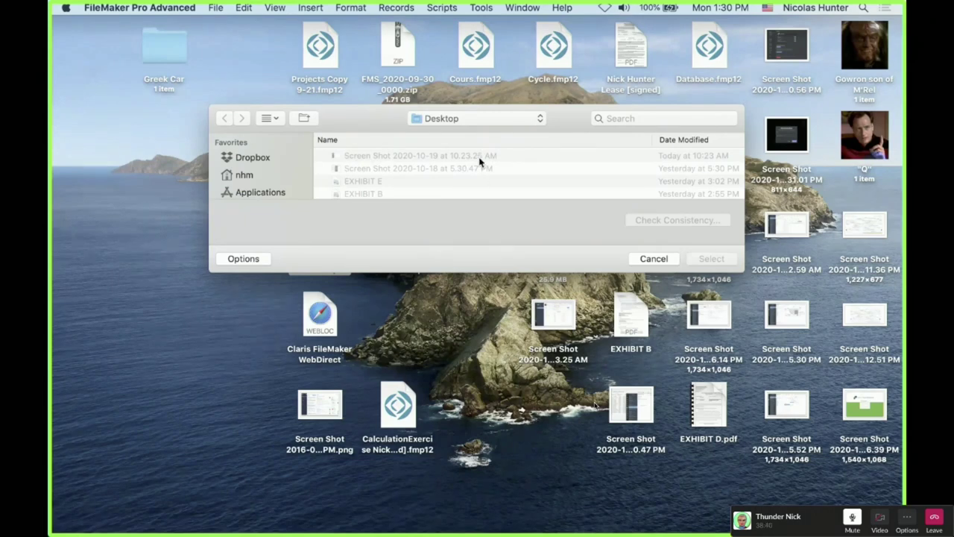
drag(383, 122, 522, 105)
click(322, 225)
drag(326, 228, 251, 247)
mouse_move(249, 528)
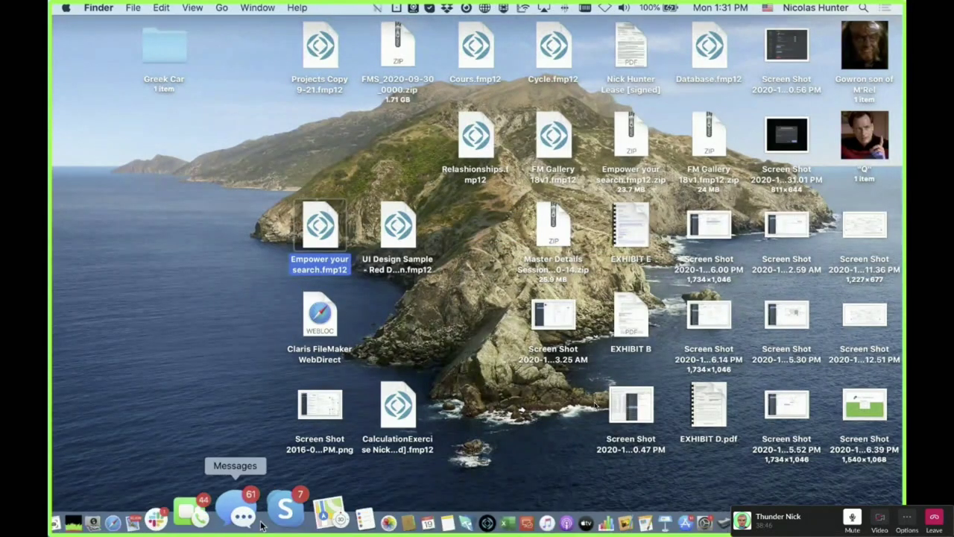
click(446, 510)
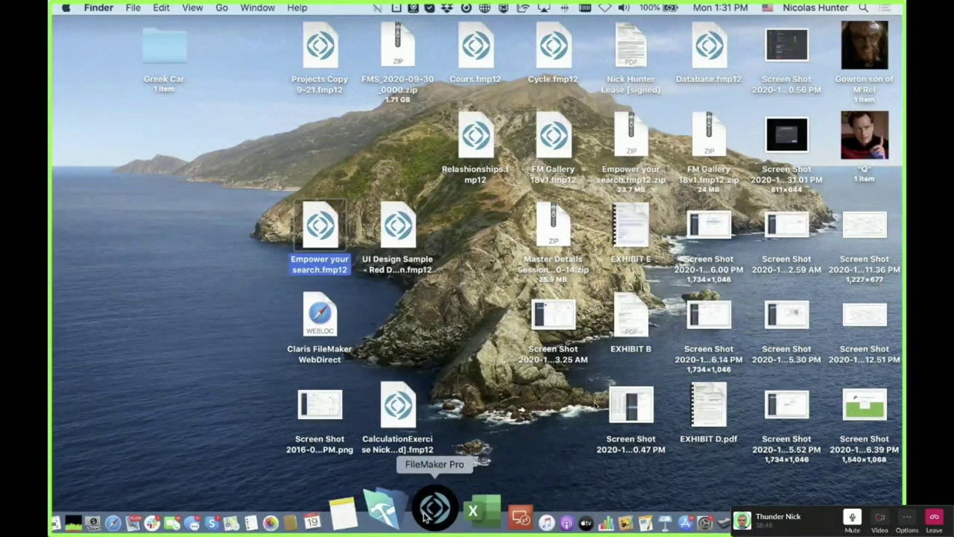
drag(324, 238, 537, 160)
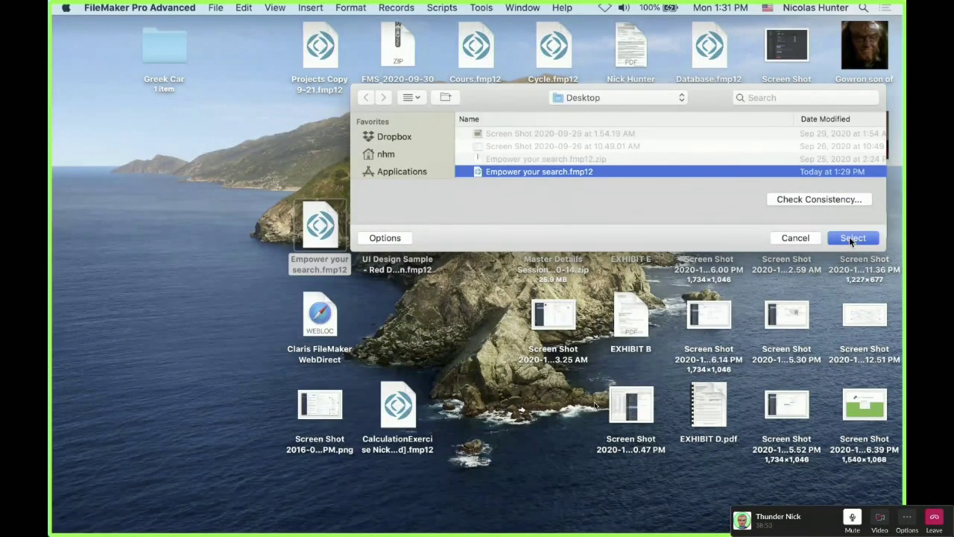
click(849, 236)
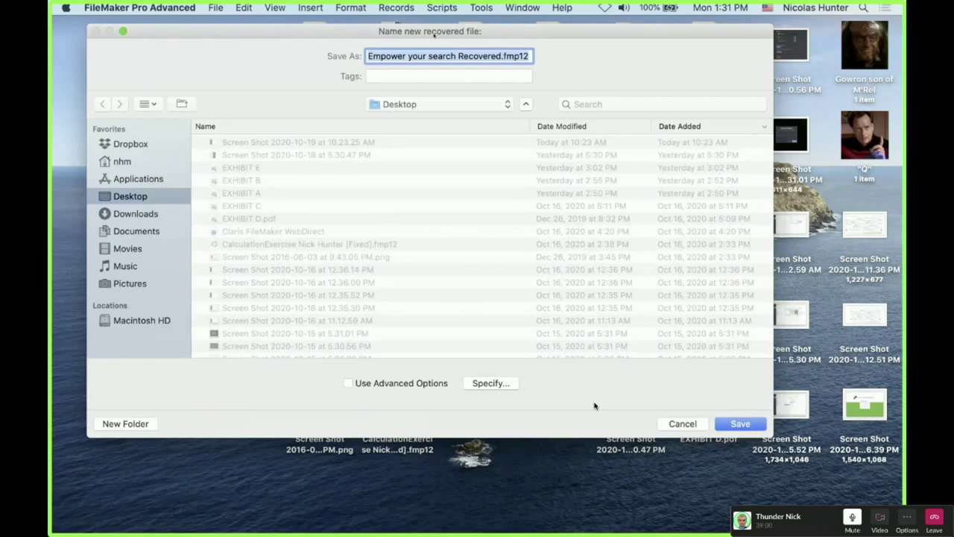
click(372, 383)
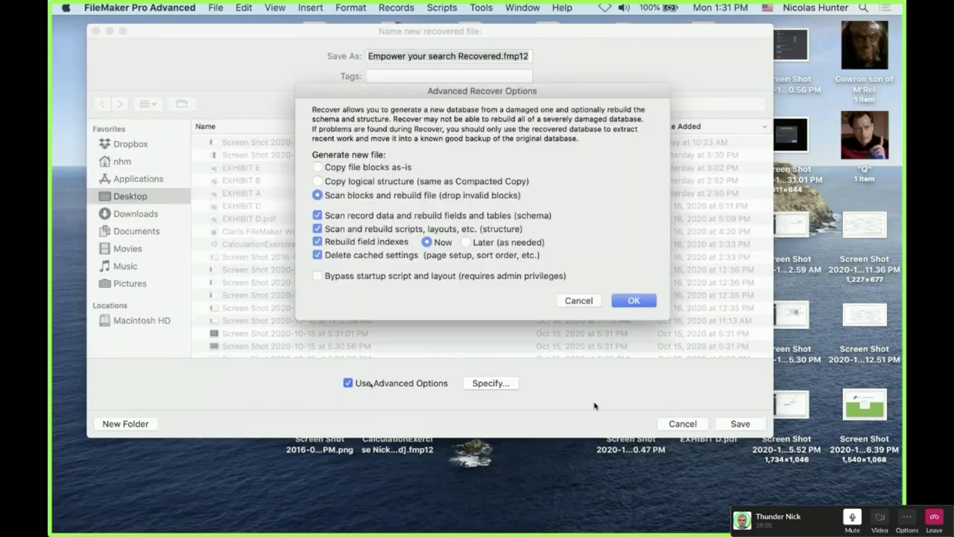
key(Escape)
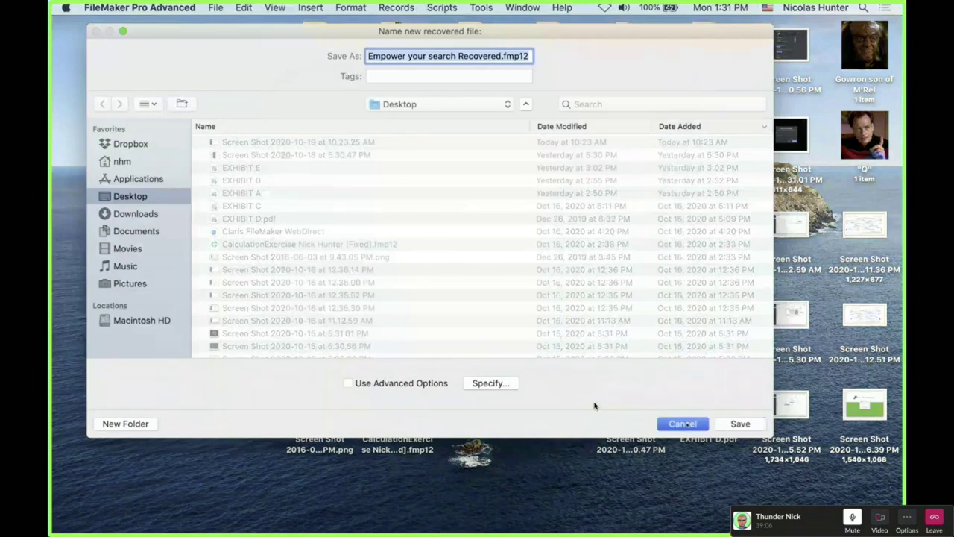
key(Escape)
key(super+n)
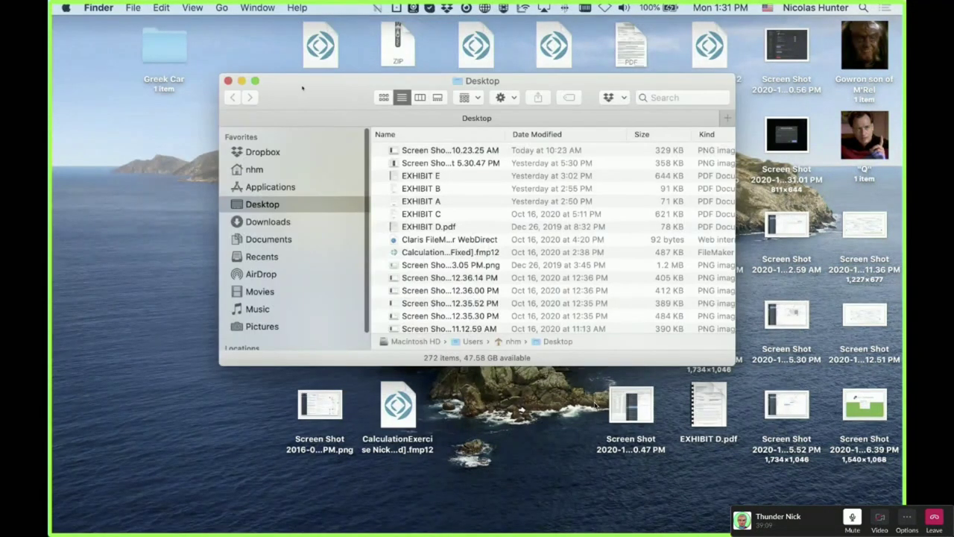
drag(302, 88, 450, 111)
key(super+n)
key(super+w)
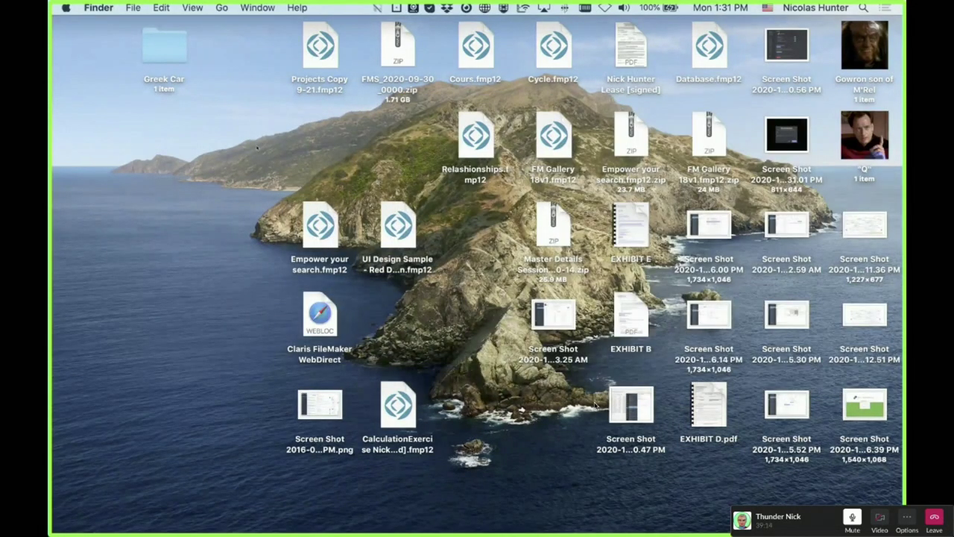
key(super+Tab)
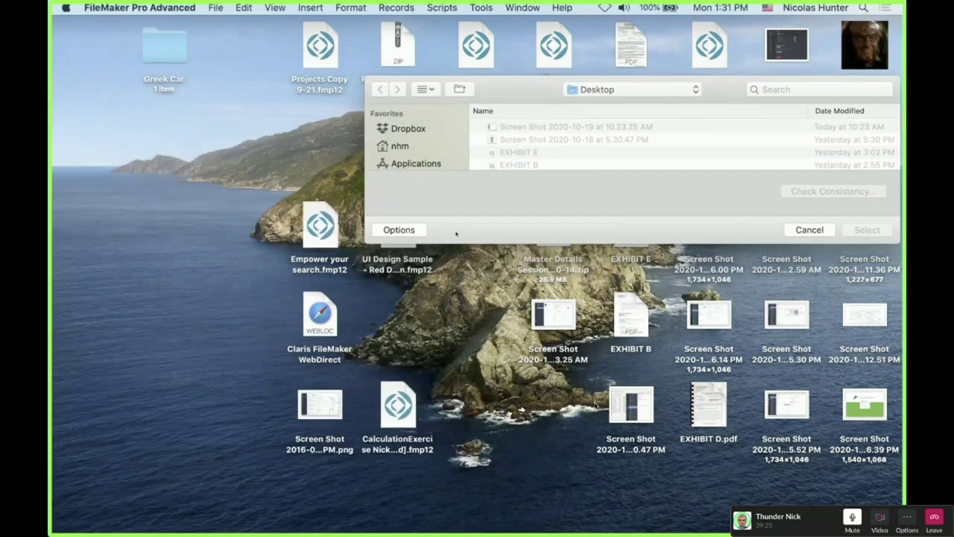
drag(320, 224, 512, 153)
drag(507, 95, 347, 125)
click(707, 260)
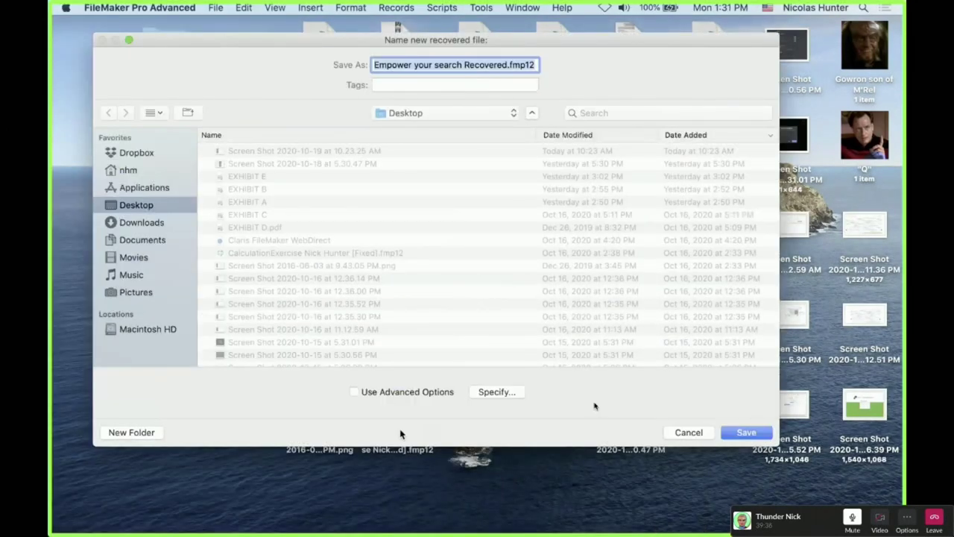
Enable advanced recovery, copy file blocks as-is, and rebuild field indexes now instead of later
click(372, 394)
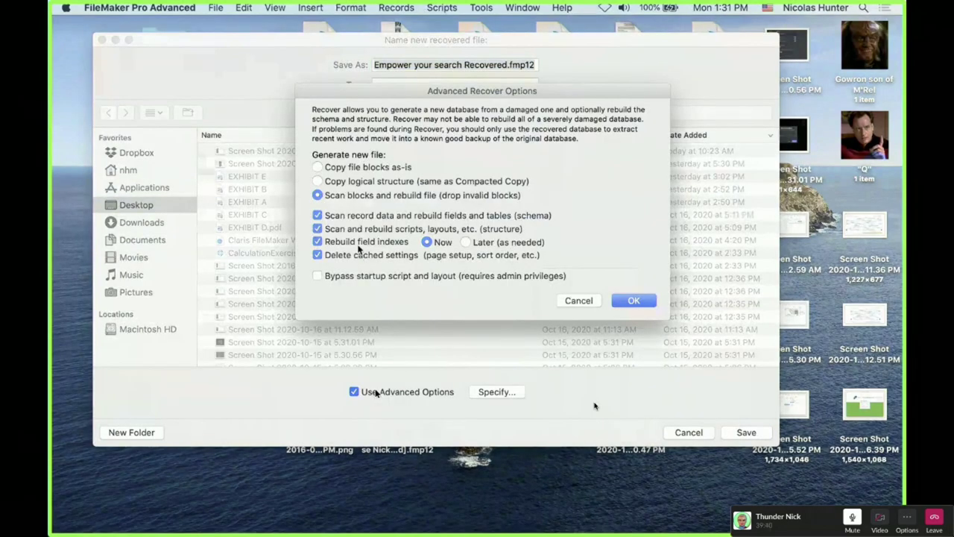
click(374, 230)
click(372, 216)
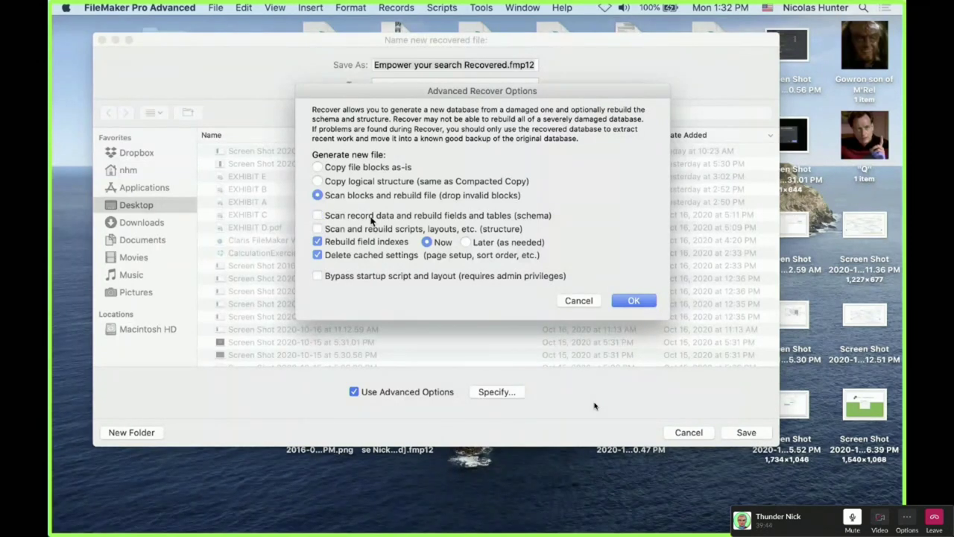
click(341, 167)
click(467, 242)
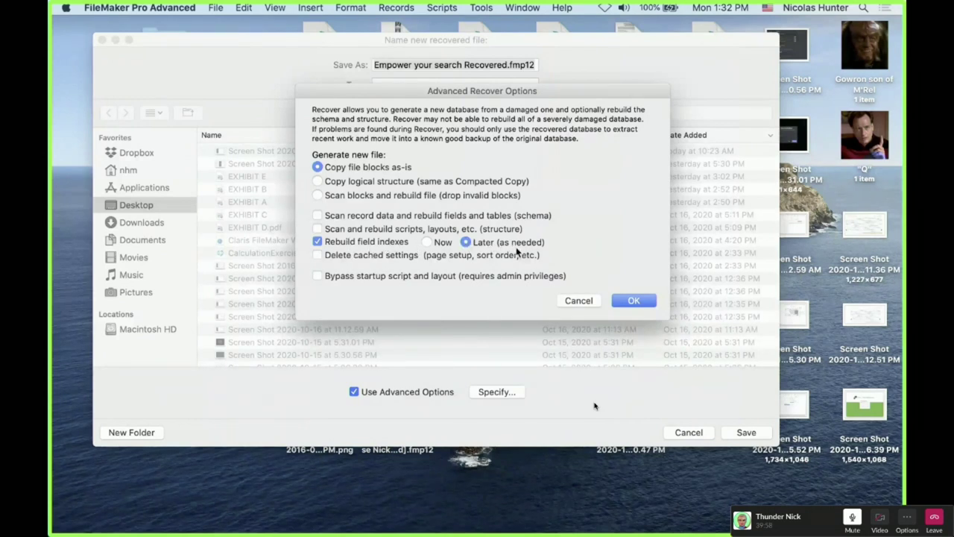
click(427, 243)
Tick Delete cached settings, scripts/layouts and schema rebuild, then cancel both recovery dialogs
click(697, 5)
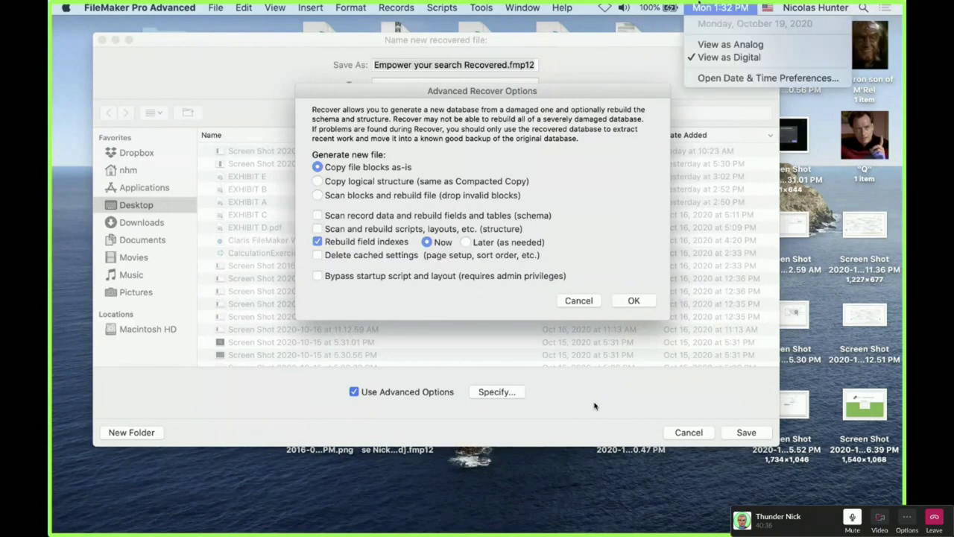
click(594, 405)
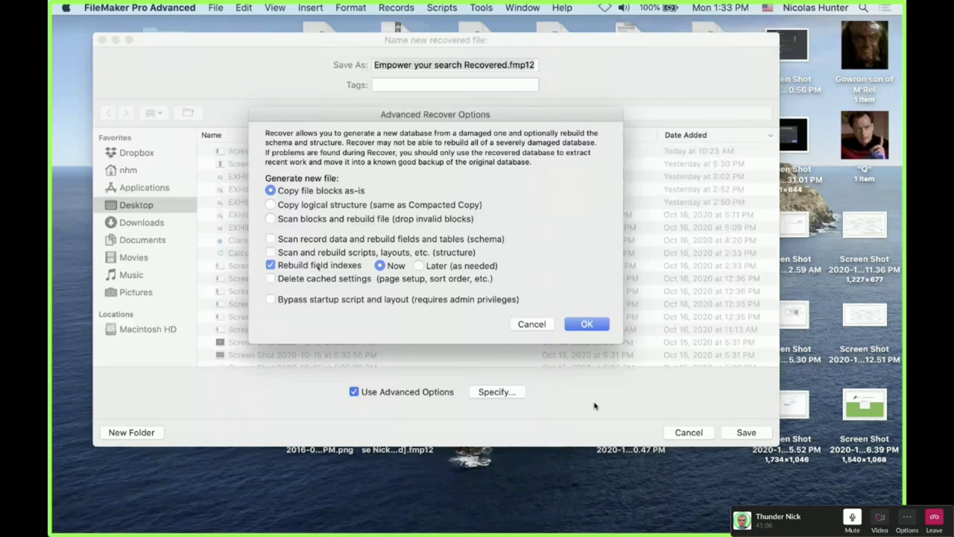
click(322, 277)
click(306, 252)
click(316, 253)
click(316, 252)
click(329, 239)
click(522, 323)
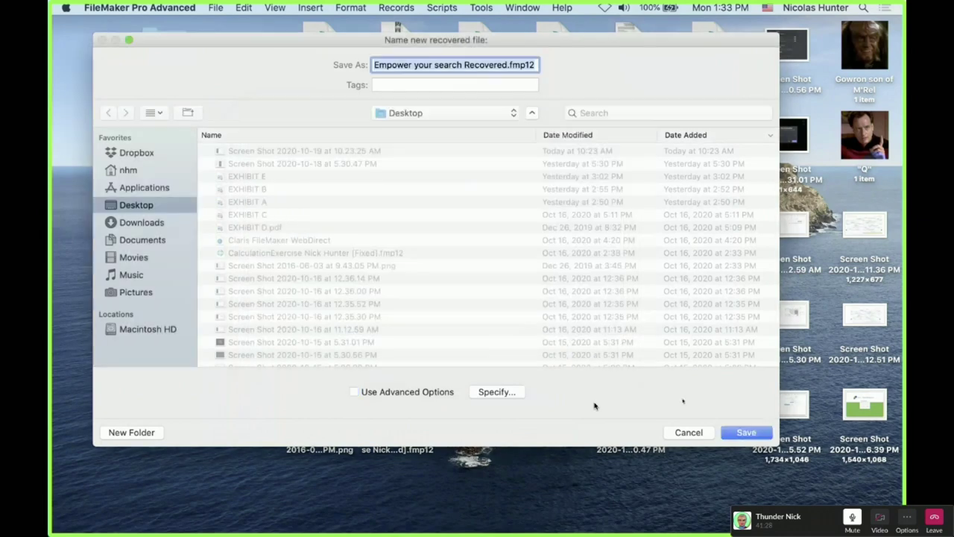
click(688, 435)
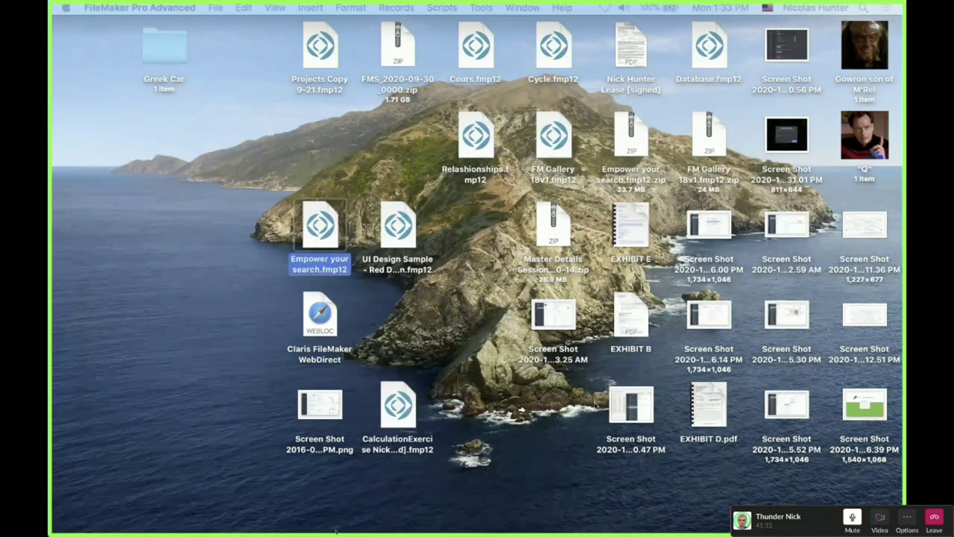
Bring Empower your search forward, dismiss the alert, and open Manage Database on the Email field
mouse_move(336, 530)
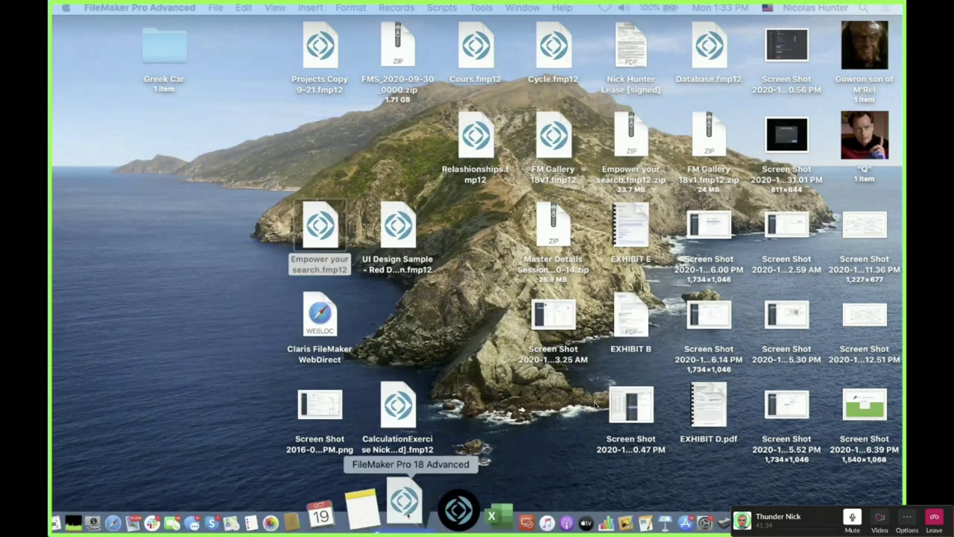
click(410, 508)
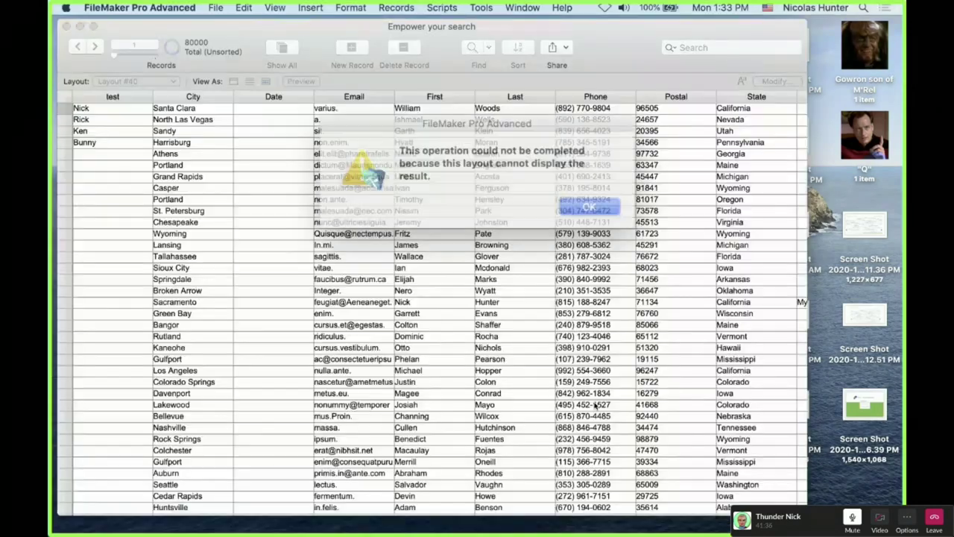
click(567, 198)
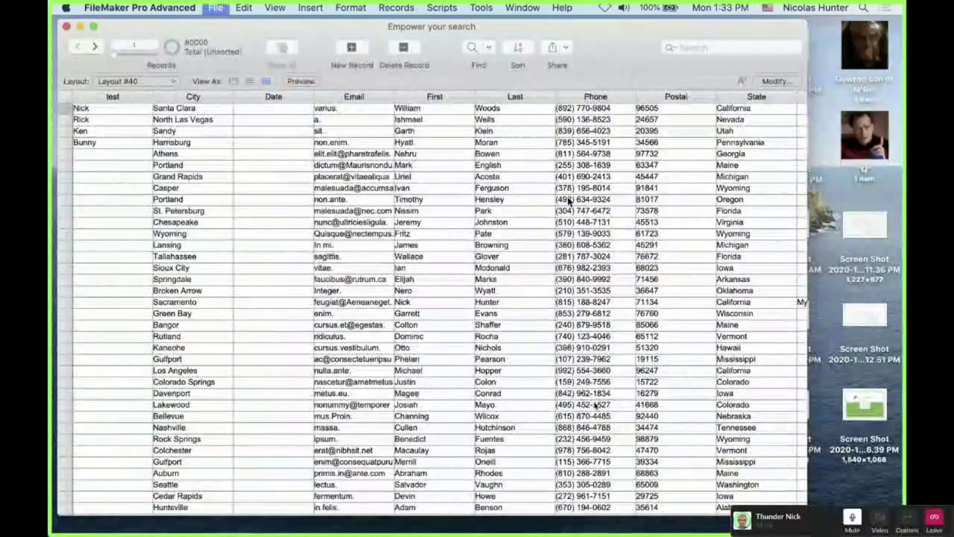
key(super+shift+d)
click(265, 256)
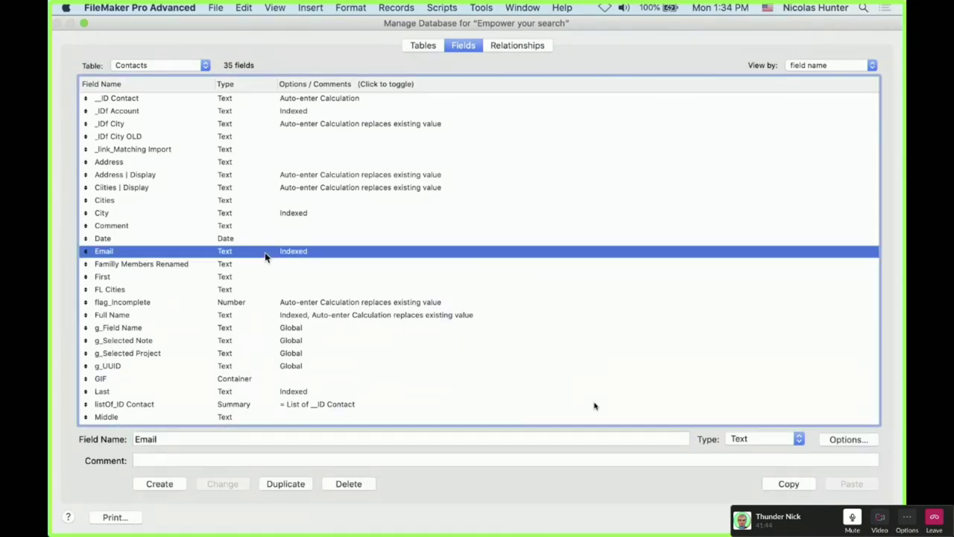
click(186, 187)
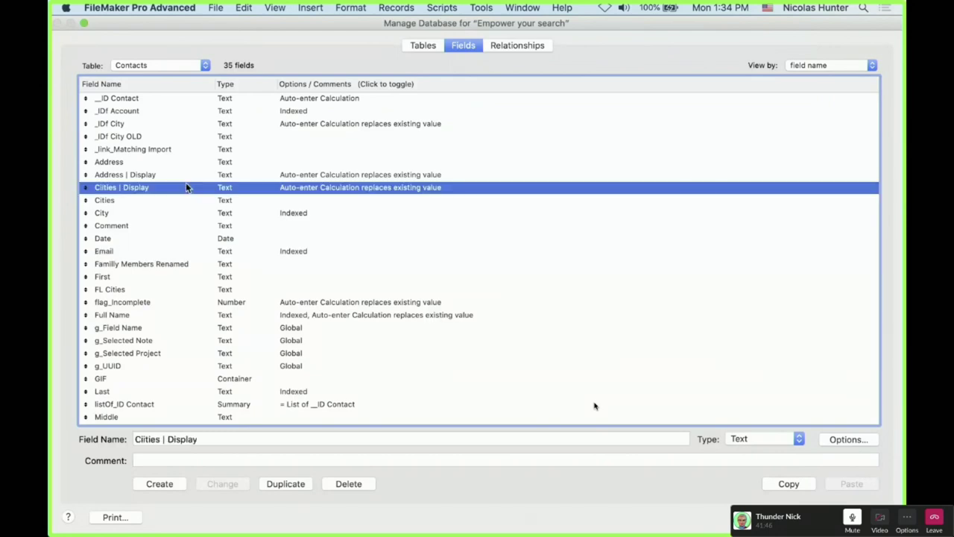
shift+click(183, 174)
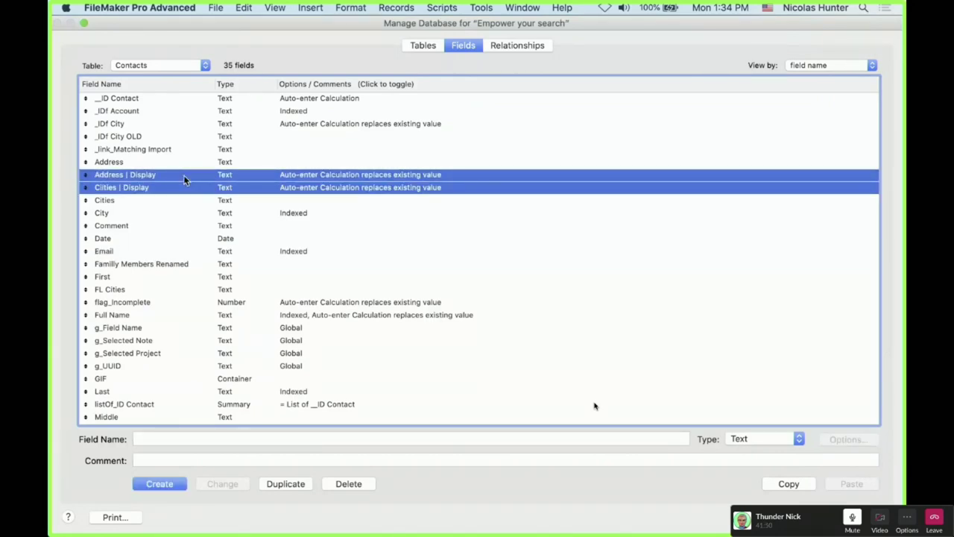
click(184, 200)
click(185, 190)
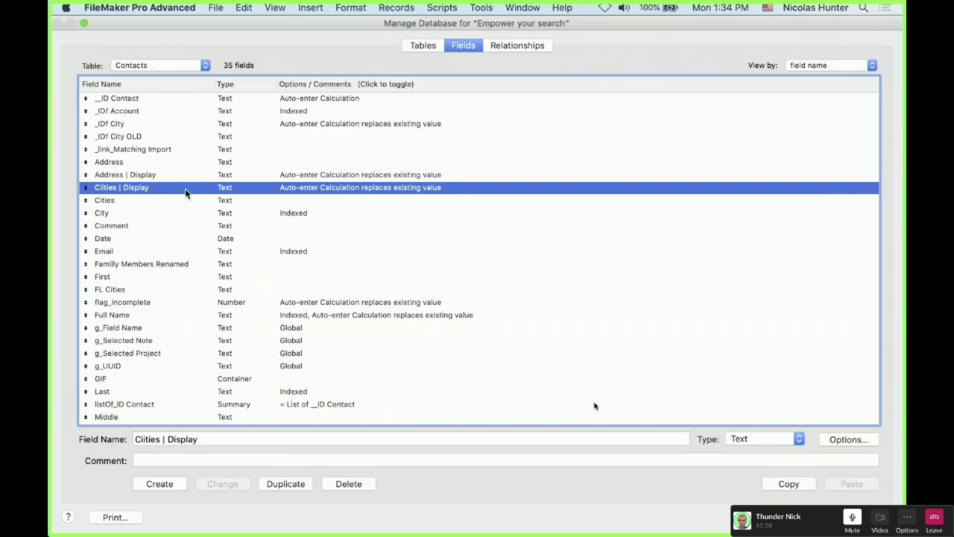
double_click(186, 193)
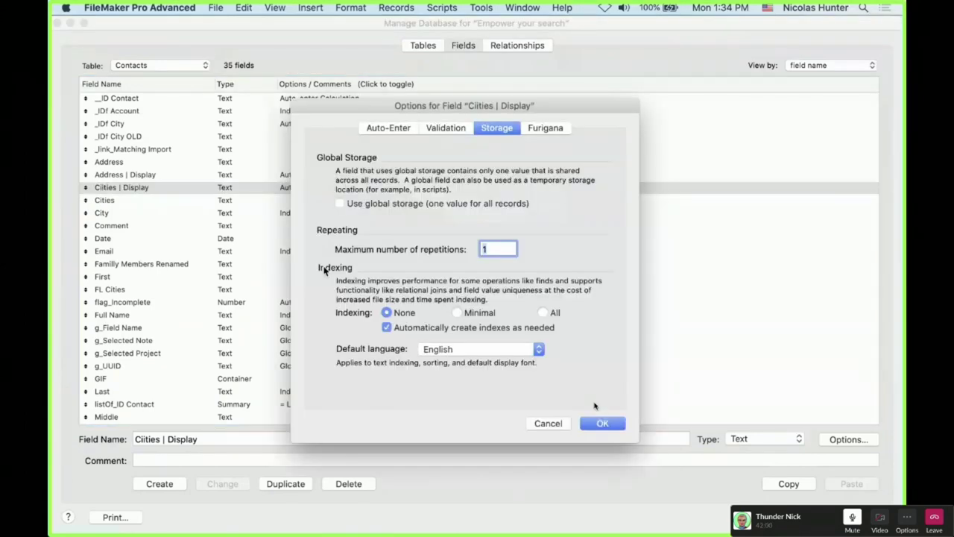
click(616, 423)
click(277, 178)
double_click(278, 178)
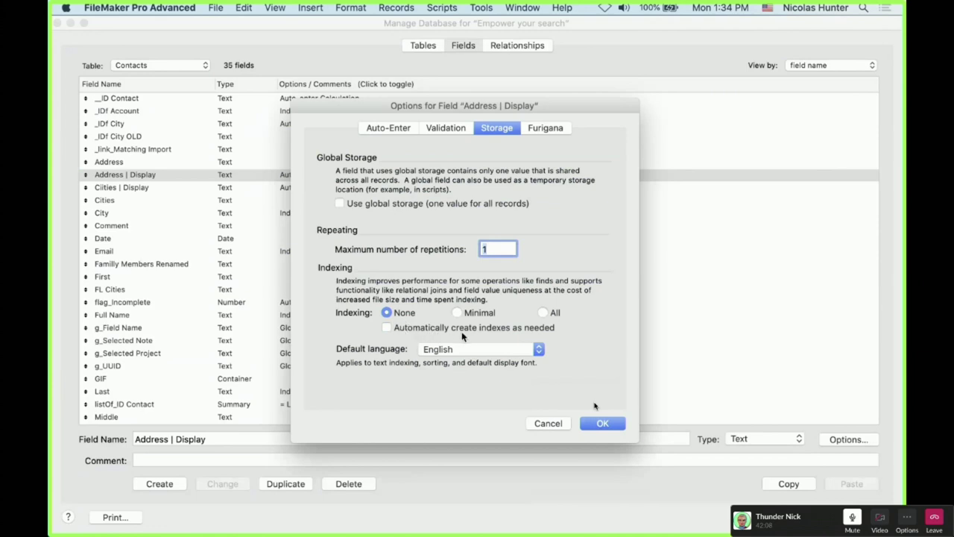
click(596, 424)
click(280, 162)
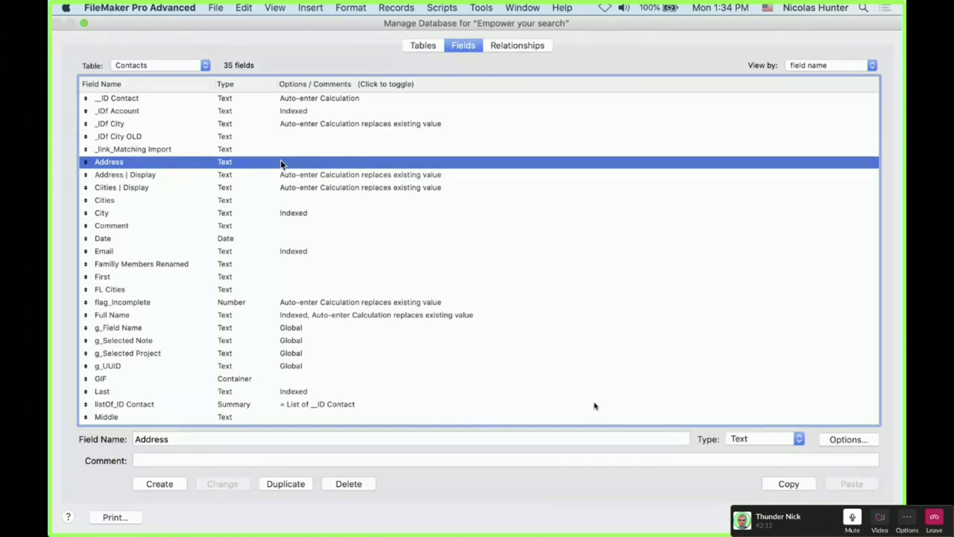
scroll(260, 157, down, 1)
scroll(261, 156, down, 3)
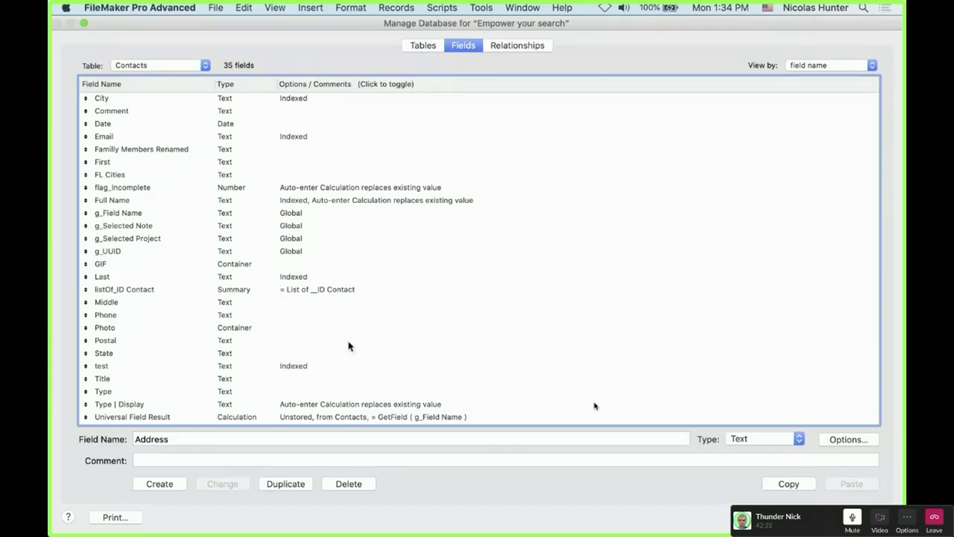
Select the City, Email, Address, Full Name, First and Last field definitions, then flag_Incomplete
scroll(348, 343, up, 5)
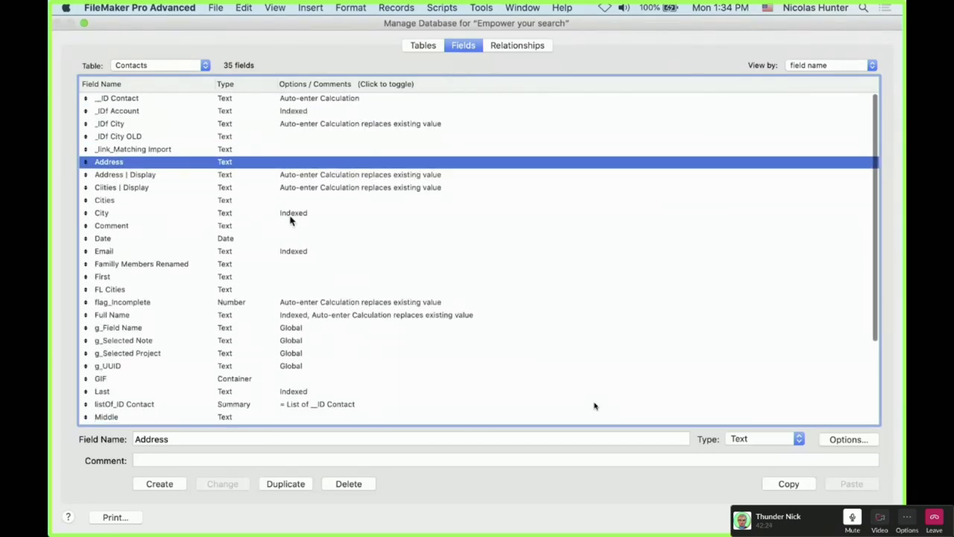
click(291, 215)
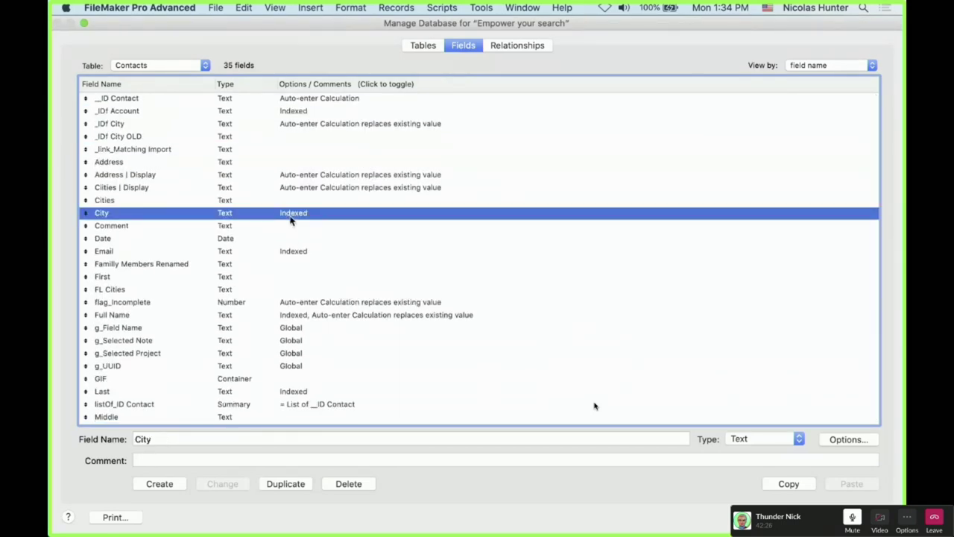
super+click(294, 253)
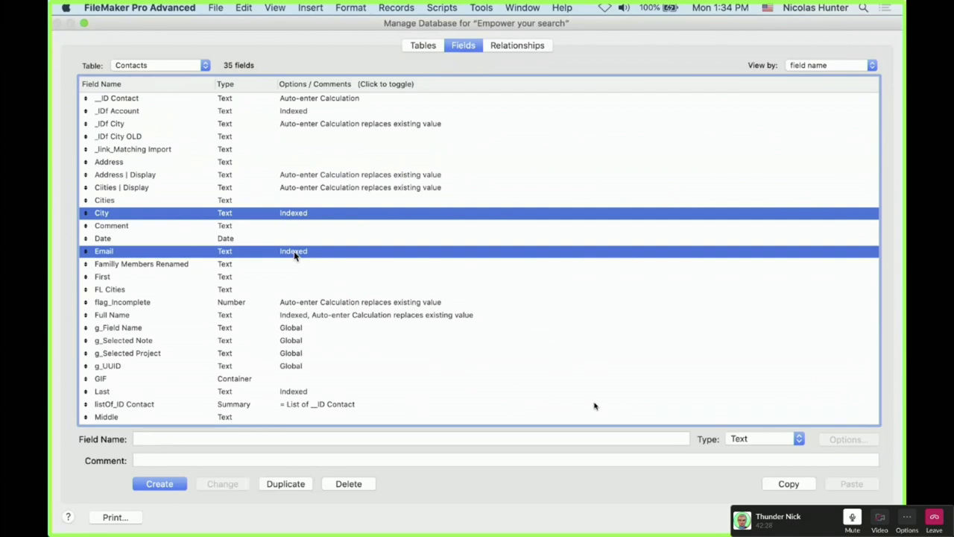
super+click(128, 161)
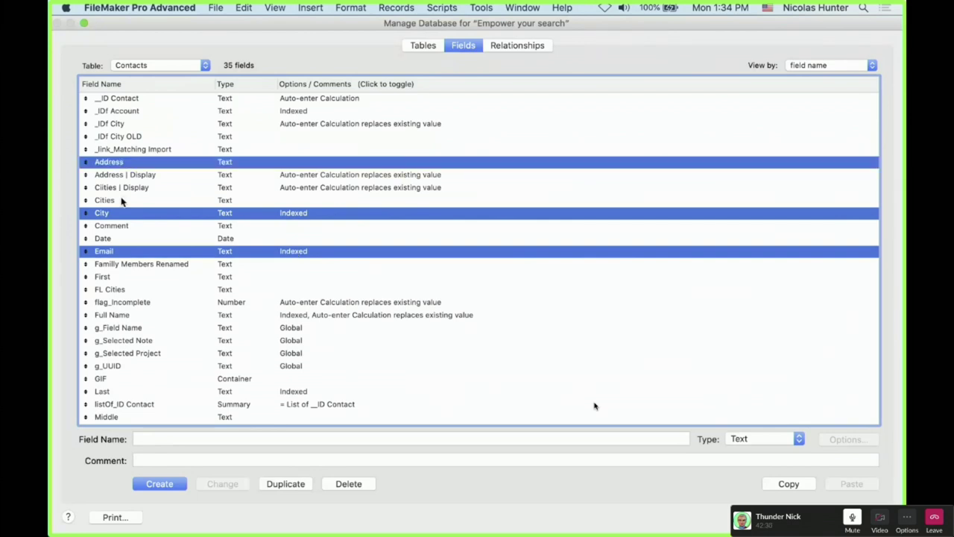
super+click(148, 315)
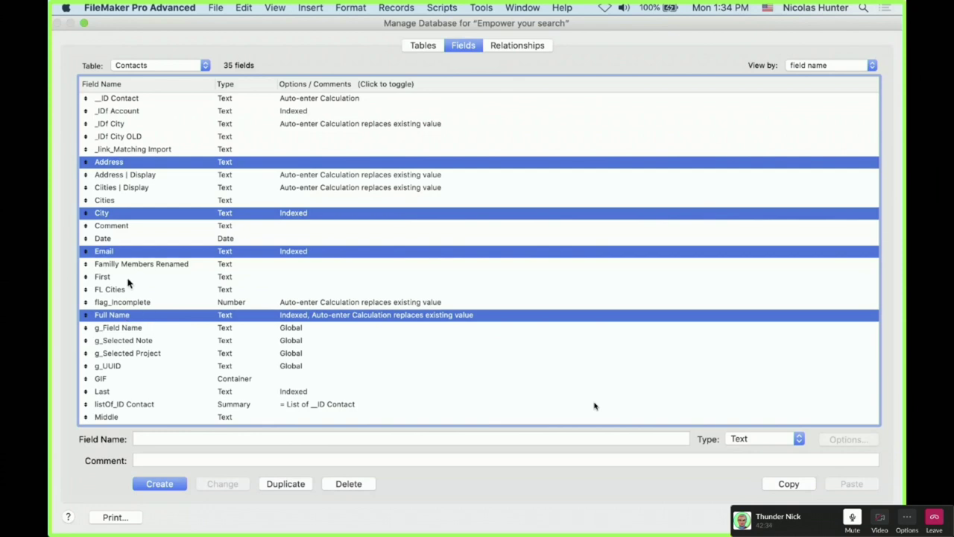
super+click(129, 281)
super+click(120, 392)
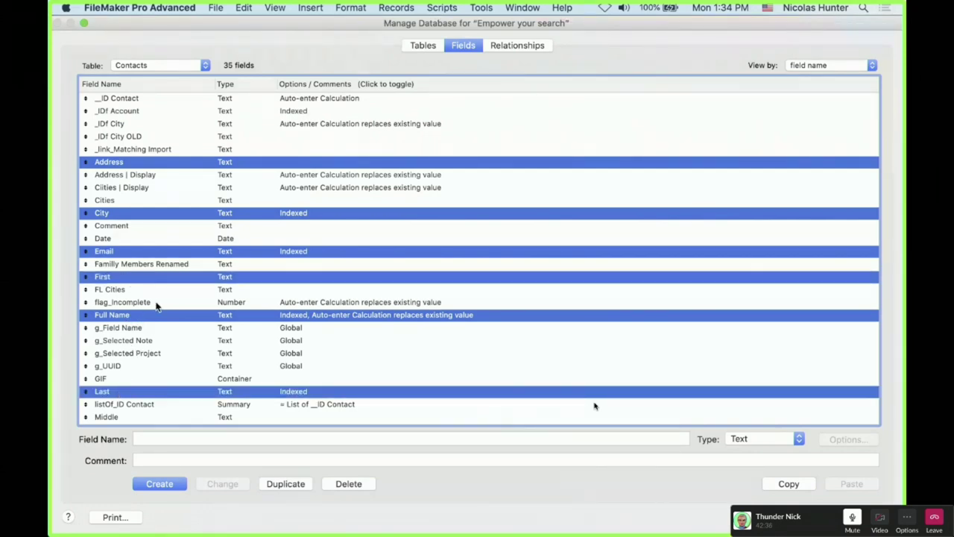
click(155, 304)
Set Full Name indexing to None and close Manage Database back to the contact records
double_click(174, 314)
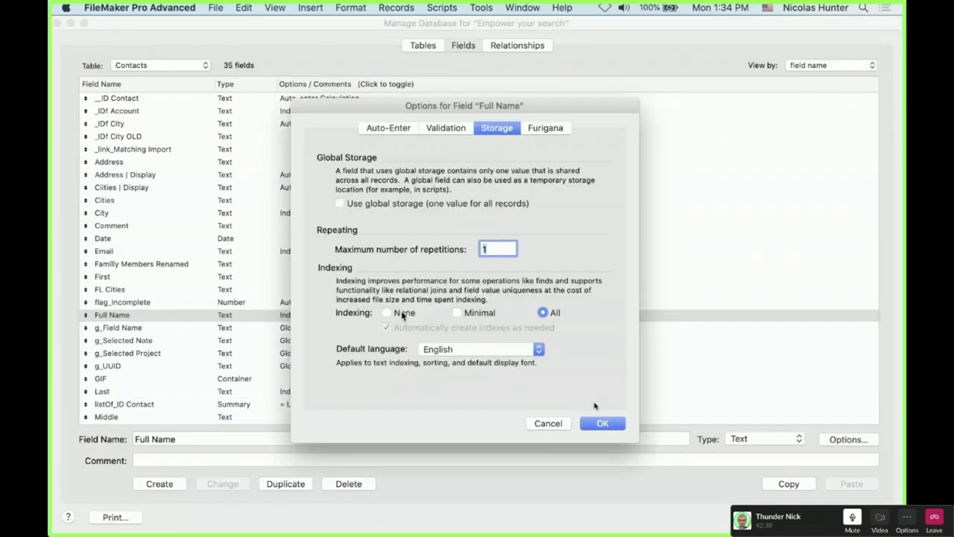
click(619, 425)
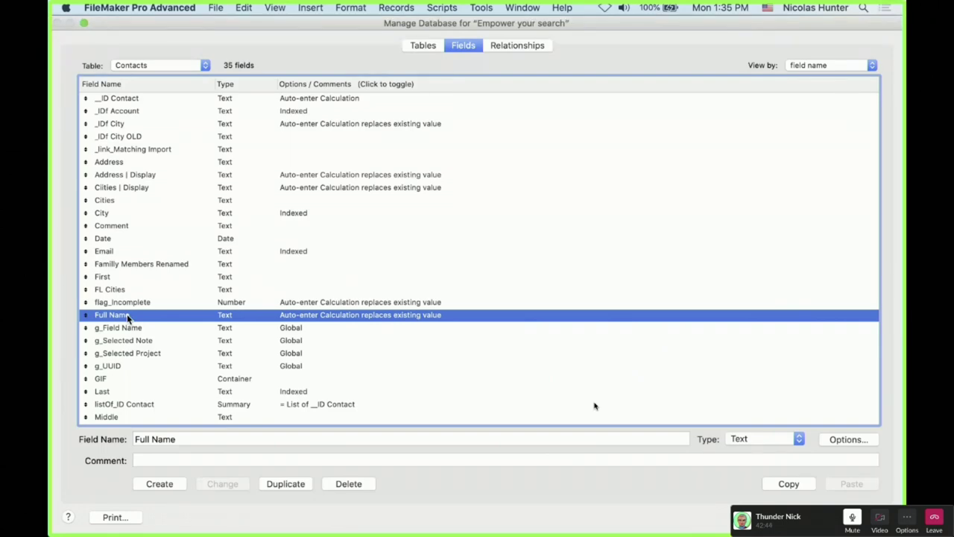
click(105, 391)
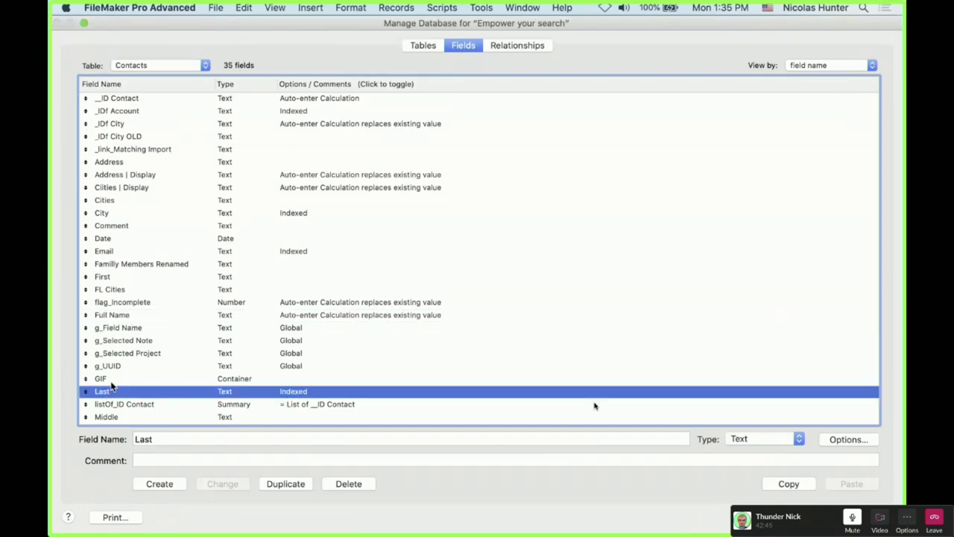
super+click(111, 279)
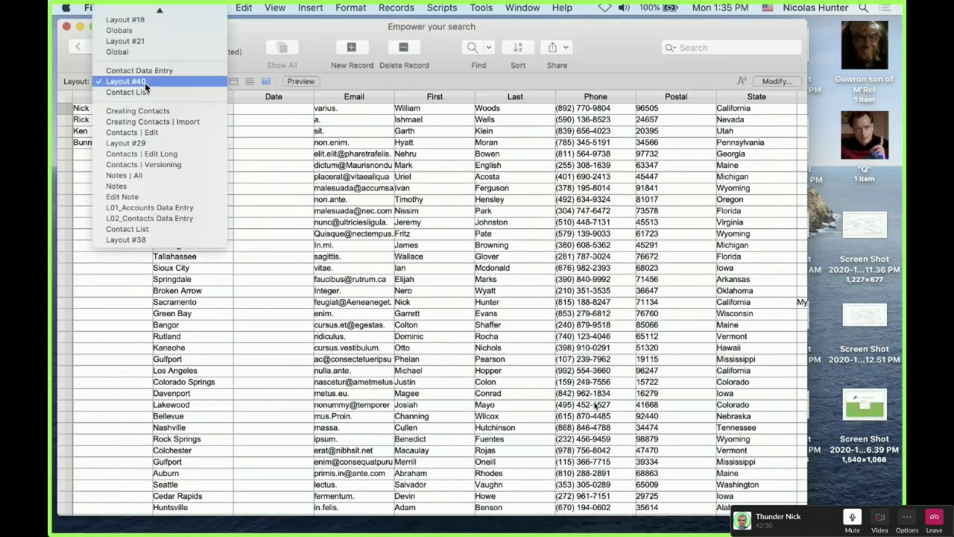
click(112, 81)
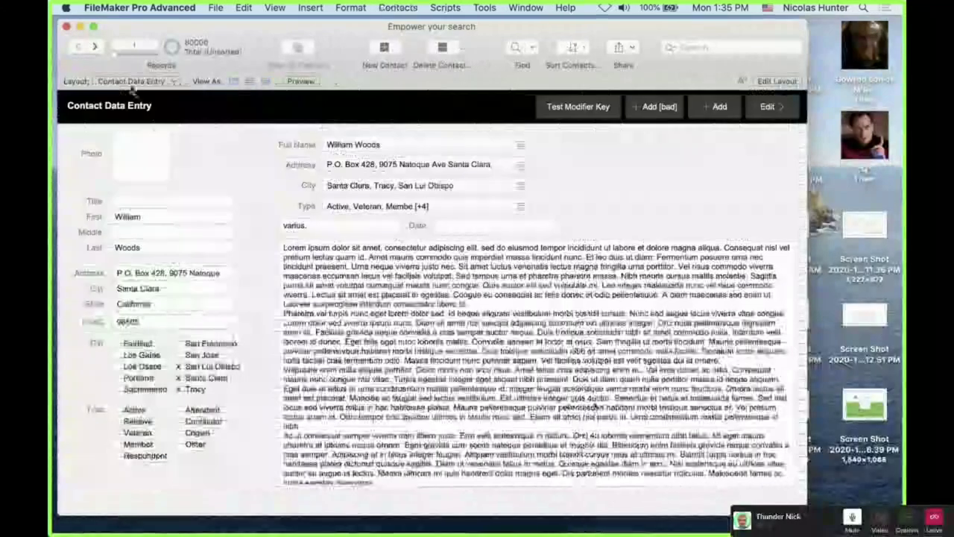
Check the layout list and inspect the Last, First and Full Name parts on the record
click(130, 80)
scroll(205, 108, up, 5)
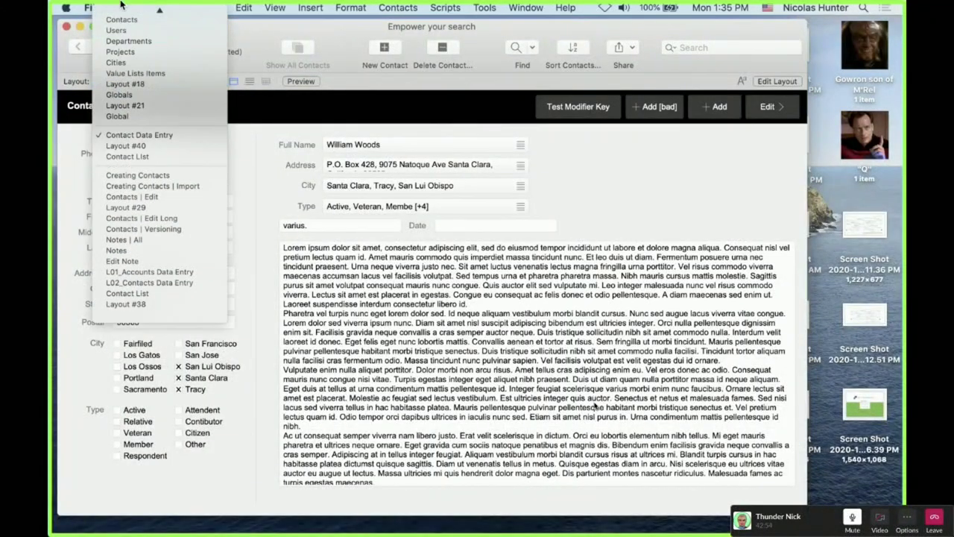
key(Escape)
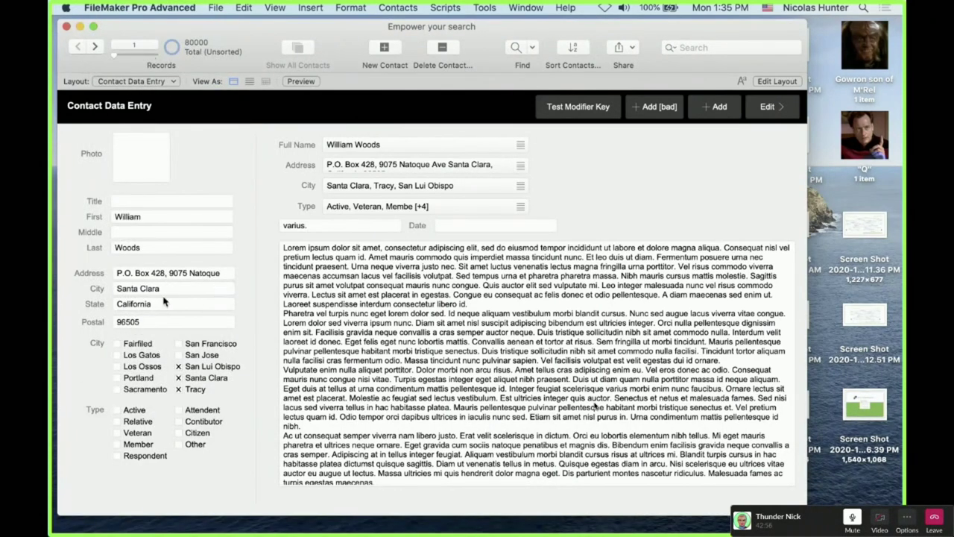
click(137, 247)
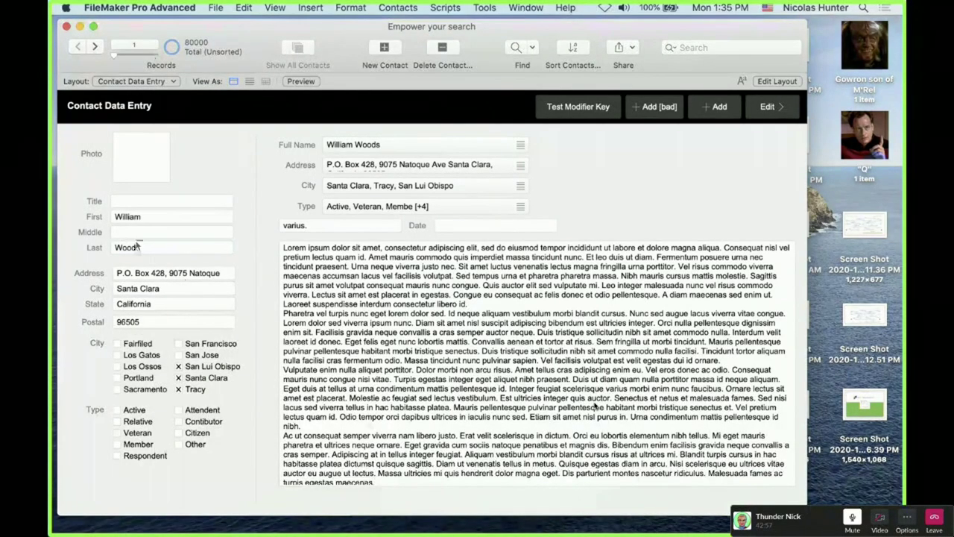
click(135, 218)
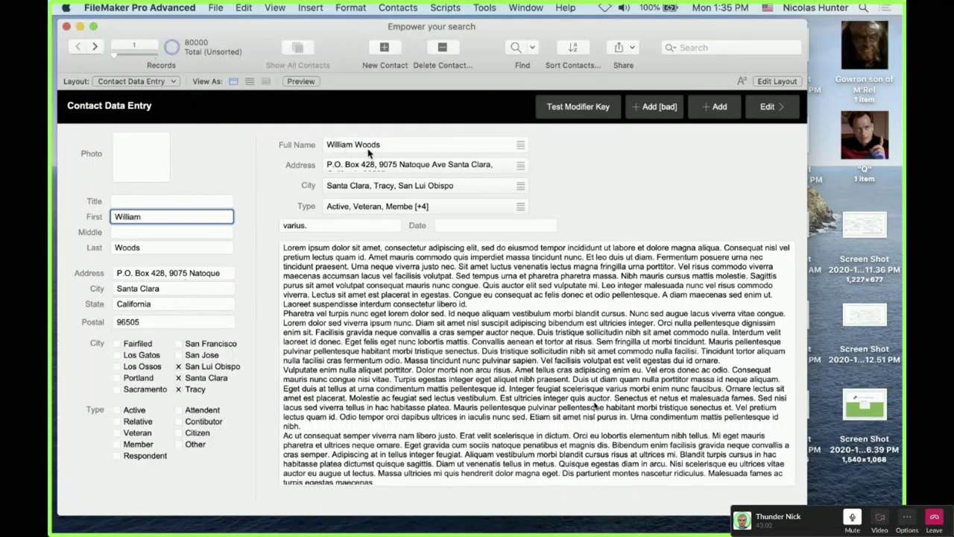
click(368, 152)
key(Escape)
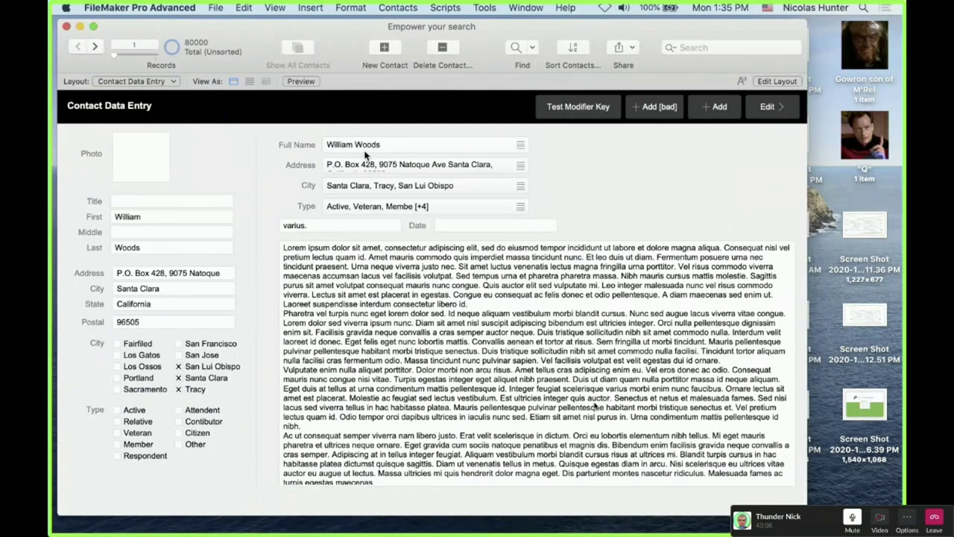
Select Full Name in Layout mode, return to Browse, and open Manage Database field definitions
key(super+l)
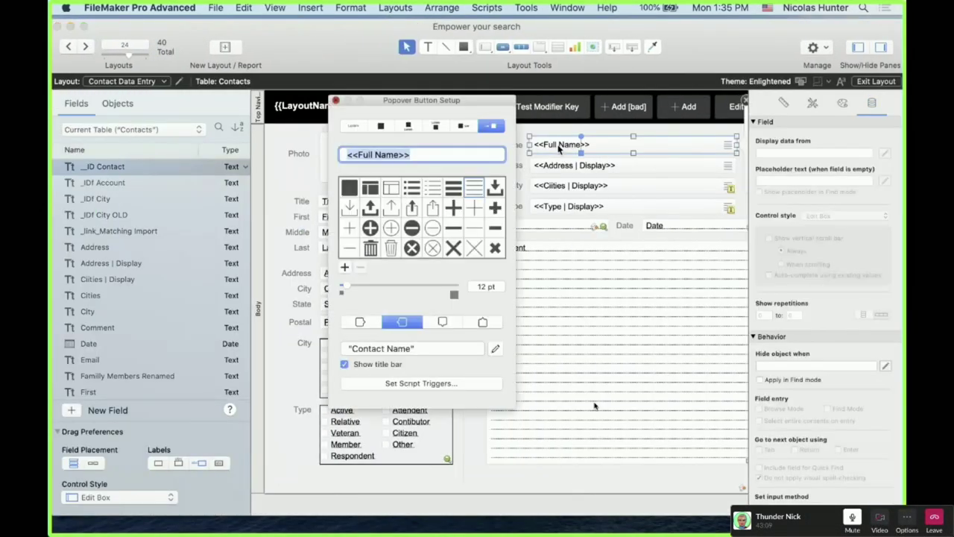
click(558, 147)
key(super+b)
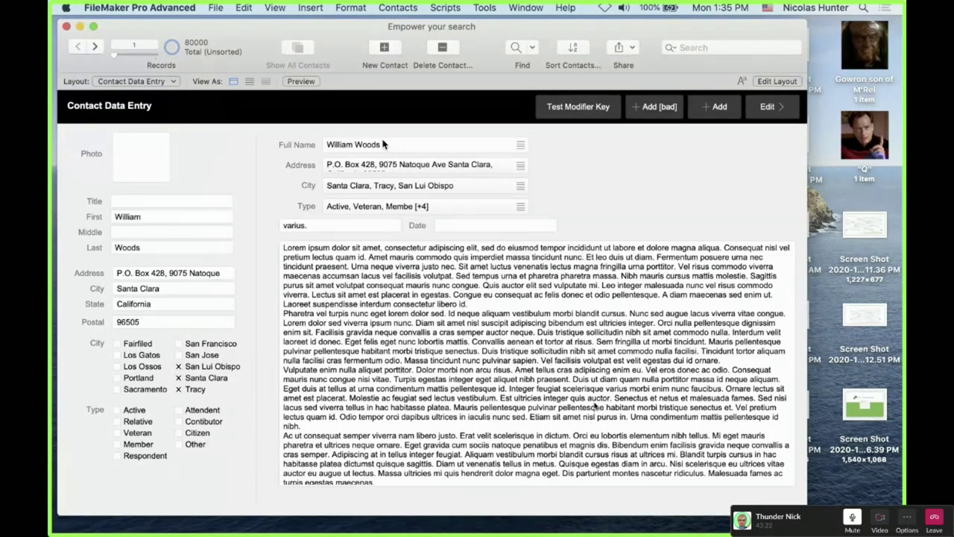
key(super+shift+d)
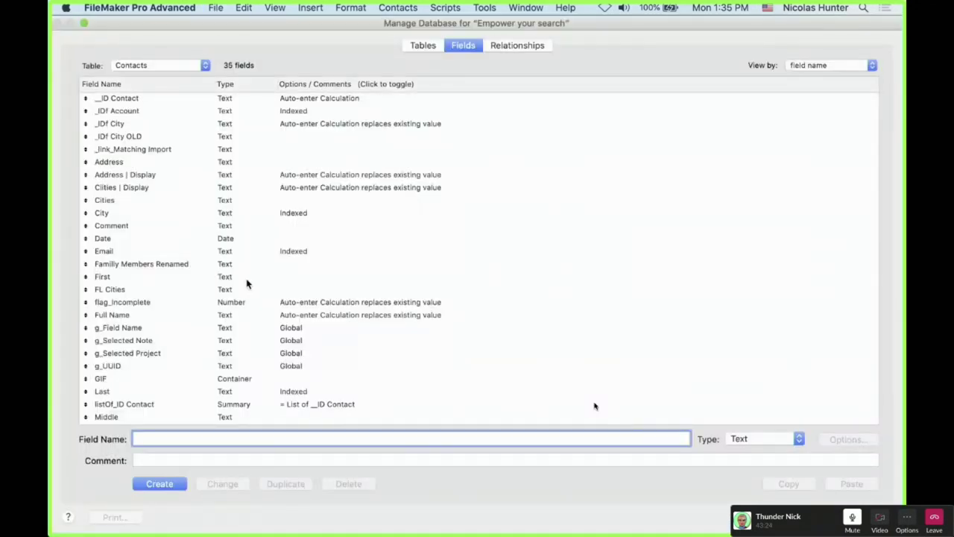
Bring up the Contacts field list, with Full Name unindexed and City, Email, Last indexed
key(Escape)
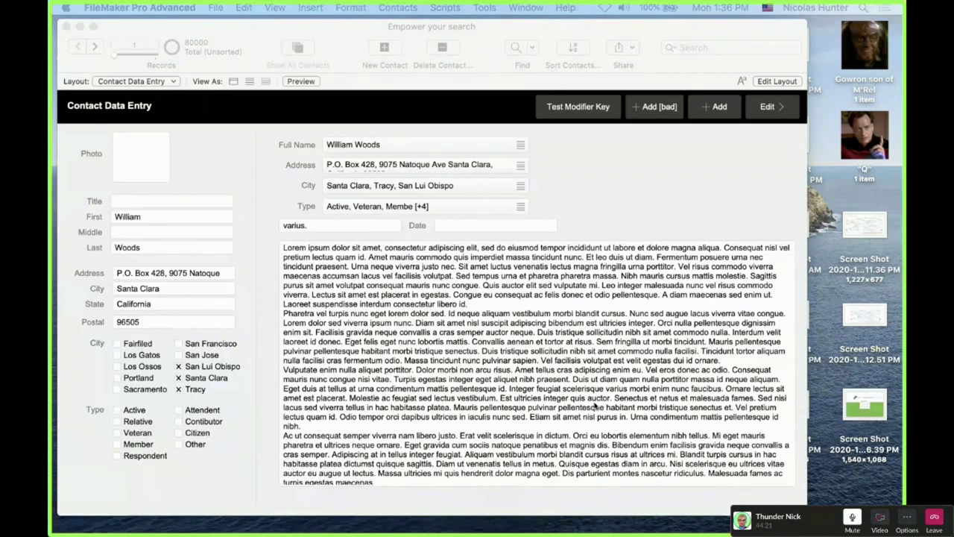
Activate the Empower your search database window
click(213, 141)
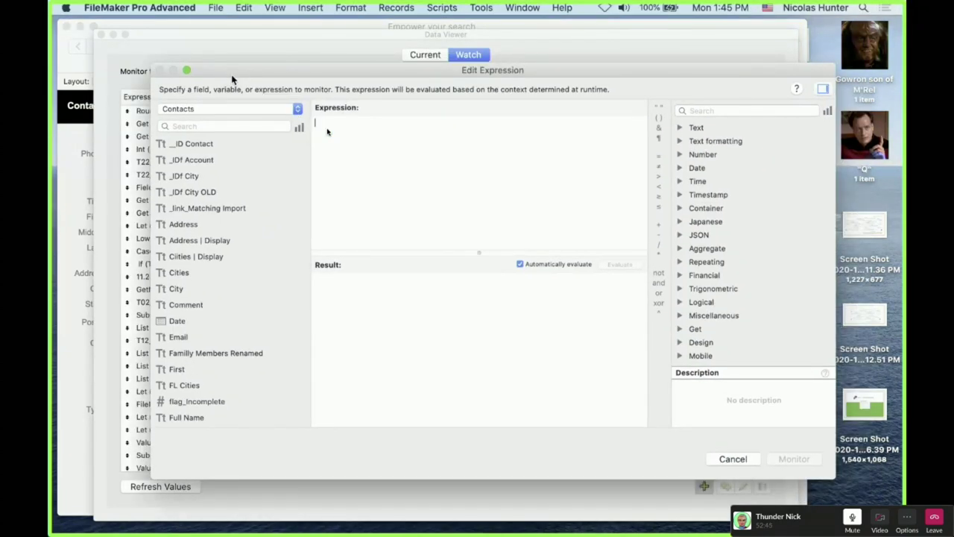
Enter Index( sample name ; 1 ) in Edit Expression and scroll through the resulting substrings
drag(231, 76, 215, 71)
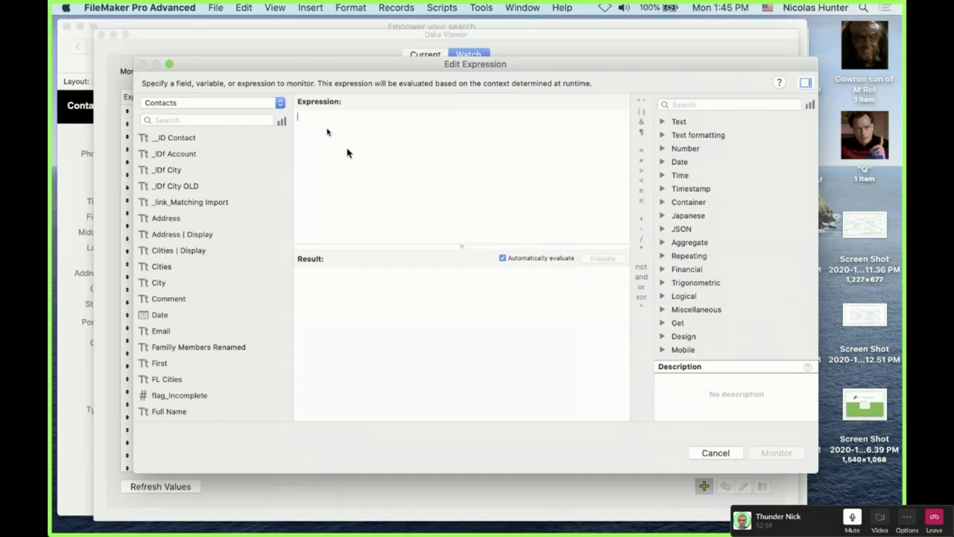
text(index)
key(Return)
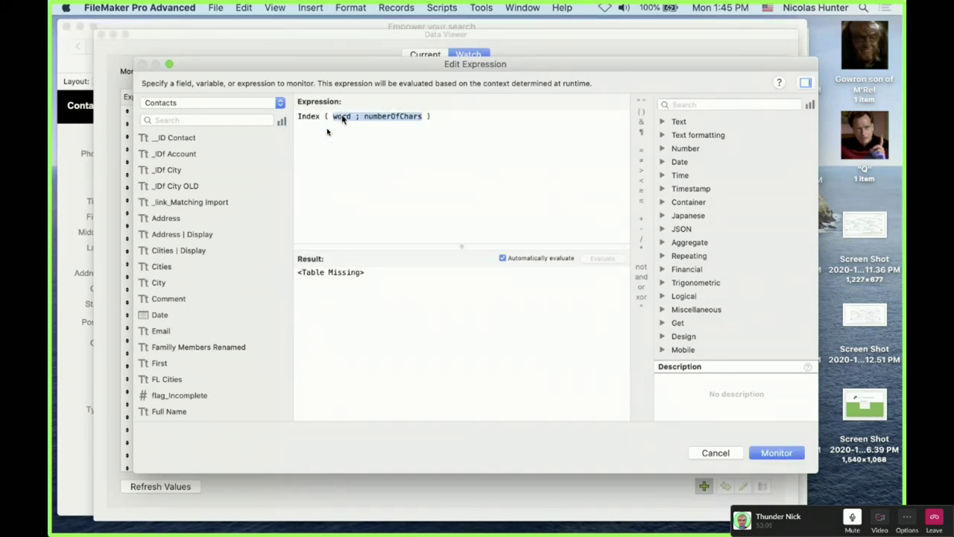
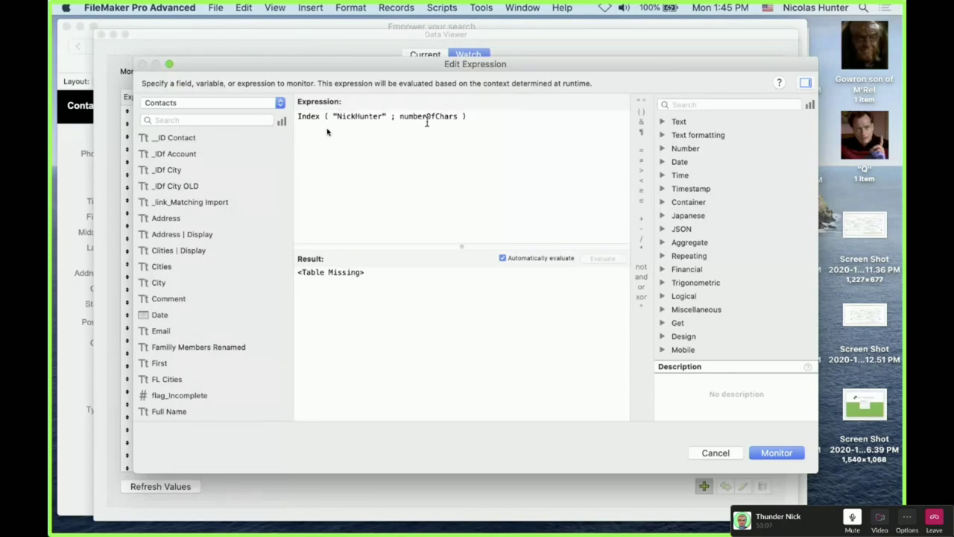
double_click(427, 122)
text(1)
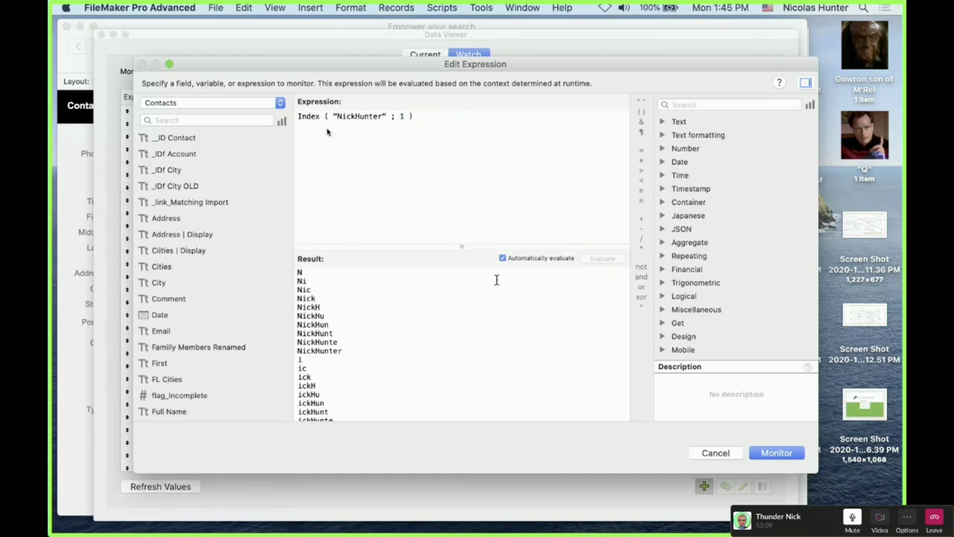
scroll(496, 318, down, 10)
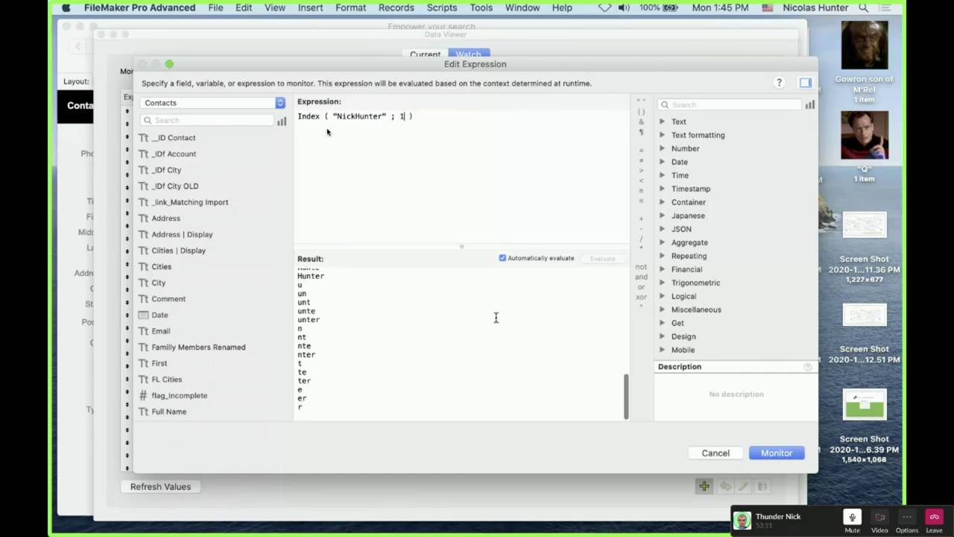
scroll(496, 317, up, 10)
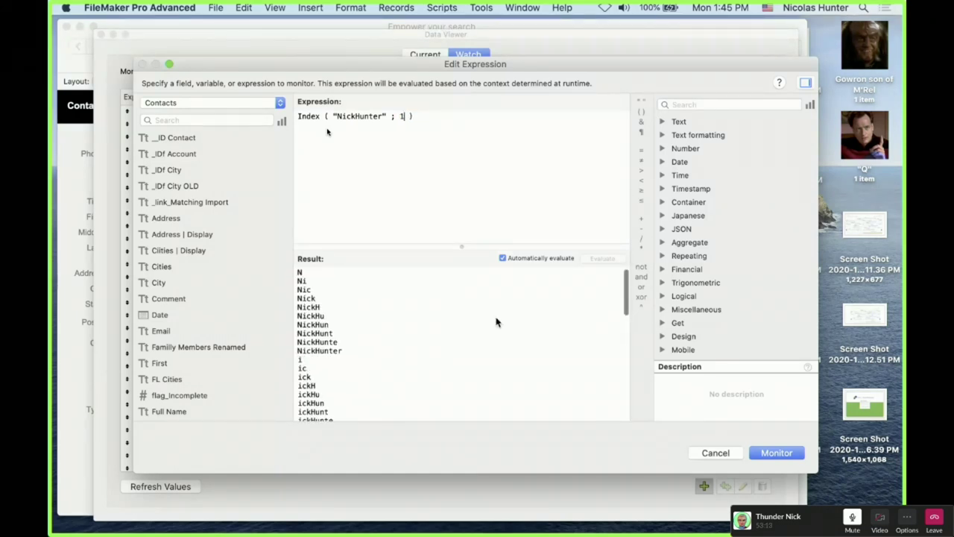
scroll(496, 322, down, 10)
scroll(496, 322, up, 10)
scroll(498, 309, down, 10)
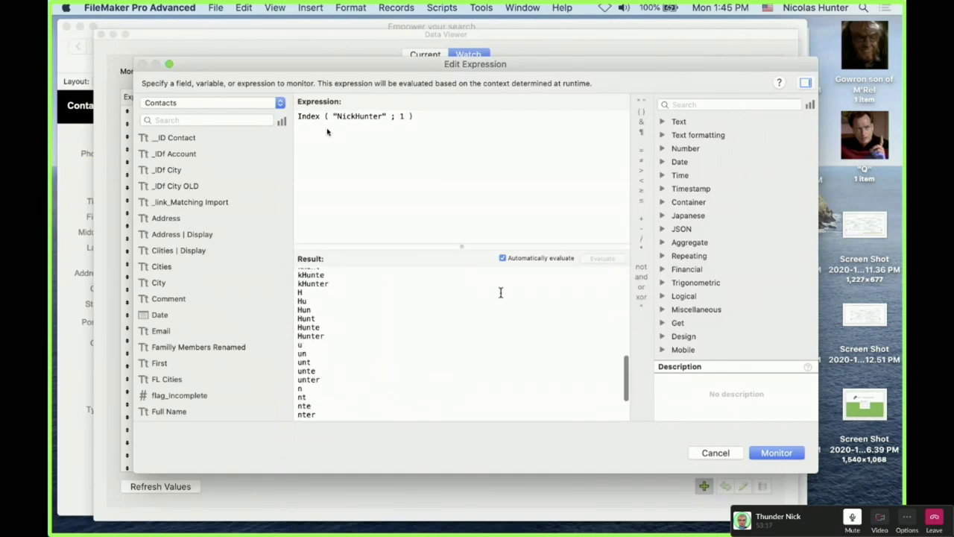
Select and clear the result list, then split the sample text into two words
drag(357, 406, 269, 179)
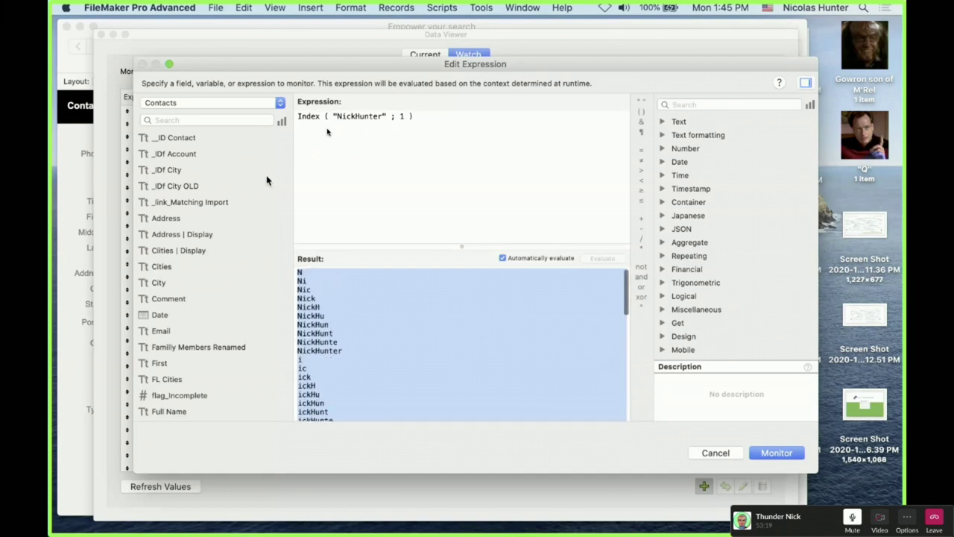
click(303, 279)
scroll(311, 314, down, 4)
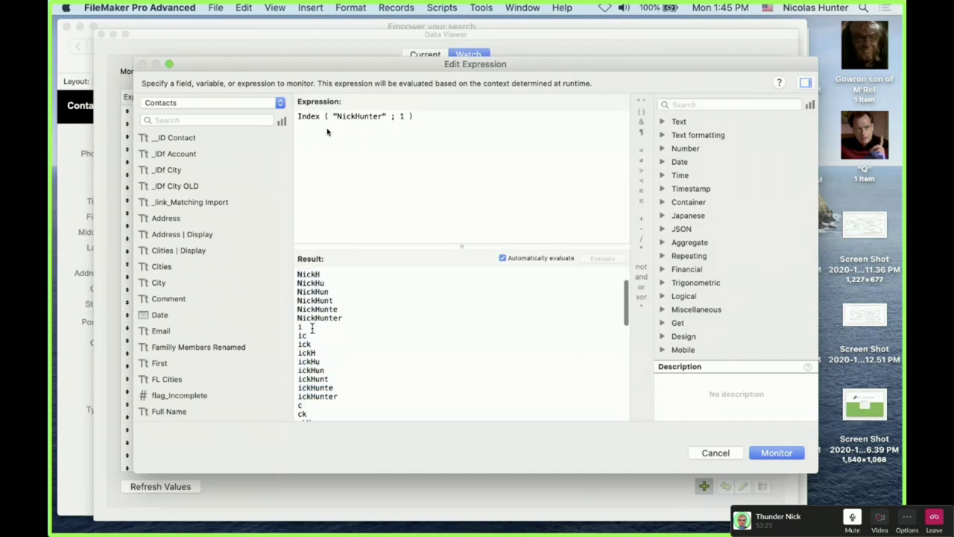
click(358, 116)
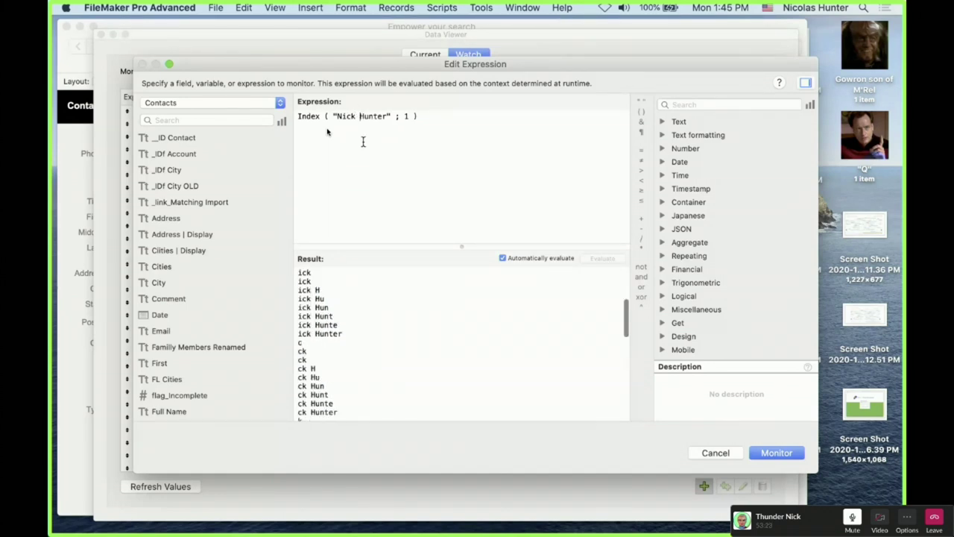
scroll(385, 319, up, 10)
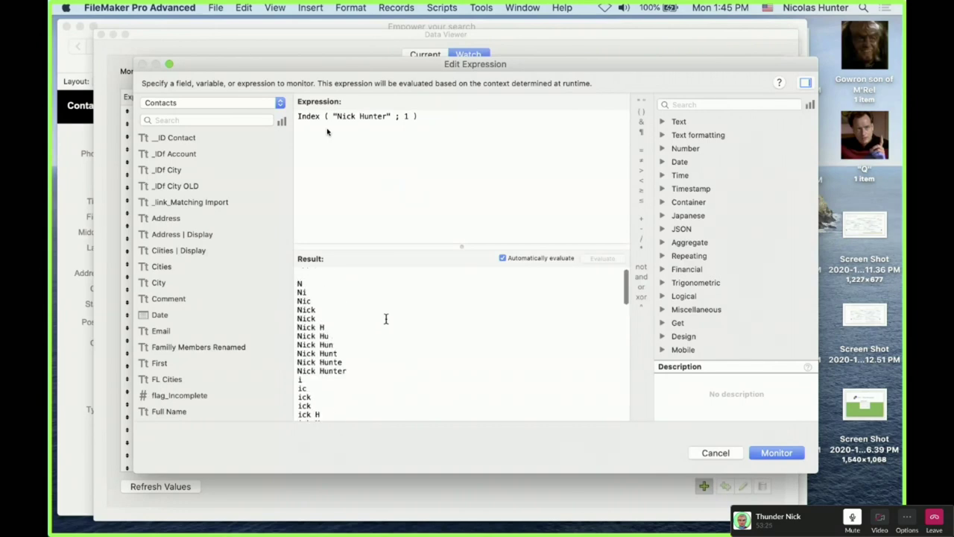
click(387, 116)
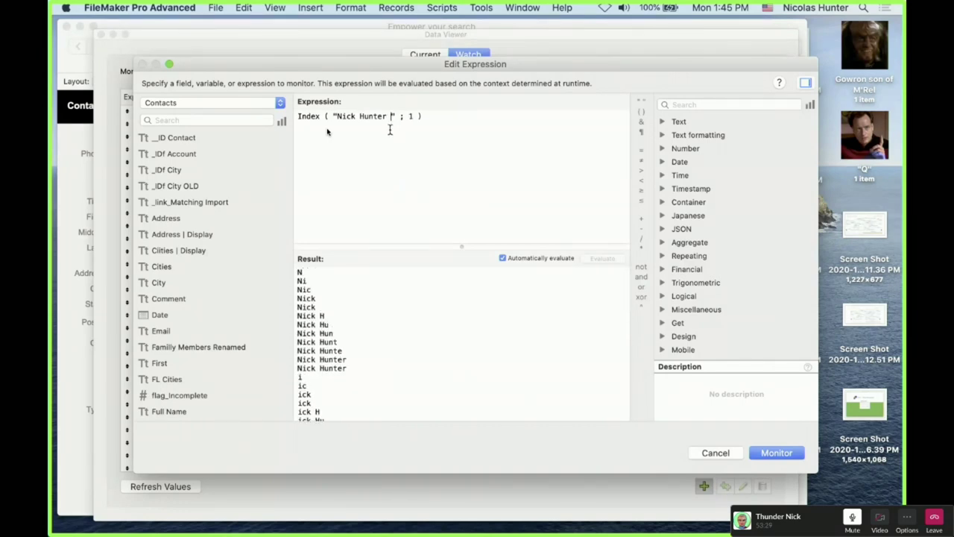
Append 'all' and 'hello' to the sample phrase and review the updated substring list
text(all)
scroll(447, 379, down, 5)
scroll(447, 378, down, 10)
scroll(447, 378, up, 8)
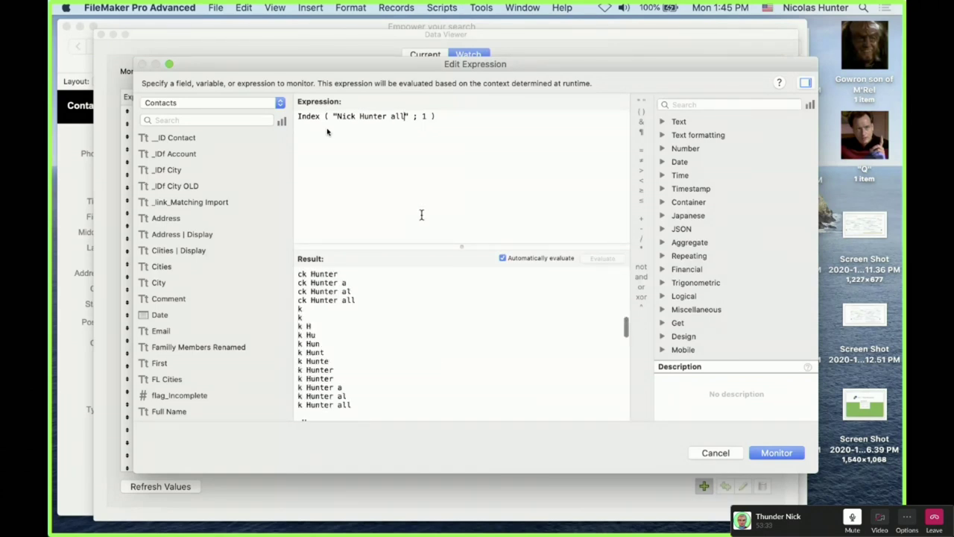
text(hel)
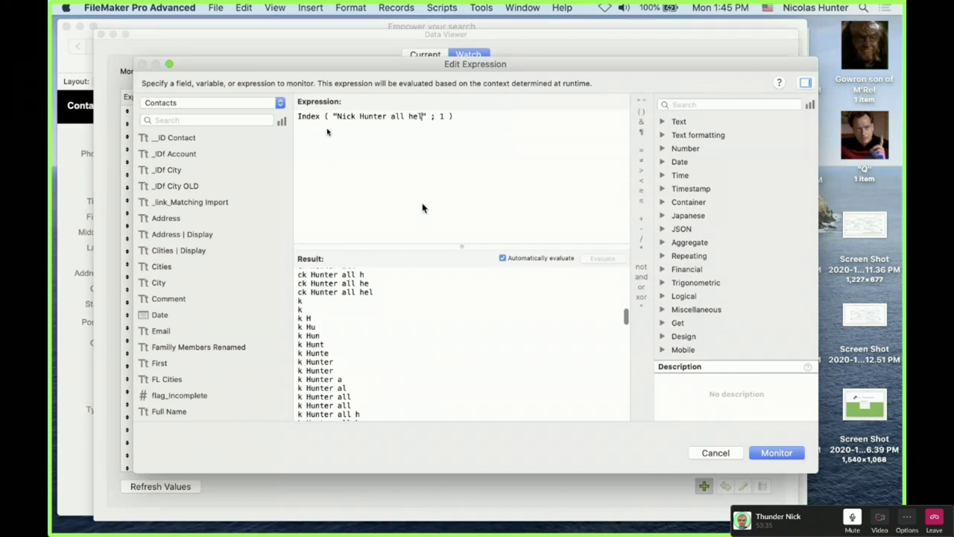
text(lo)
scroll(516, 372, down, 10)
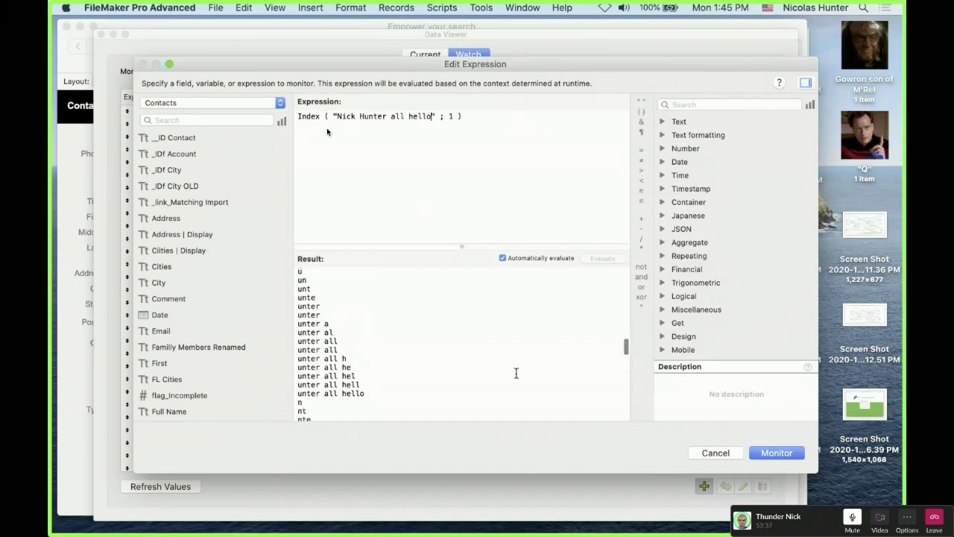
scroll(515, 372, up, 15)
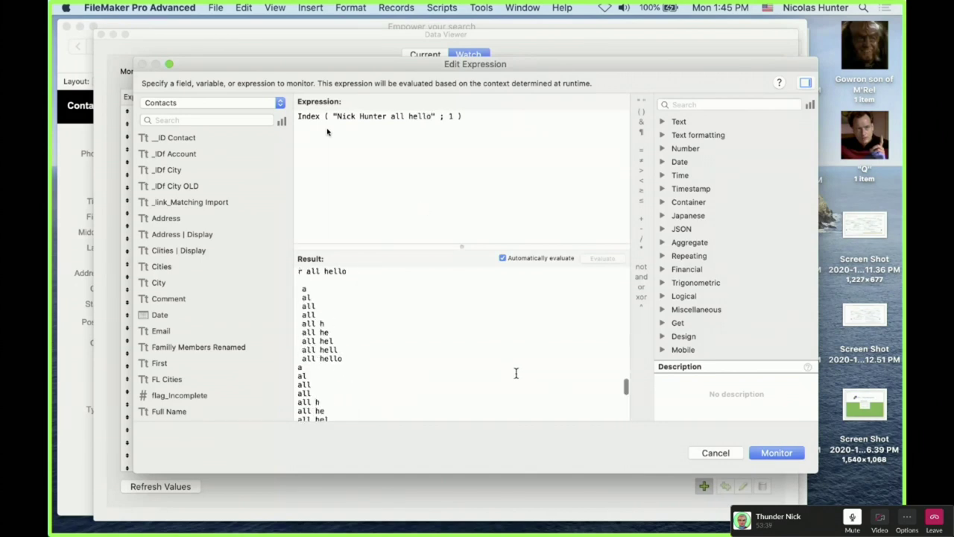
scroll(486, 334, down, 10)
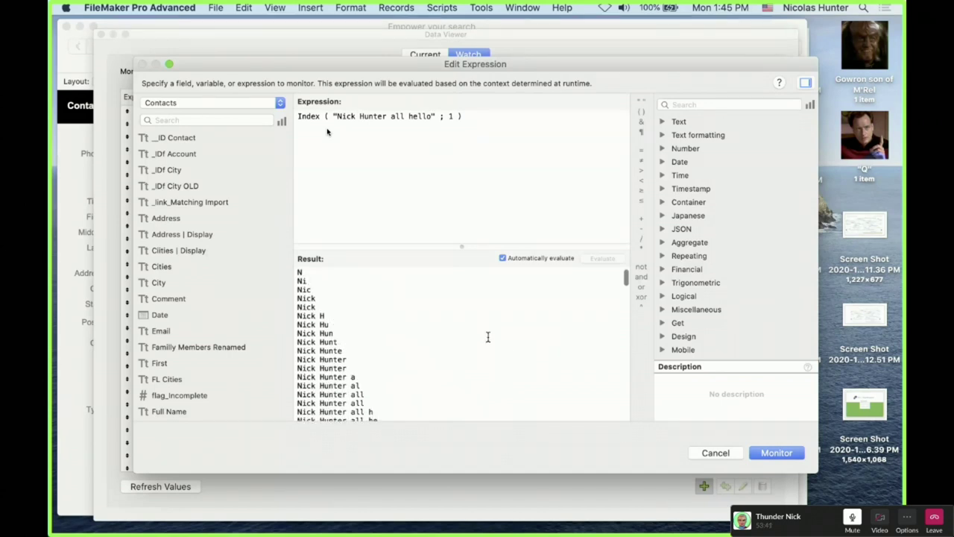
scroll(487, 334, down, 5)
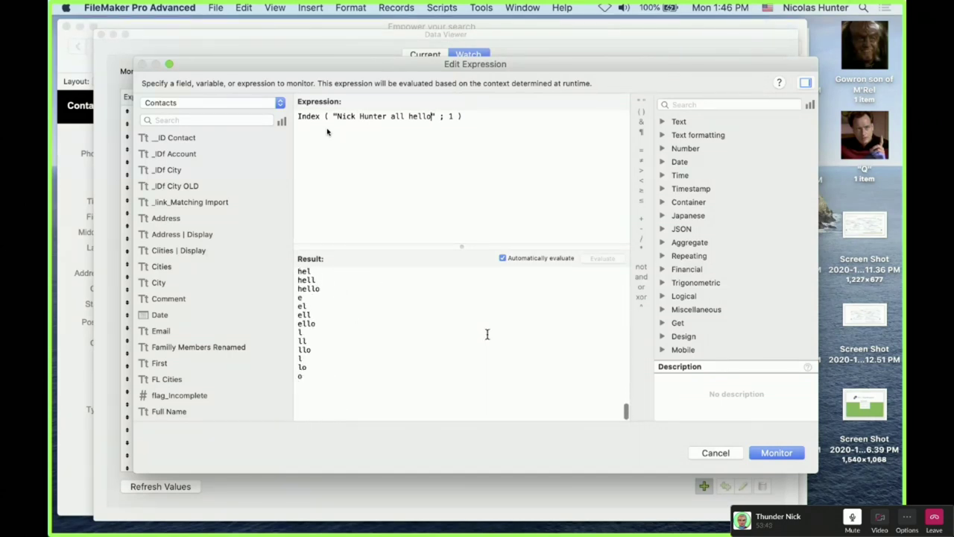
scroll(489, 358, up, 10)
scroll(488, 384, up, 10)
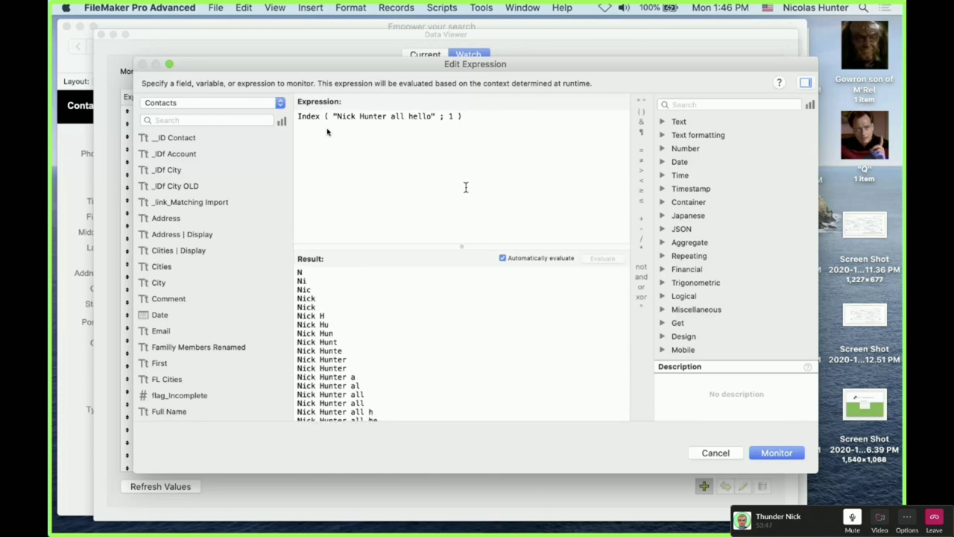
Discard the test expression, close the Data Viewer, and scroll through the record's Comment text
click(732, 453)
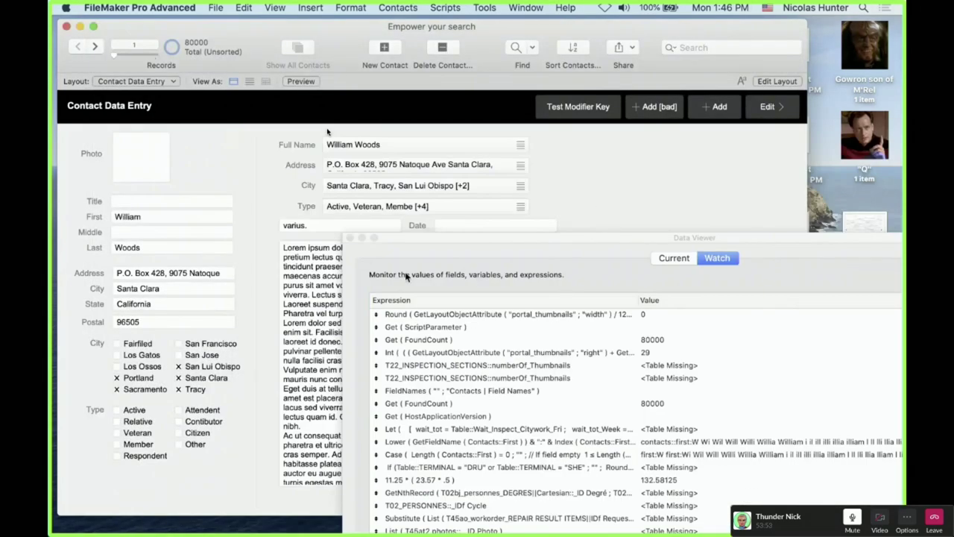
click(350, 238)
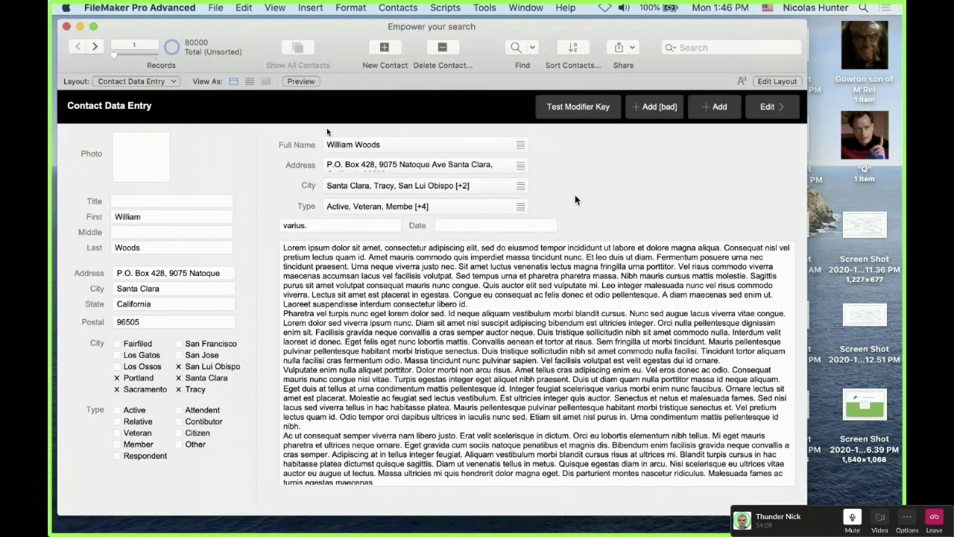
click(567, 287)
scroll(537, 364, down, 2)
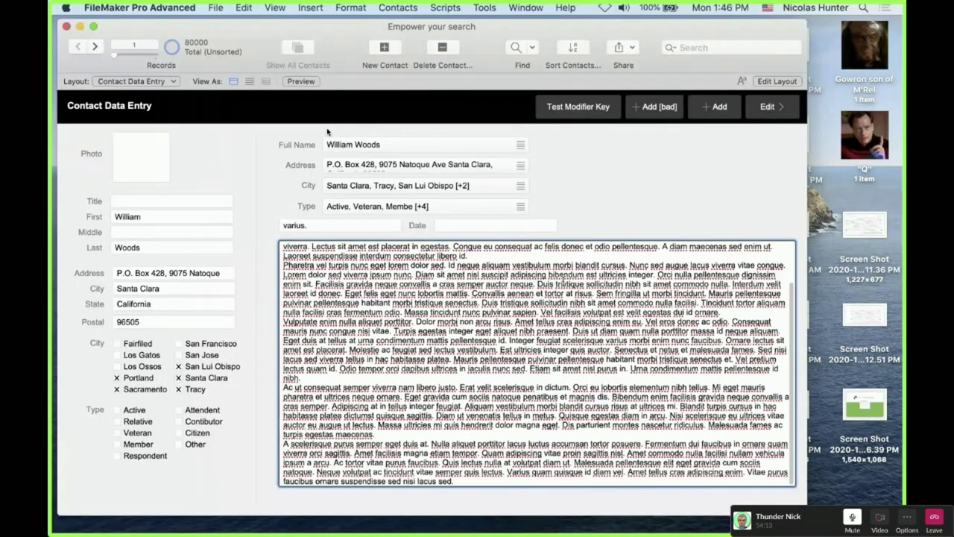
scroll(536, 363, up, 2)
click(616, 178)
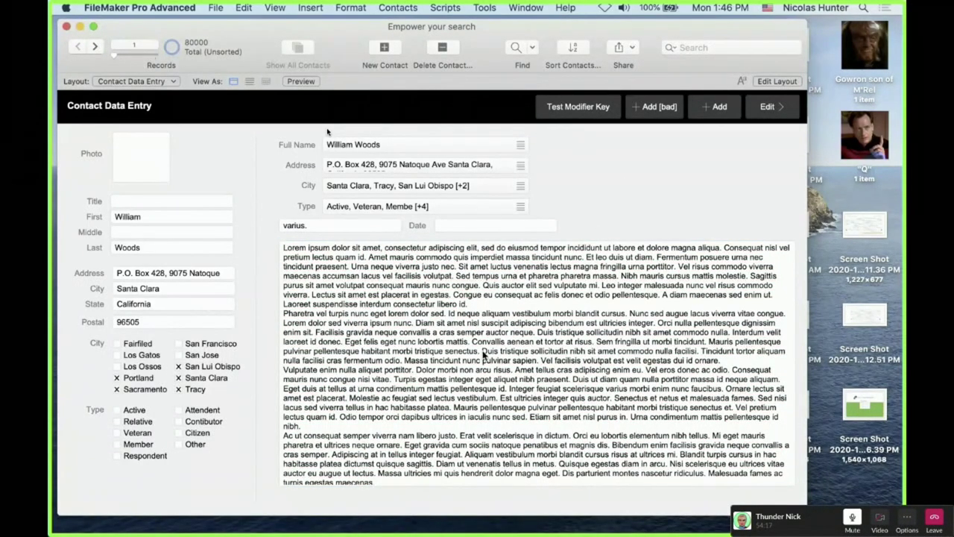
Return to the Comment field and reopen the Data Viewer watch list
click(527, 244)
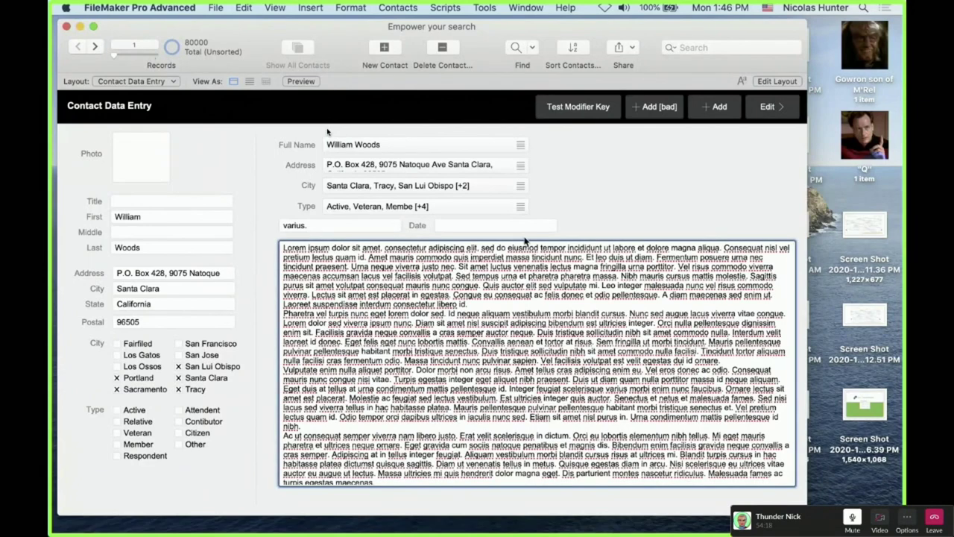
click(501, 8)
key(Escape)
scroll(460, 428, down, 15)
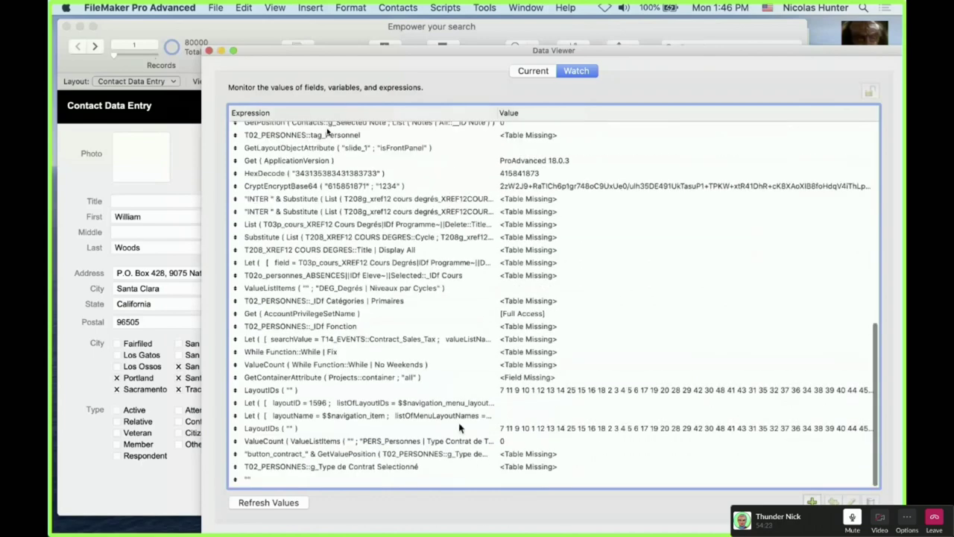
double_click(414, 187)
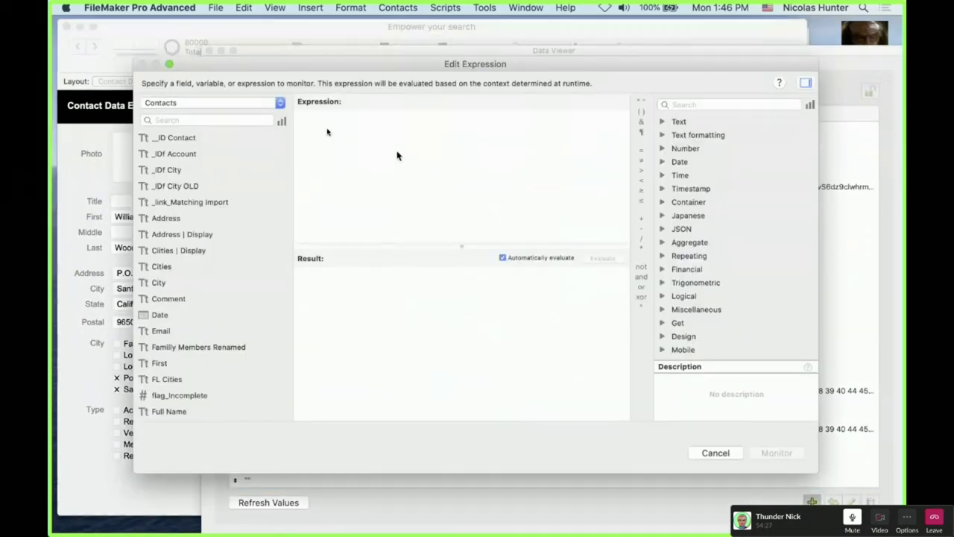
text(index)
key(Return)
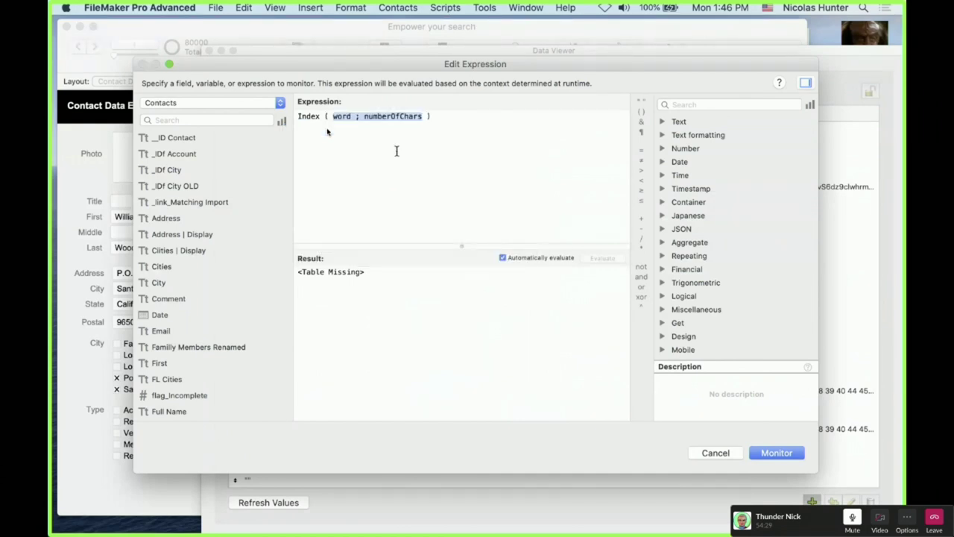
text("n)
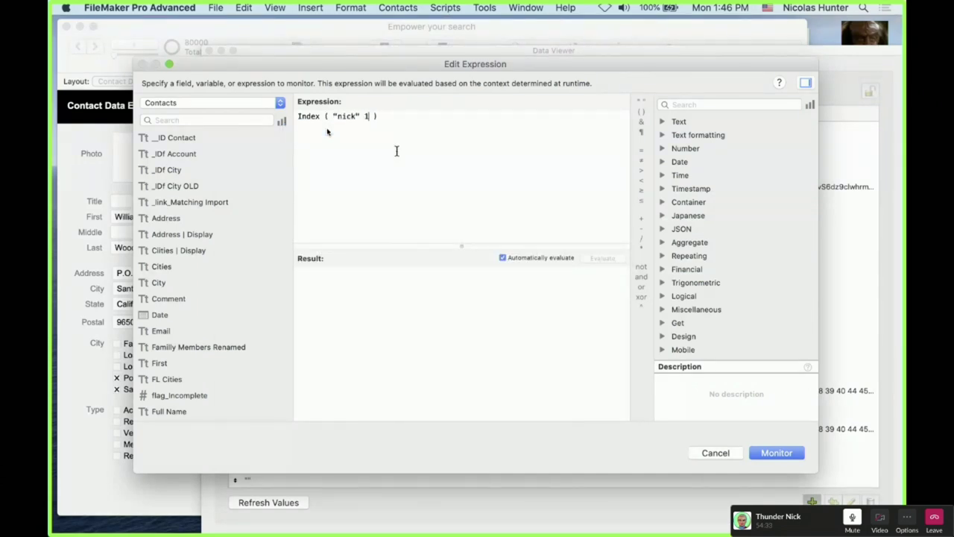
text(ick" ;)
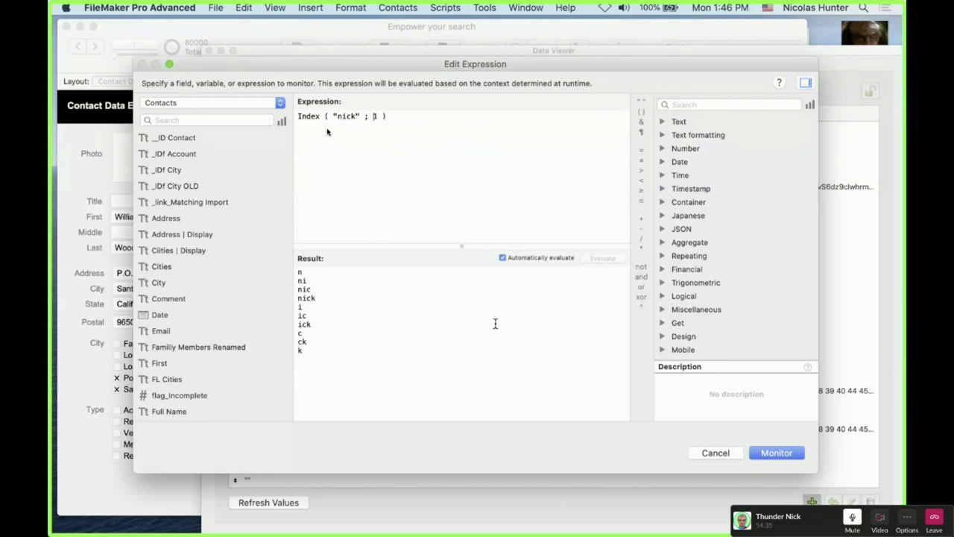
click(359, 116)
text(hunter)
scroll(400, 366, down, 10)
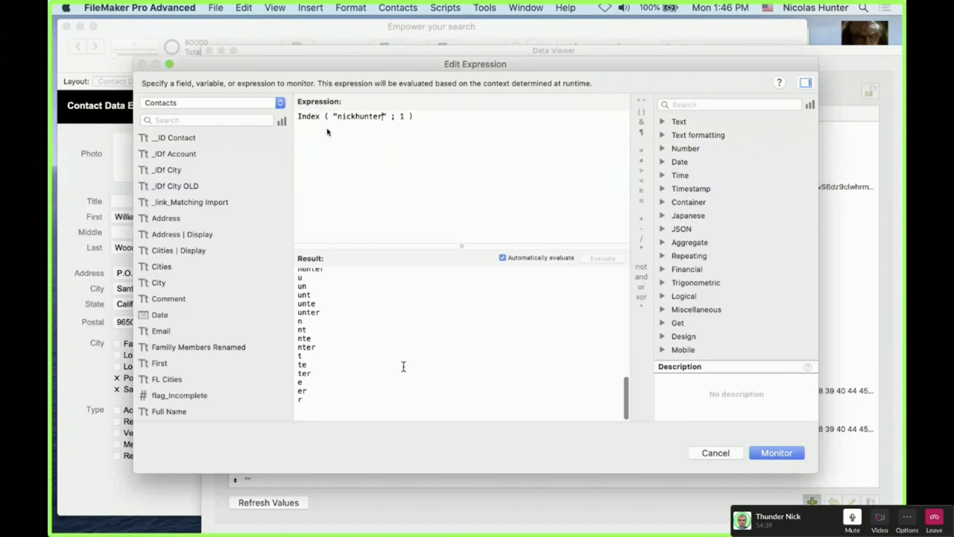
text(allricj)
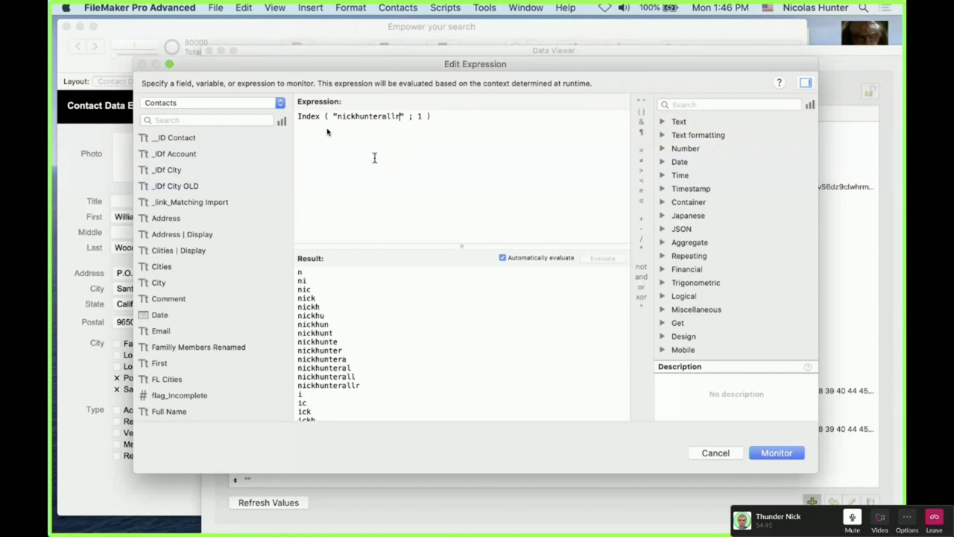
key(BackSpace)
text(k)
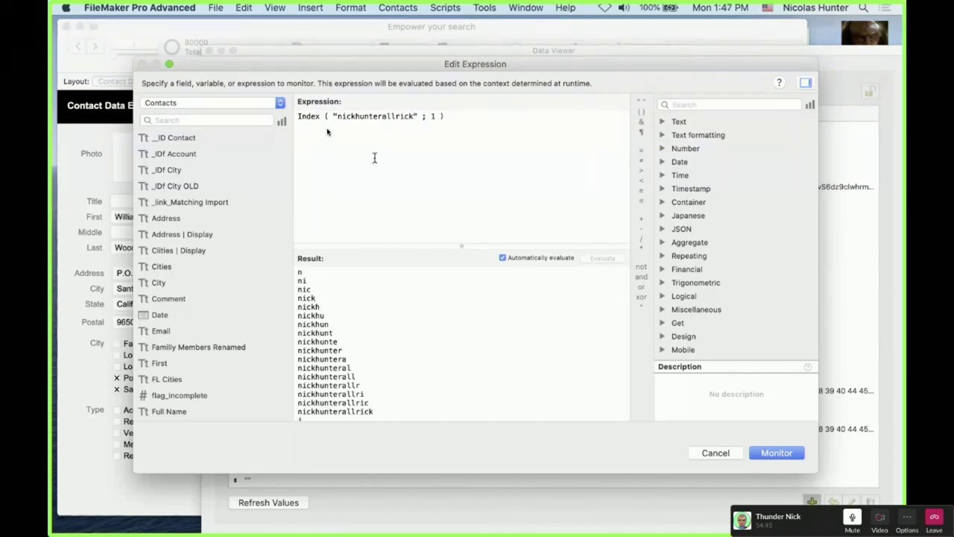
scroll(405, 330, down, 10)
scroll(405, 330, down, 10)
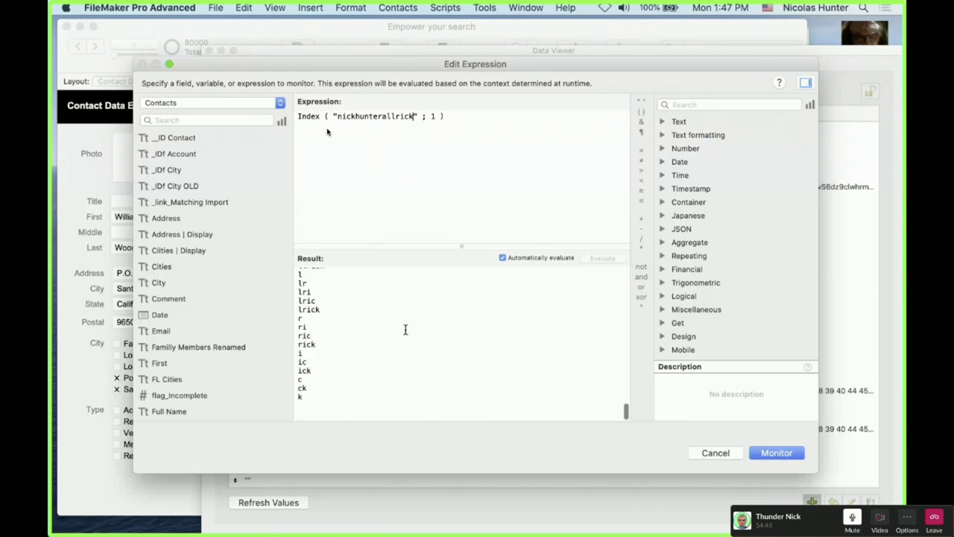
scroll(405, 329, up, 15)
scroll(405, 330, up, 5)
drag(416, 59, 533, 308)
drag(317, 54, 641, 134)
drag(467, 269, 648, 422)
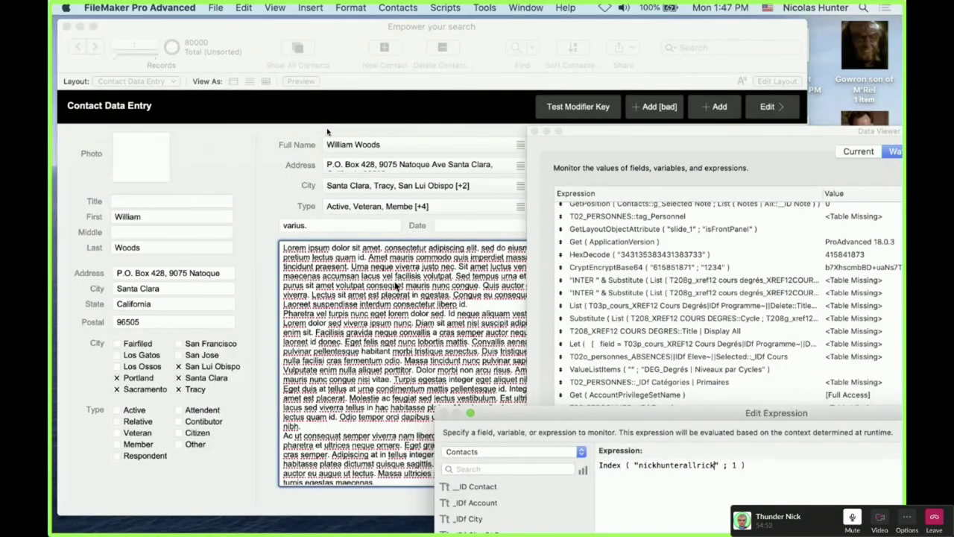
double_click(555, 415)
drag(219, 114, 210, 63)
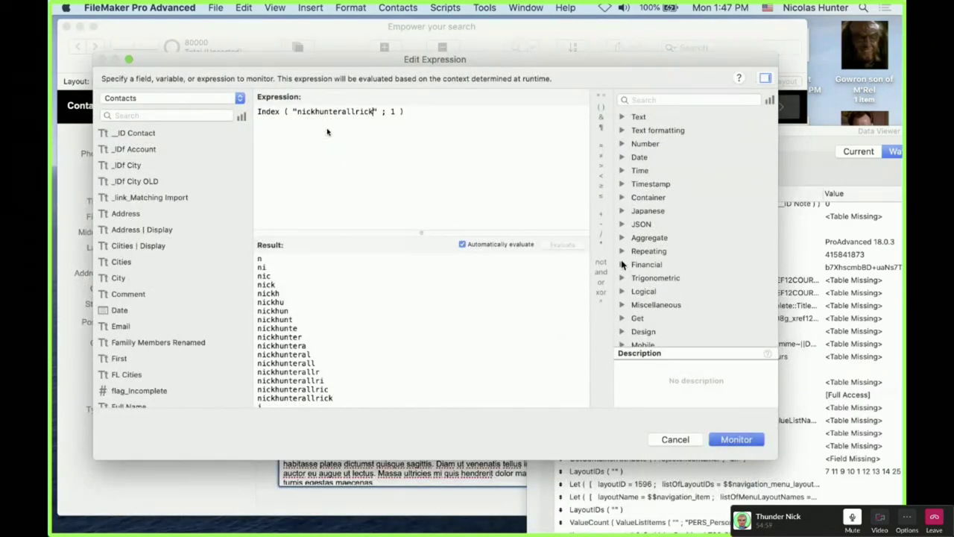
key(Return)
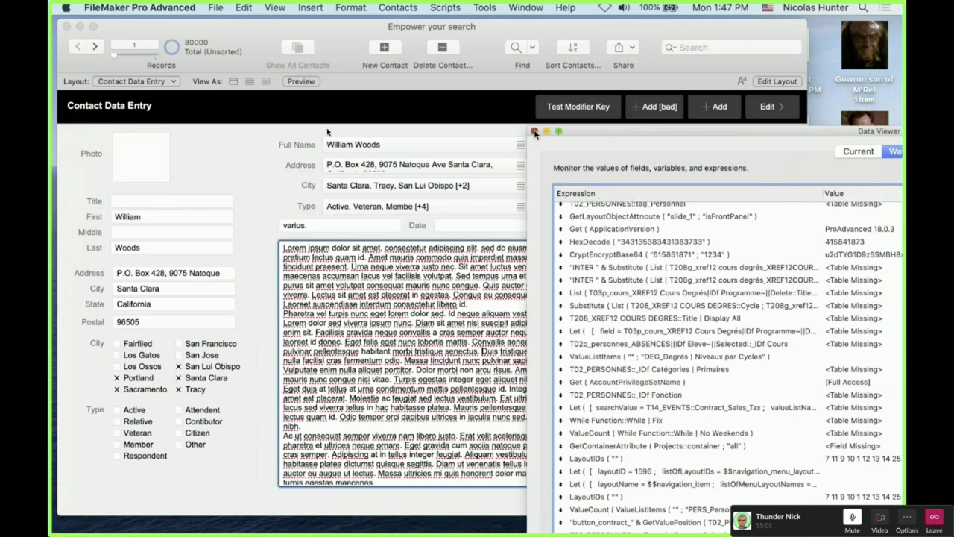
Close the Data Viewer, jump to the end of the Comment text, and advance to record 2
click(535, 132)
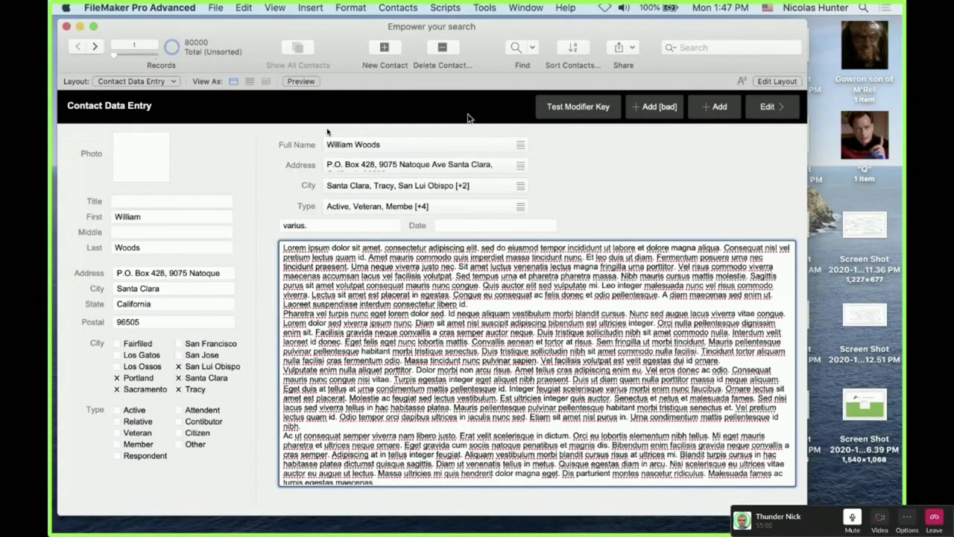
click(578, 322)
key(super+Down)
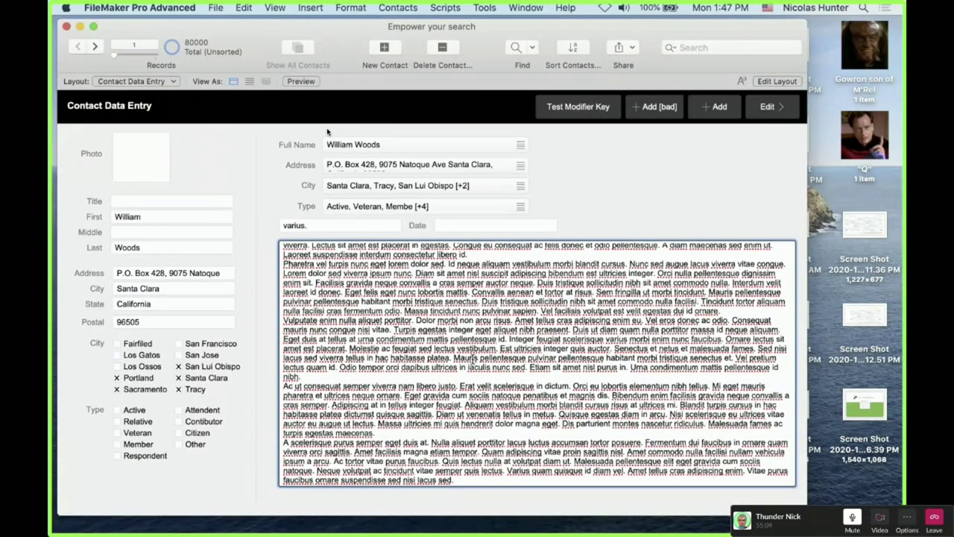
click(101, 47)
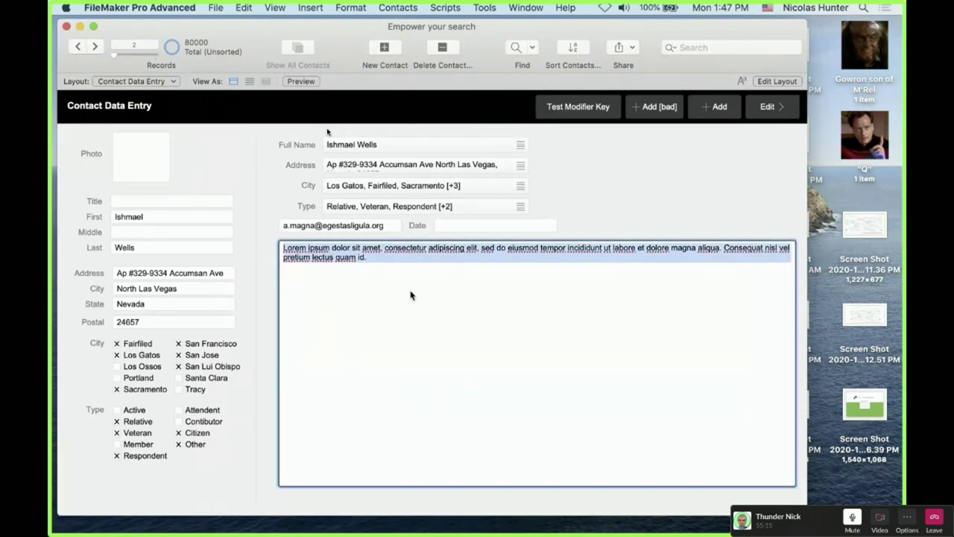
click(472, 7)
Add an Index ( Comment ; 1 ) watch expression in the Data Viewer
click(478, 49)
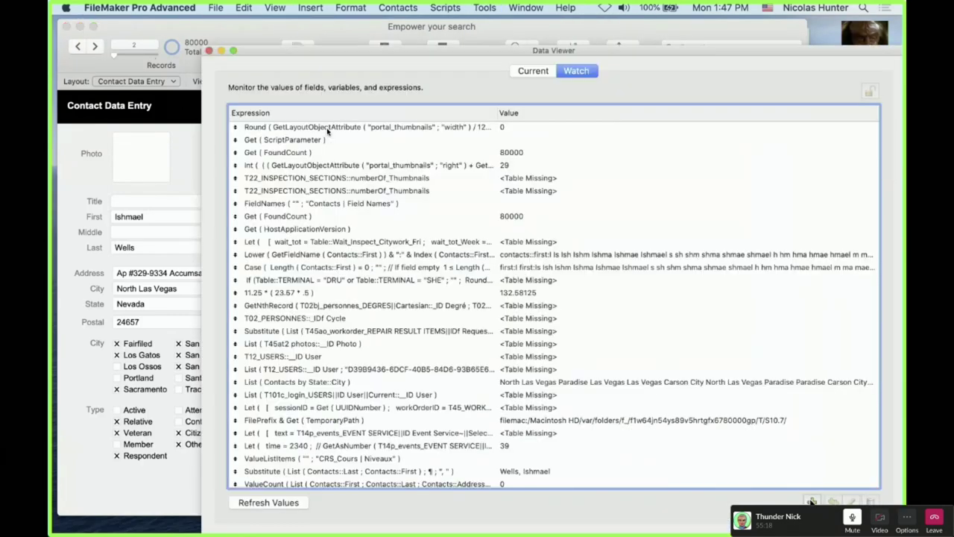
click(812, 501)
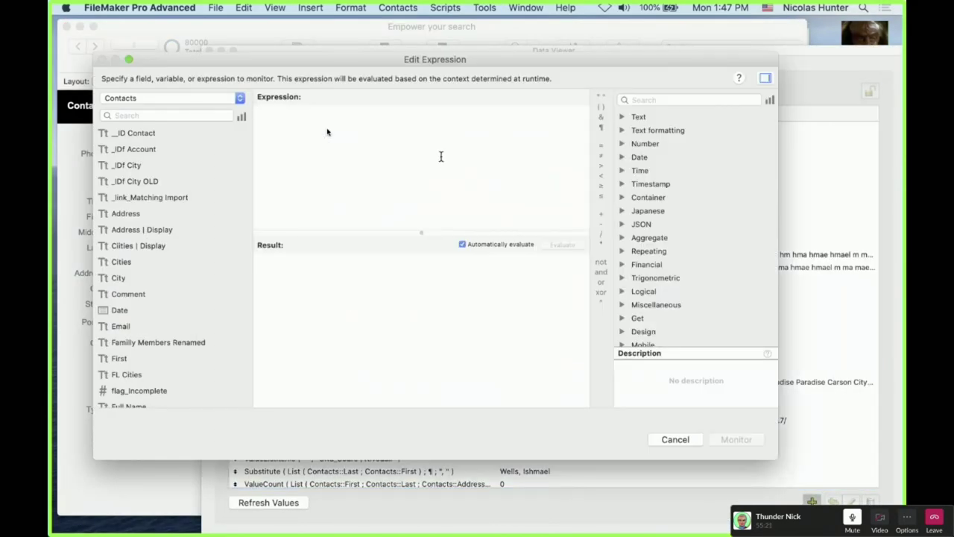
text(index)
key(Return)
text(comm ; numberOfChars ))
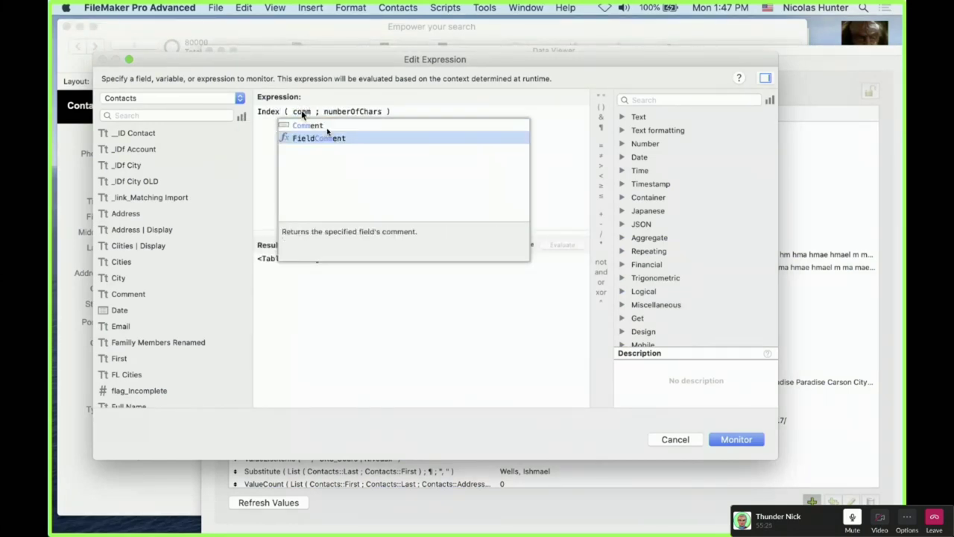
key(Up)
key(Return)
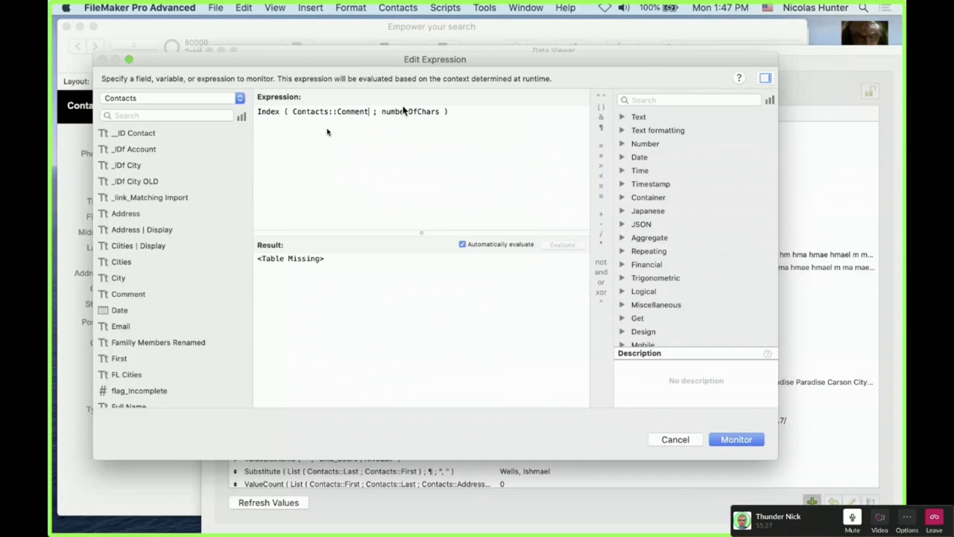
double_click(403, 111)
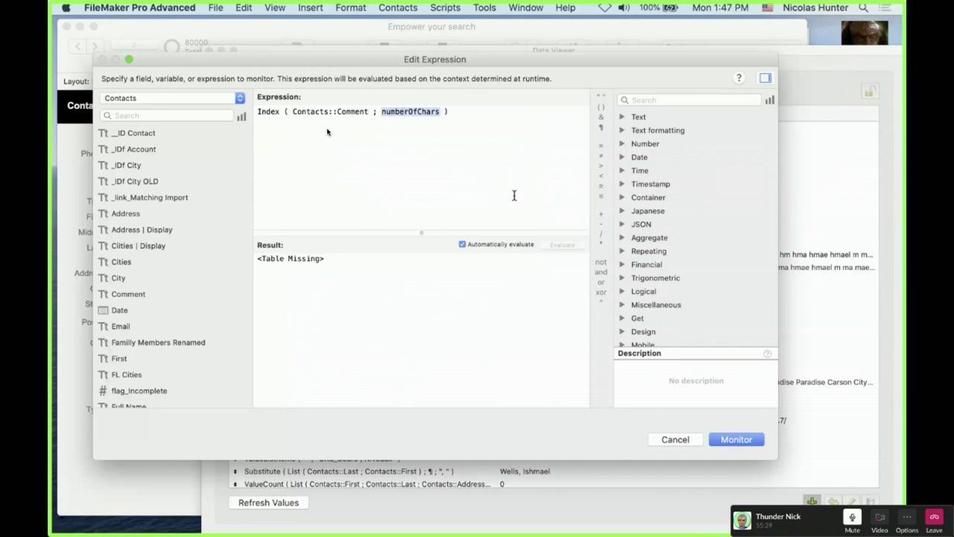
text(1)
Scroll through the Index results listed for the Comment field
scroll(480, 316, down, 15)
scroll(480, 315, down, 10)
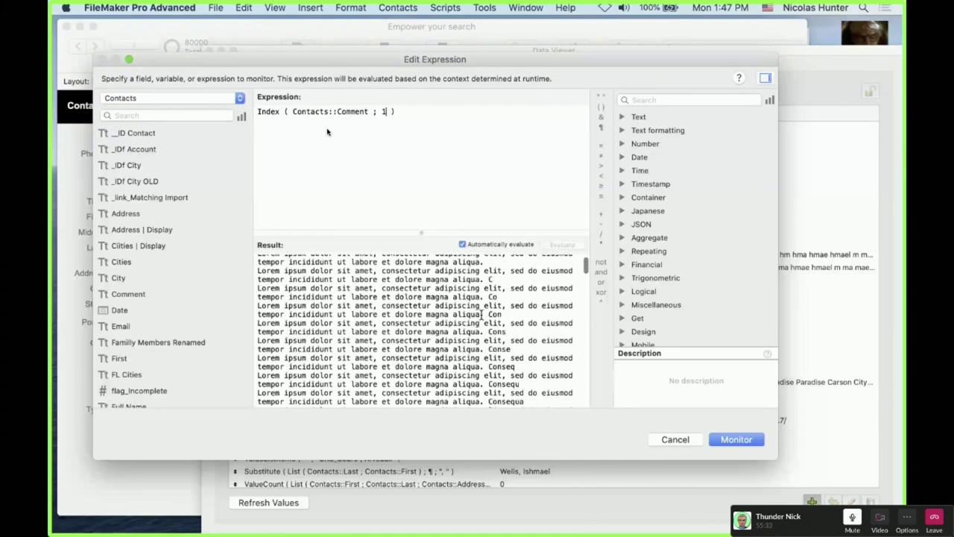
scroll(481, 315, down, 10)
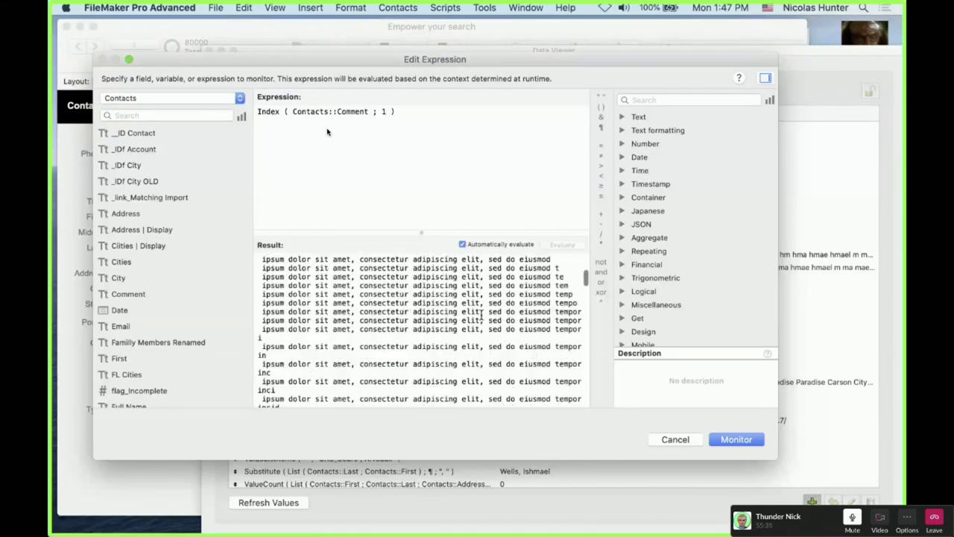
scroll(481, 315, down, 10)
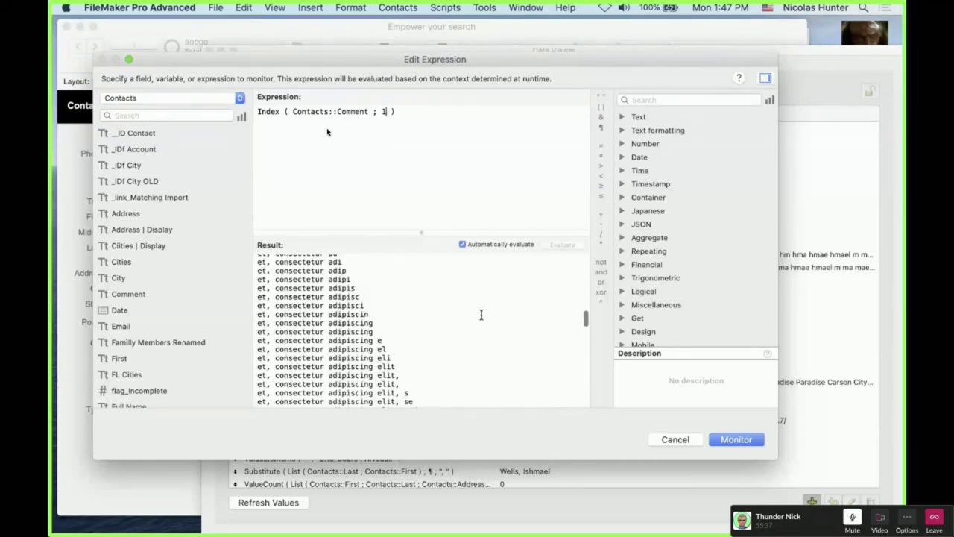
scroll(480, 315, down, 10)
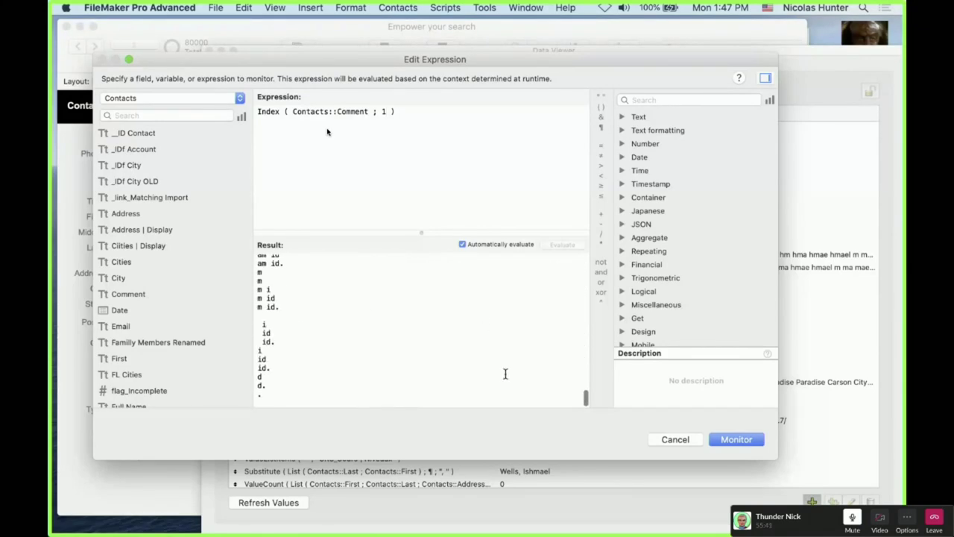
scroll(505, 316, down, 1)
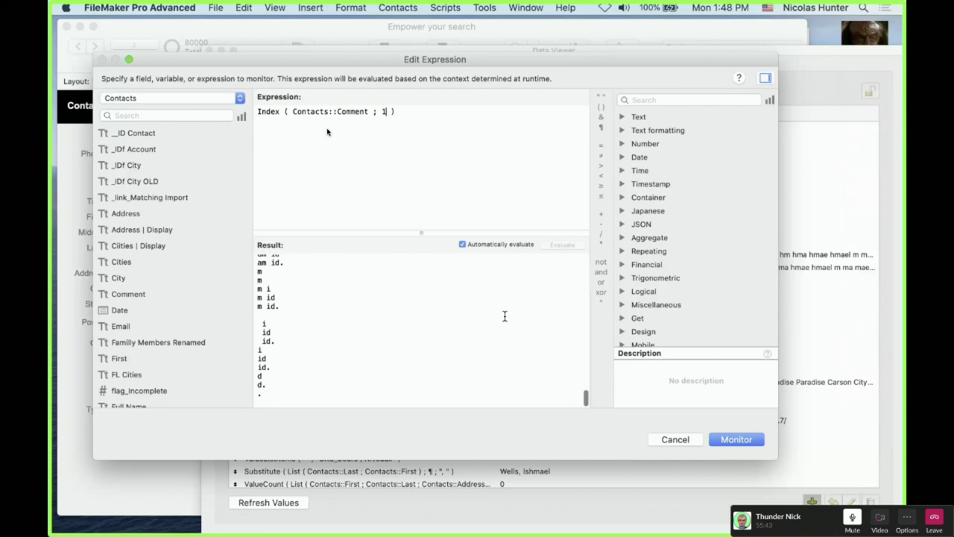
scroll(504, 316, down, 10)
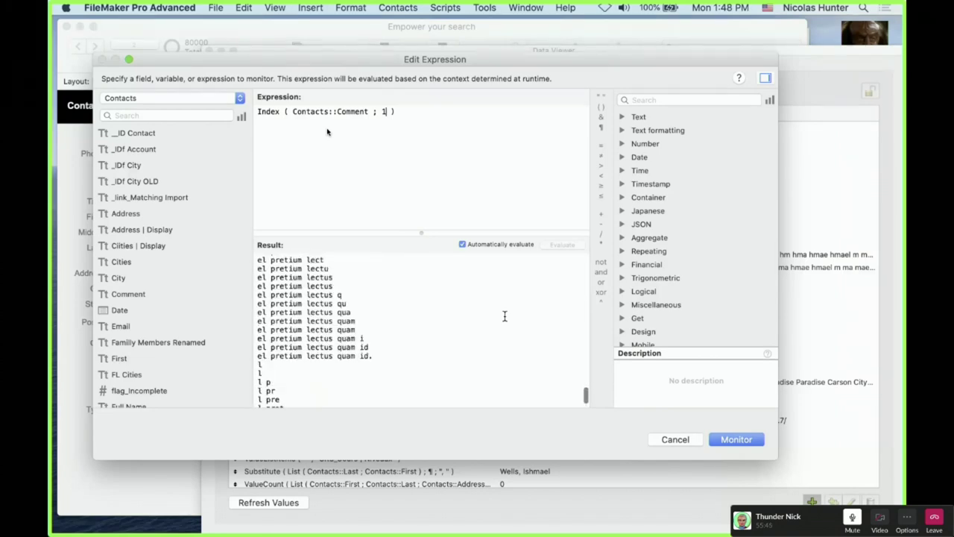
scroll(504, 316, down, 3)
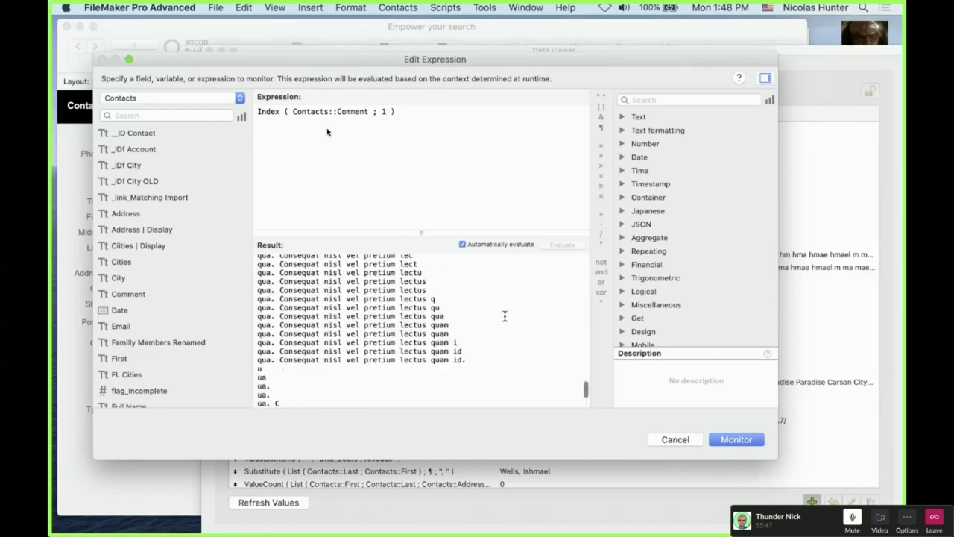
scroll(504, 317, down, 10)
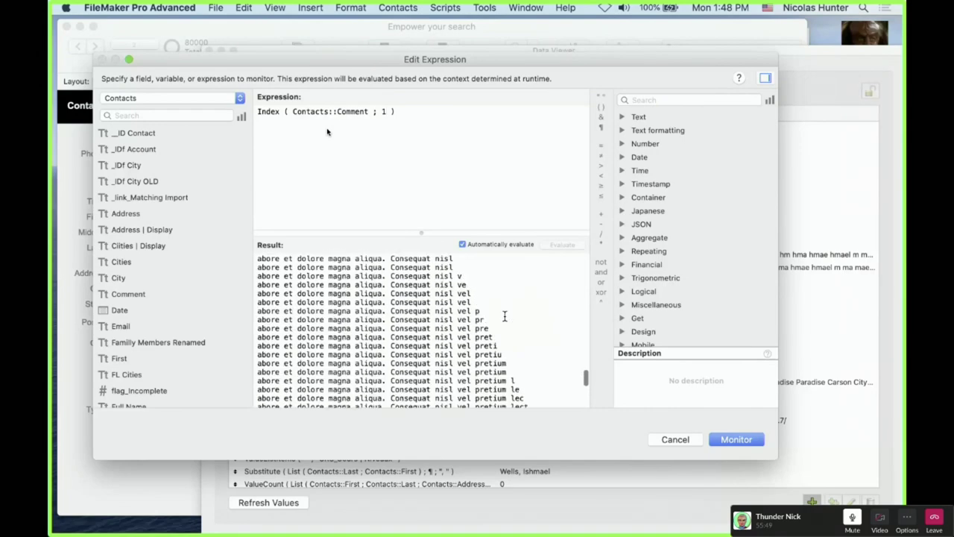
scroll(504, 316, down, 10)
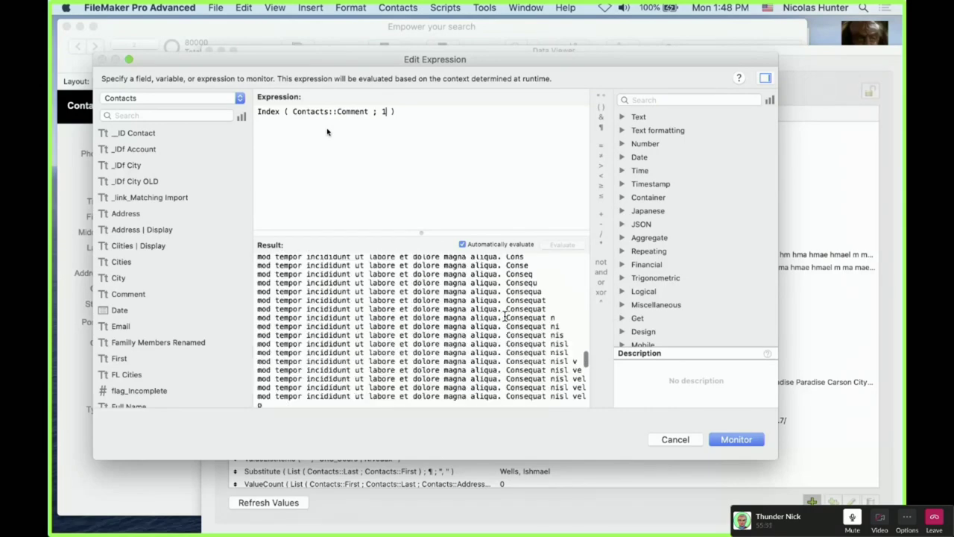
scroll(505, 316, up, 10)
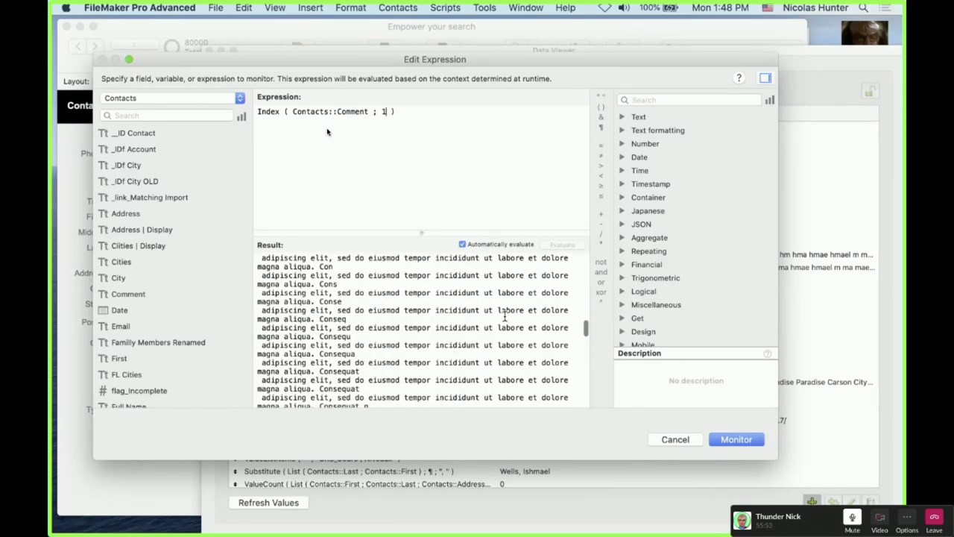
scroll(505, 317, up, 10)
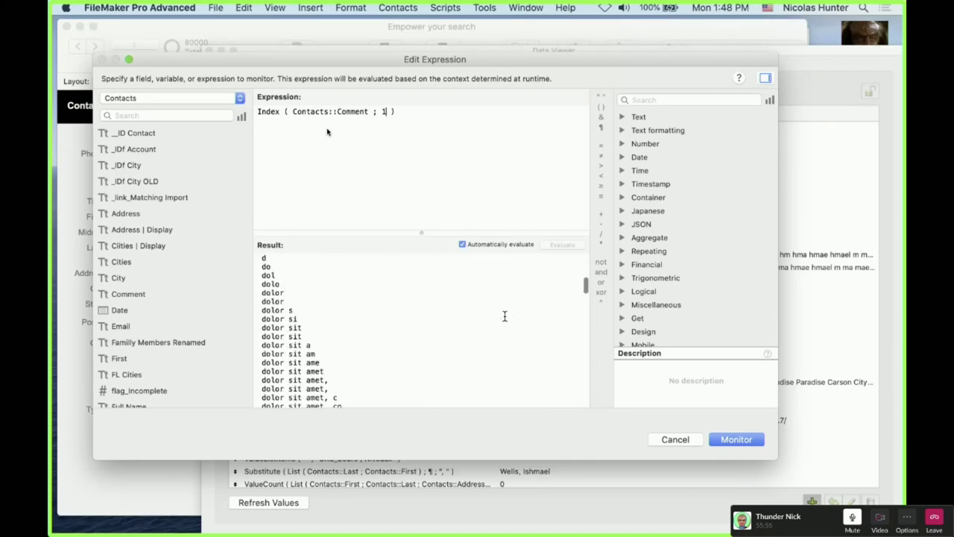
scroll(505, 316, up, 10)
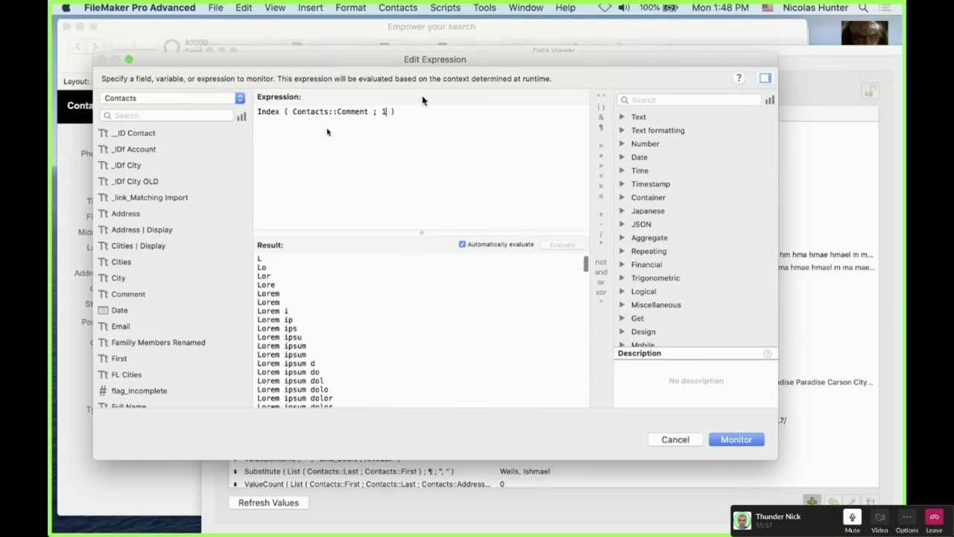
Move the dialogs aside, cancel the Index expression, and shrink the watch window over the record
drag(406, 67, 614, 383)
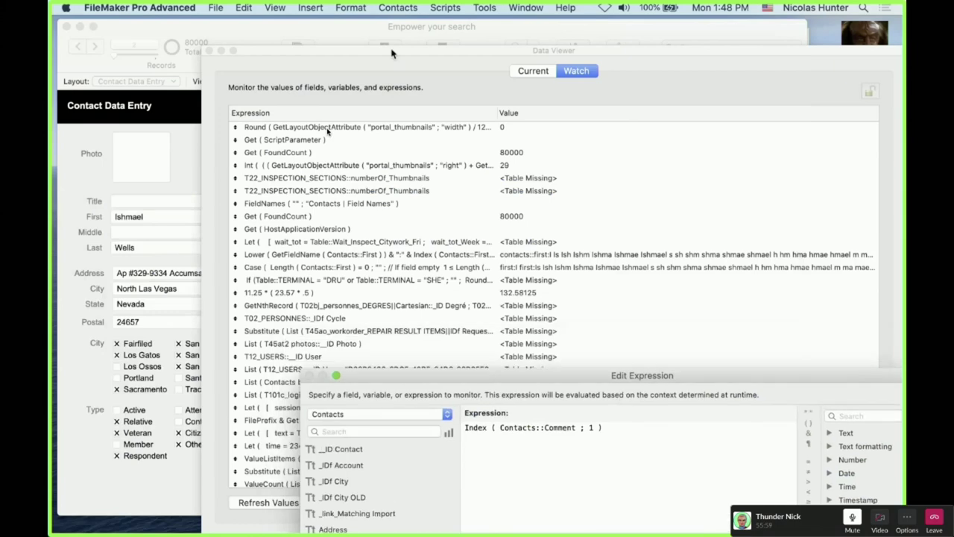
drag(391, 54, 721, 152)
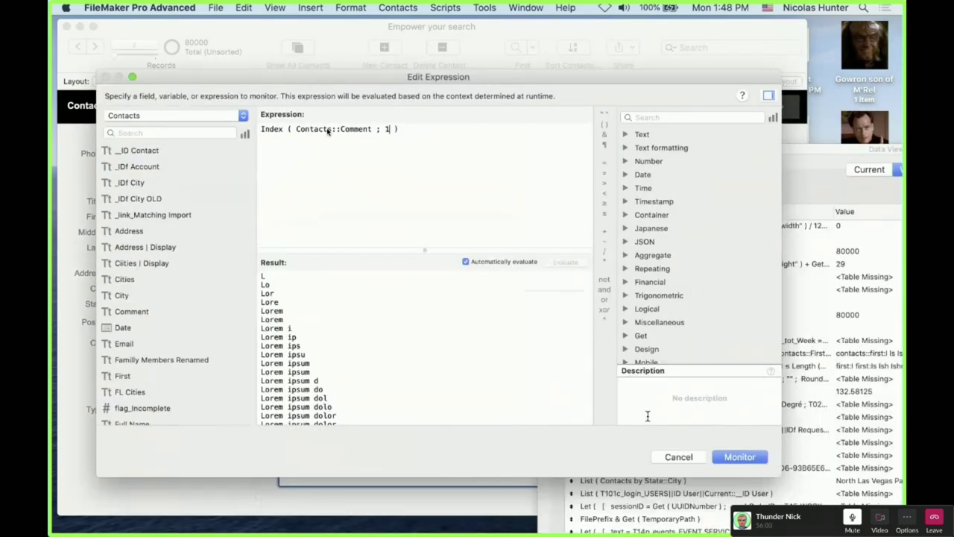
click(680, 457)
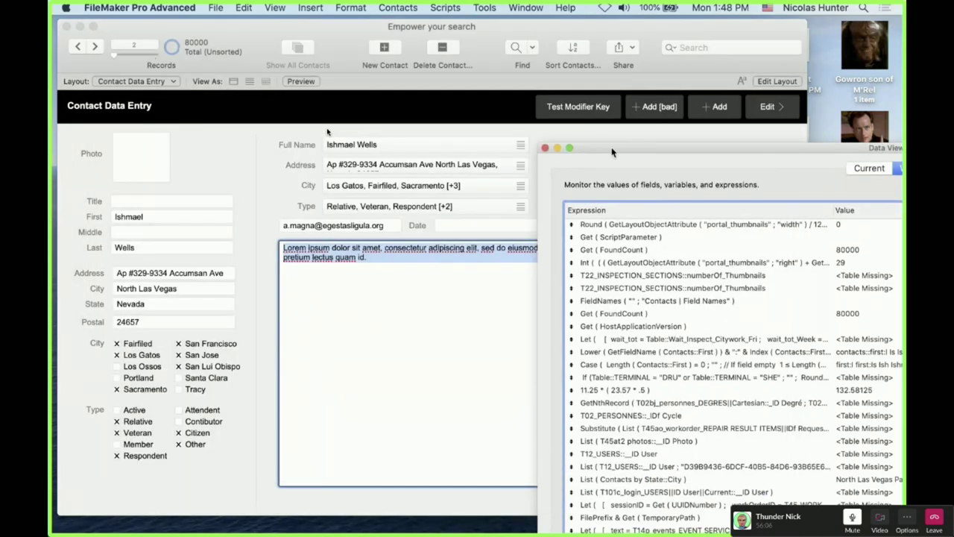
double_click(613, 146)
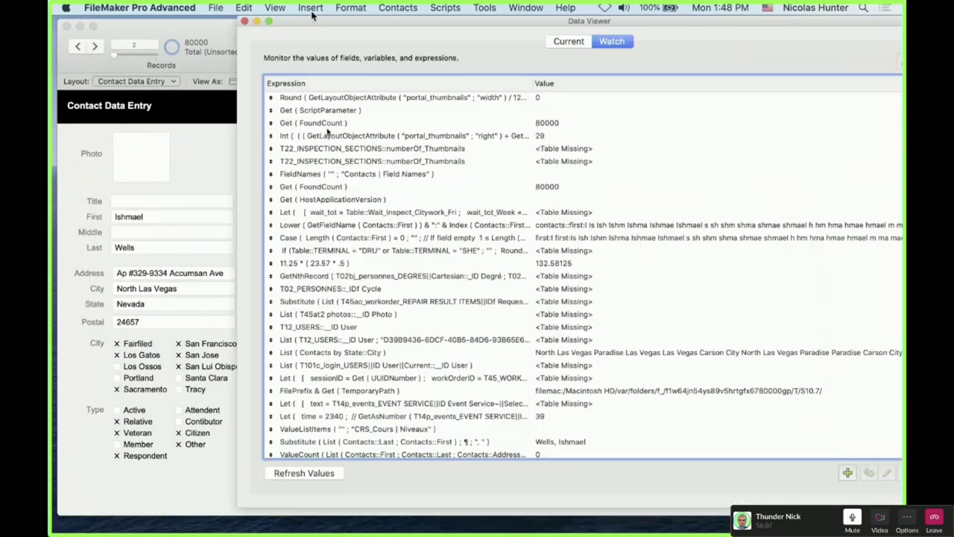
double_click(314, 20)
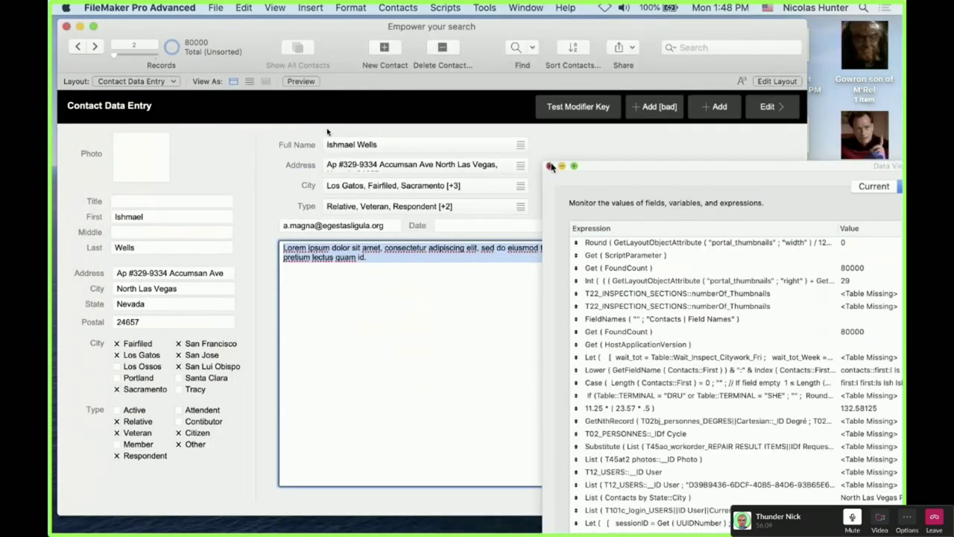
Close the Data Viewer and click off the Postal, State and City fields so nothing is edited
click(551, 165)
click(151, 321)
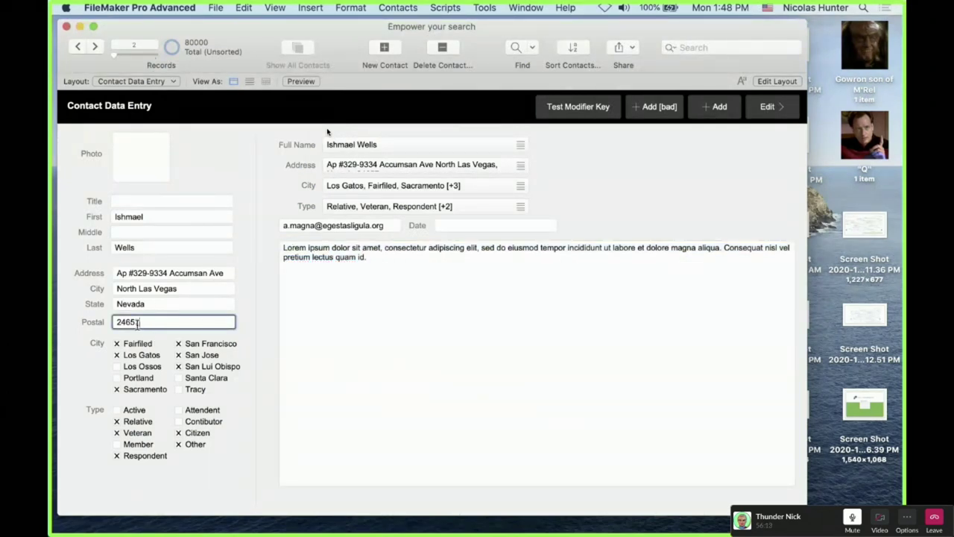
click(149, 308)
click(153, 289)
click(243, 283)
Select all the Comment text, then glance at the field definitions and close them
click(366, 288)
key(super+a)
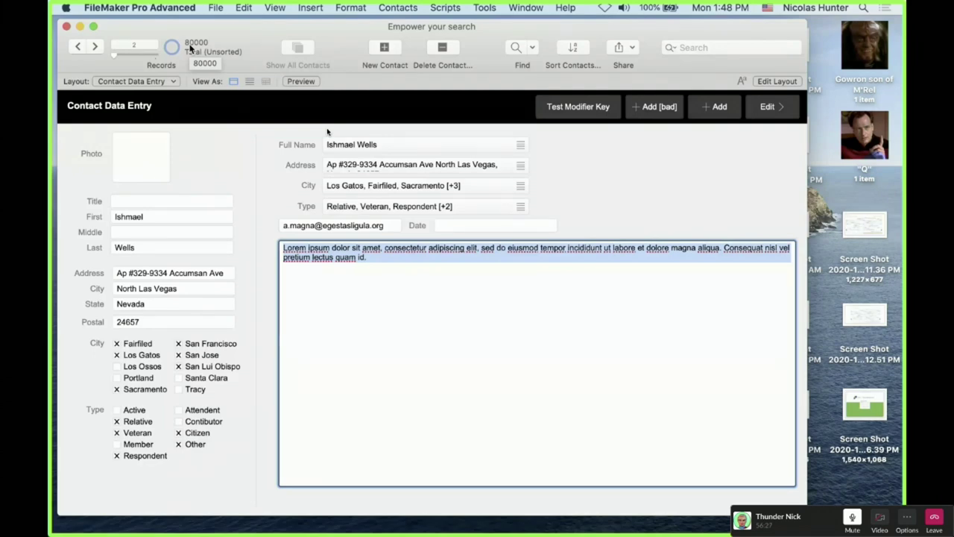
key(super+shift+d)
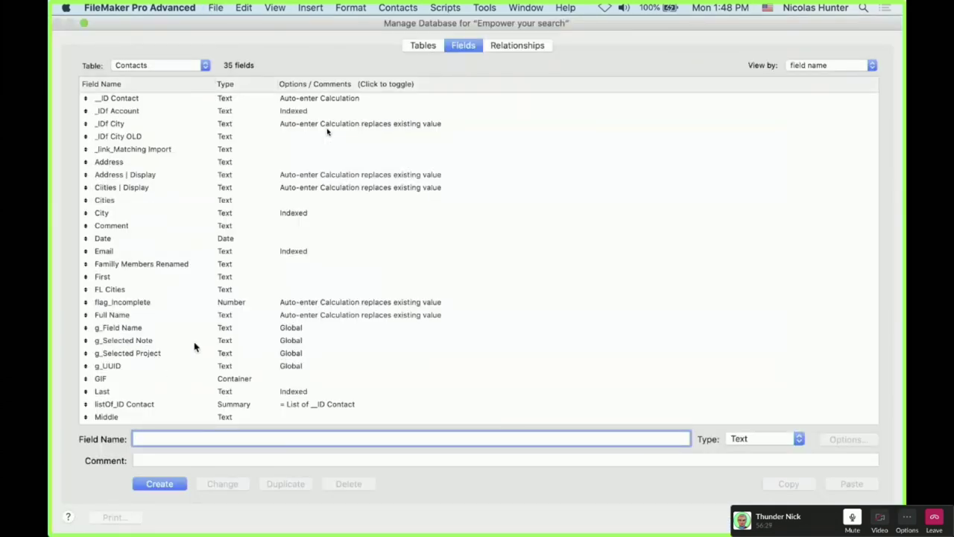
scroll(194, 347, down, 1)
key(Escape)
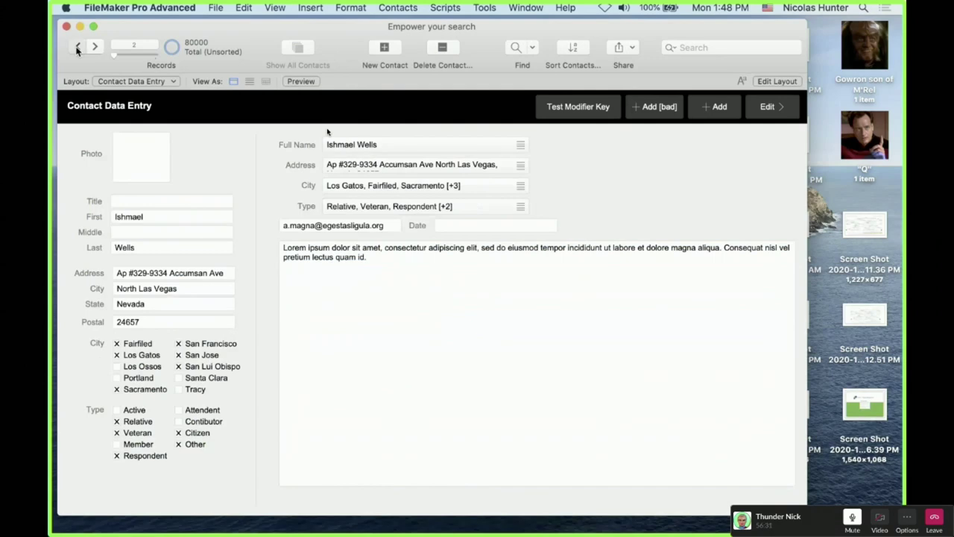
Return to record 1 and start Replace Field Contents on its Comment field
click(77, 48)
click(313, 253)
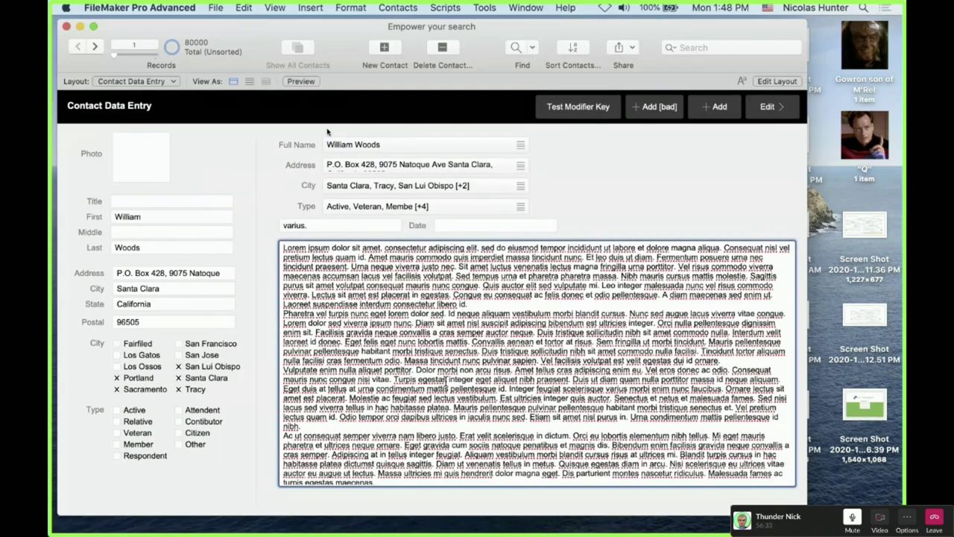
key(super+equal)
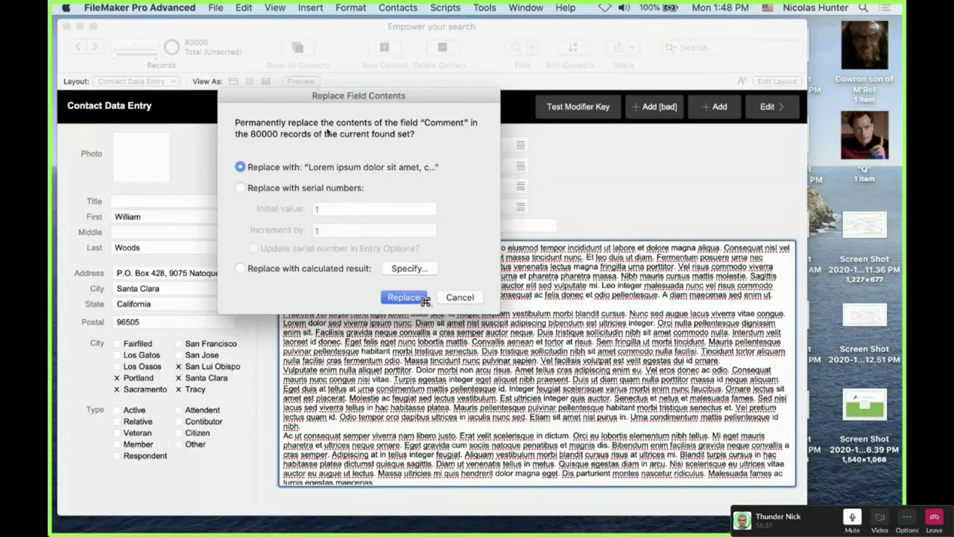
Confirm the replace so all 80000 records get the lorem ipsum Comment
click(423, 299)
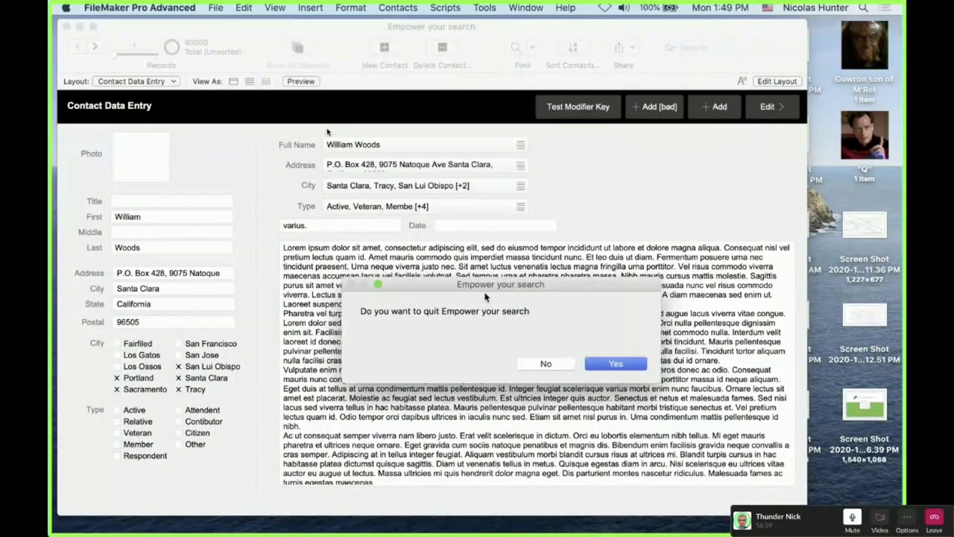
Quit FileMaker, check that Empower your search.fmp12 is 506.7 MB, and reopen it
click(611, 363)
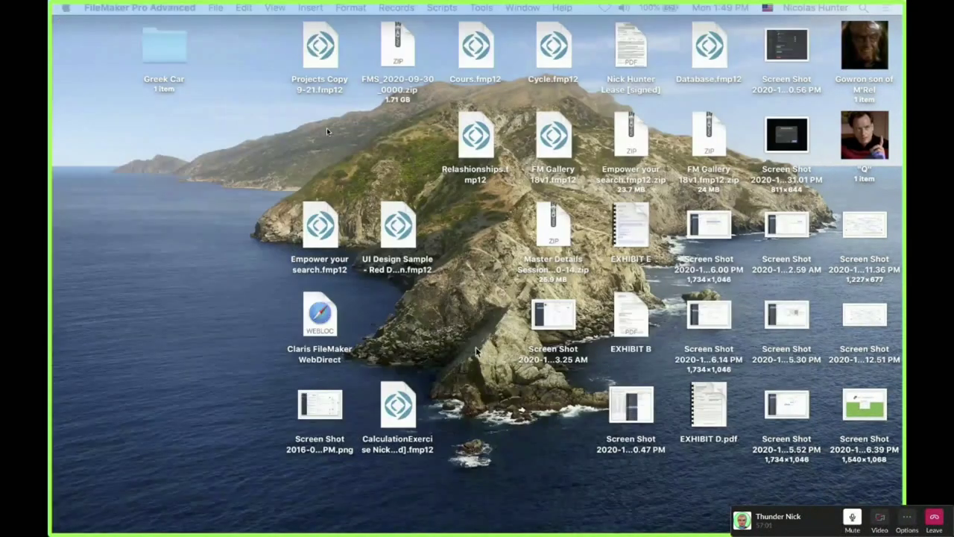
key(super+o)
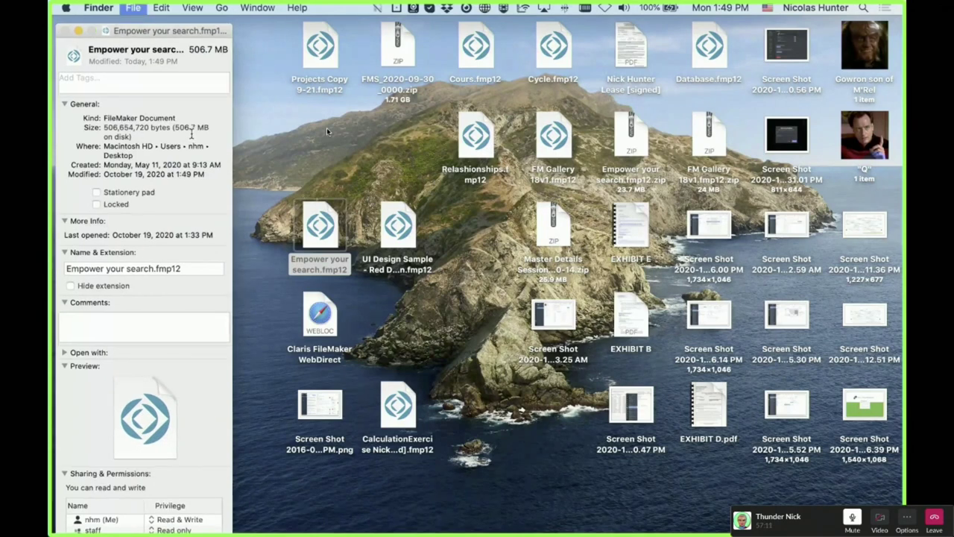
key(super+w)
double_click(319, 244)
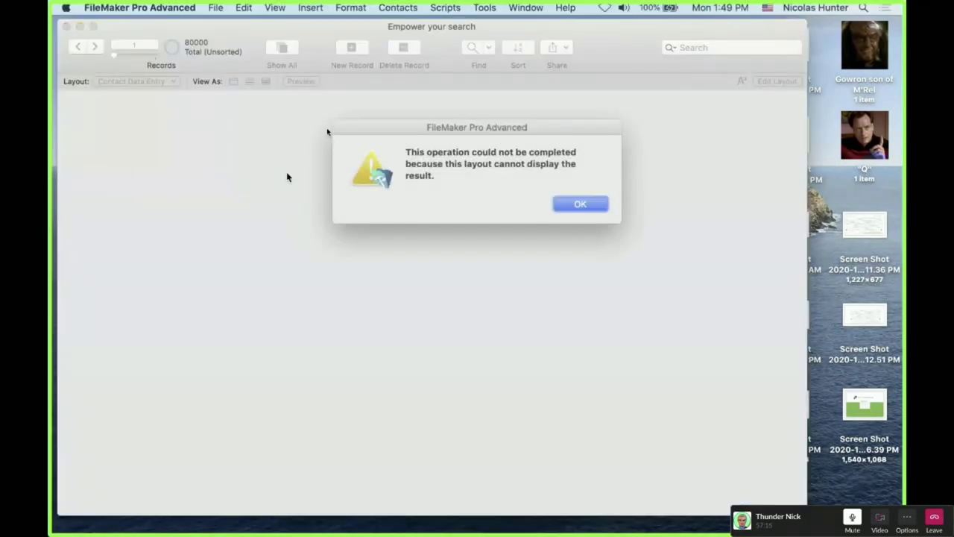
Dismiss the layout alert and set the Comment field's indexing to All in Manage Database
key(Return)
key(super+shift+d)
key(shift+Tab)
text(co)
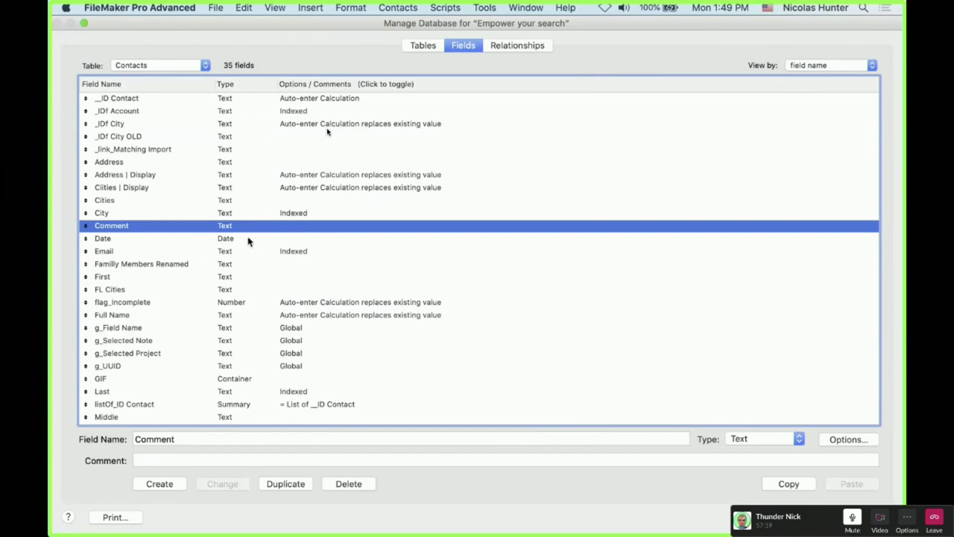
double_click(246, 229)
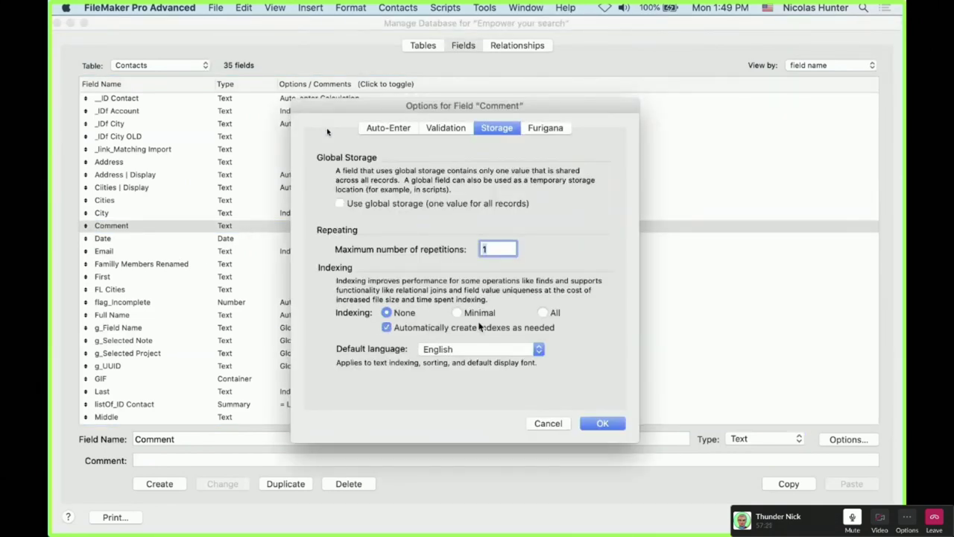
click(538, 313)
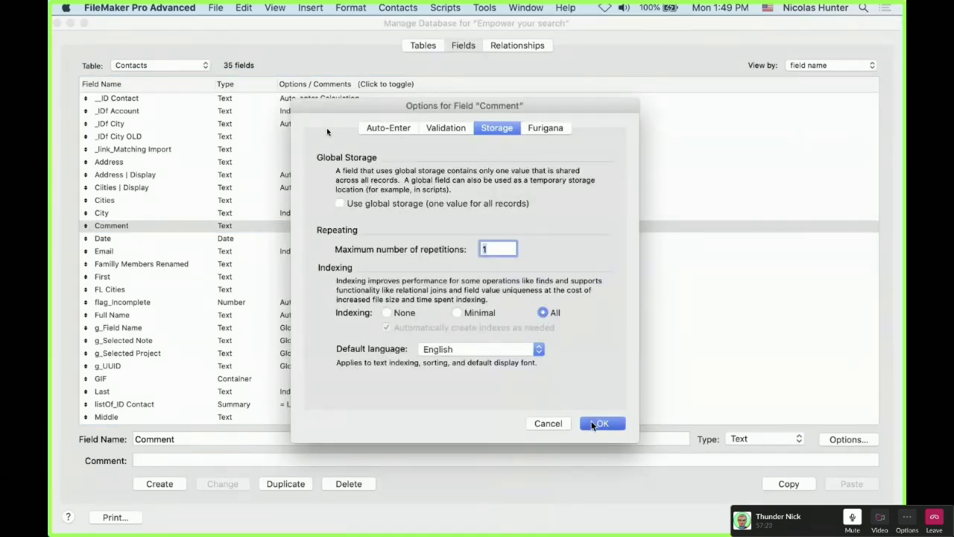
click(603, 423)
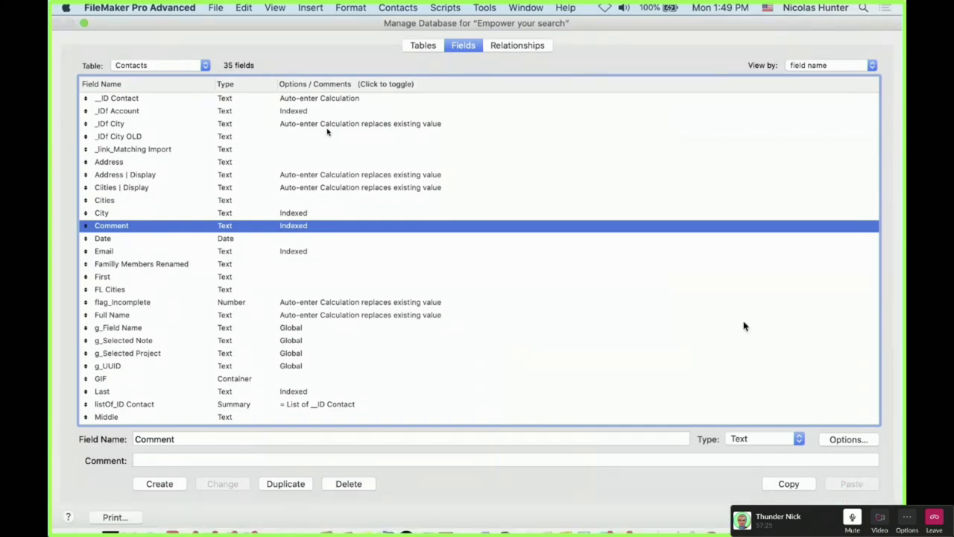
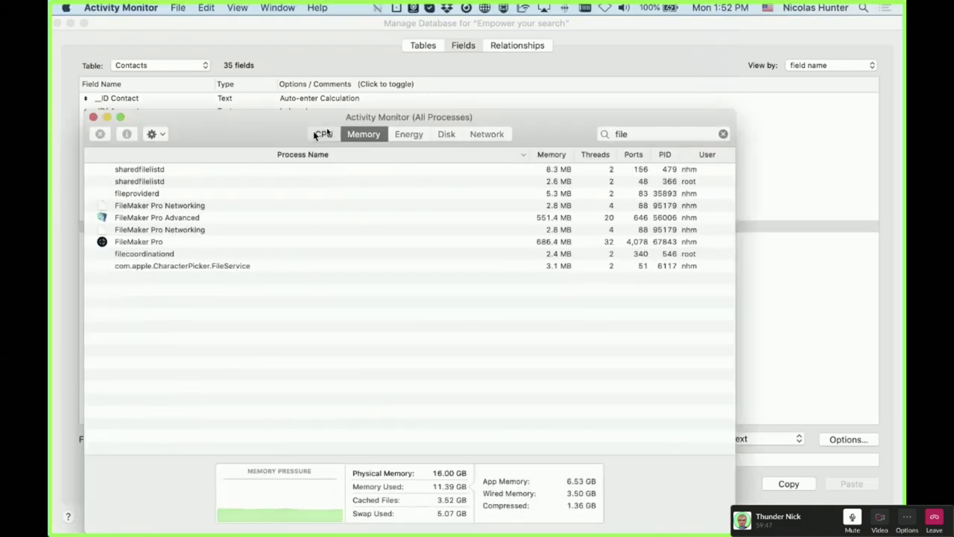
Check FileMaker Pro Advanced's CPU time in Activity Monitor, then minimize the monitor
click(317, 134)
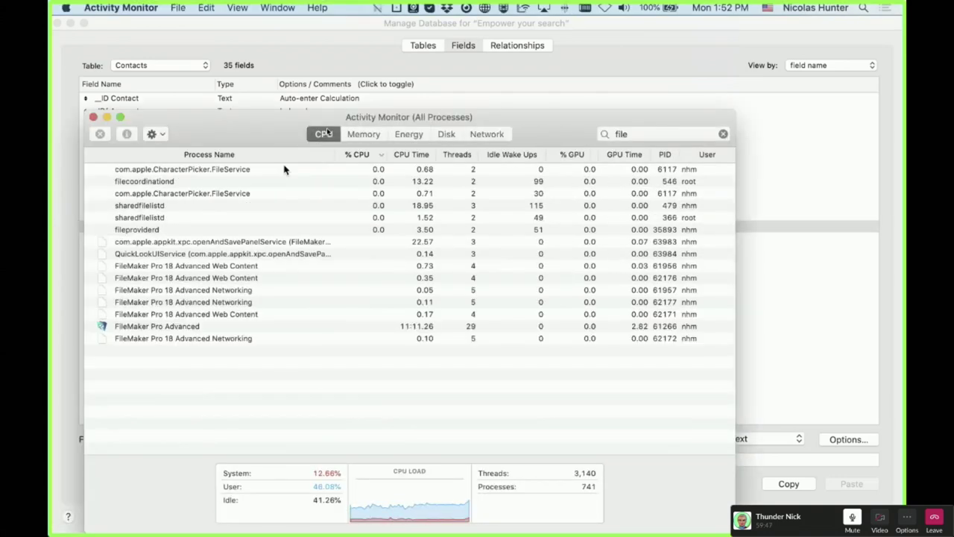
click(412, 157)
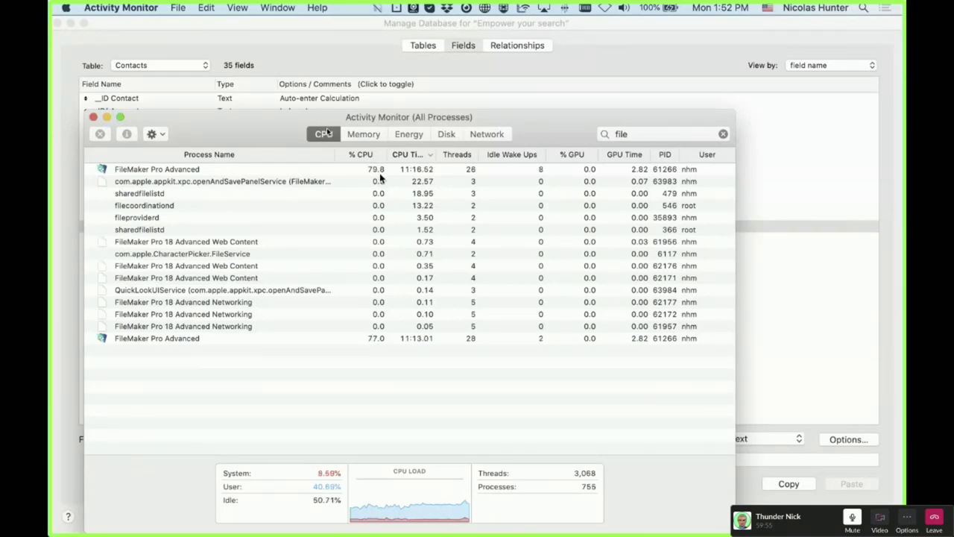
click(380, 173)
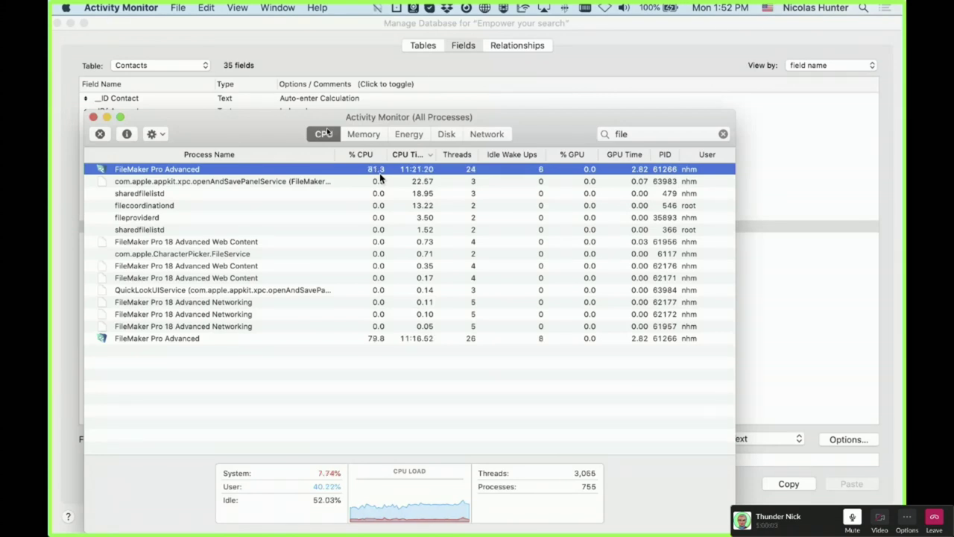
double_click(529, 125)
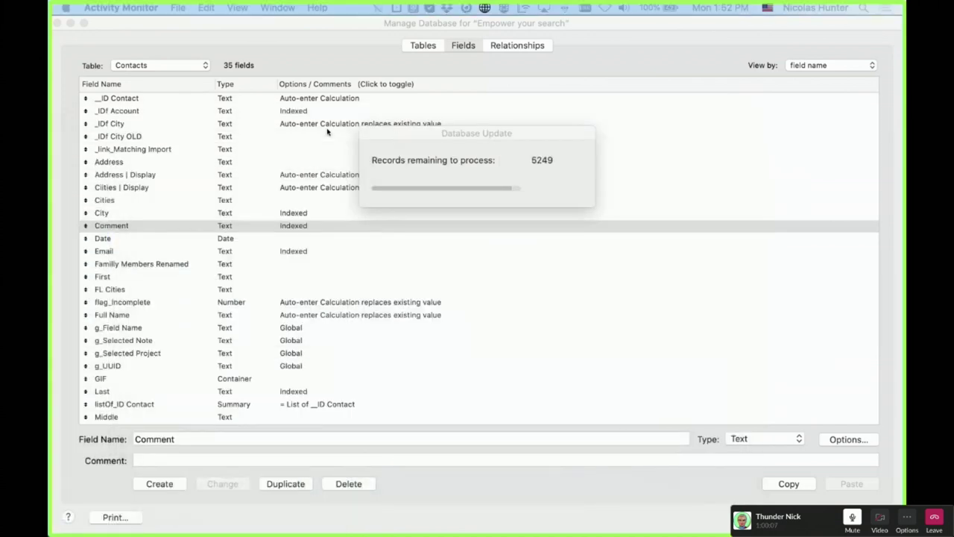
Bring FileMaker's Contacts database update window to the front
click(481, 147)
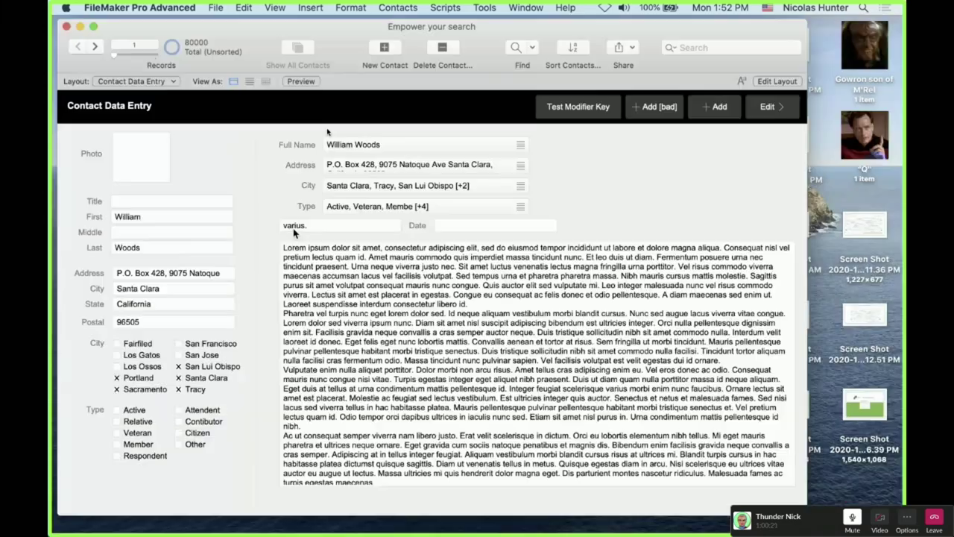
Quit FileMaker and view Empower your search.fmp12's file info in Finder
click(66, 27)
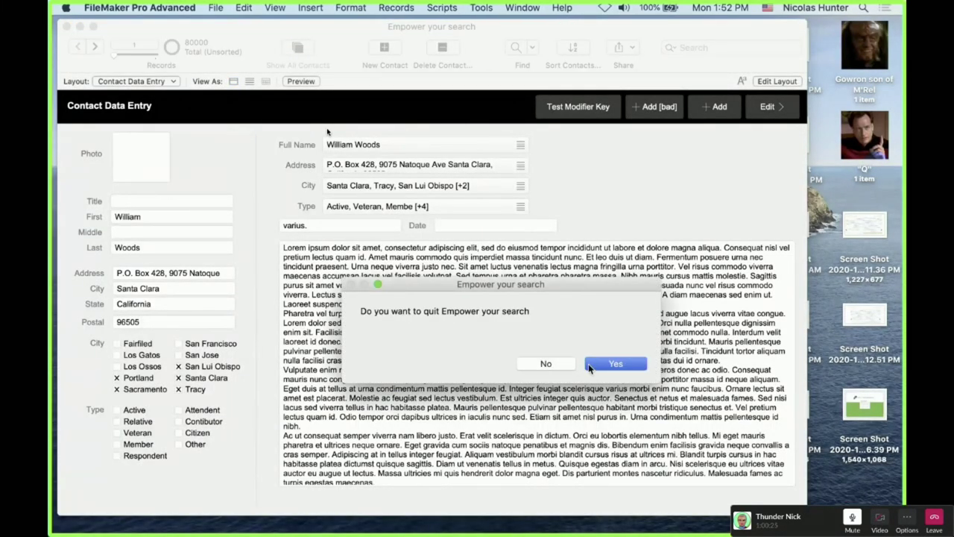
click(589, 365)
click(333, 239)
key(super+o)
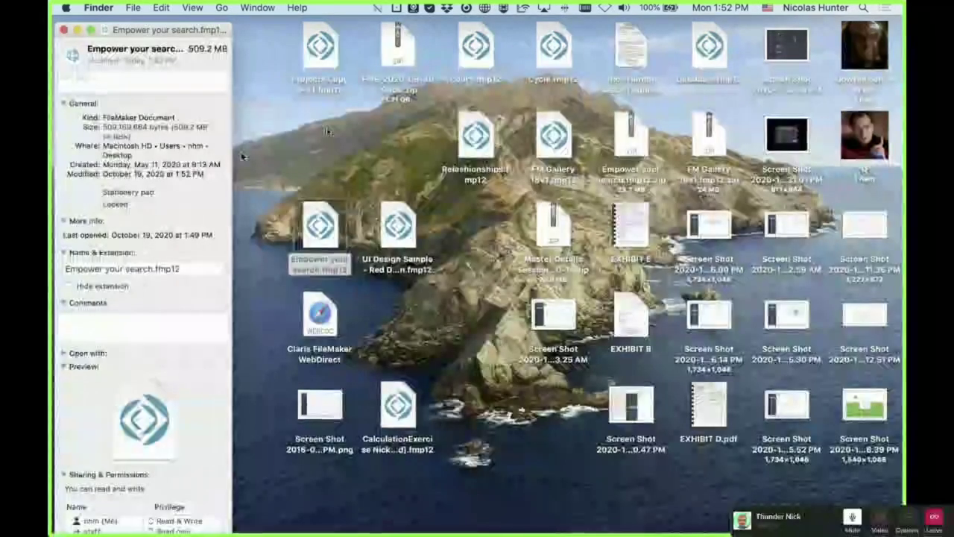
click(241, 153)
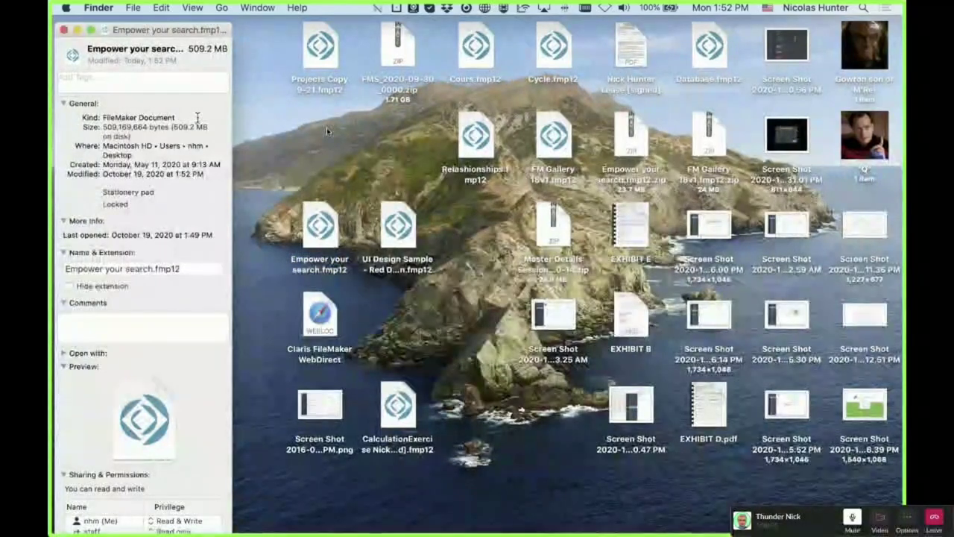
key(super+w)
Check the file's 509.2 MB size in Get Info, then reopen it in FileMaker
click(327, 227)
key(super+i)
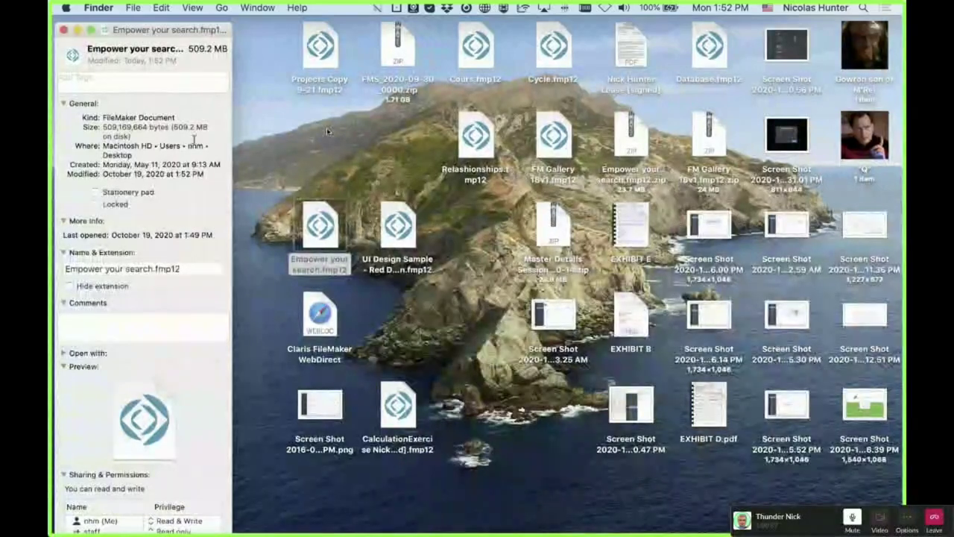
key(super+w)
double_click(313, 218)
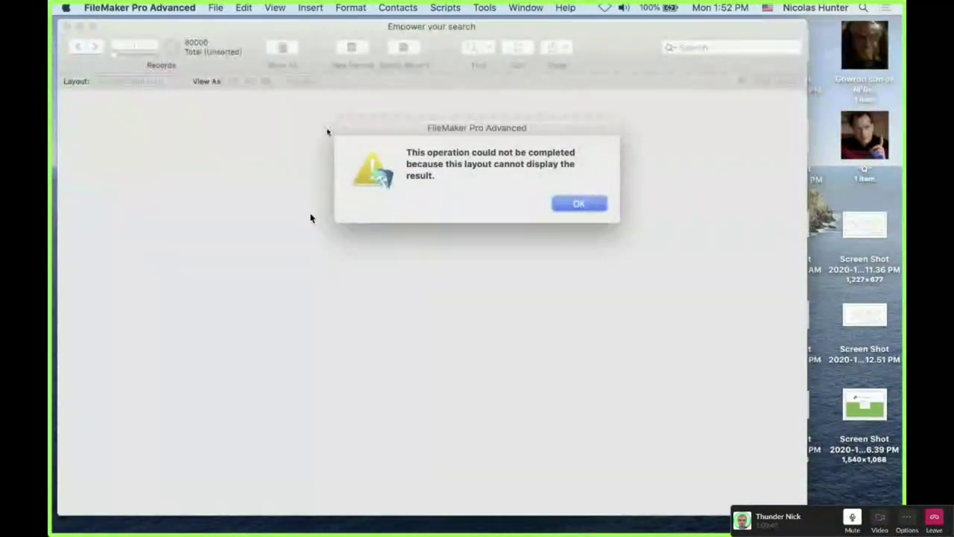
Dismiss the layout-cannot-display alert and quit FileMaker
key(Return)
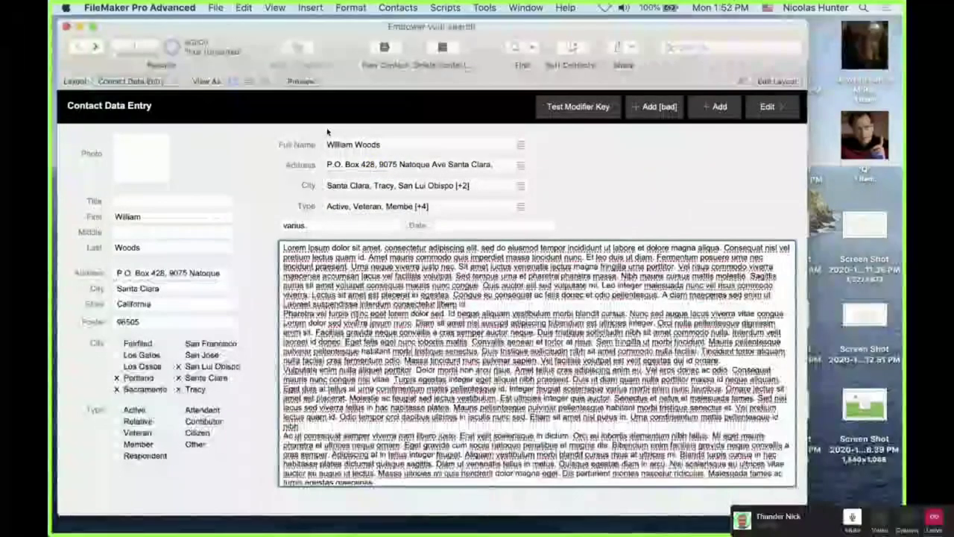
key(super+w)
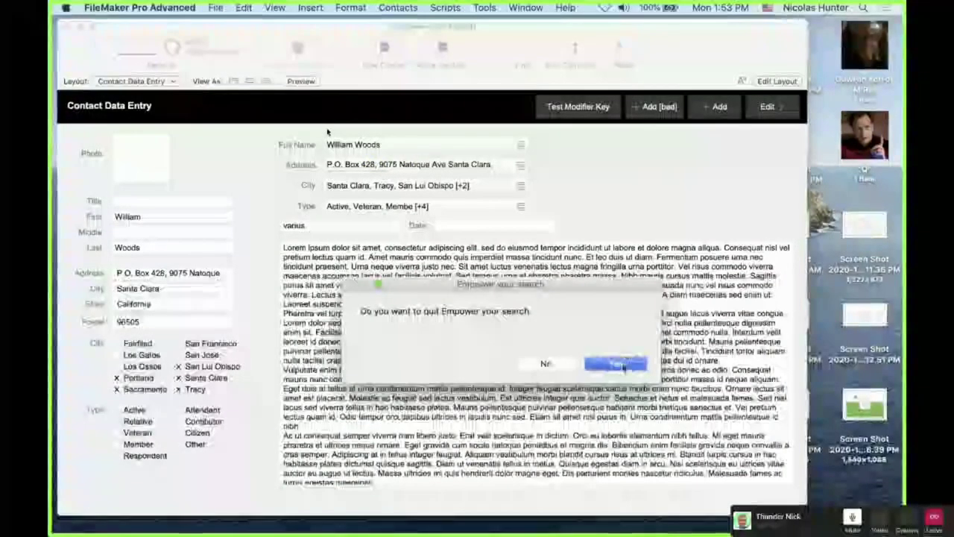
key(Return)
Confirm Empower your search.fmp12 is still 509.2 MB in Get Info, then reopen it
key(super+o)
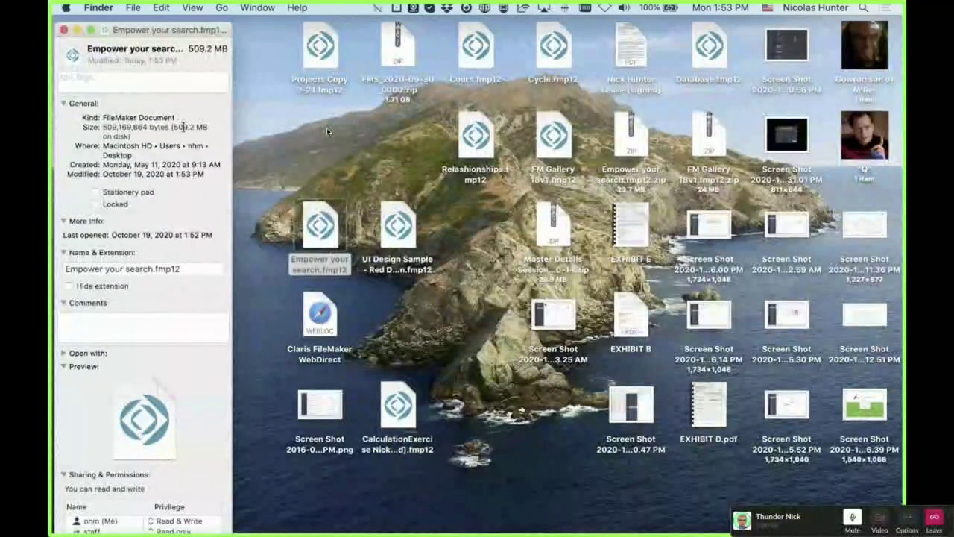
key(super+w)
key(super+i)
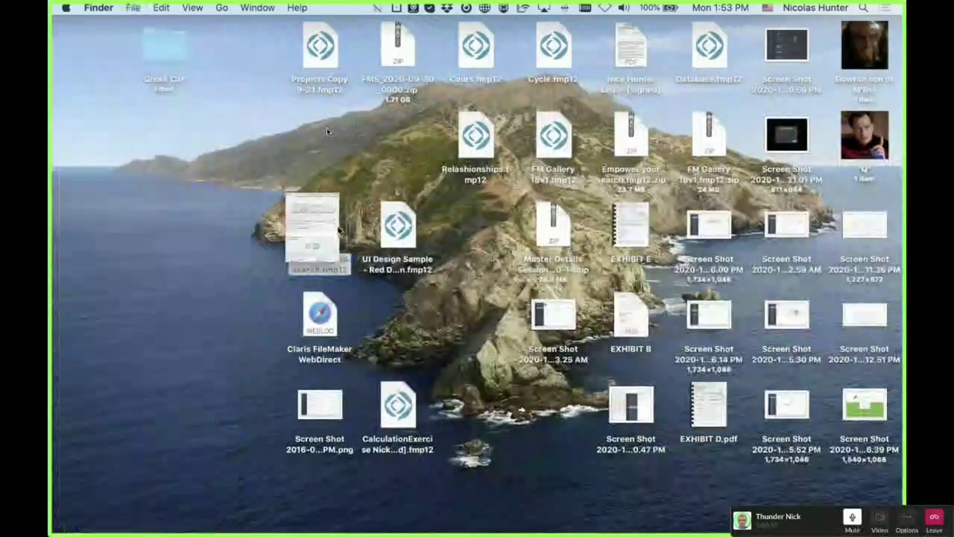
key(super+w)
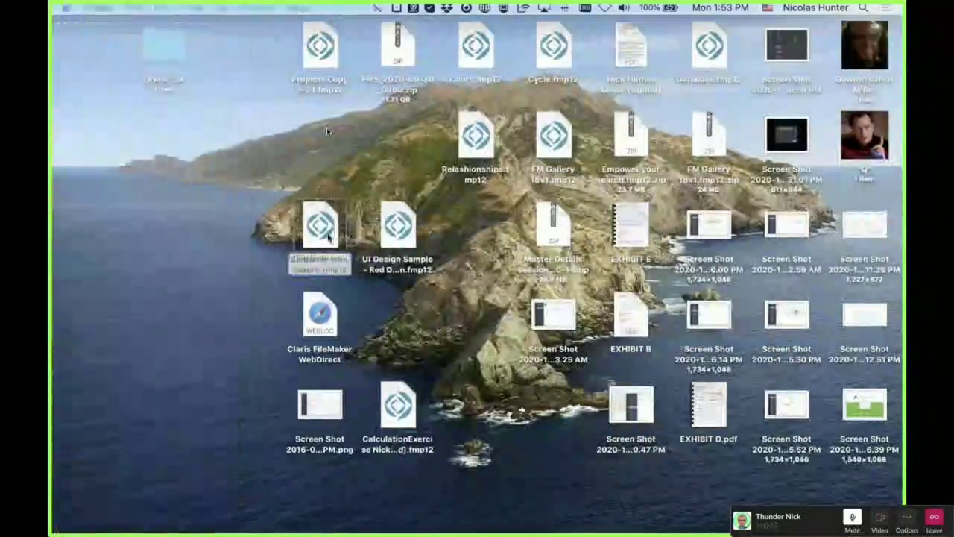
double_click(329, 236)
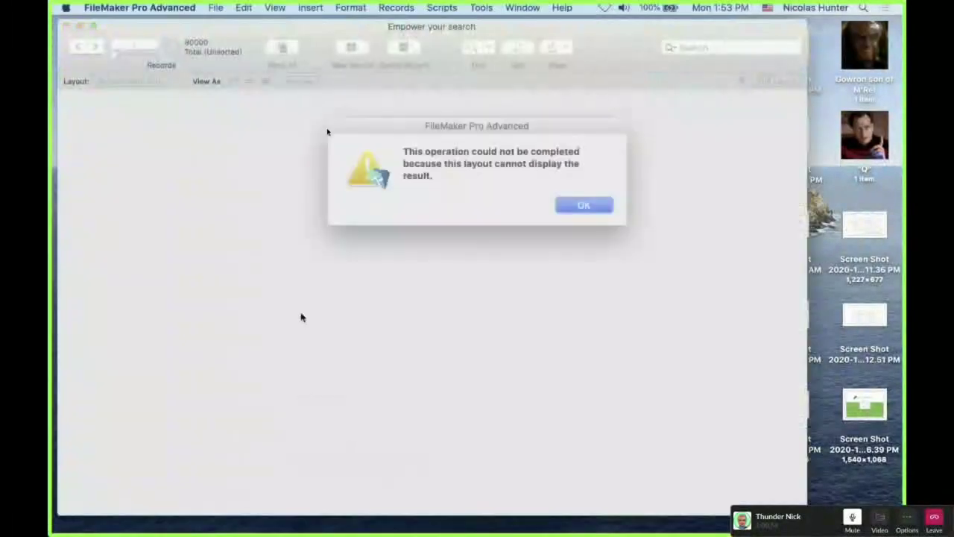
Dismiss the alert and browse the Contacts fields, selecting City, Comment and Email
key(Return)
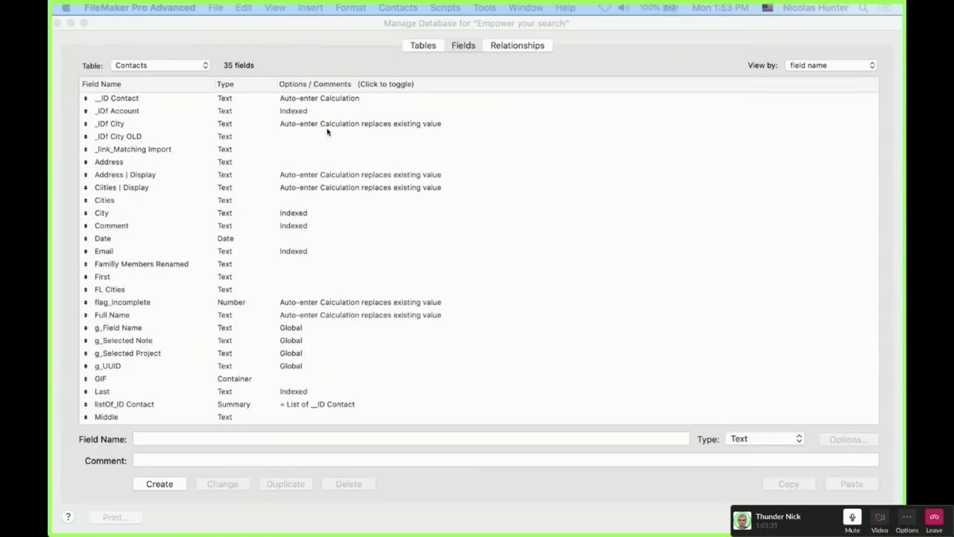
click(288, 213)
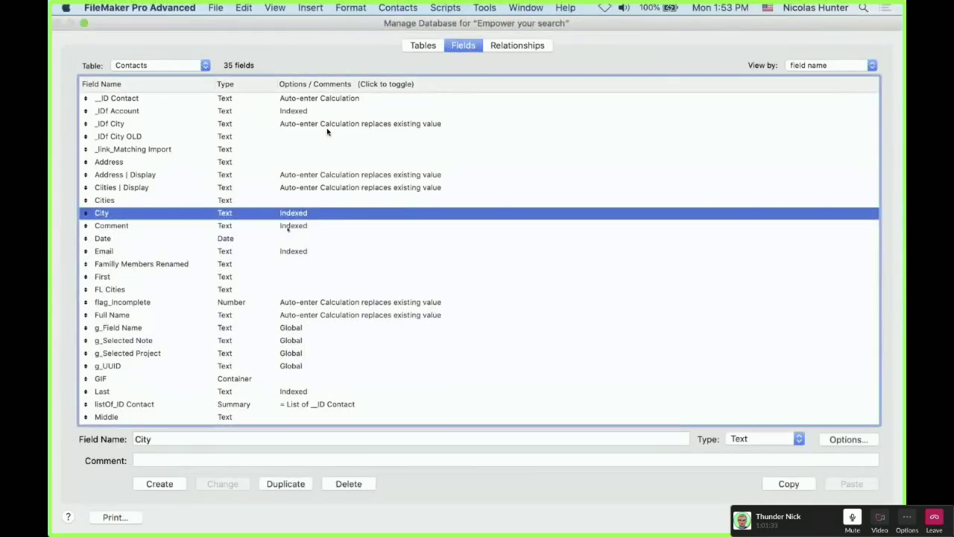
super+click(288, 225)
super+click(288, 252)
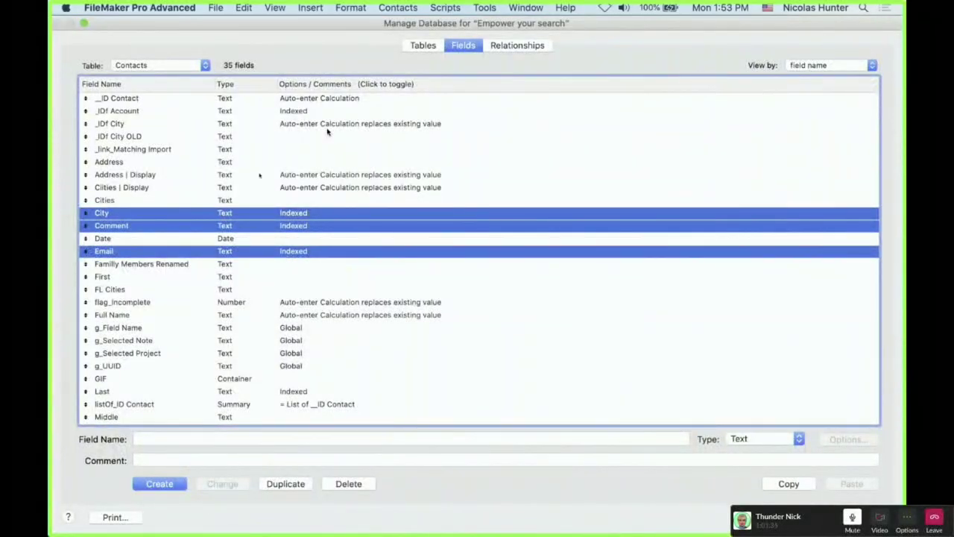
click(298, 264)
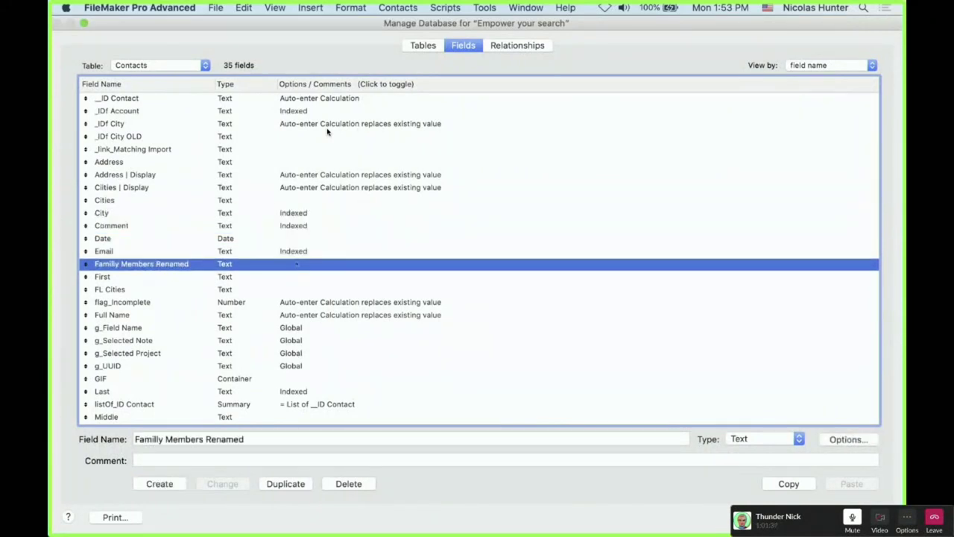
click(297, 111)
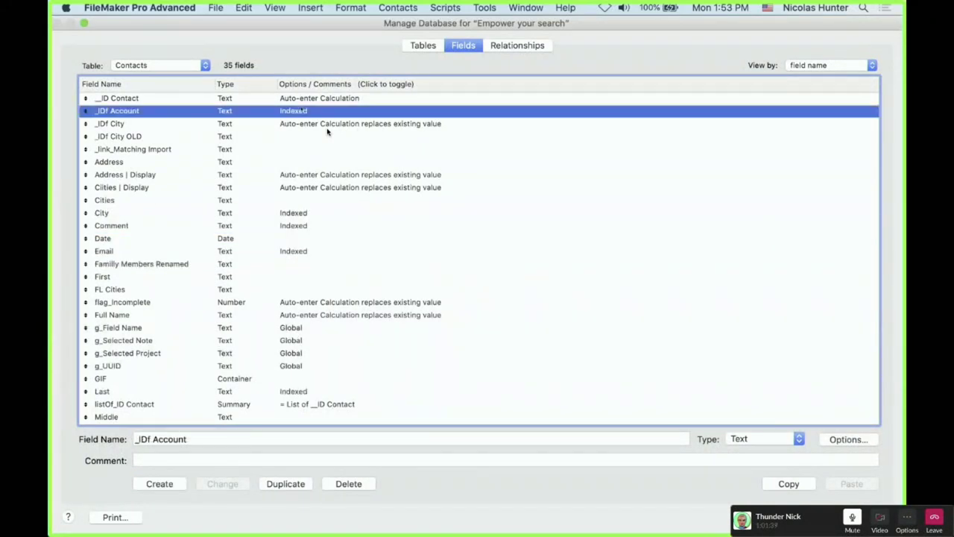
key(shift+Down)
key(shift+Down)
key(Up)
key(shift+Down)
key(shift+Down)
key(shift+Down)
key(shift+Down)
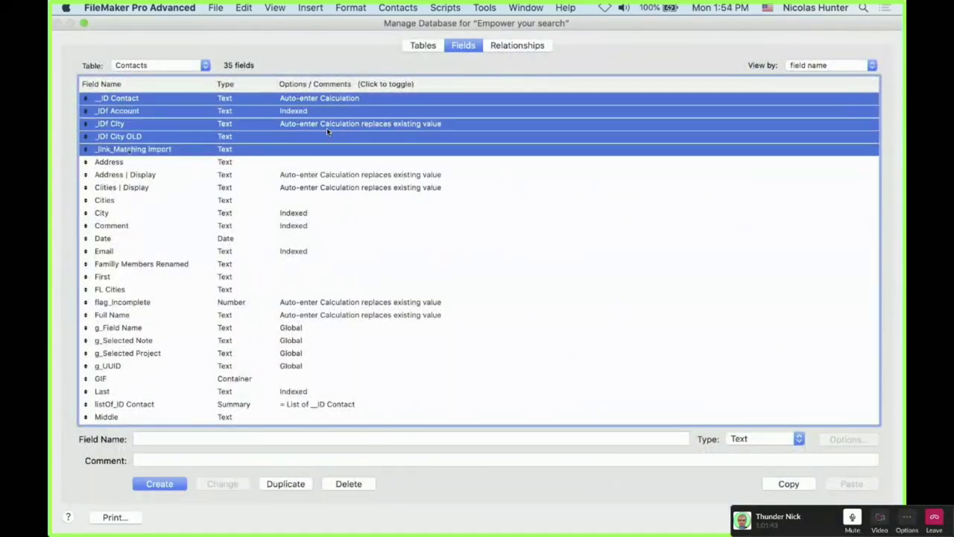
Inspect _link_Matching Import's storage options and close them without changes
key(Down)
key(Up)
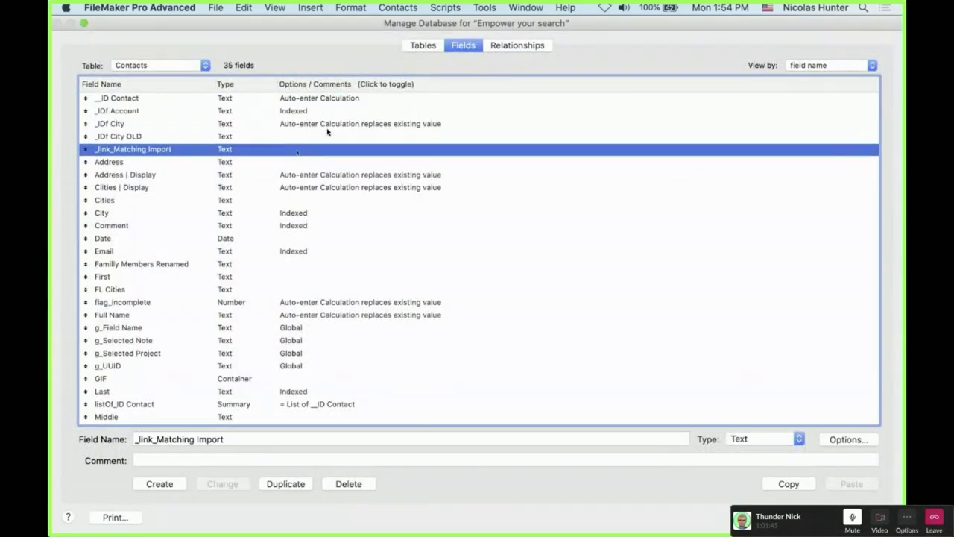
key(Return)
key(Escape)
key(shift+Up)
key(shift+Up)
key(shift+Up)
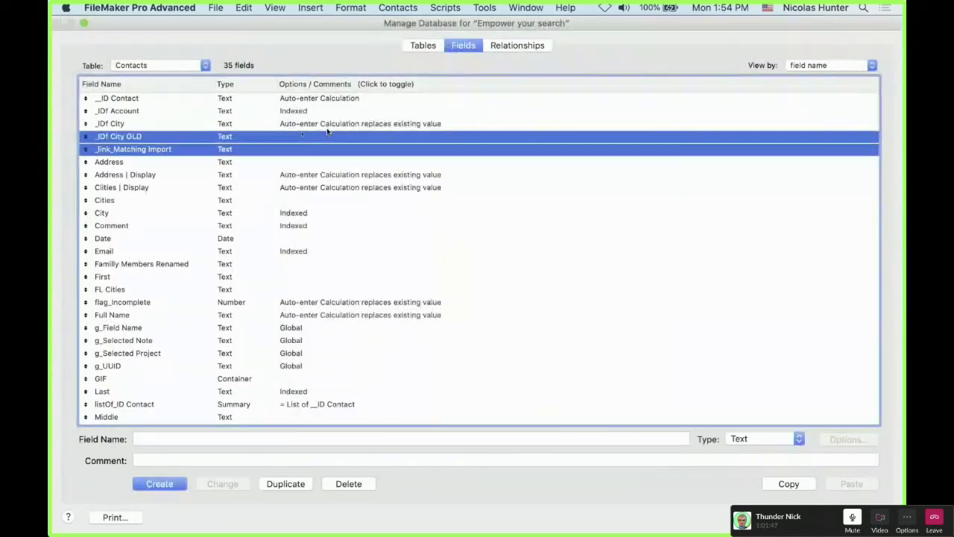
key(shift+Up)
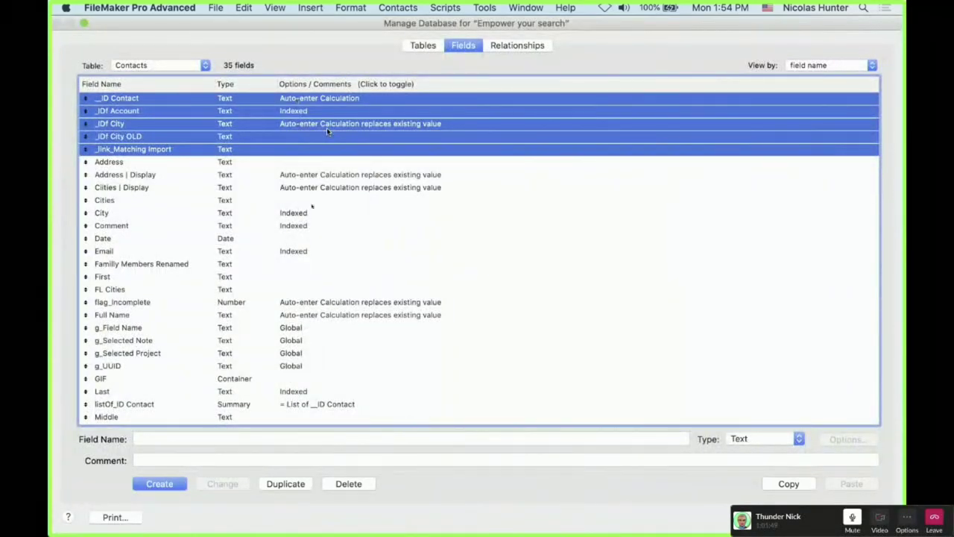
Inspect the Ciities | Display field's storage options, closing without changes
scroll(328, 131, down, 2)
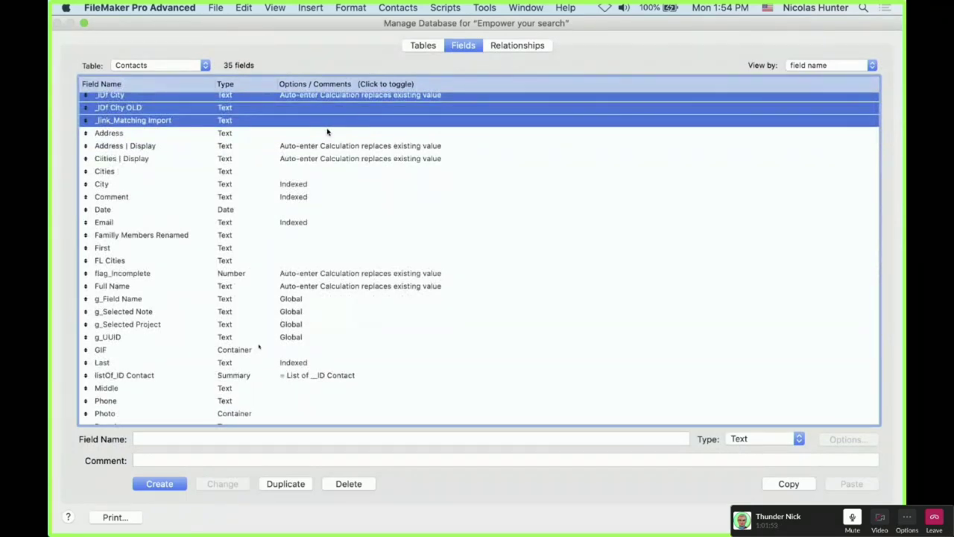
click(221, 146)
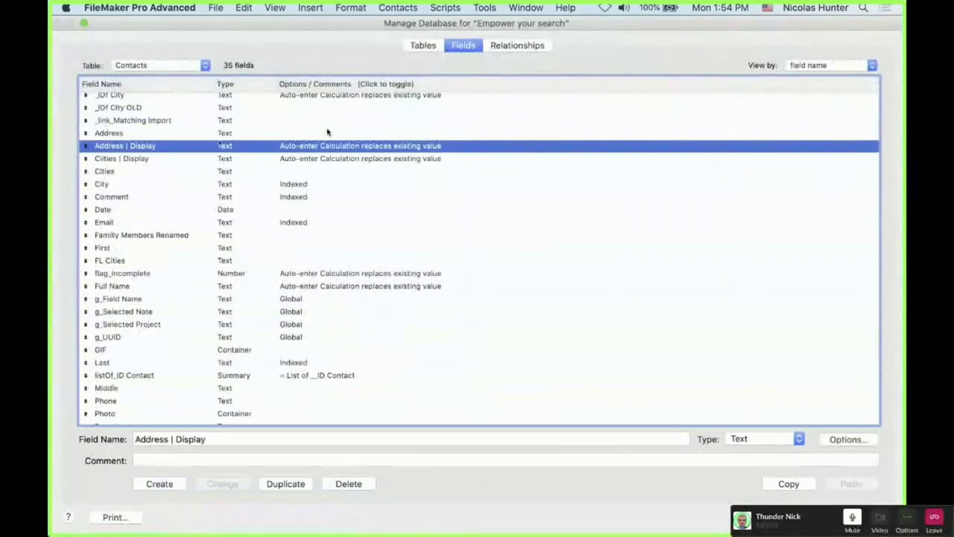
shift+click(219, 158)
click(215, 183)
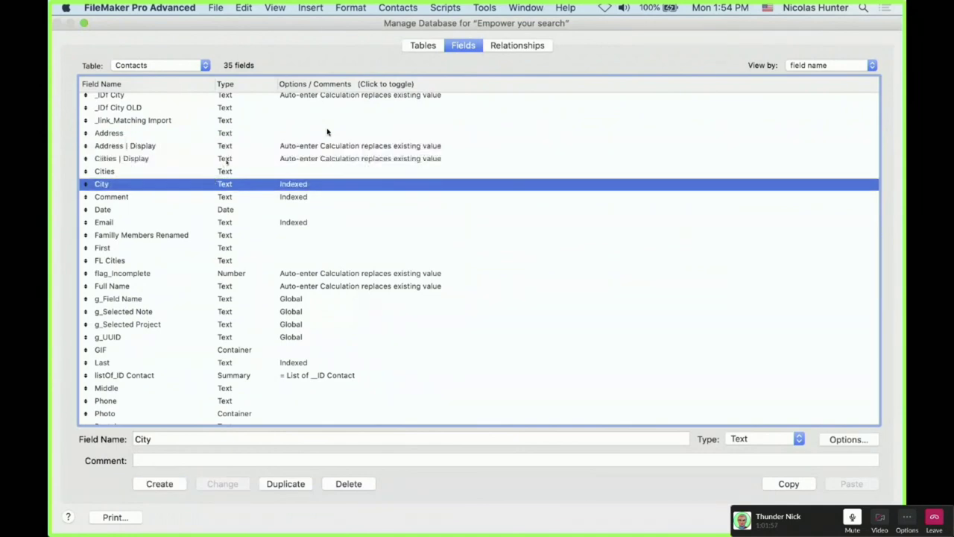
double_click(224, 158)
key(Escape)
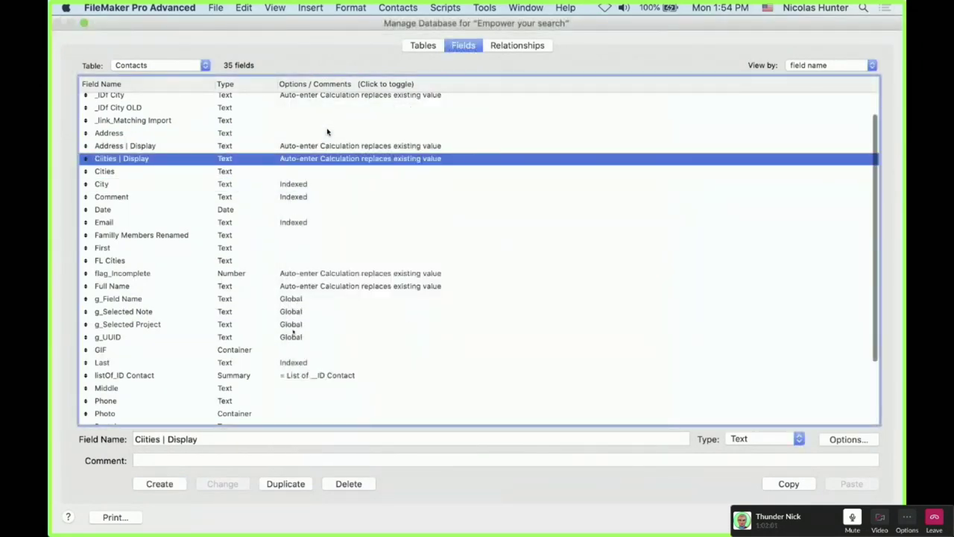
Set the Comment field's indexing to None
click(225, 197)
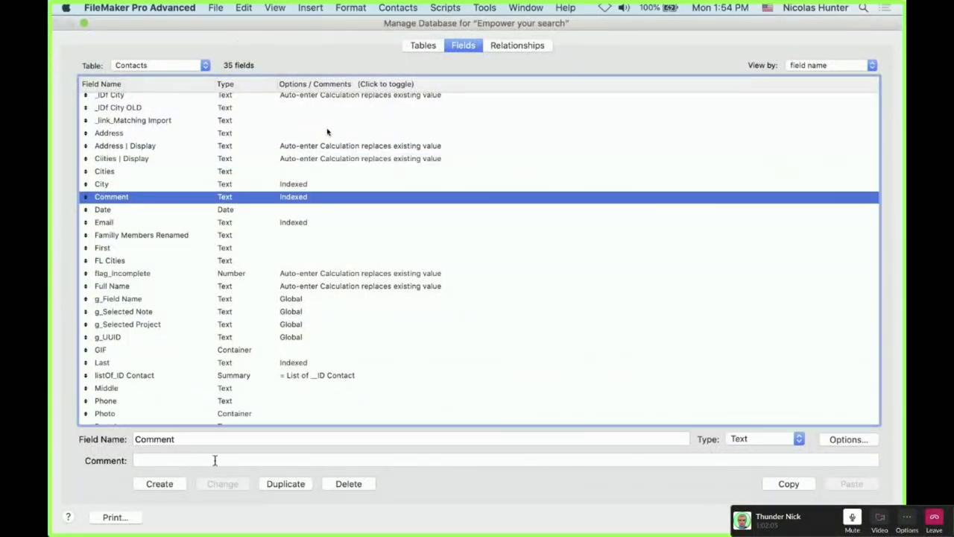
click(868, 446)
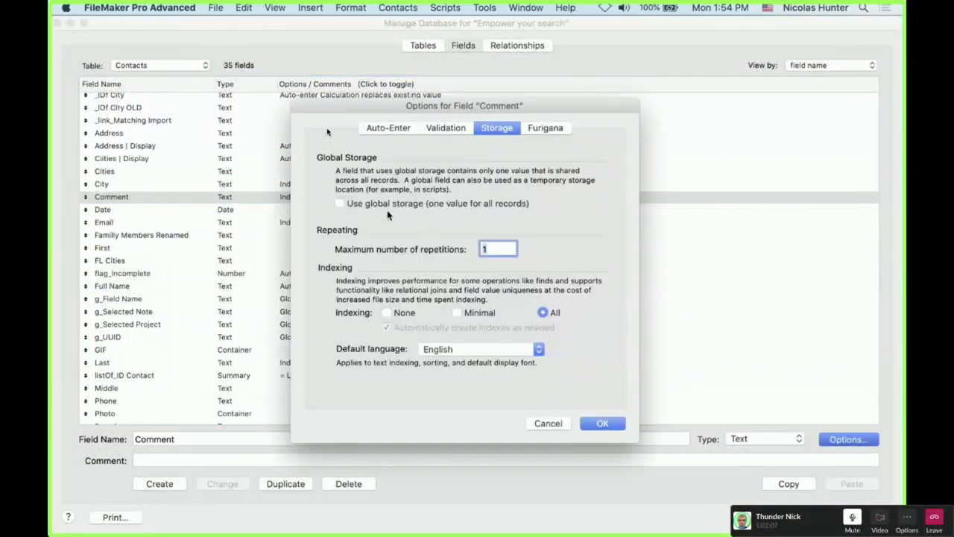
click(387, 313)
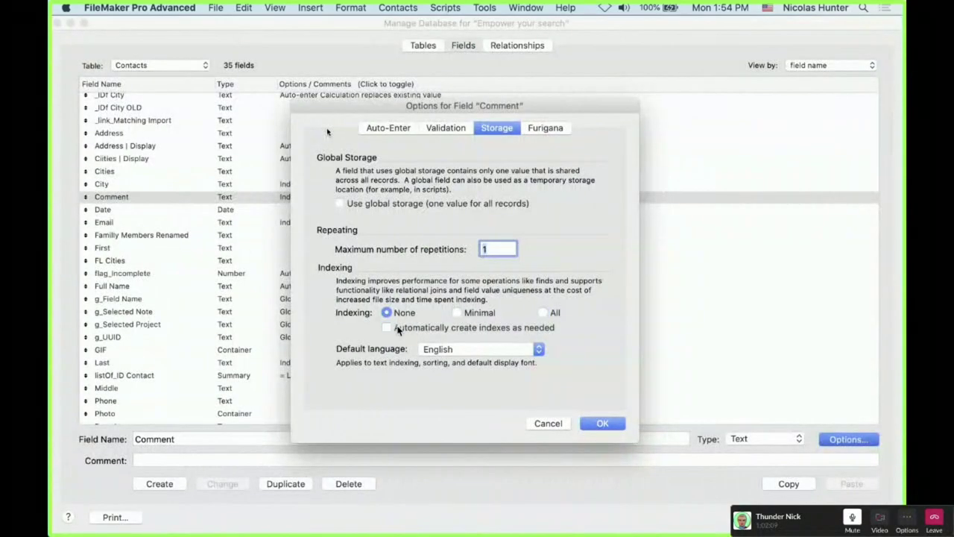
click(617, 421)
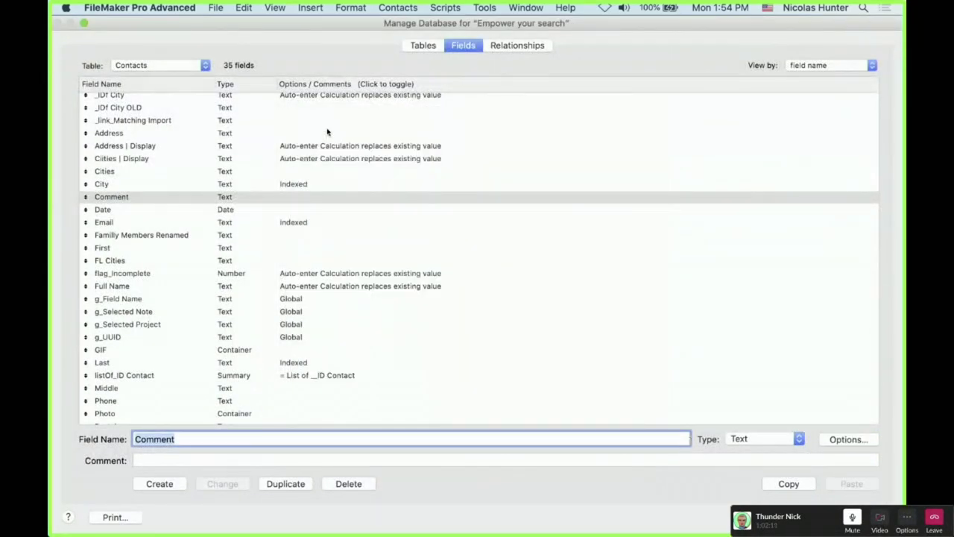
Close Manage Database, quit FileMaker, then reopen and quit the database once more
key(Return)
key(super+q)
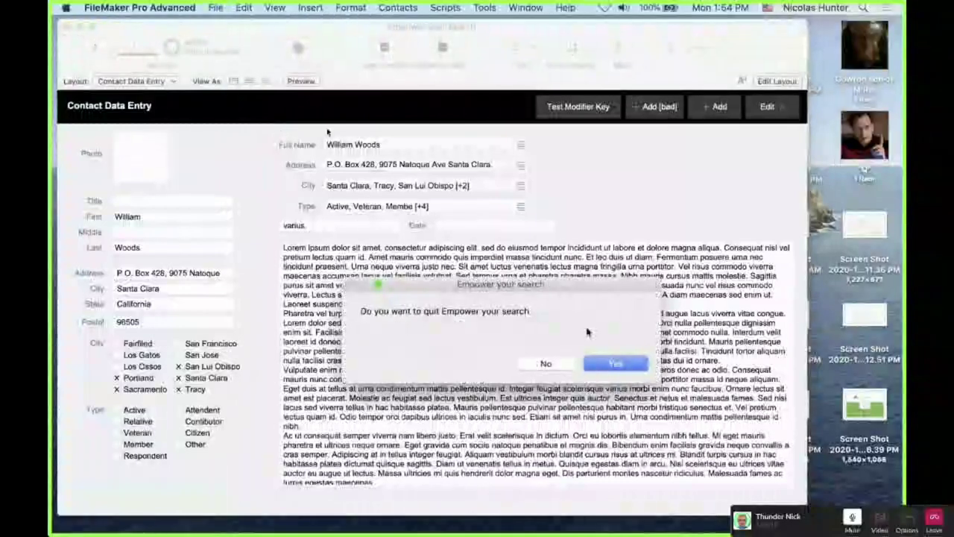
click(616, 364)
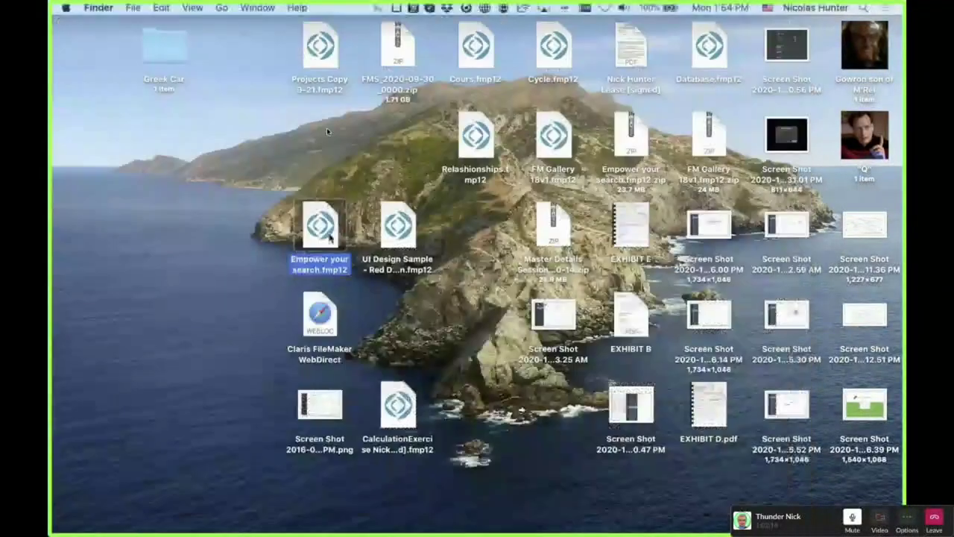
double_click(321, 228)
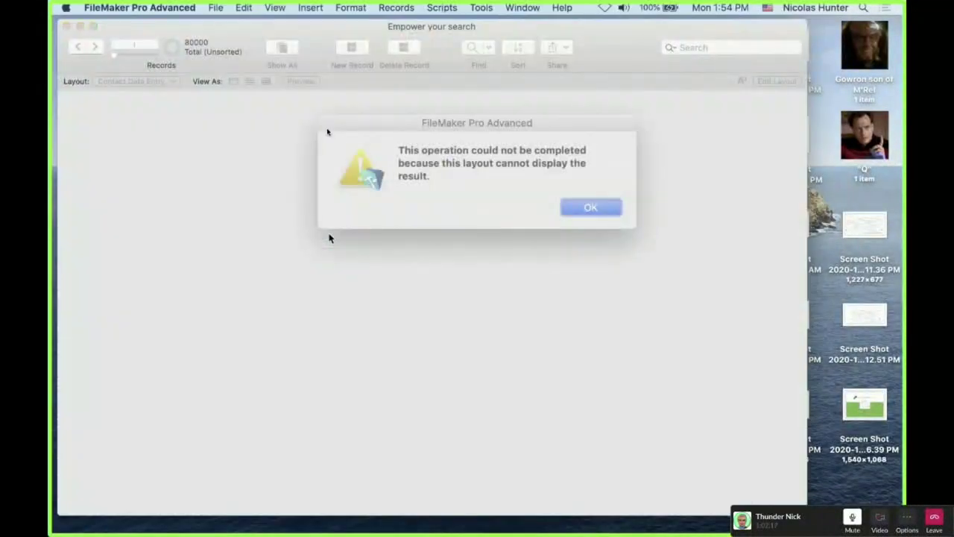
key(Return)
key(super+q)
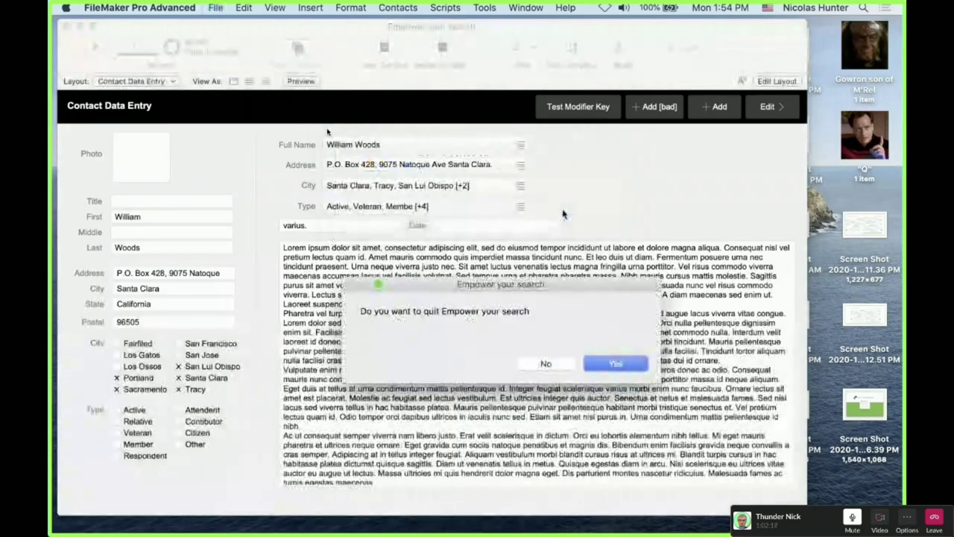
click(624, 366)
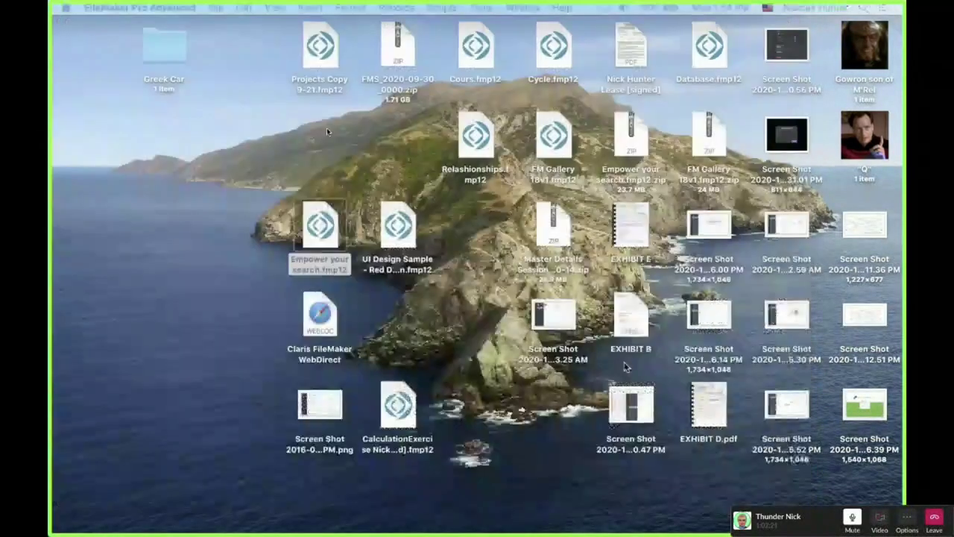
Confirm the file is now 506.7 MB in Get Info, then reopen it and open the File menu
click(317, 226)
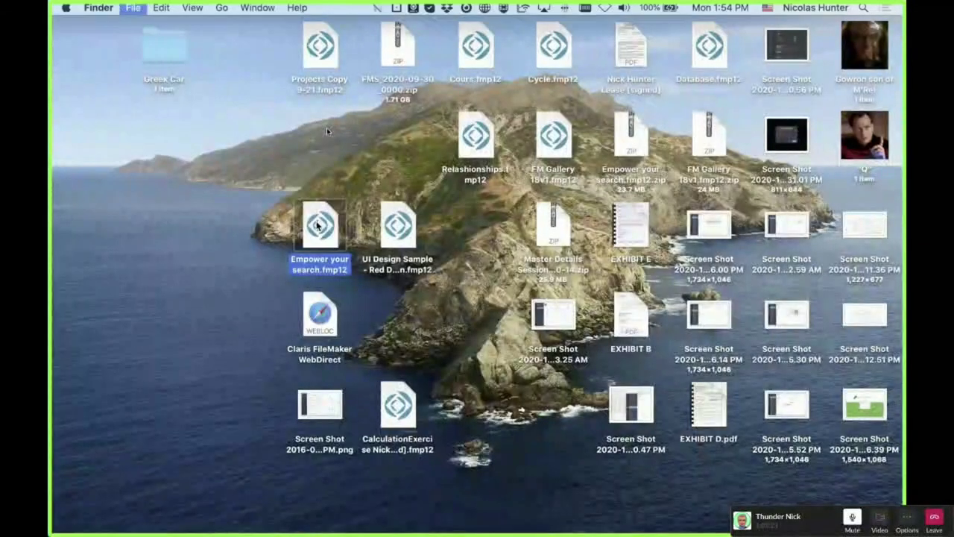
key(super+i)
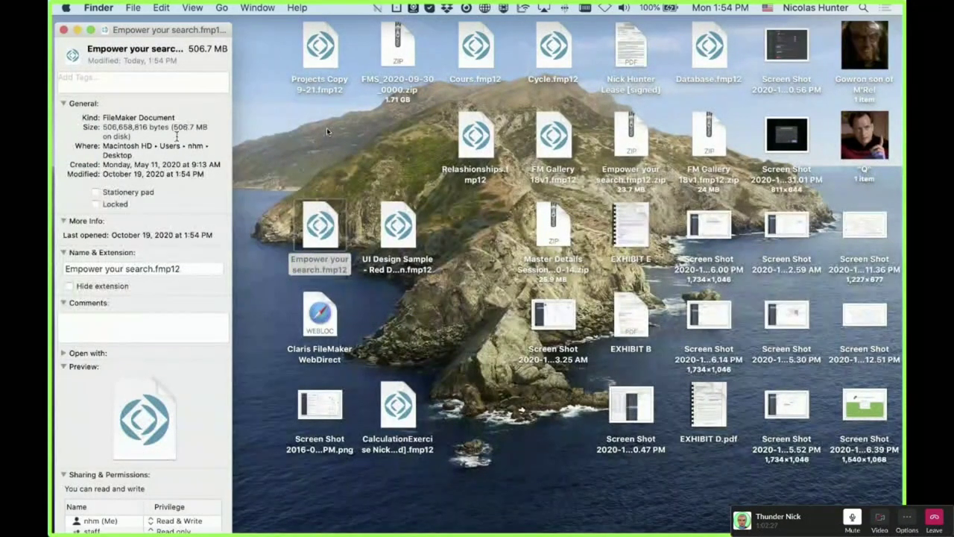
key(super+w)
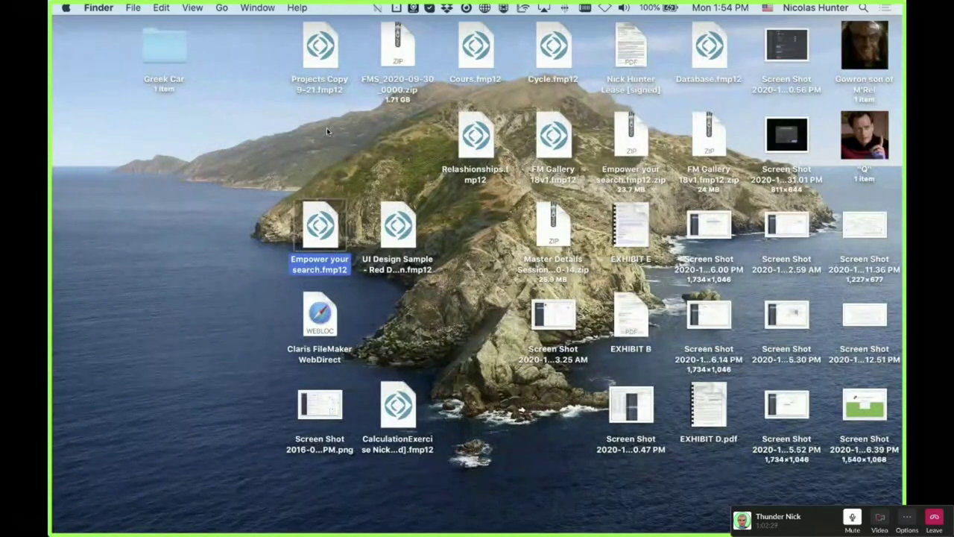
double_click(328, 243)
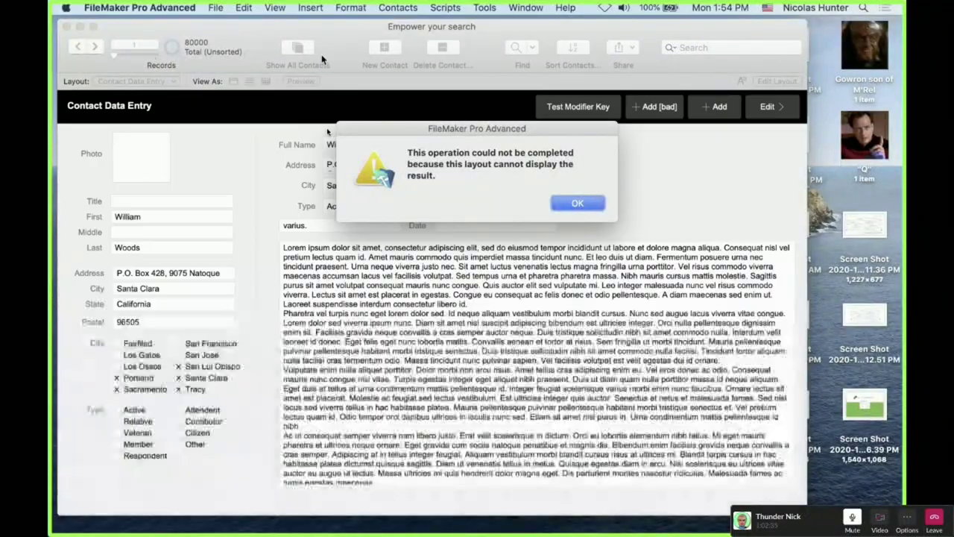
key(Return)
click(215, 7)
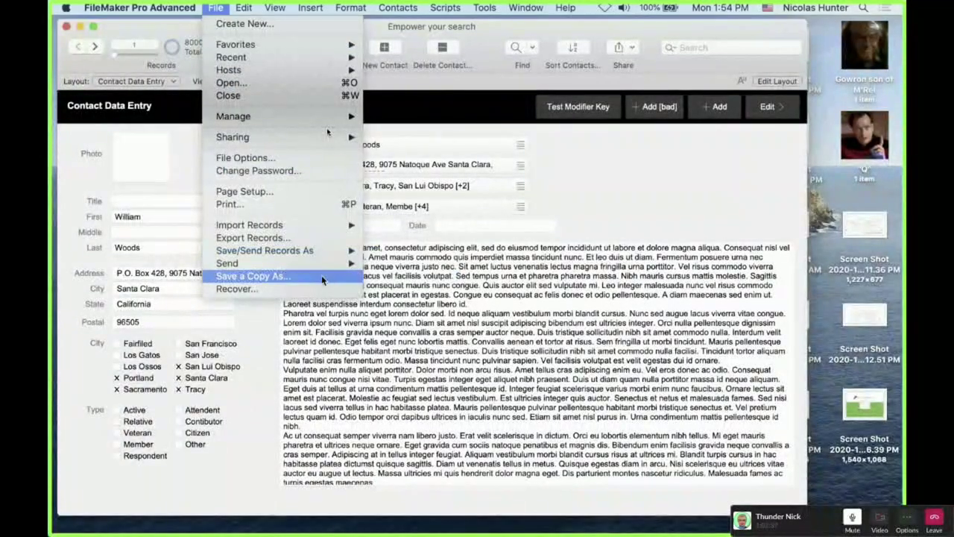
Save a compacted (smaller) copy as Empower your search Copy.fmp12, then quit FileMaker
click(321, 275)
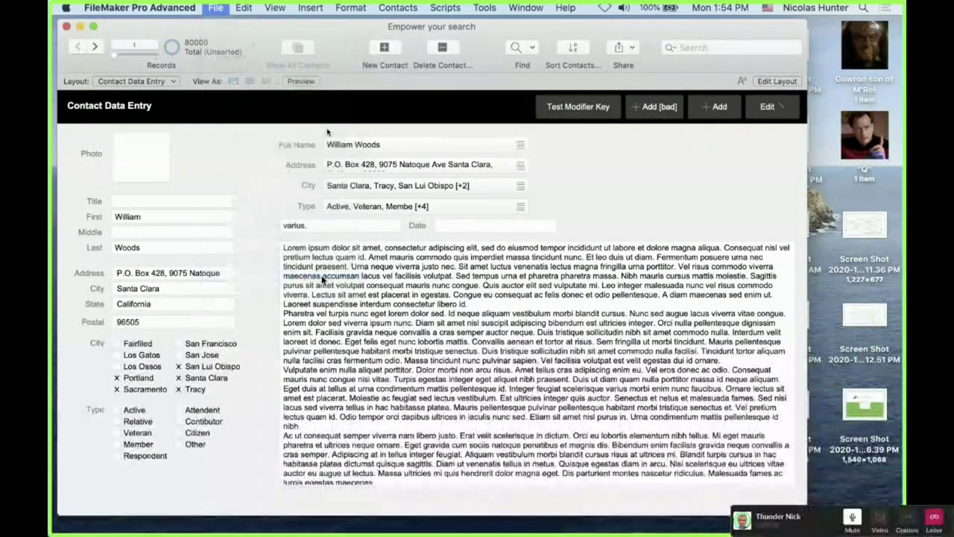
click(313, 375)
click(313, 390)
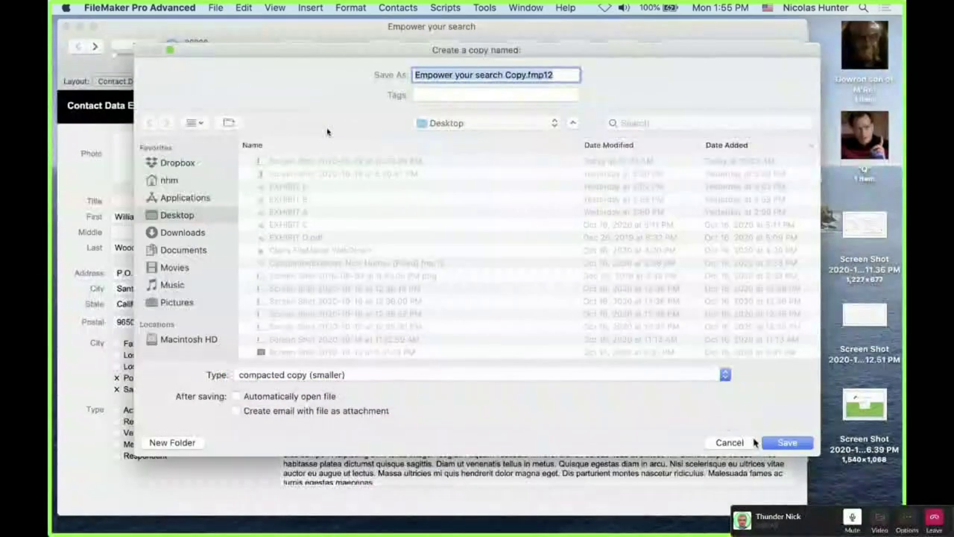
click(784, 444)
key(super+period)
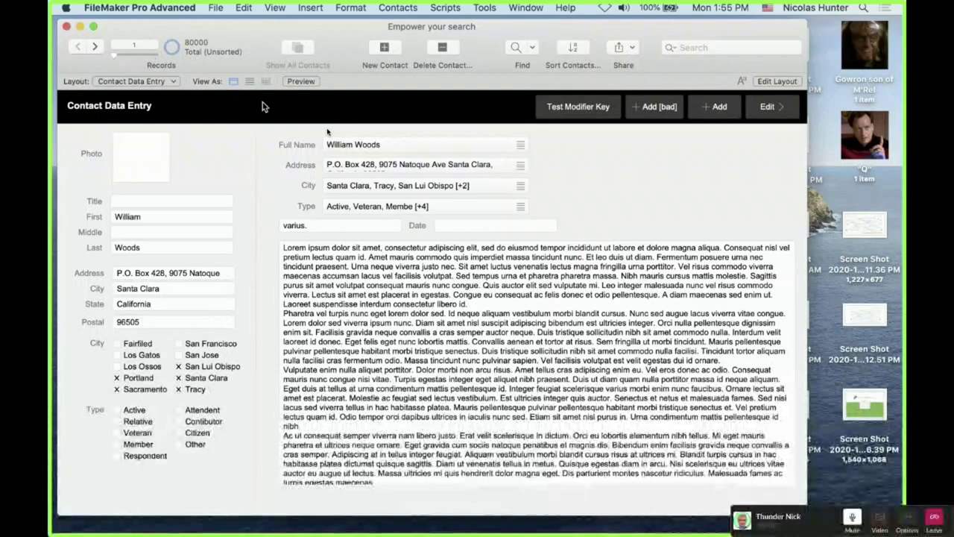
key(super+w)
Open Empower your search Copy.fmp12 from the Desktop to test it, then quit it
click(616, 364)
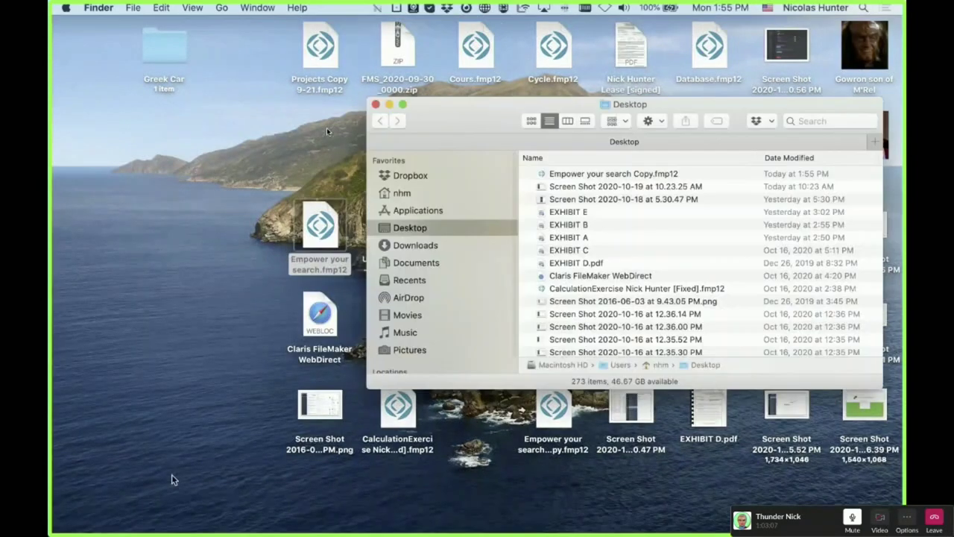
click(550, 176)
double_click(550, 178)
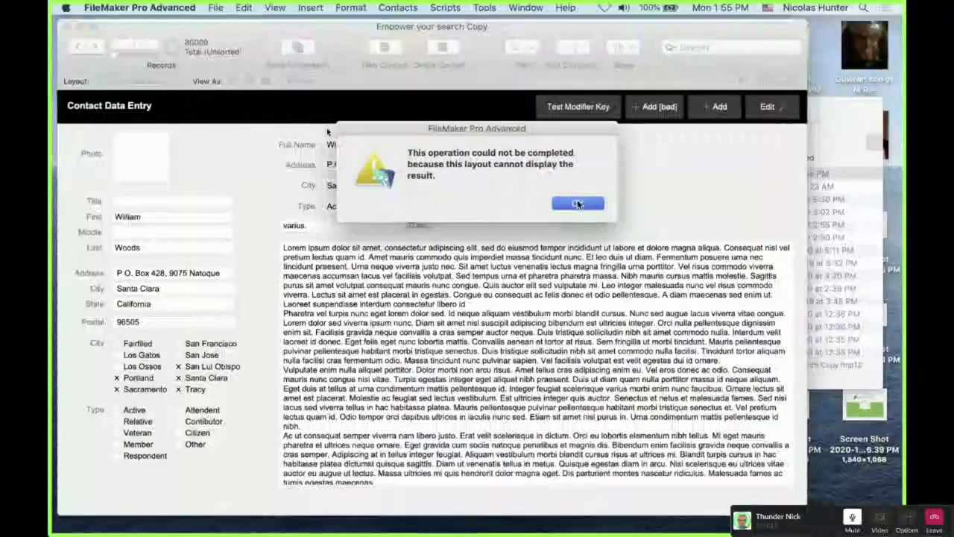
click(577, 201)
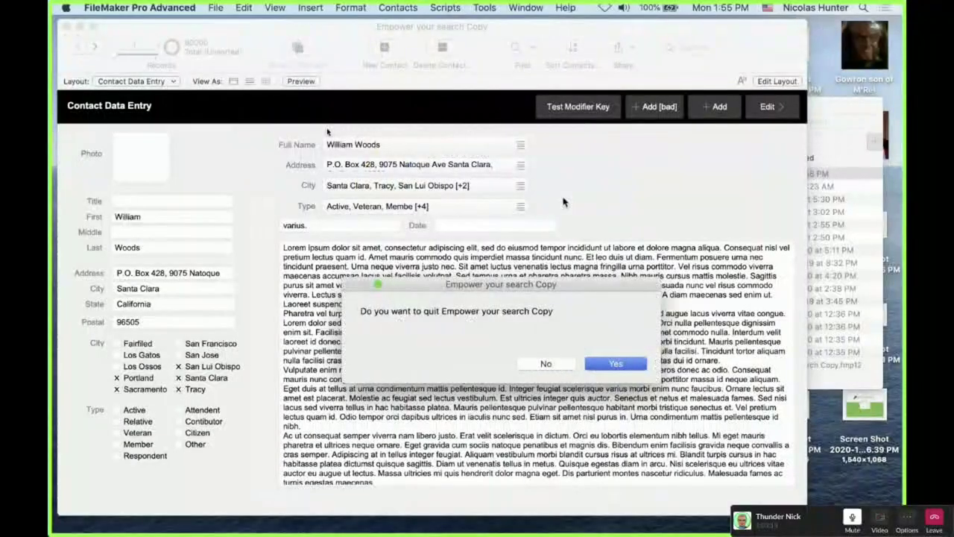
key(Return)
Compare the copy's 425.9 MB size with the original's 506.7 MB in Get Info, then close the windows
key(super+i)
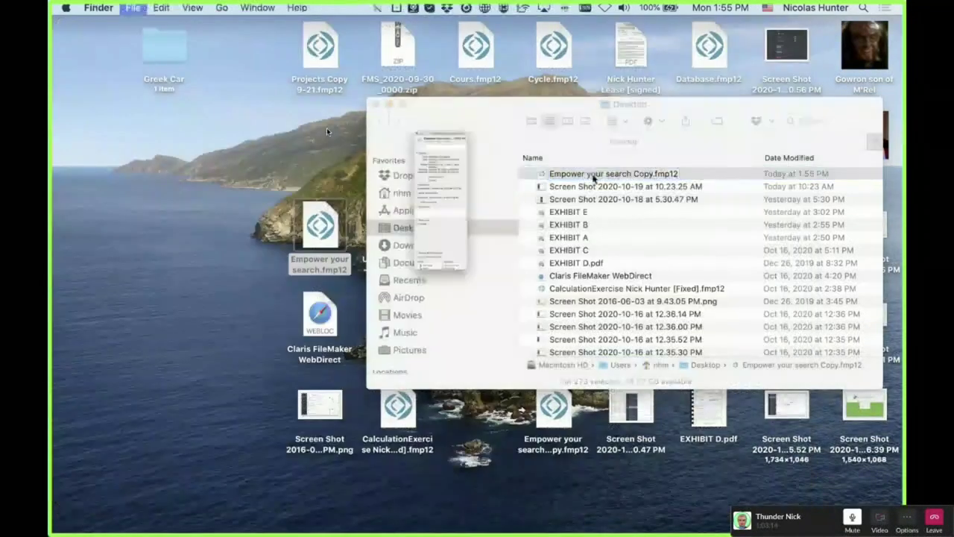
click(314, 229)
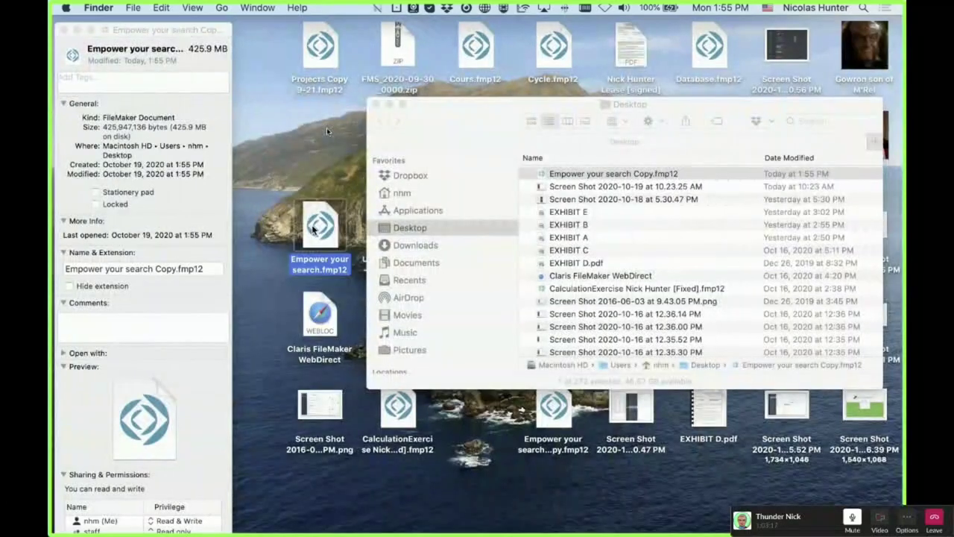
key(super+i)
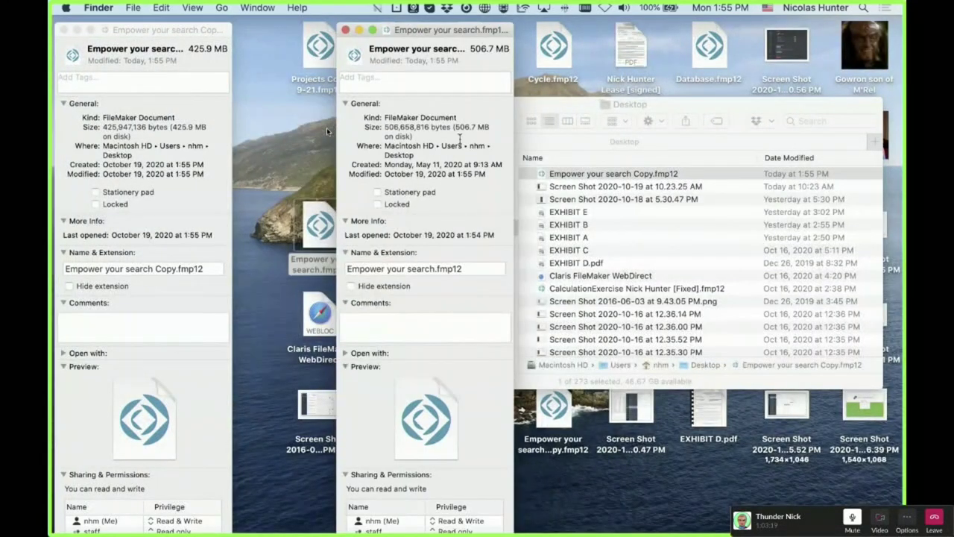
drag(533, 109, 653, 190)
click(483, 186)
drag(444, 30, 347, 26)
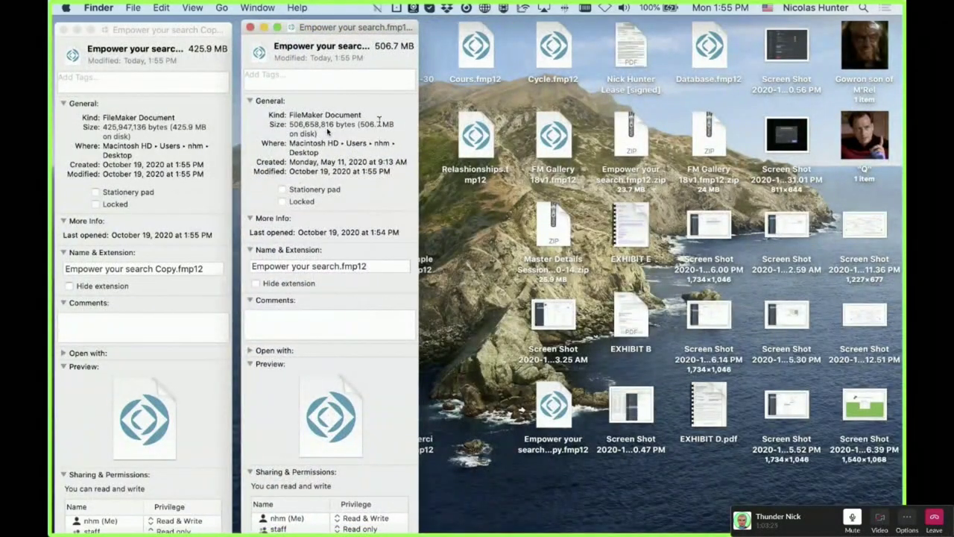
click(251, 28)
click(64, 30)
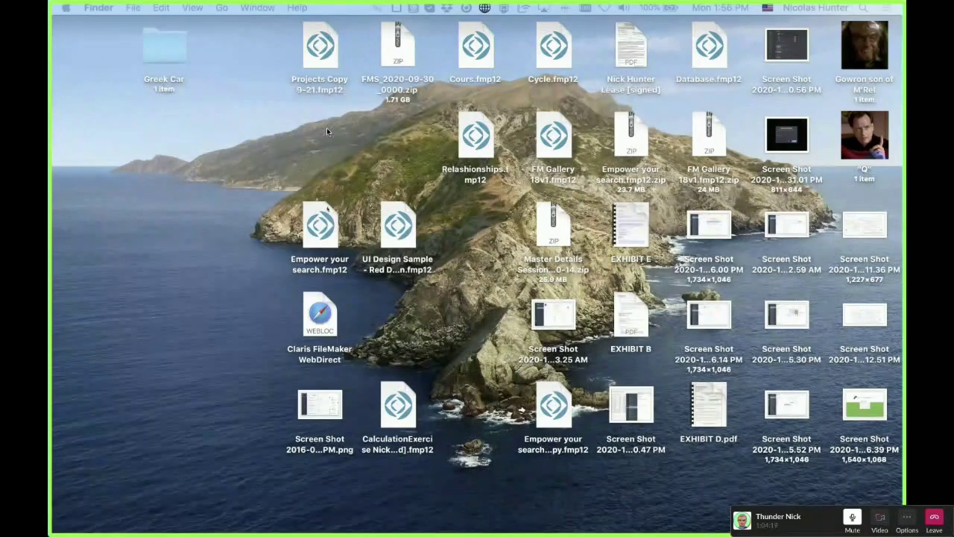
Reopen the database and review the Contacts fields First, Email and Full Name in Manage Database
double_click(326, 211)
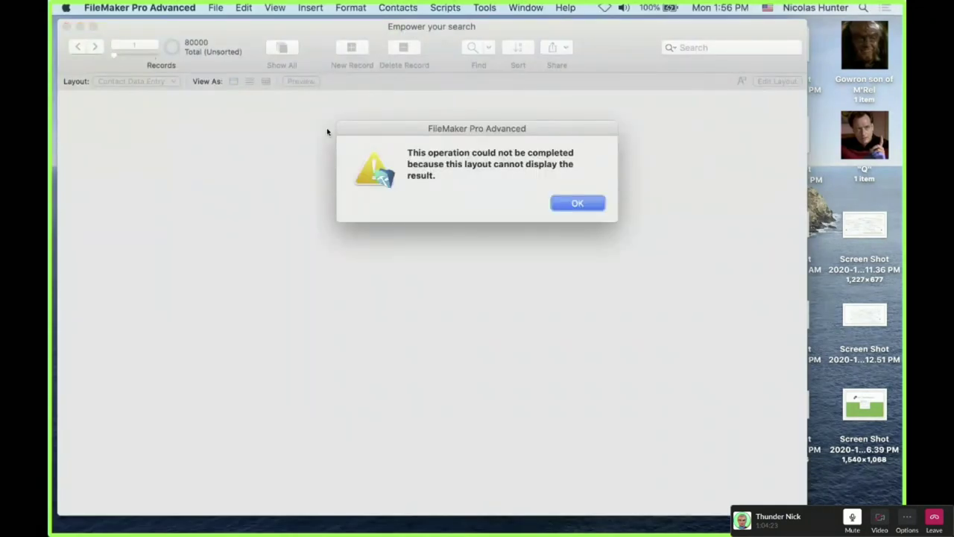
key(Return)
key(super+shift+d)
click(193, 186)
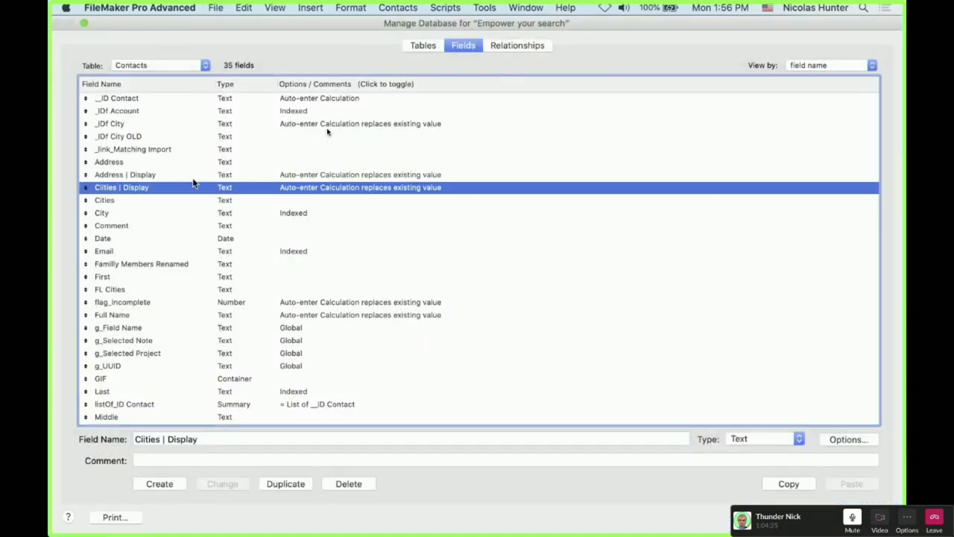
shift+click(185, 174)
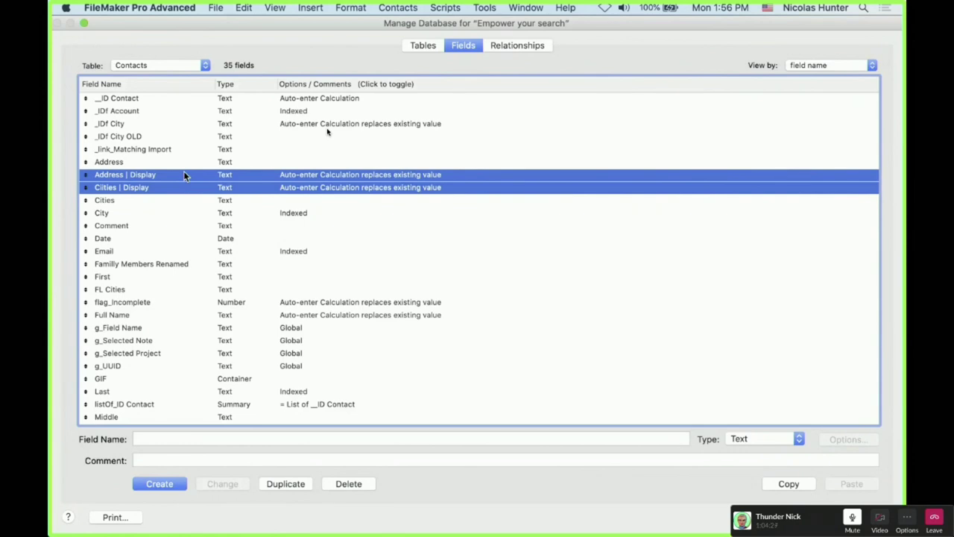
click(284, 306)
shift+click(280, 314)
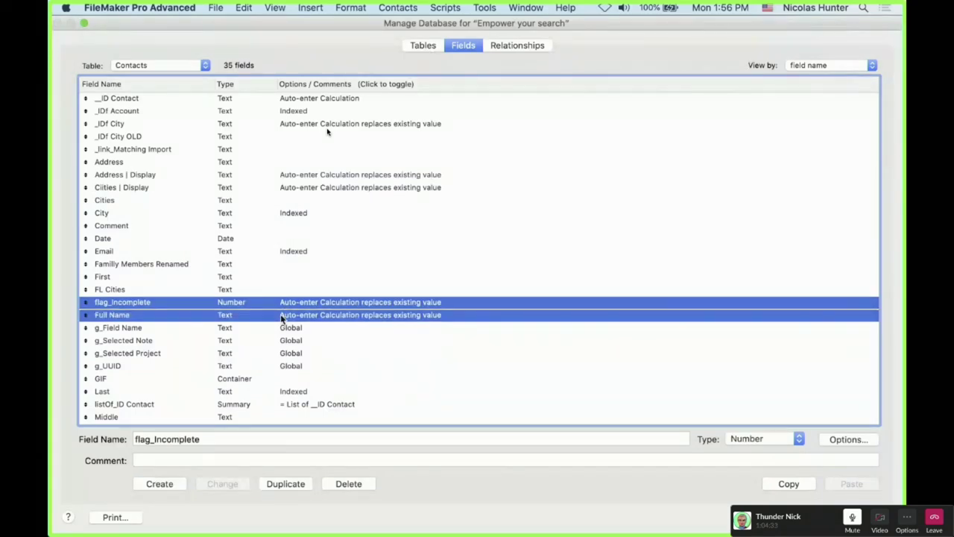
click(246, 278)
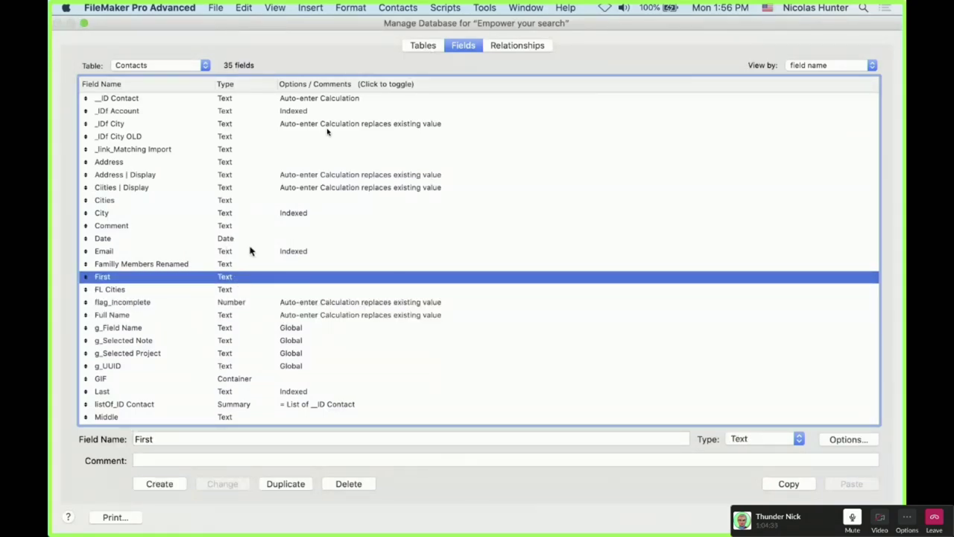
click(251, 253)
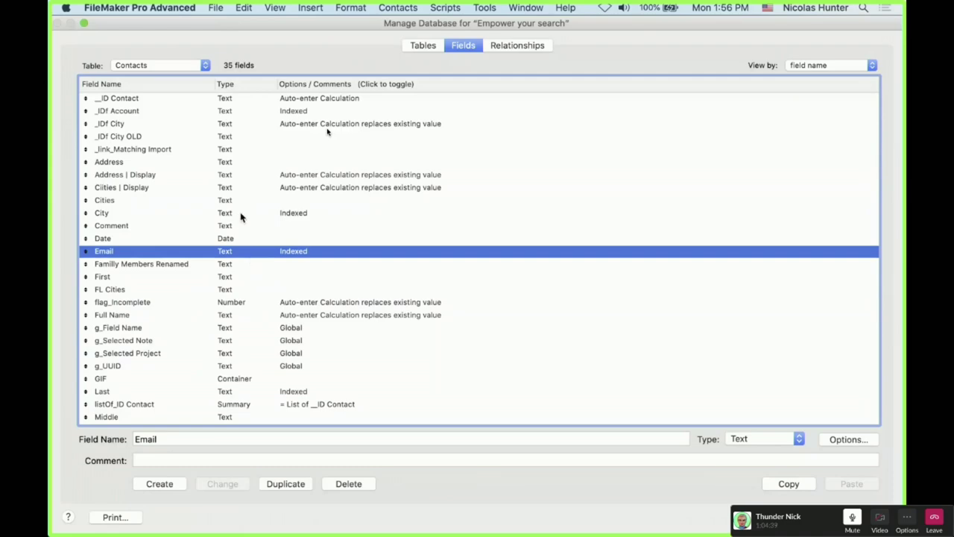
scroll(121, 276, down, 5)
key(Escape)
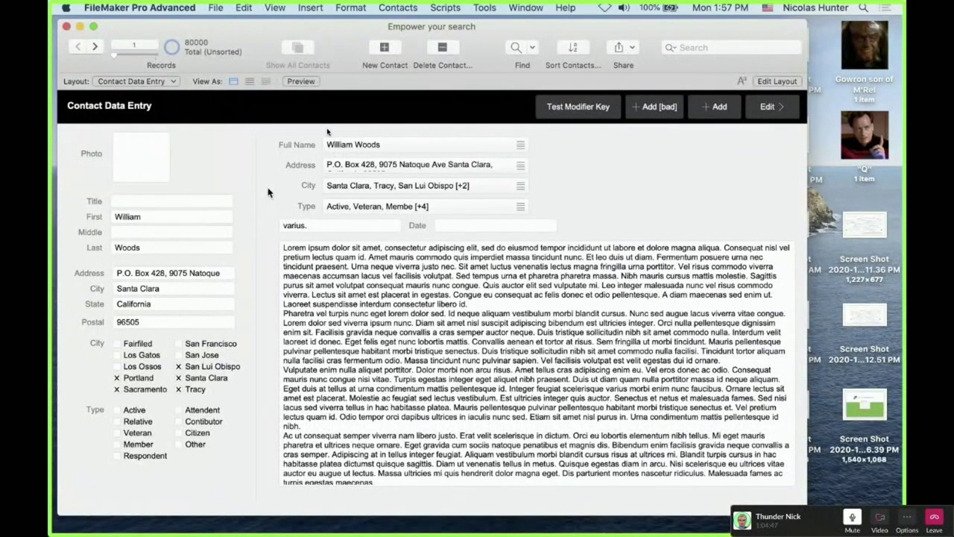
Review the Type | Display, Cities | Display and Address | Display field definitions, then return to Contact Data Entry
click(208, 203)
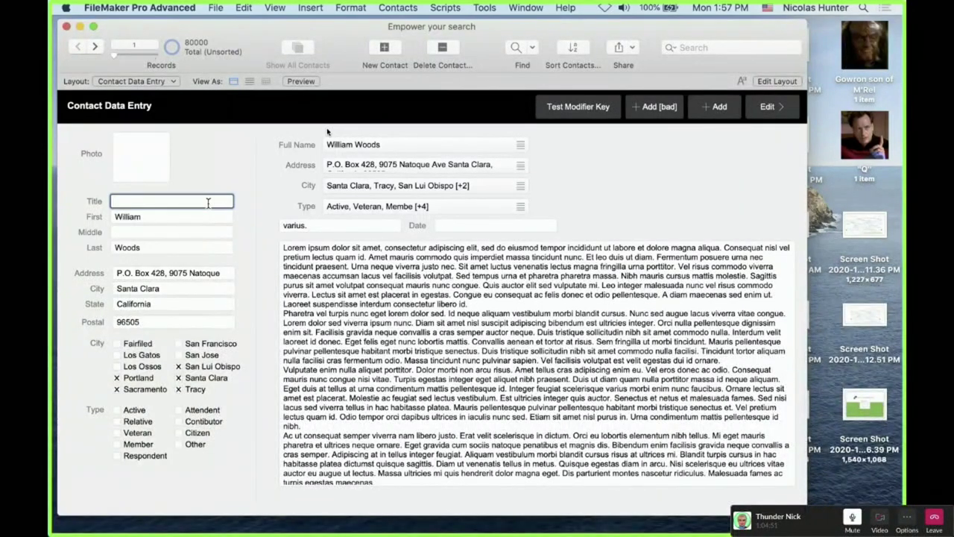
click(217, 174)
key(super+shift+d)
scroll(353, 268, down, 5)
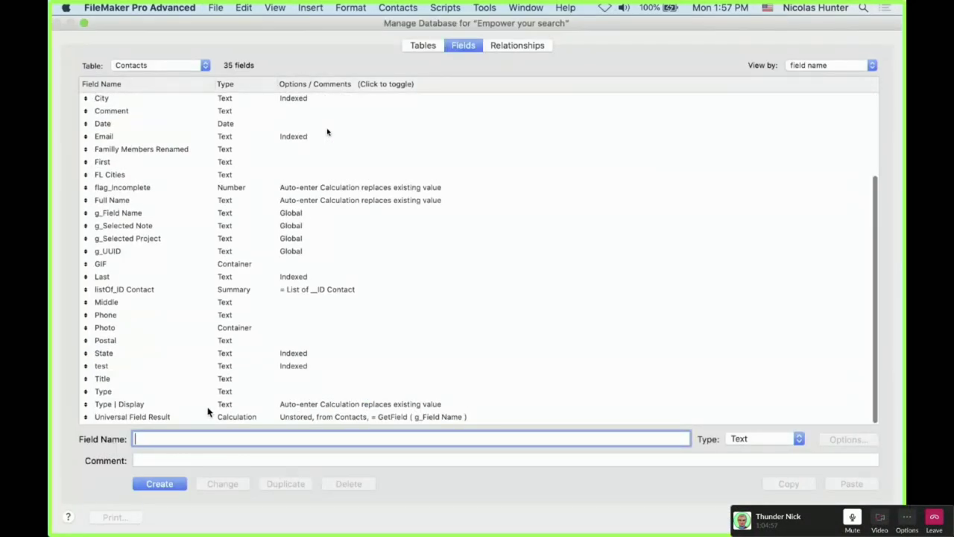
click(131, 407)
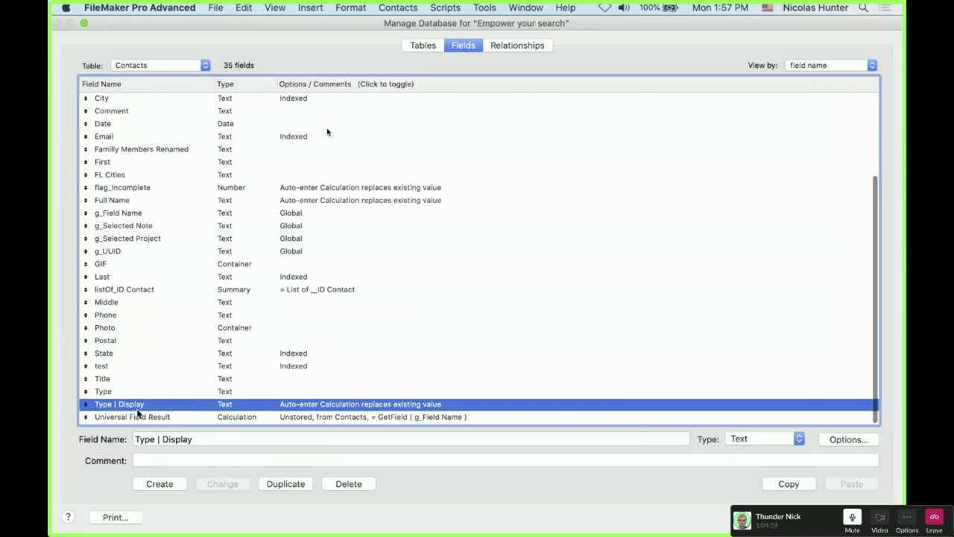
scroll(154, 179, up, 5)
click(140, 179)
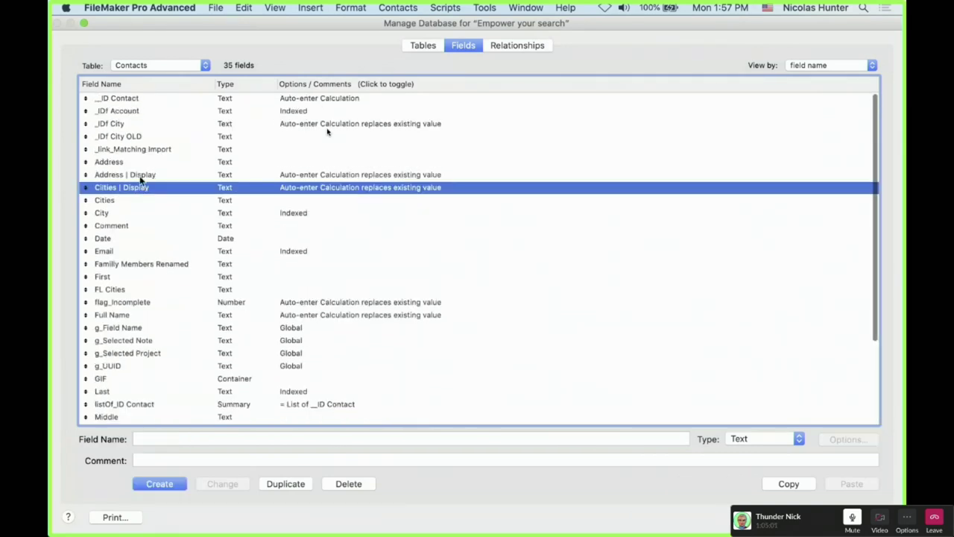
shift+click(140, 176)
scroll(139, 175, down, 5)
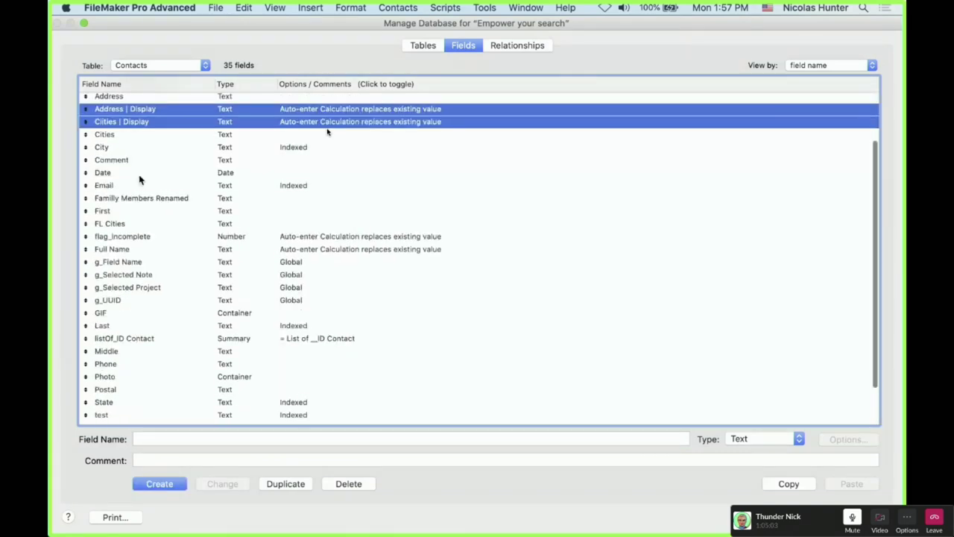
key(Escape)
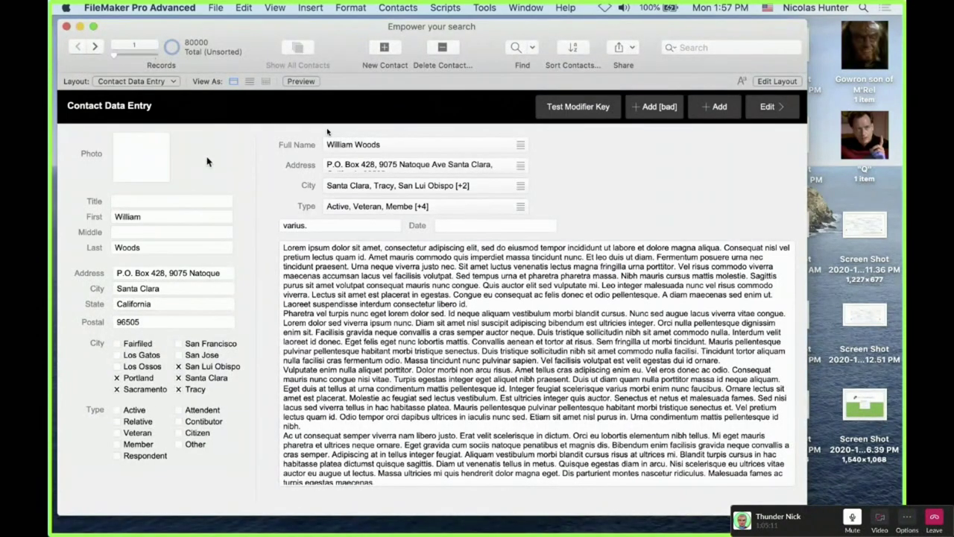
key(super+shift+d)
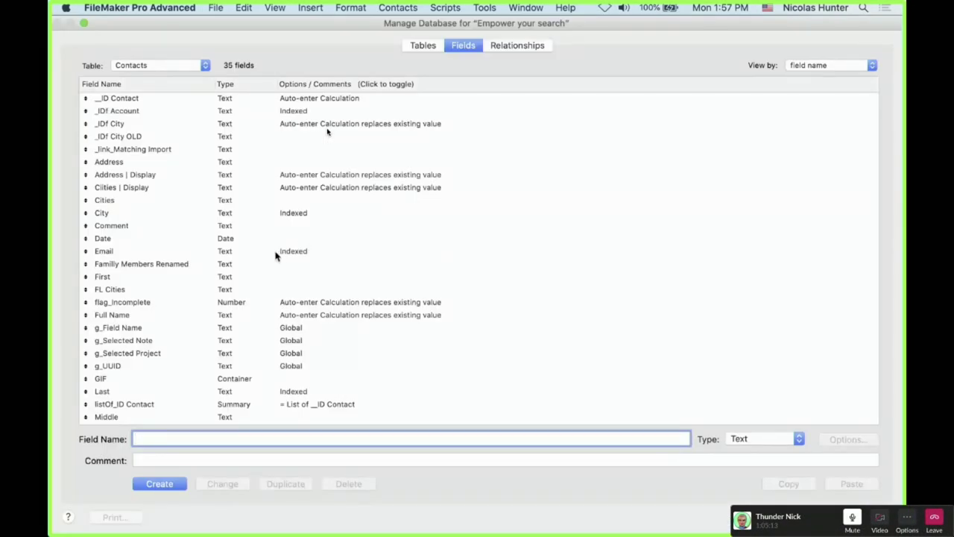
click(262, 253)
super+click(265, 215)
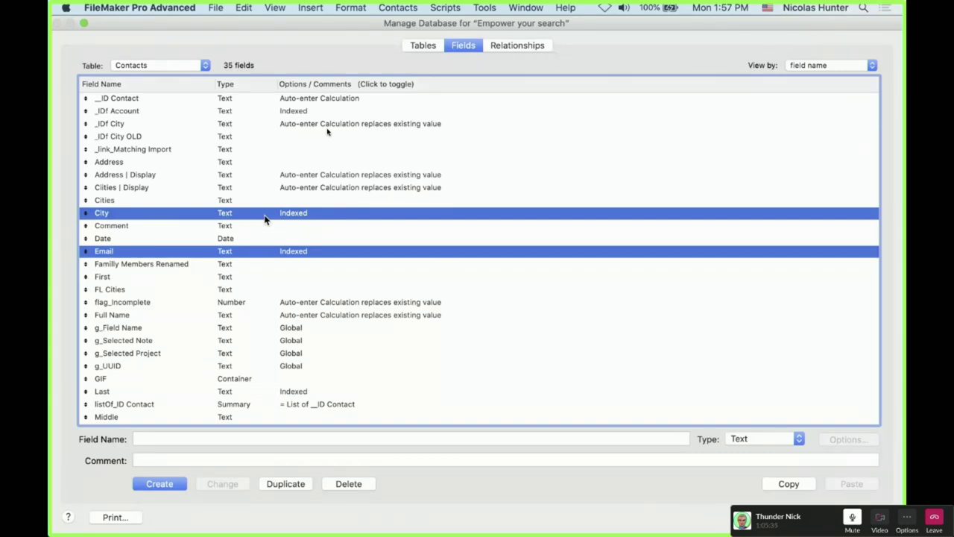
drag(266, 200, 269, 270)
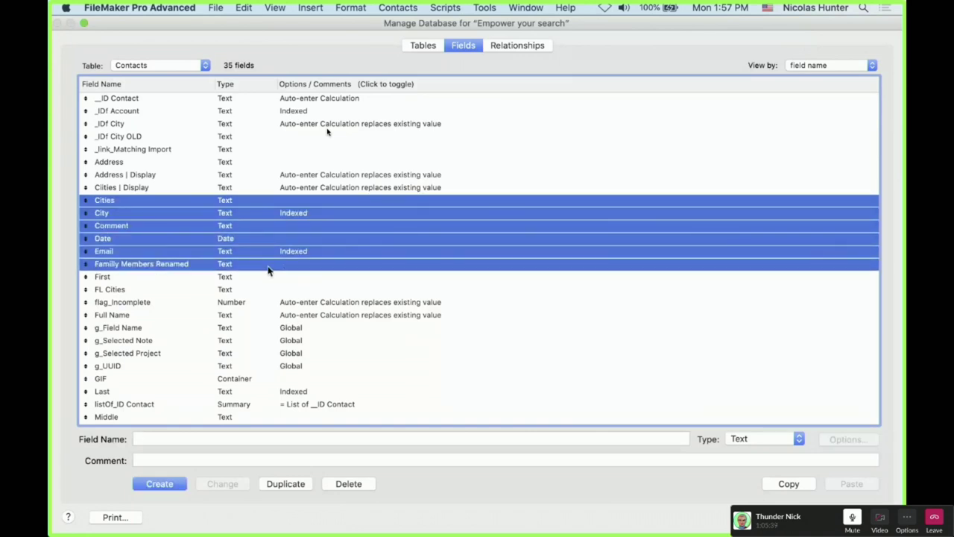
super+click(266, 291)
super+click(265, 276)
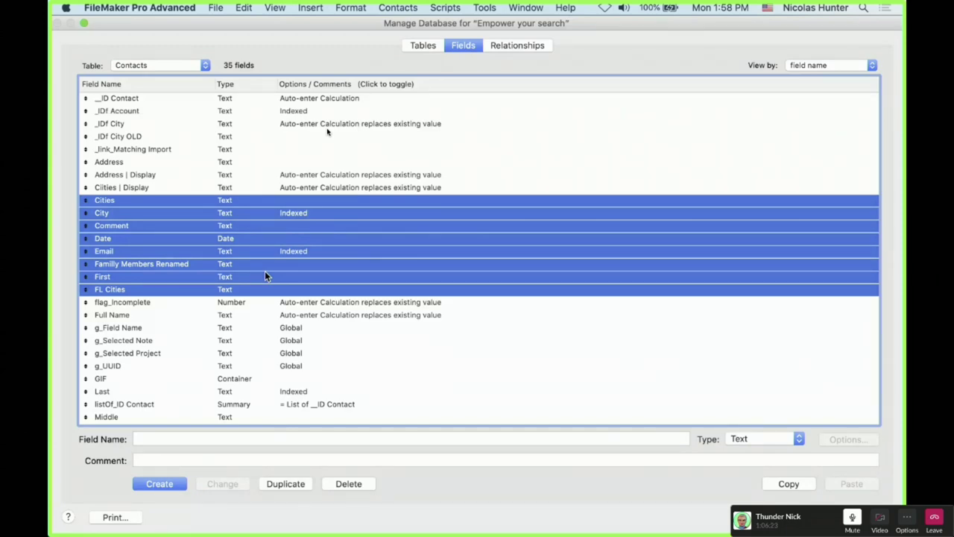
key(Return)
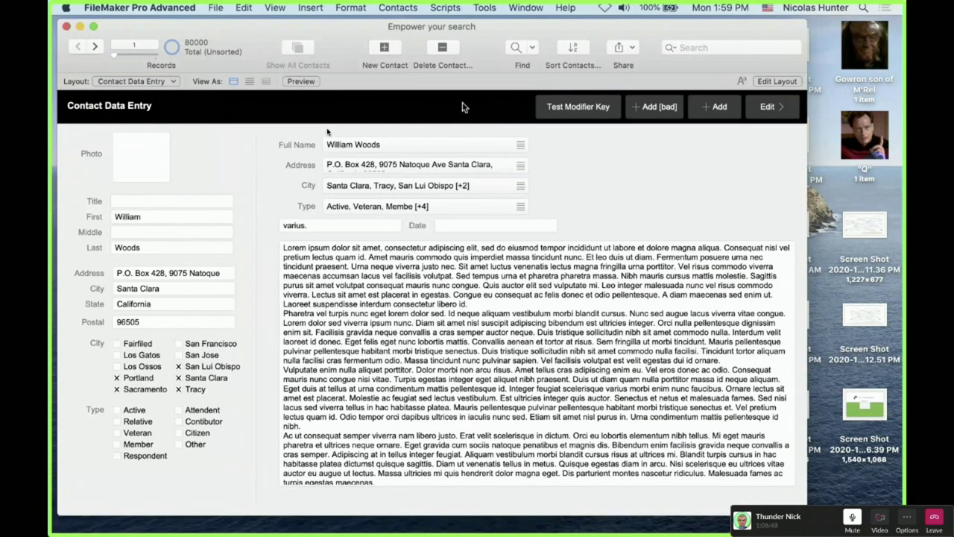
Move to record 2 and delete a large block of its notes text
click(481, 8)
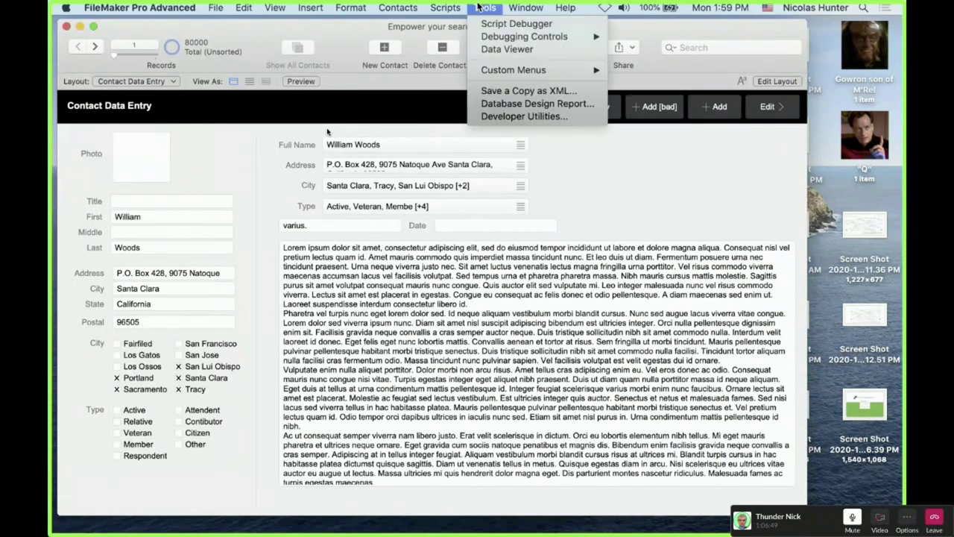
click(481, 45)
click(520, 314)
drag(384, 433, 95, 51)
click(95, 49)
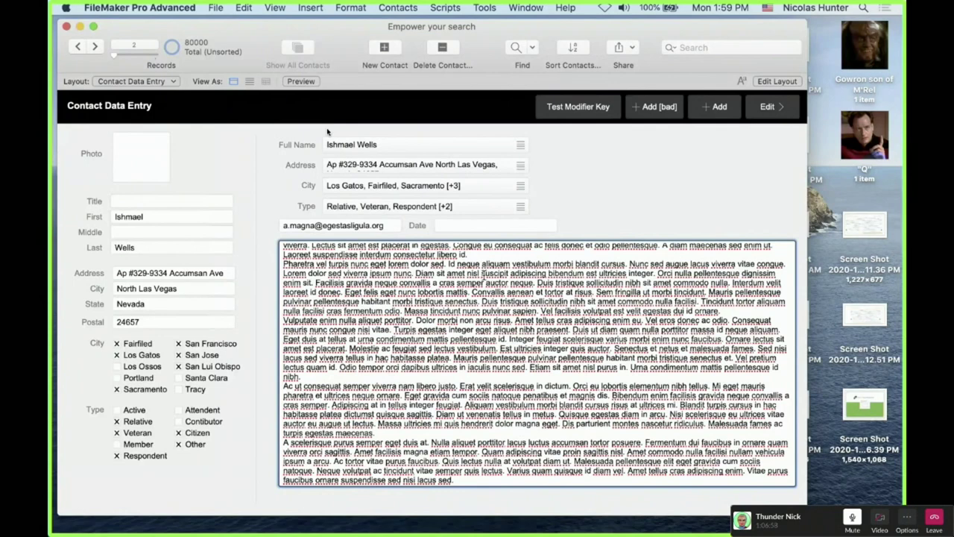
key(shift+Down)
key(shift+Down)
key(shift+Down)
key(shift+Down)
key(shift+Down)
key(shift+Down)
key(shift+Down)
key(shift+Down)
key(shift+Down)
key(shift+Down)
key(shift+Down)
key(shift+Down)
key(shift+Down)
key(shift+Down)
key(shift+Down)
key(shift+Down)
key(shift+Down)
key(shift+Down)
key(shift+Down)
key(shift+Down)
key(Delete)
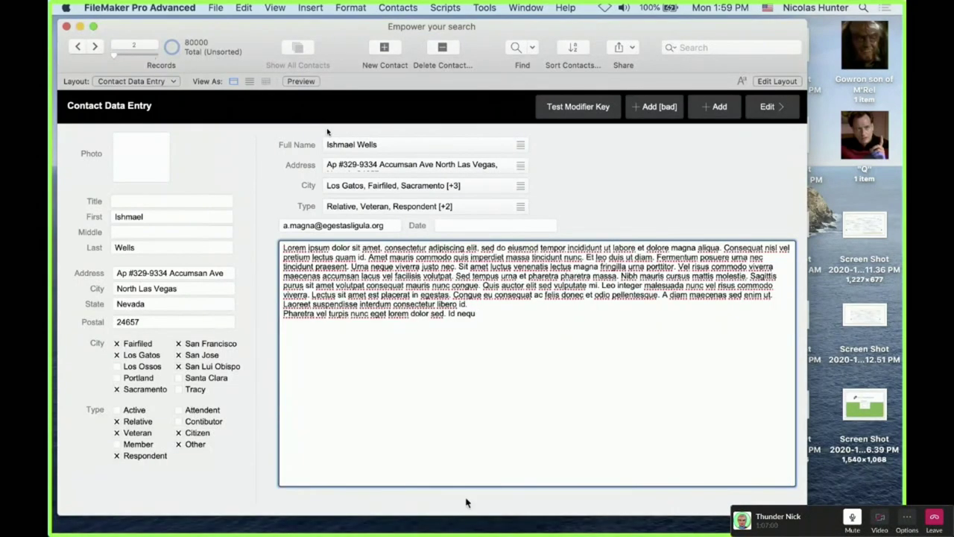
Trim record 2's notes to the opening Lorem ipsum sentence, then leave the field
drag(368, 257, 396, 352)
key(Delete)
click(581, 207)
click(458, 262)
drag(369, 258, 284, 247)
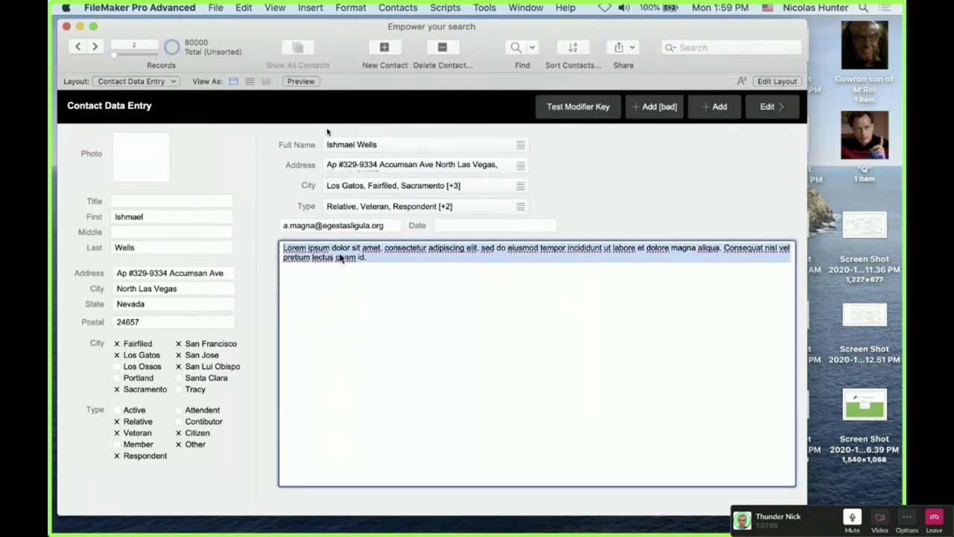
click(415, 275)
drag(378, 258, 253, 243)
click(260, 213)
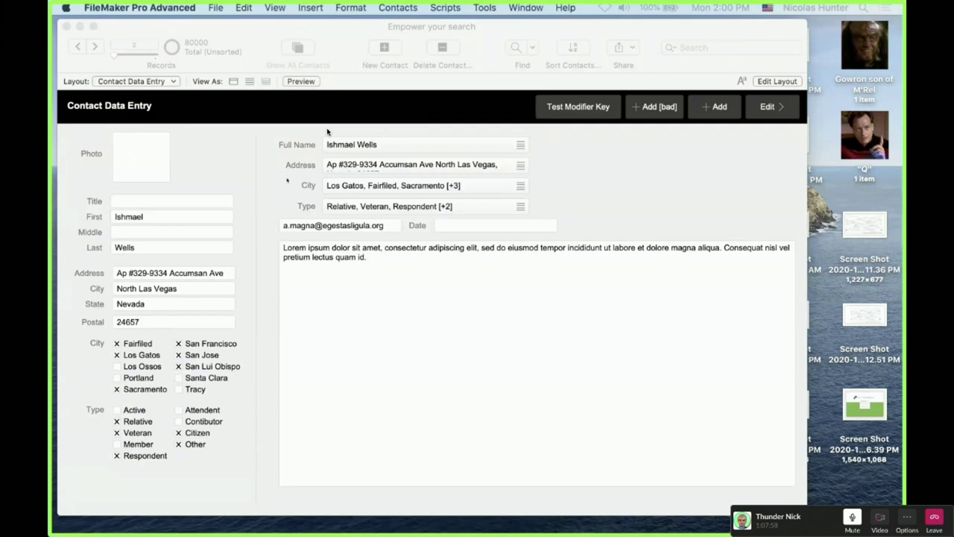
click(137, 231)
click(179, 195)
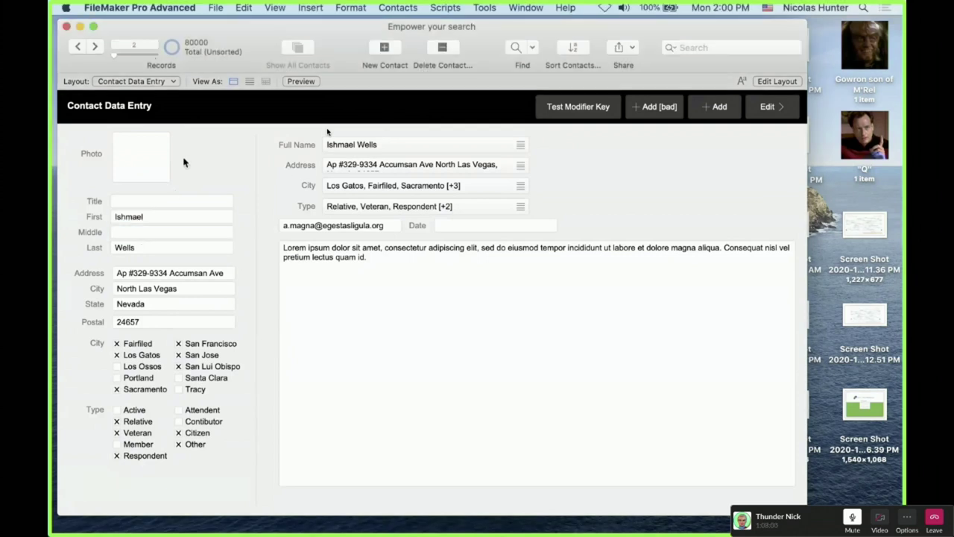
click(128, 82)
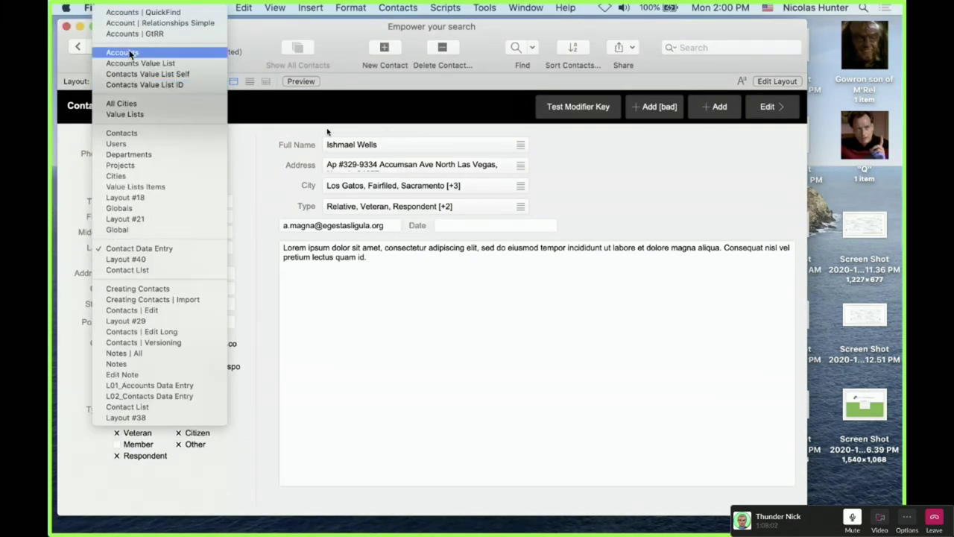
Switch to the Accounts layout and set the __ID Account field's indexing to None
click(248, 194)
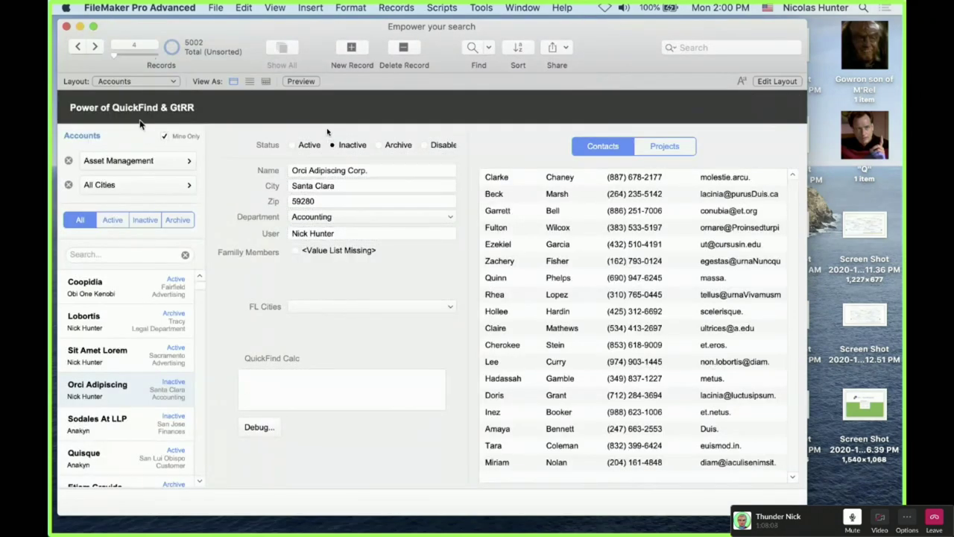
key(super+shift+d)
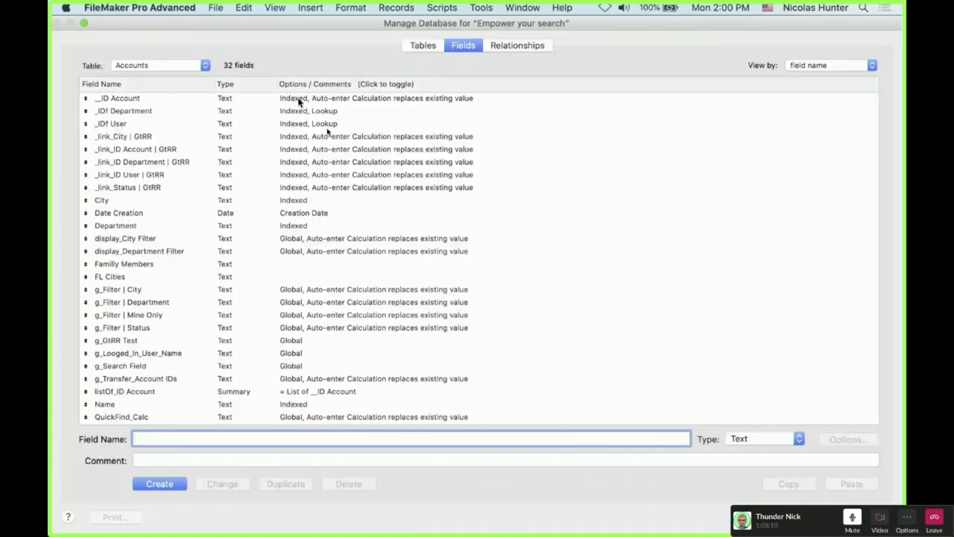
double_click(297, 98)
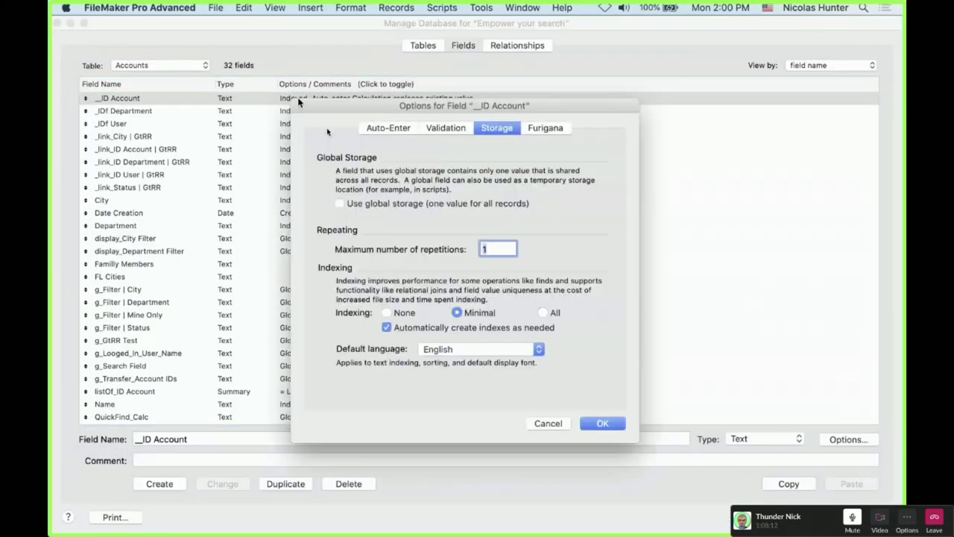
click(387, 312)
click(602, 422)
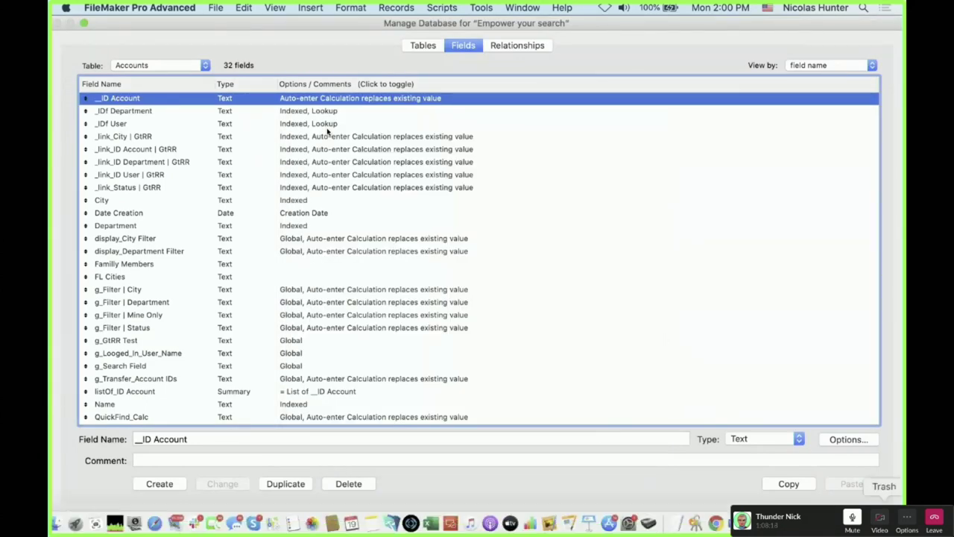
key(Return)
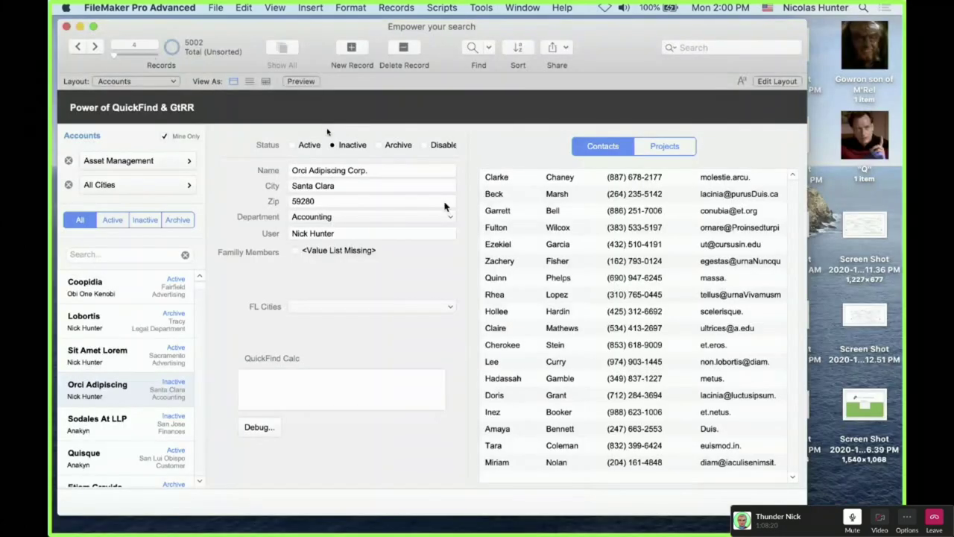
Close and reopen Manage Database to recheck the Accounts table's fields
key(super+shift+d)
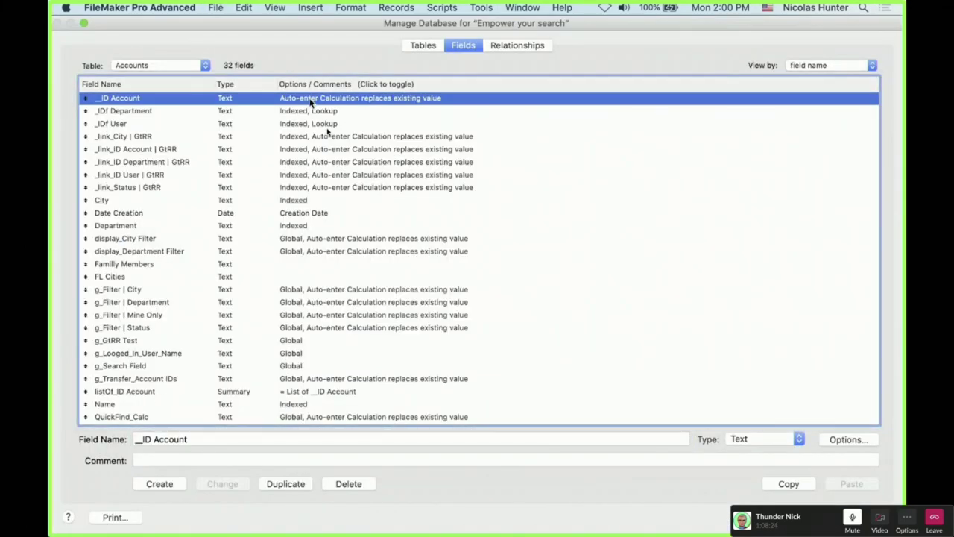
key(Return)
key(super+shift+d)
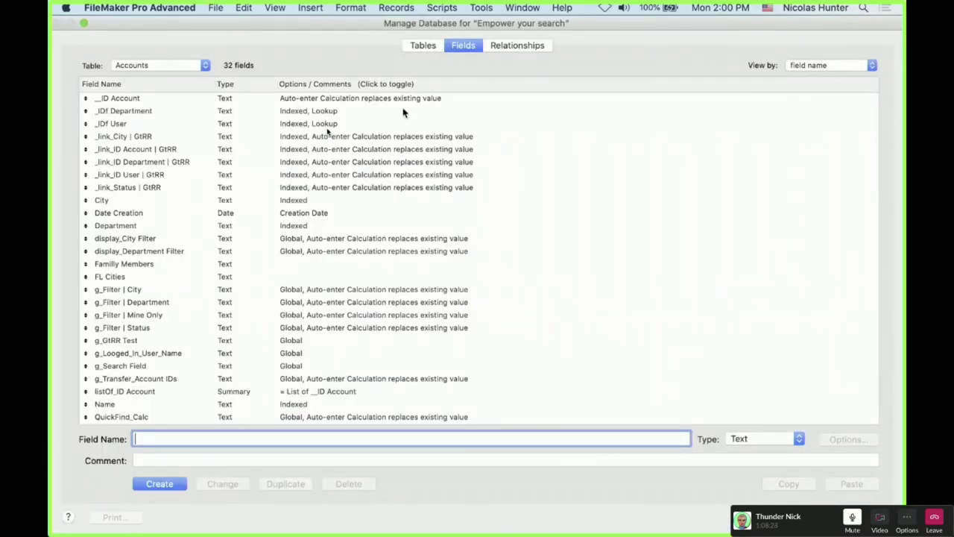
Inspect the Accounts–Contacts relationship details in the relationships graph
click(516, 47)
scroll(480, 286, down, 10)
scroll(480, 286, left, 10)
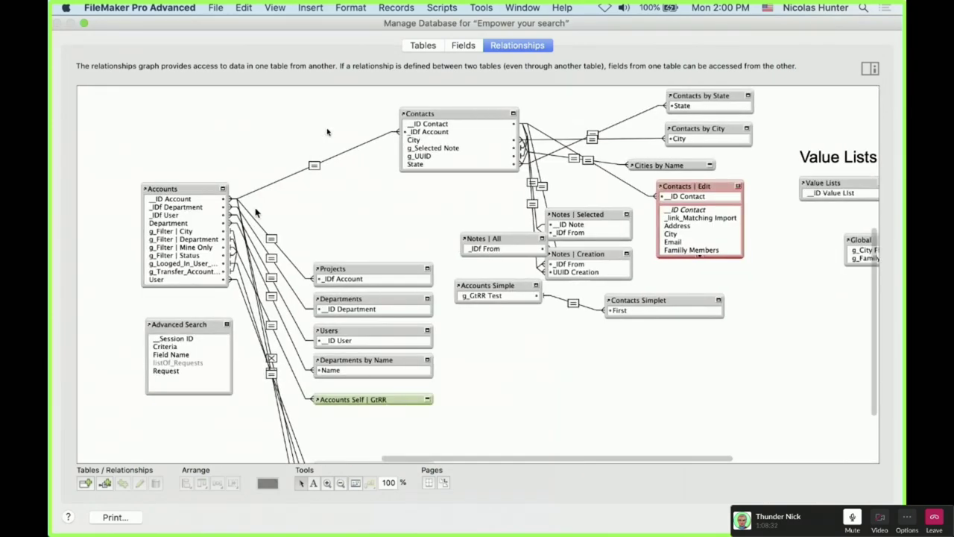
double_click(316, 165)
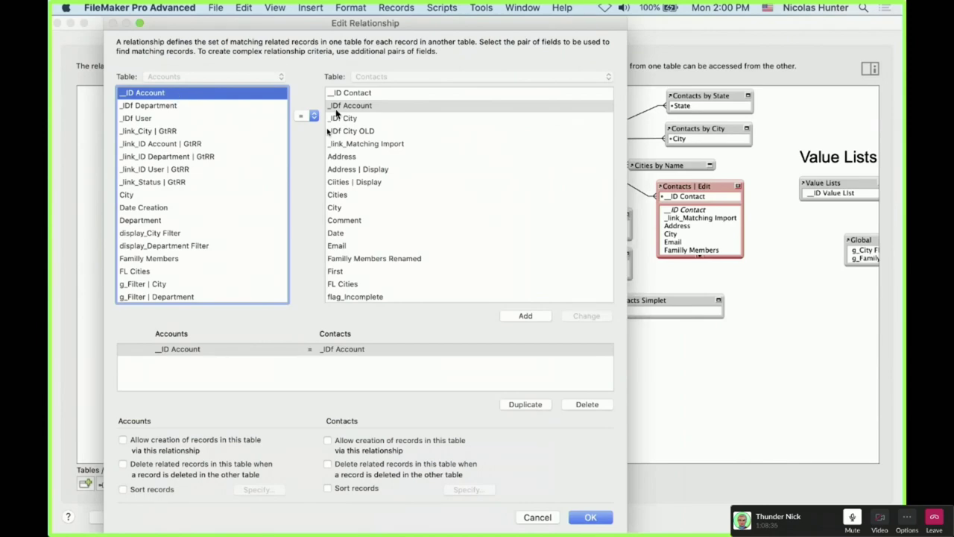
key(Escape)
key(Escape)
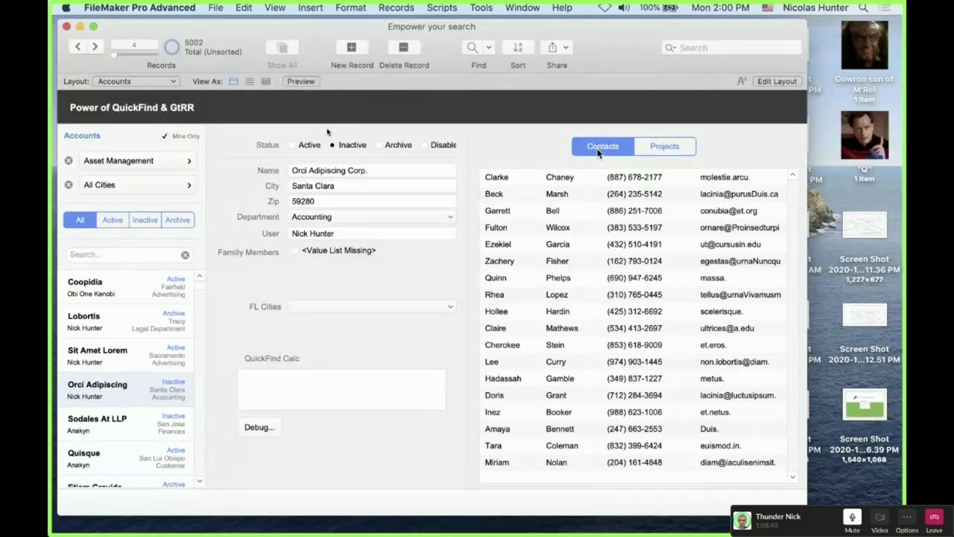
Reopen Manage Database to inspect the __ID Account field, then close it
key(super+shift+d)
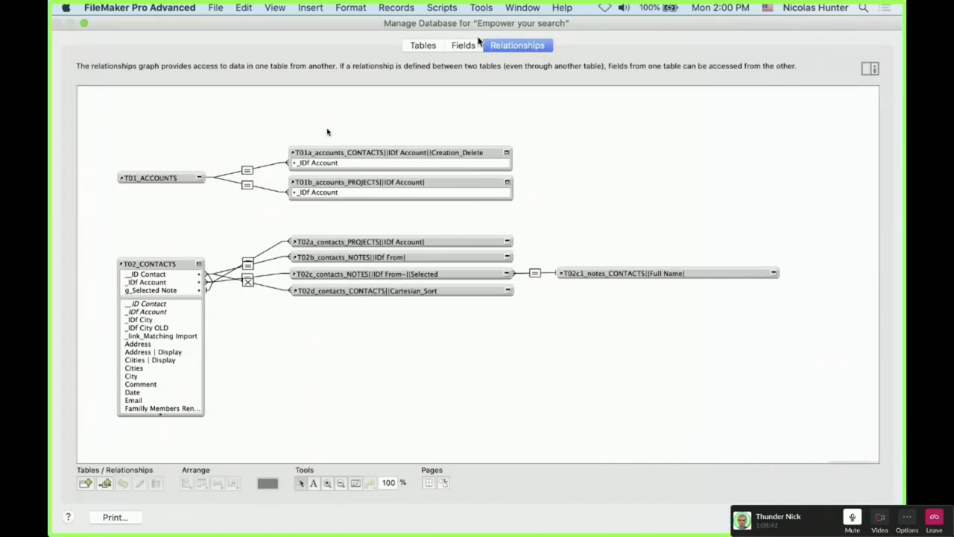
click(460, 45)
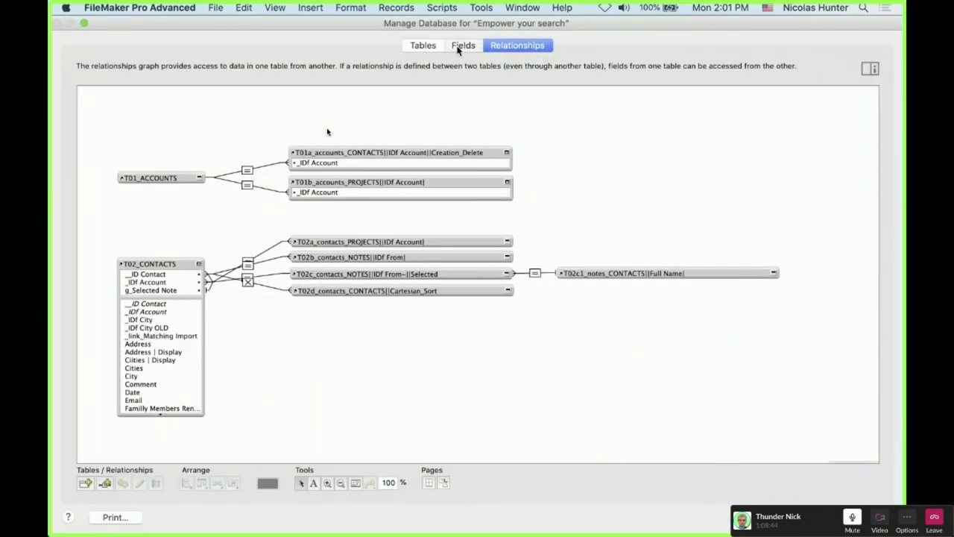
click(171, 98)
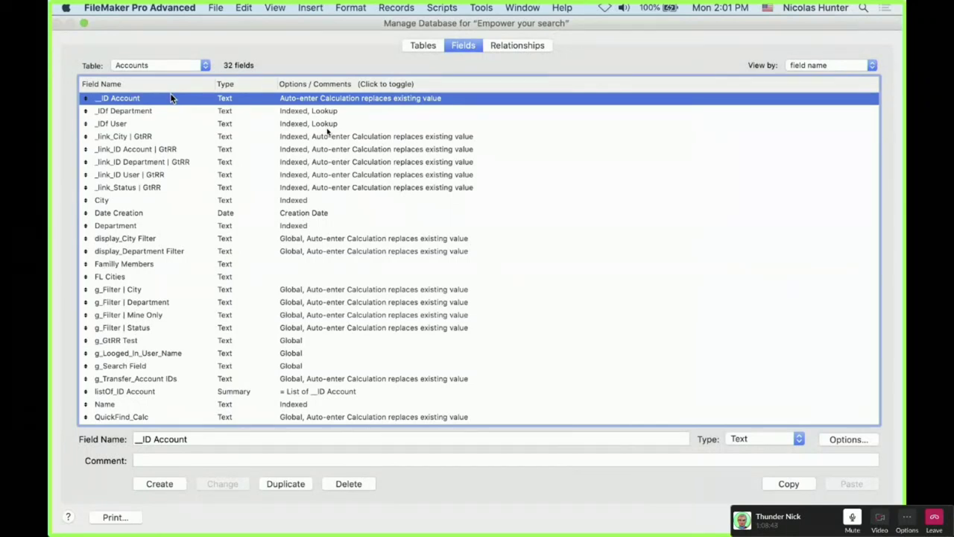
key(Return)
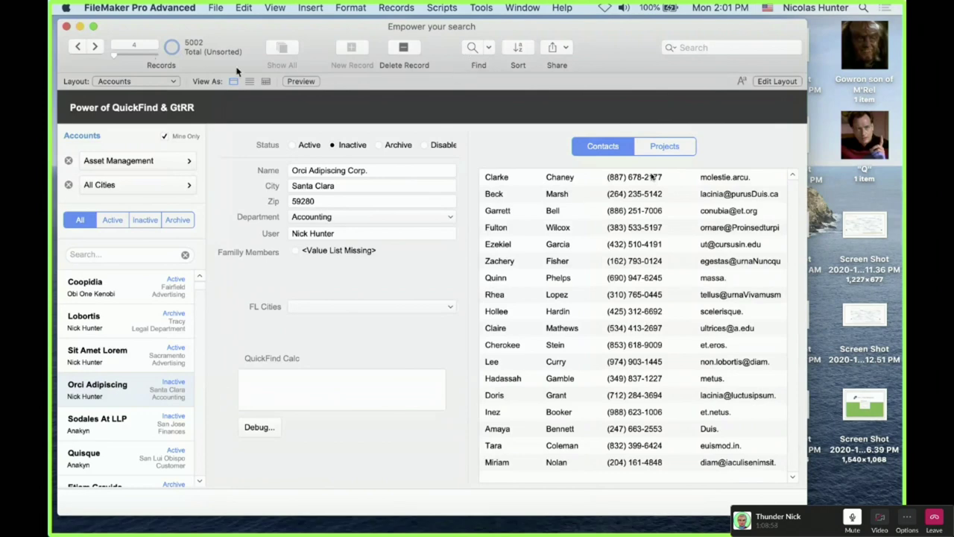
Put the Contact Data Entry layout in Layout mode and move the Comment field right
click(136, 82)
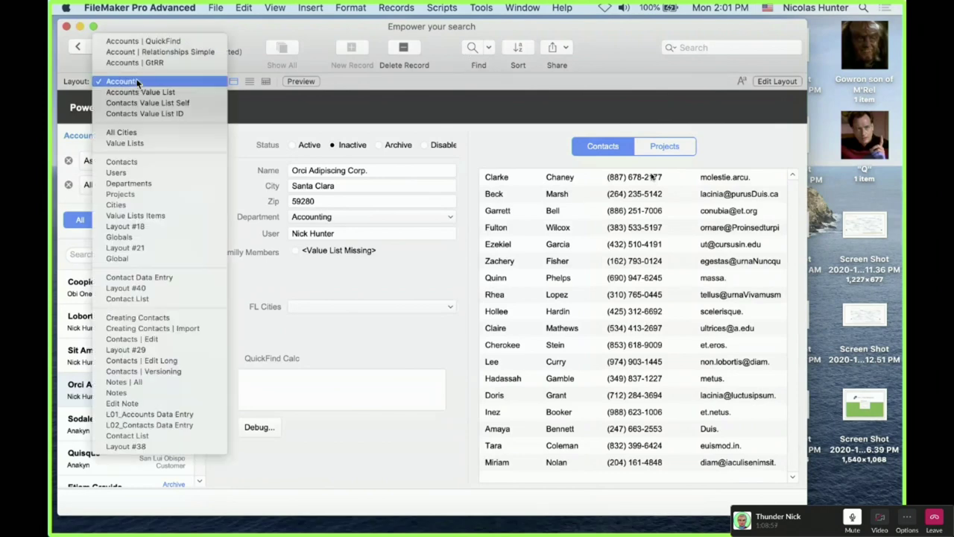
click(144, 280)
key(super+l)
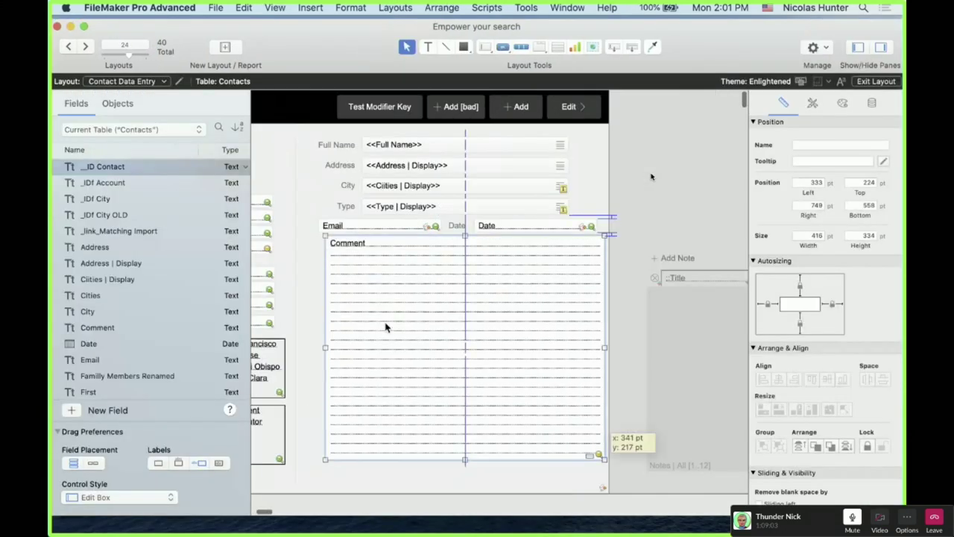
drag(385, 326, 699, 216)
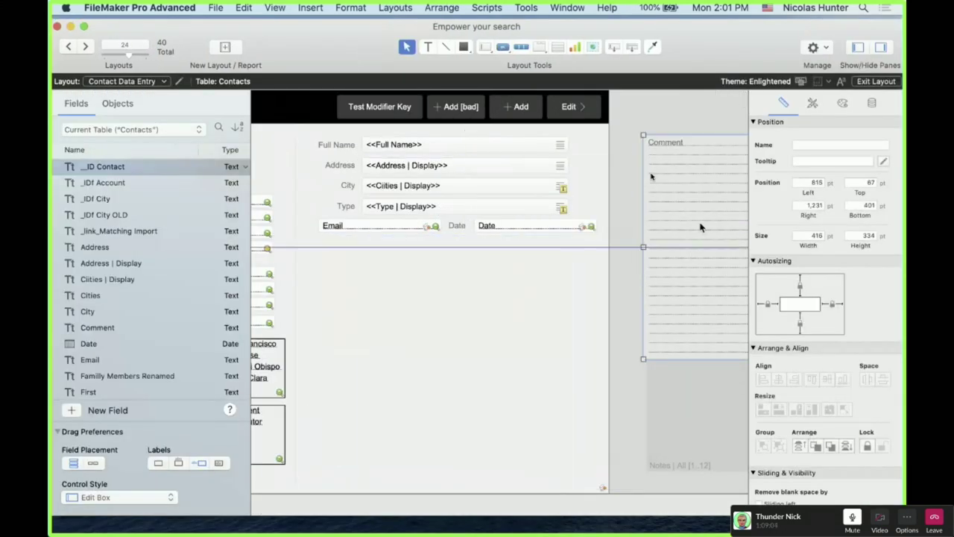
Draw a portal below the email row showing records from Accounts
click(558, 47)
drag(314, 247, 584, 474)
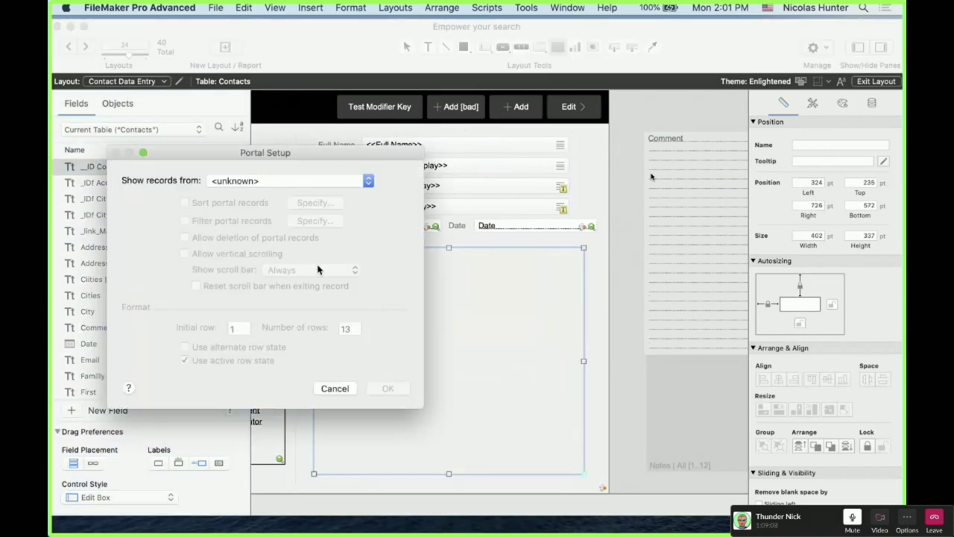
click(275, 182)
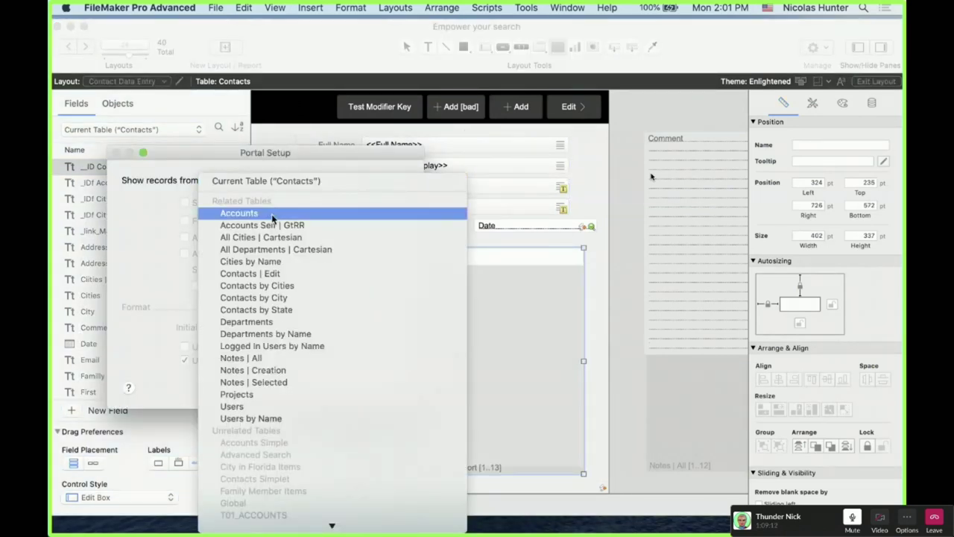
click(273, 215)
click(391, 386)
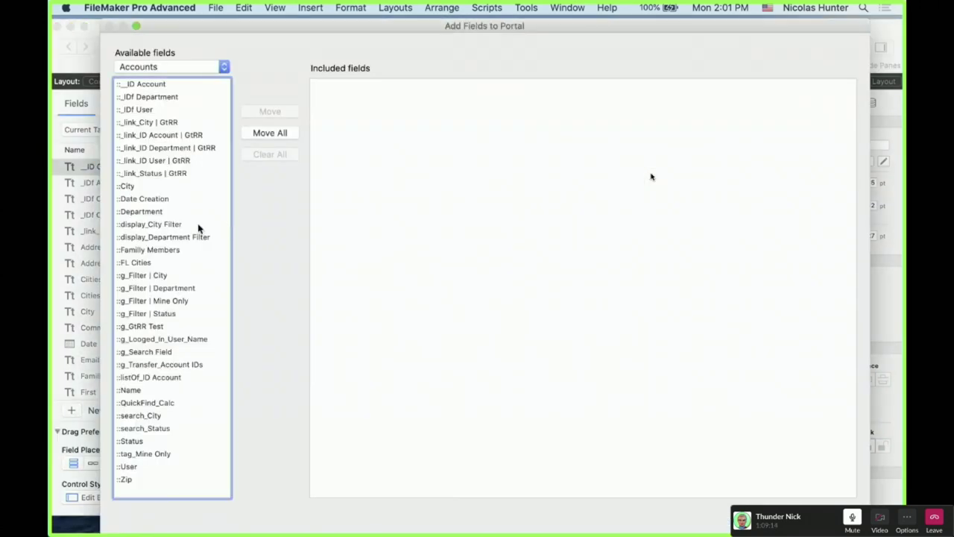
Add the Accounts Name and Status fields to the portal and return to Browse mode
click(139, 442)
double_click(131, 390)
double_click(135, 441)
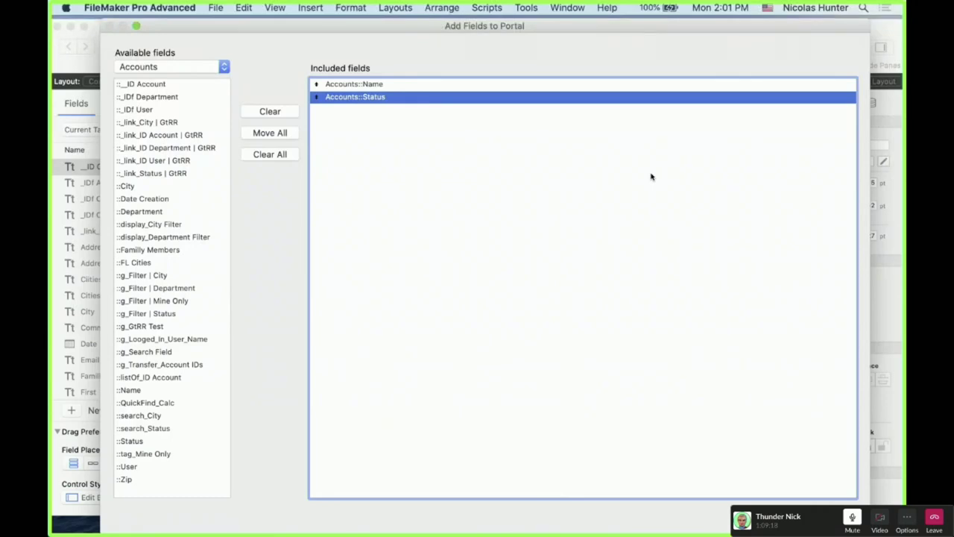
key(Return)
key(super+b)
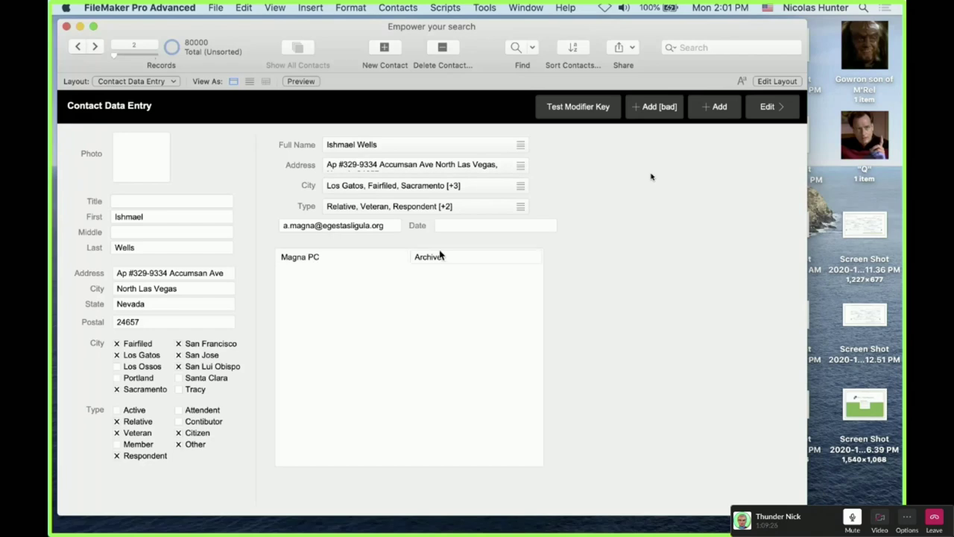
Look over the Accounts __ID Account field and the relationships graph in Manage Database
key(super+shift+d)
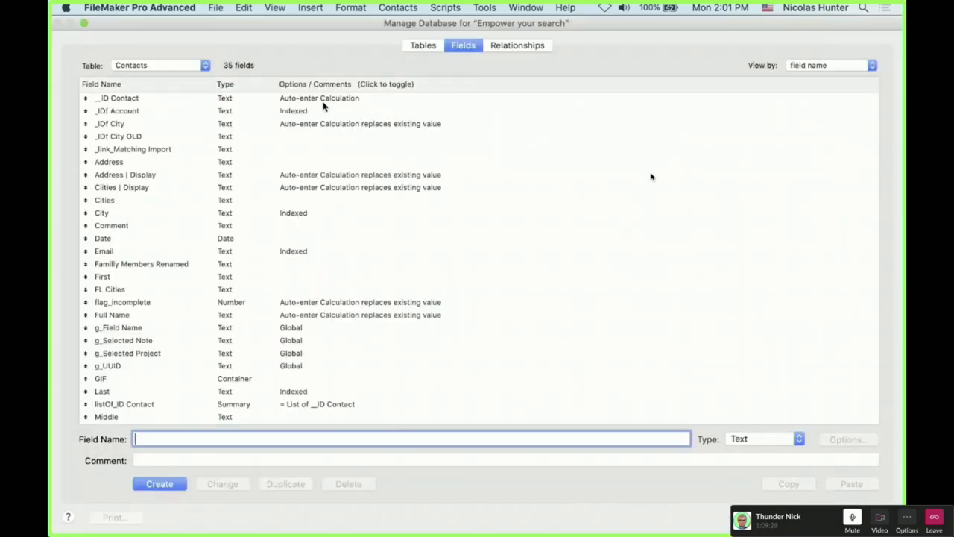
click(196, 67)
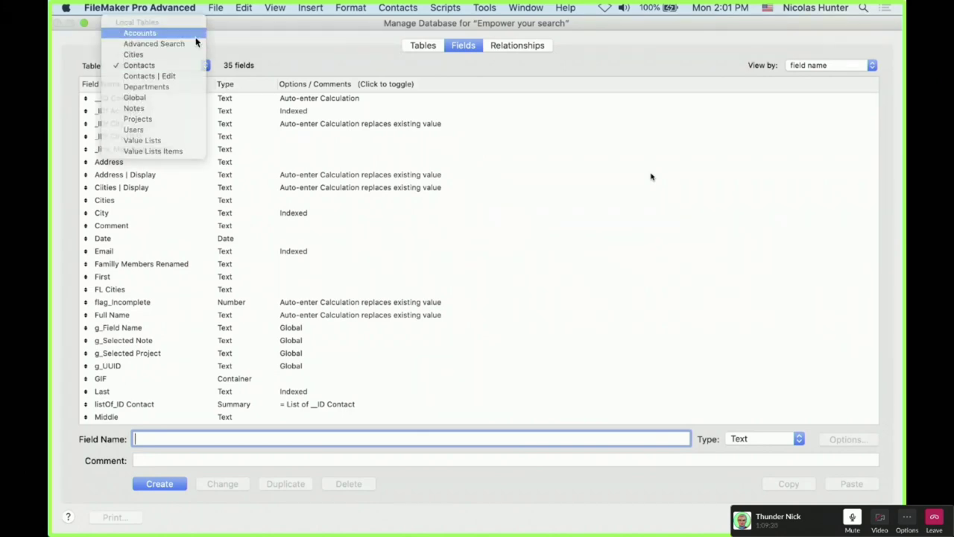
click(195, 33)
click(283, 99)
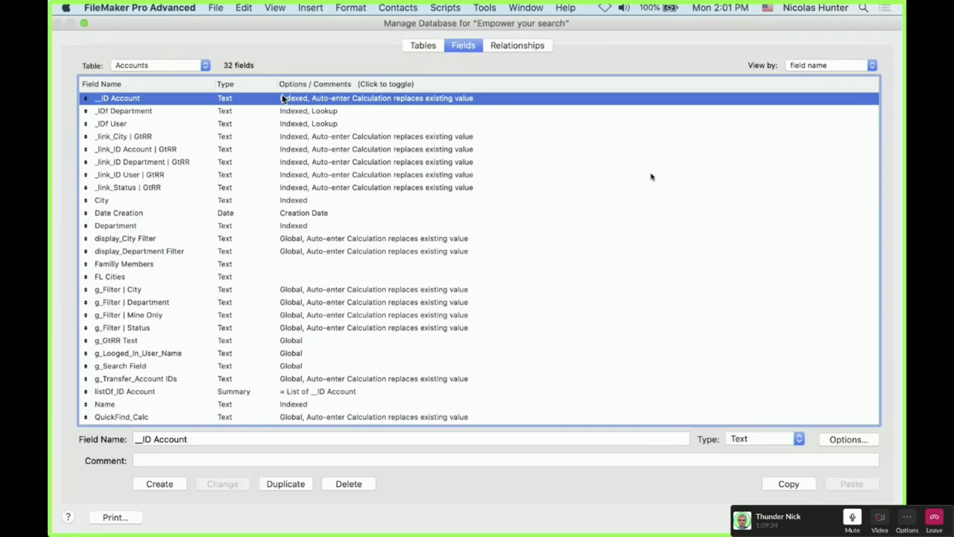
key(Escape)
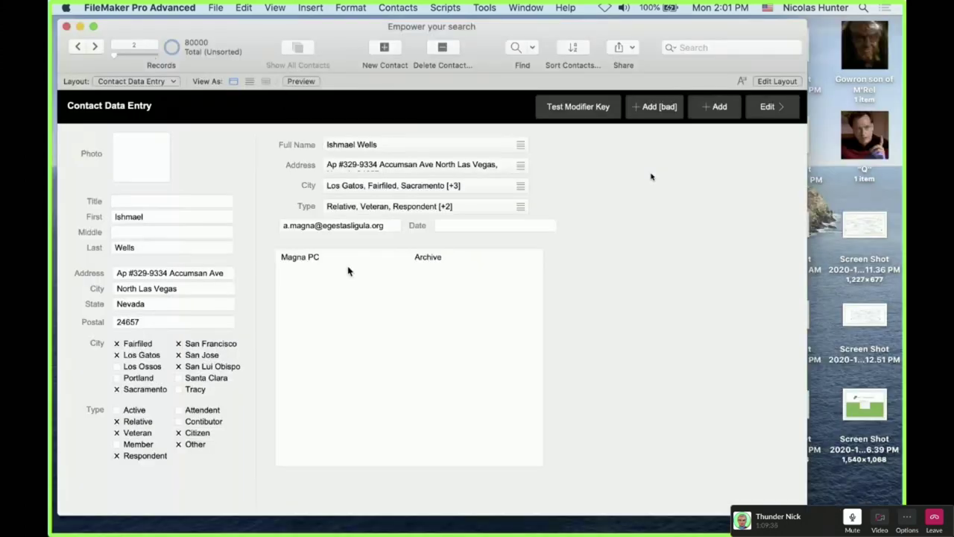
key(super+shift+d)
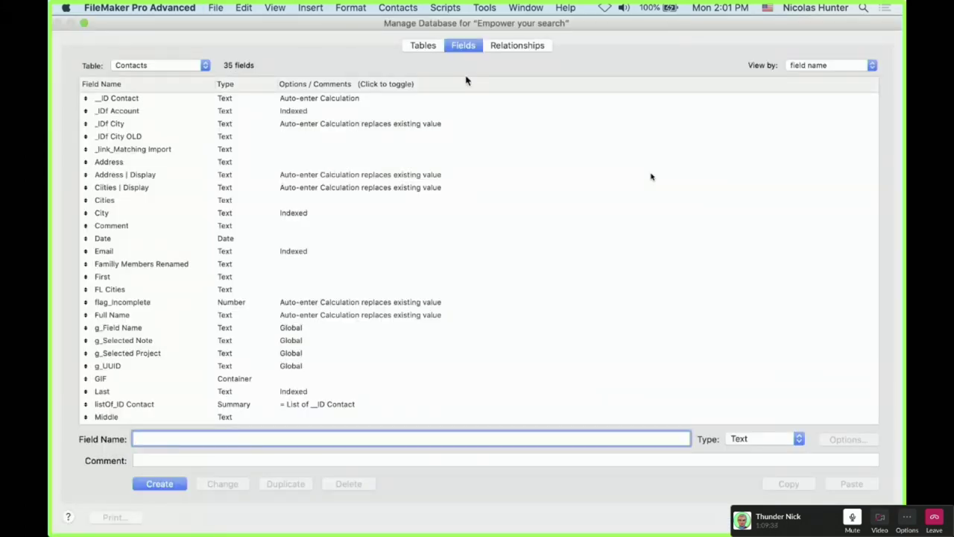
click(509, 47)
key(Escape)
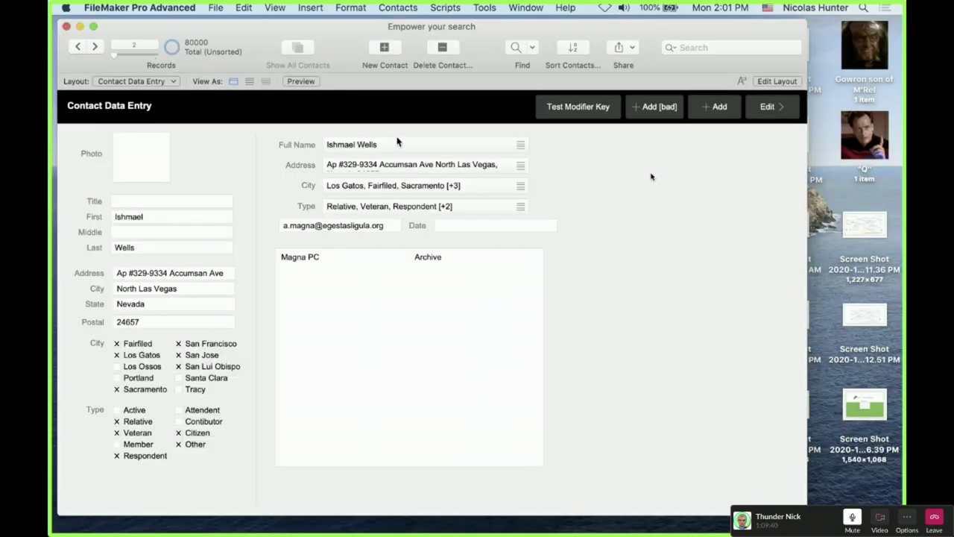
key(super+shift+d)
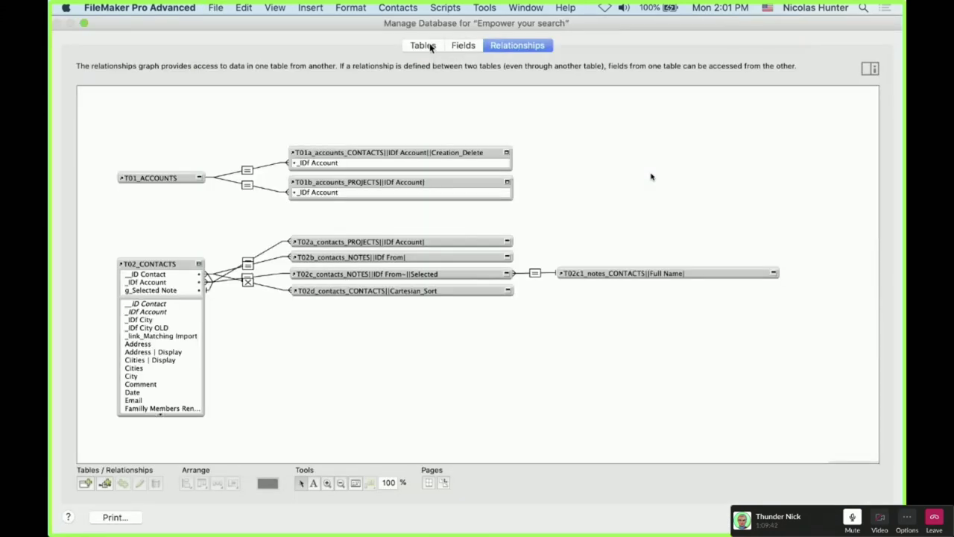
Set the Accounts __ID Account field's indexing to None, then reopen the relationships graph
click(460, 45)
click(192, 65)
click(164, 32)
double_click(161, 100)
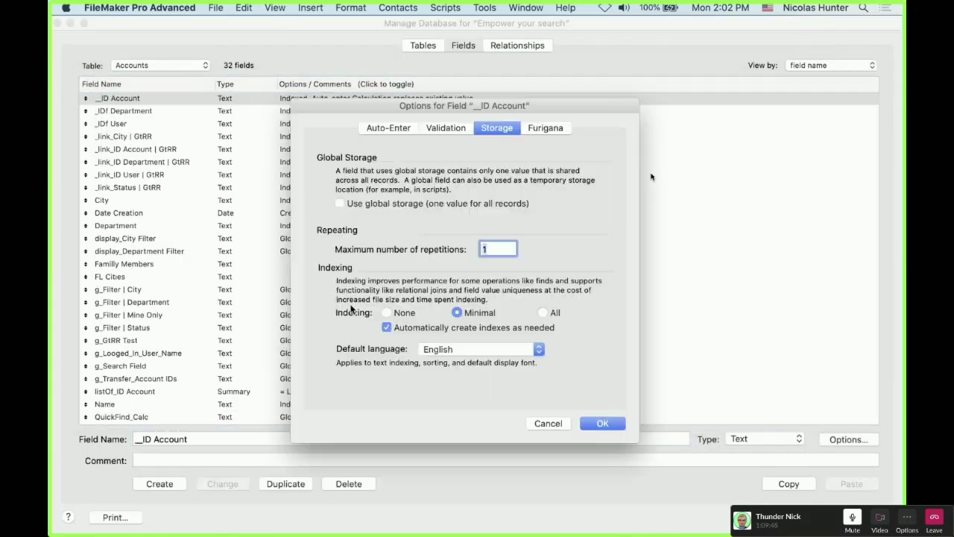
click(395, 313)
click(602, 423)
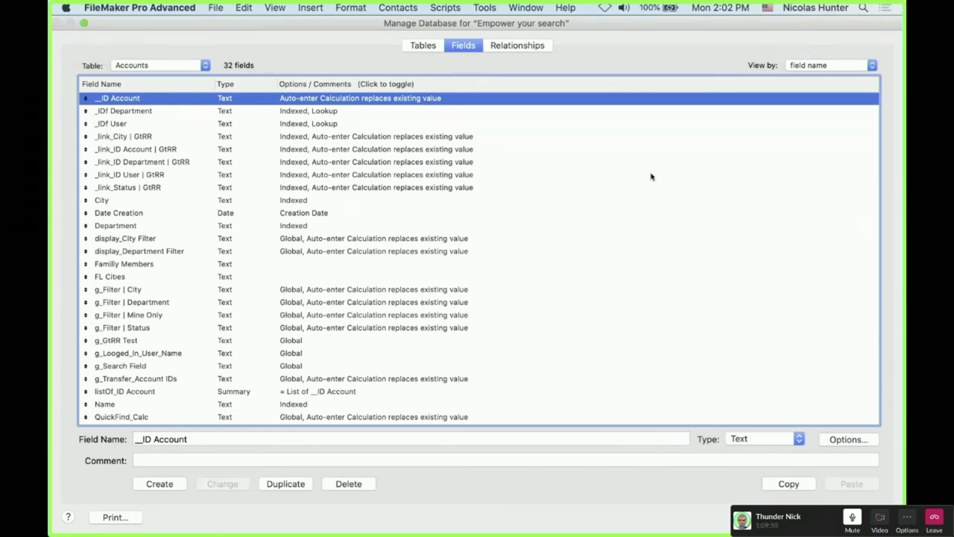
key(Return)
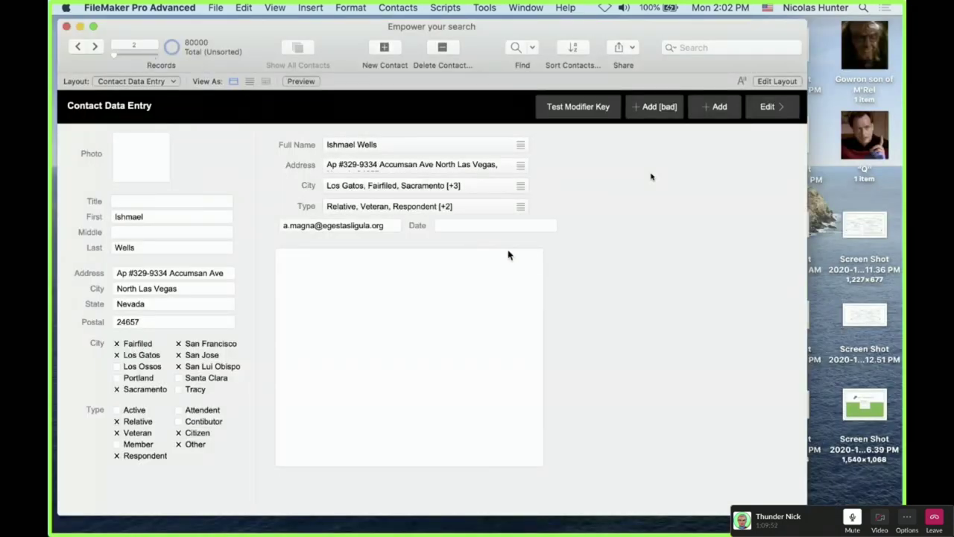
key(super+shift+d)
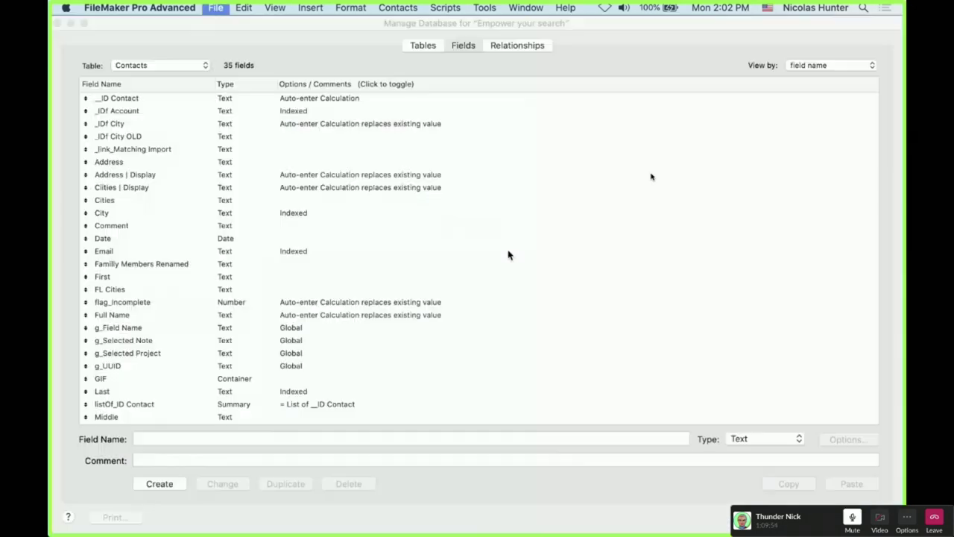
click(520, 46)
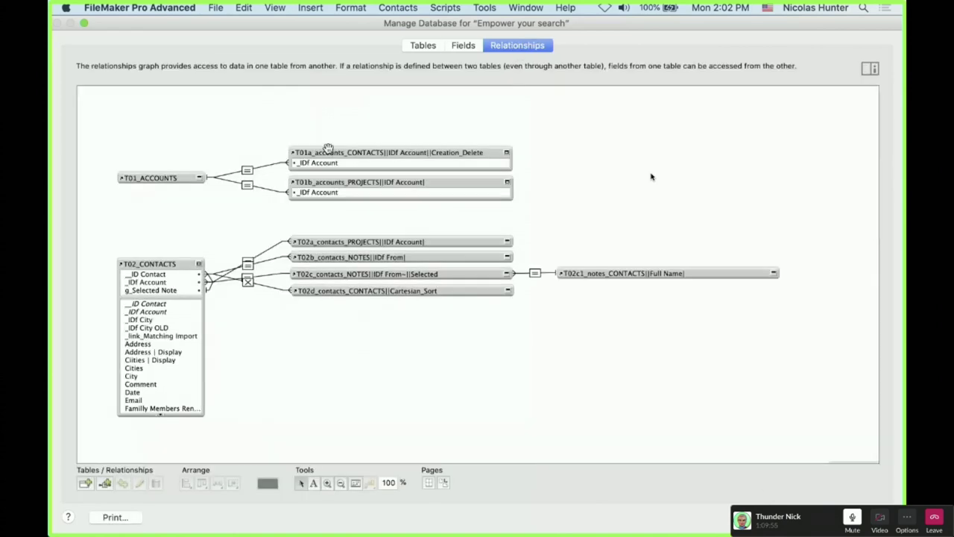
Select the Contacts table occurrence in the graph and list its 35 fields
scroll(616, 273, down, 5)
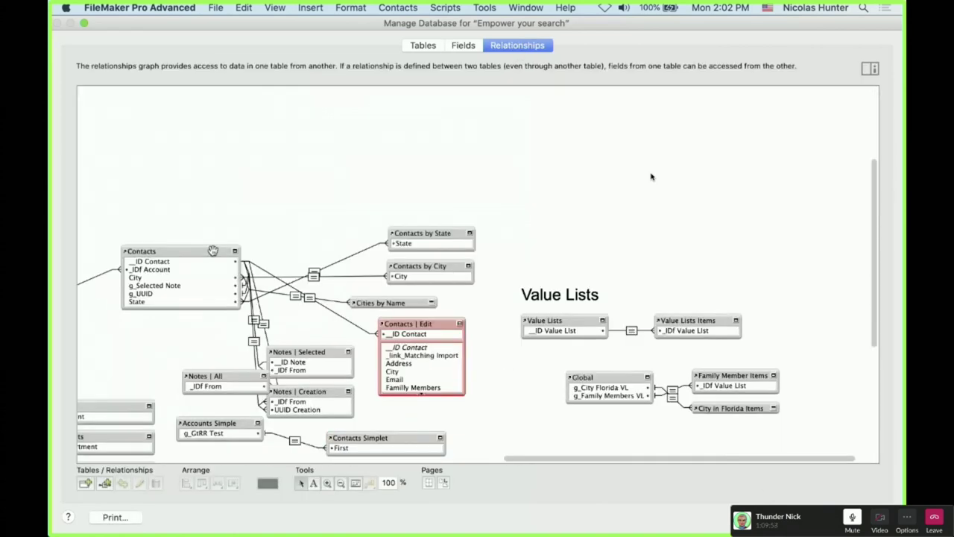
drag(210, 252, 220, 202)
scroll(218, 231, left, 8)
scroll(219, 231, up, 1)
click(202, 346)
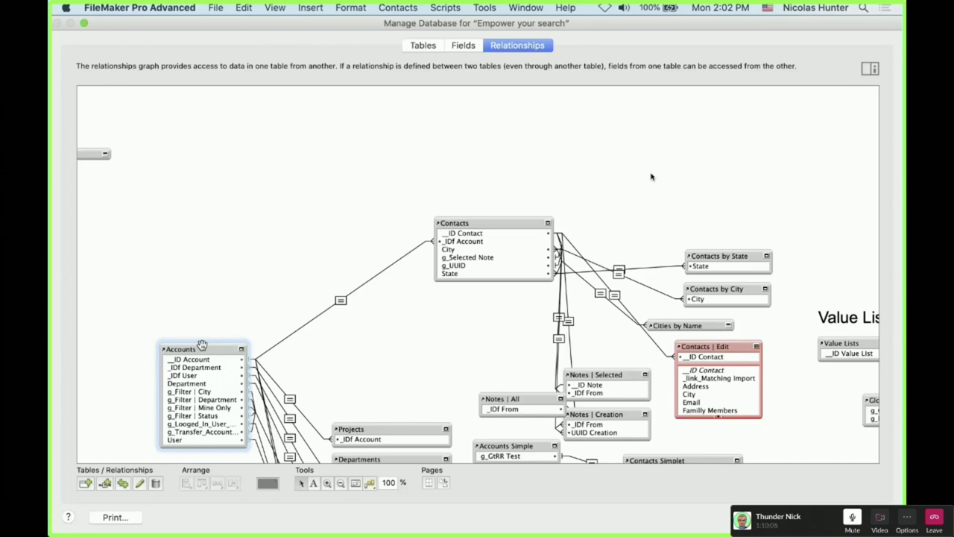
click(453, 256)
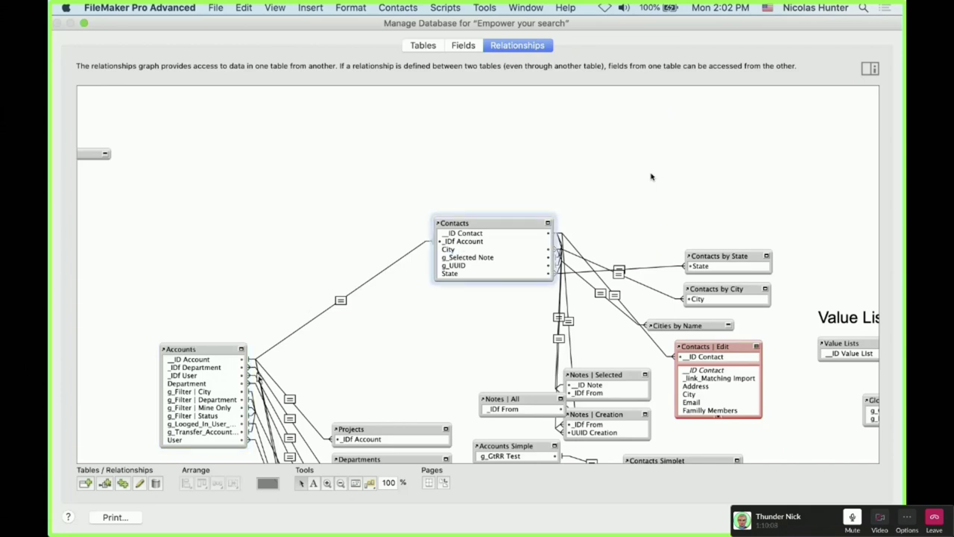
click(288, 369)
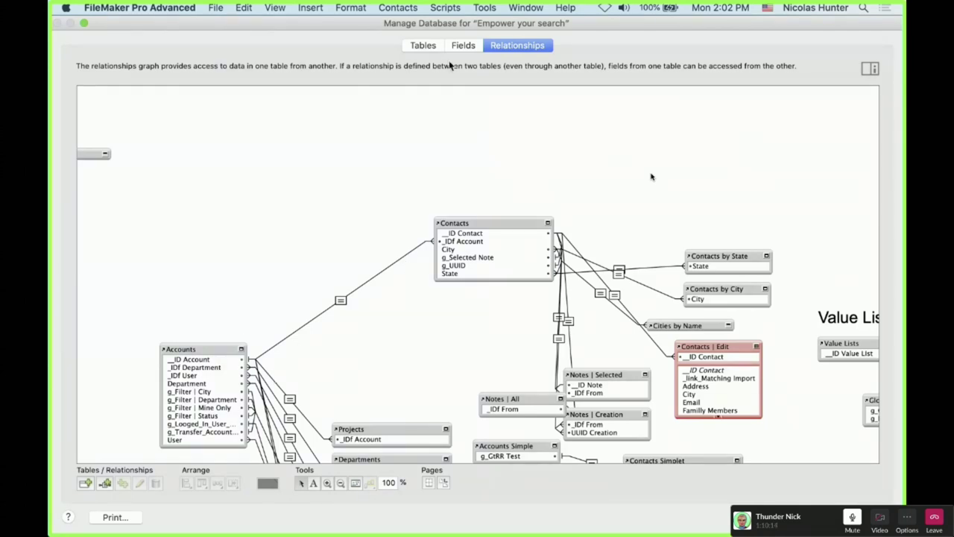
click(468, 223)
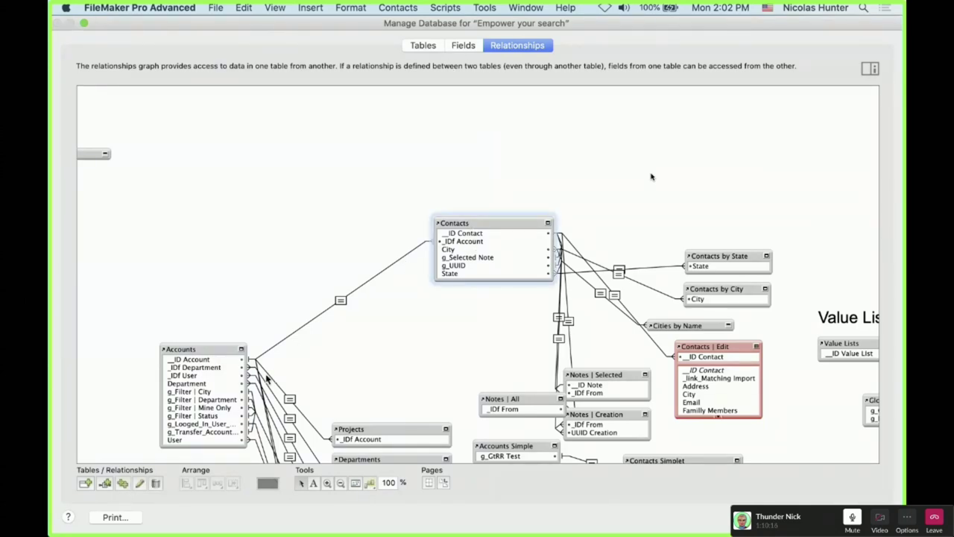
click(464, 45)
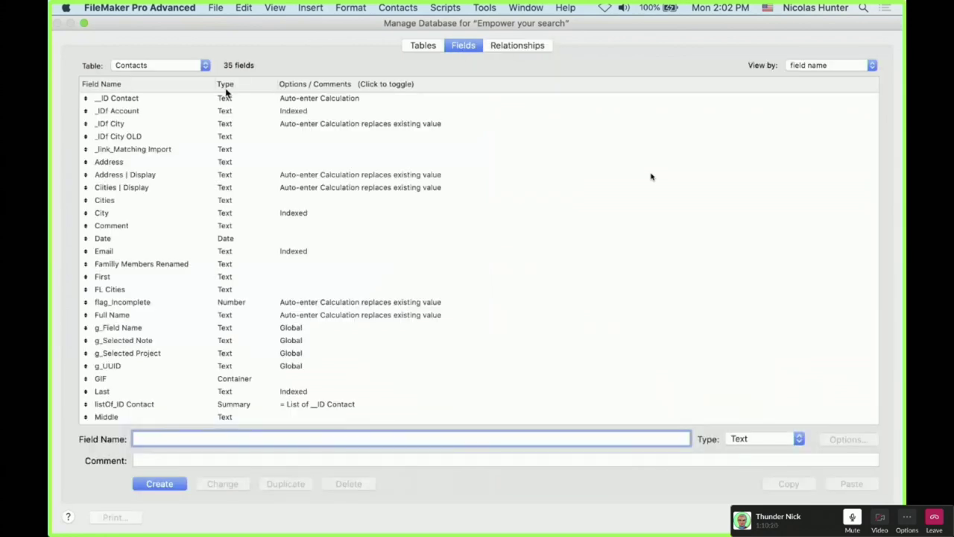
Review the Accounts _ID Account field's storage options and close Manage Database
click(193, 66)
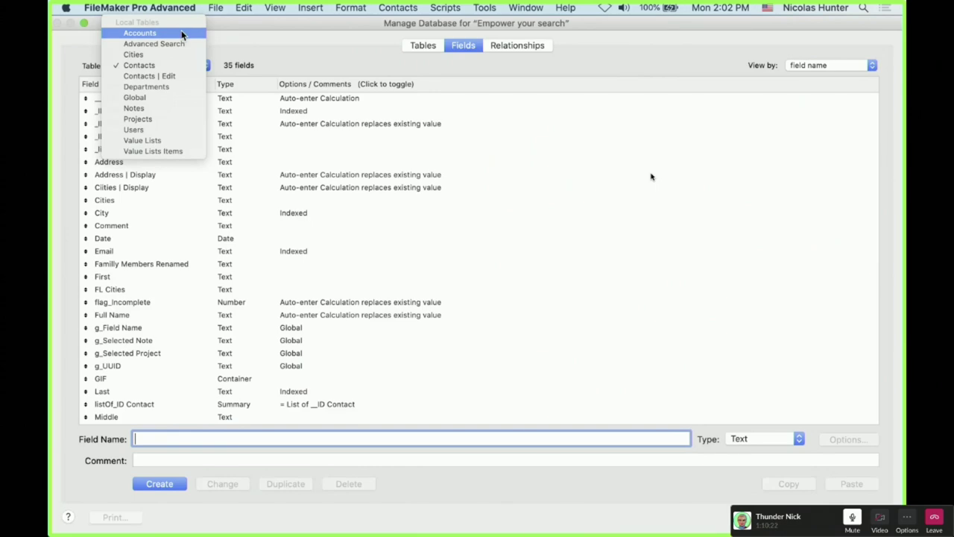
click(181, 34)
click(290, 102)
double_click(290, 104)
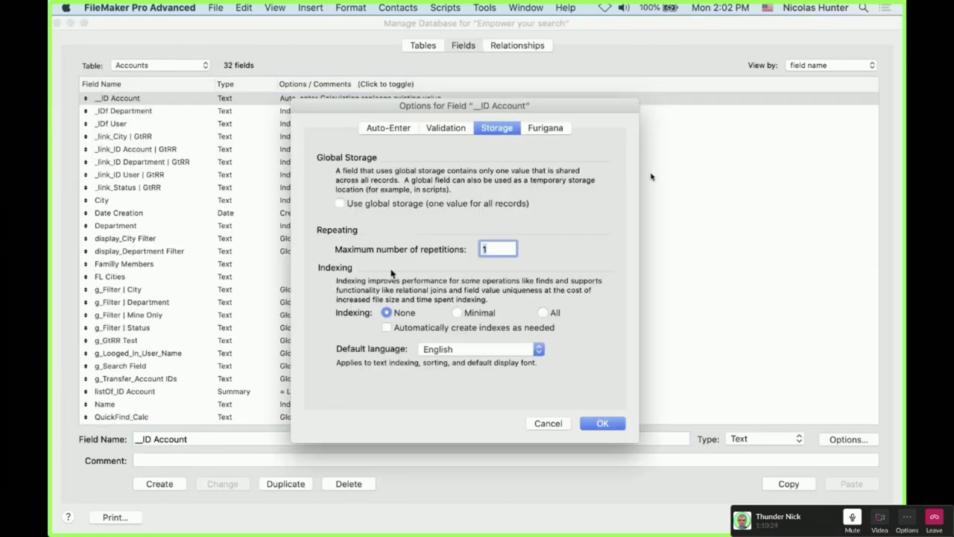
click(603, 423)
click(603, 424)
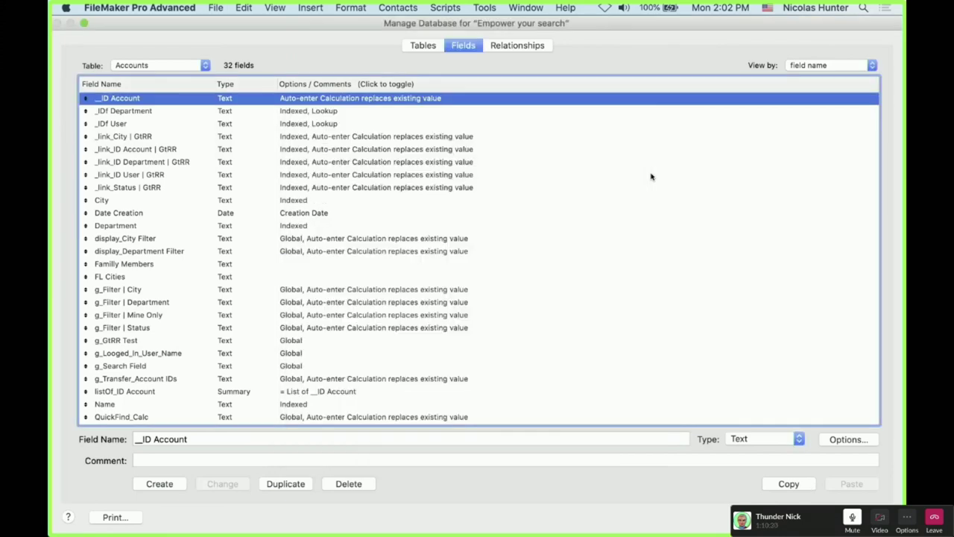
key(Return)
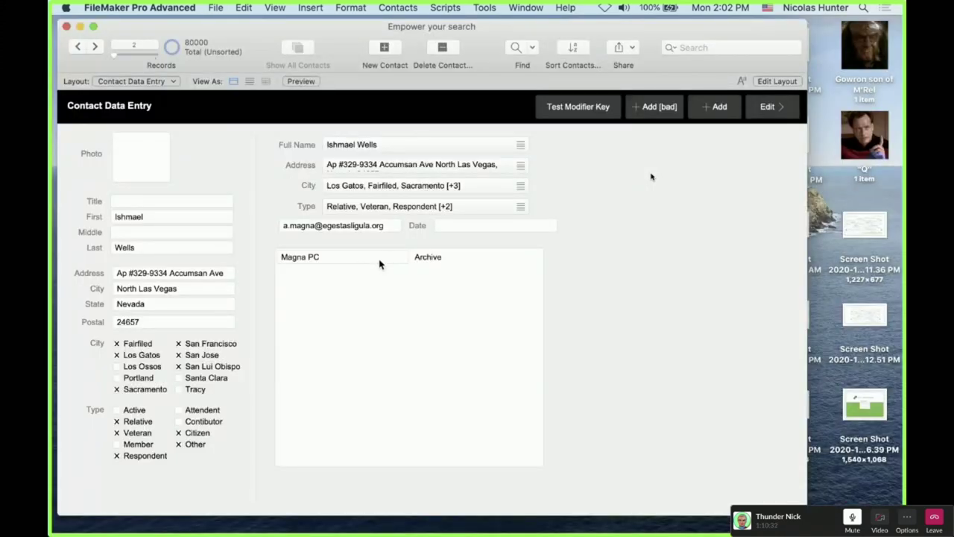
Recheck _ID Account's storage options, then toggle Contact Data Entry into Layout mode and back to Browse
key(super+shift+d)
click(192, 67)
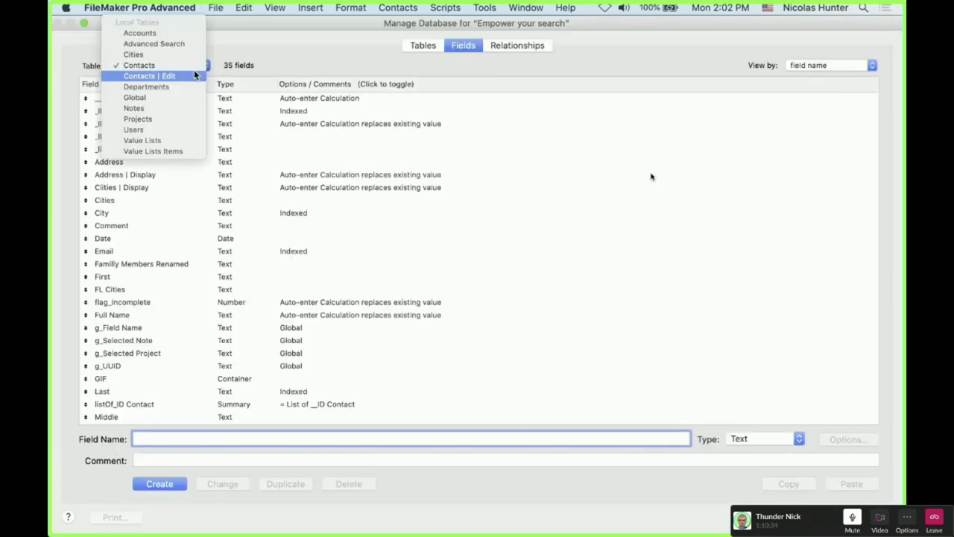
click(184, 37)
click(292, 99)
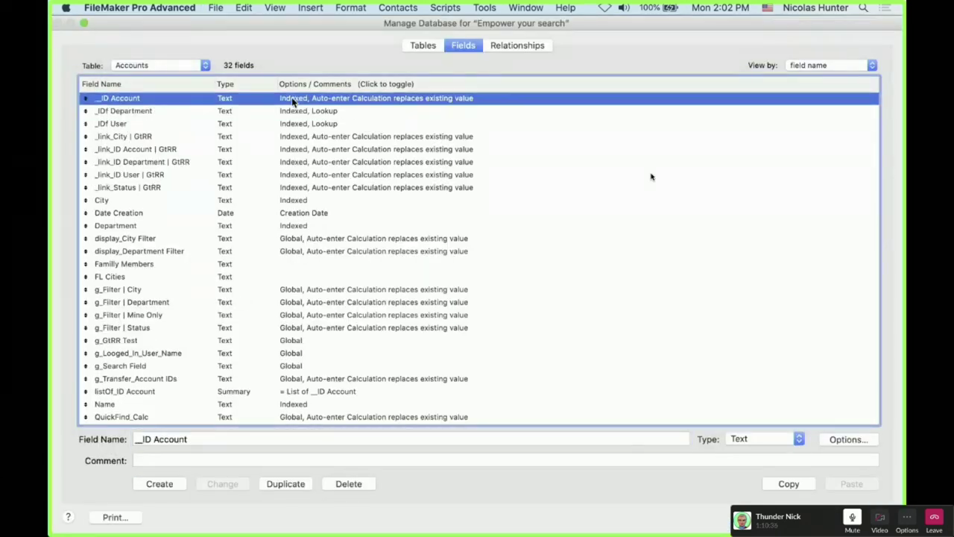
double_click(291, 97)
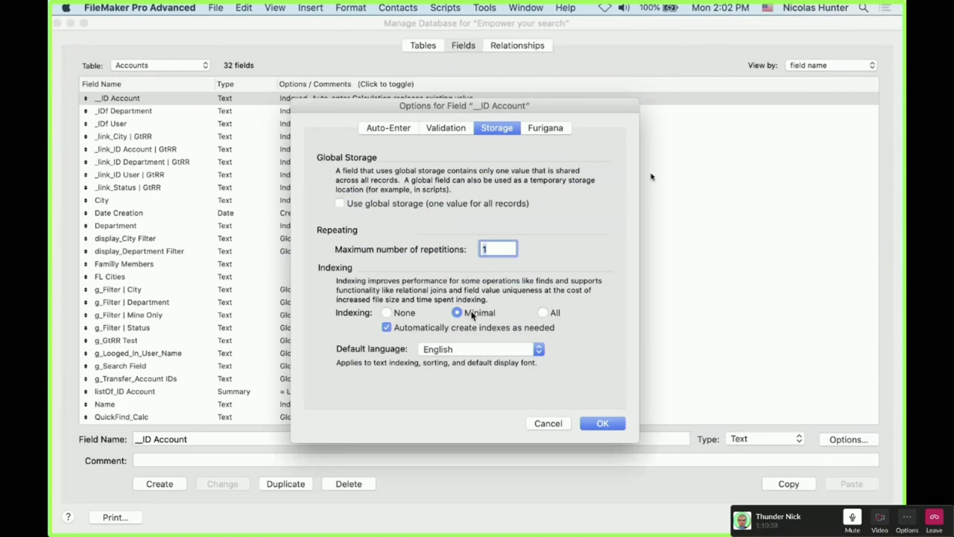
key(Escape)
key(Escape)
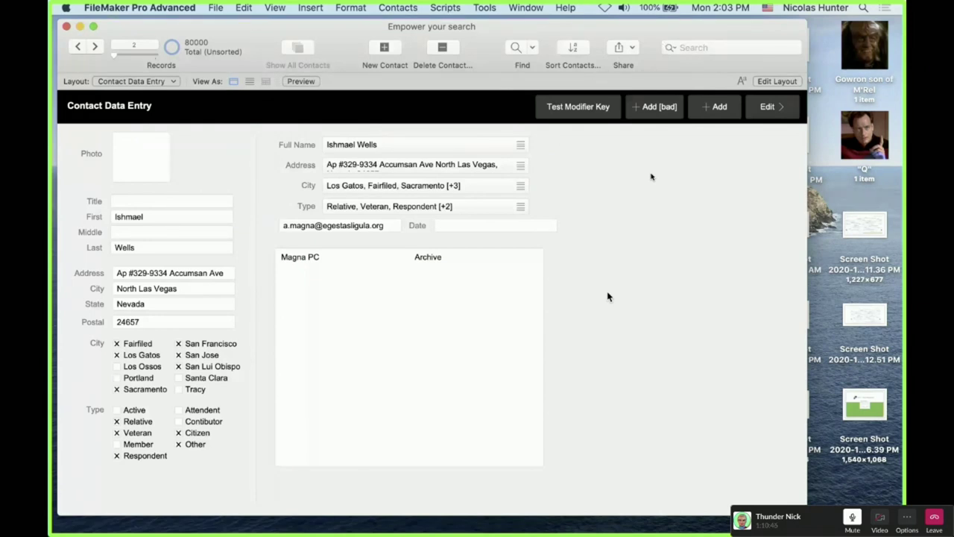
key(super+l)
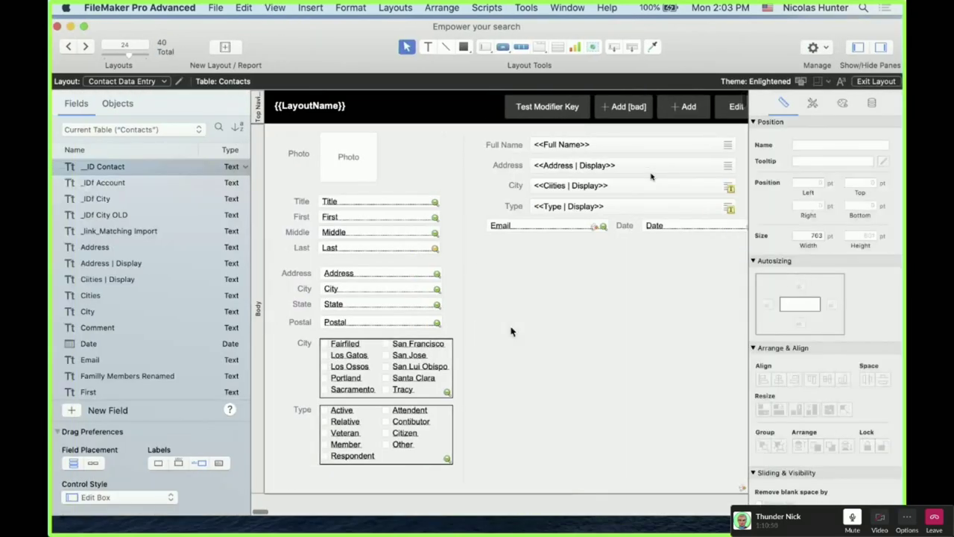
key(super+b)
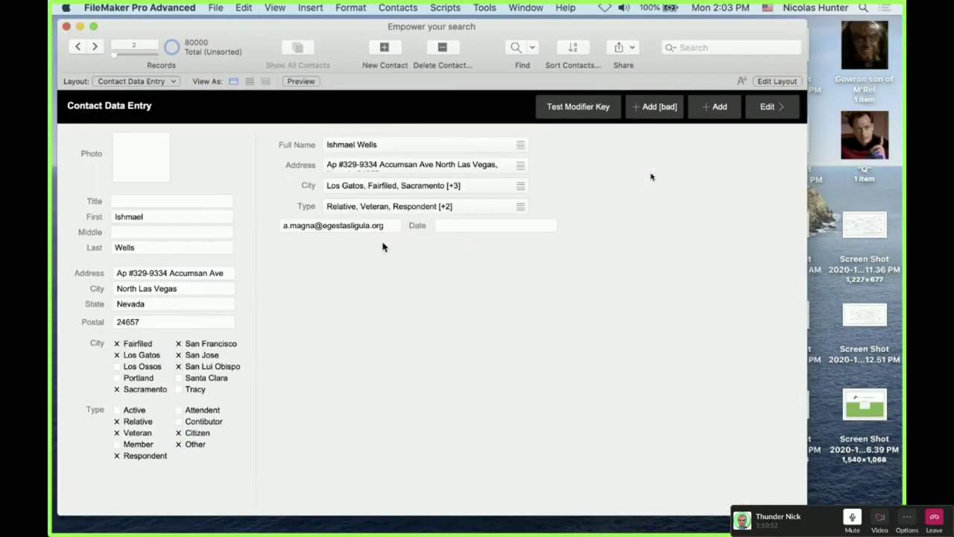
Set the Accounts _ID Account field's indexing to None and close Manage Database
key(super+shift+d)
click(203, 66)
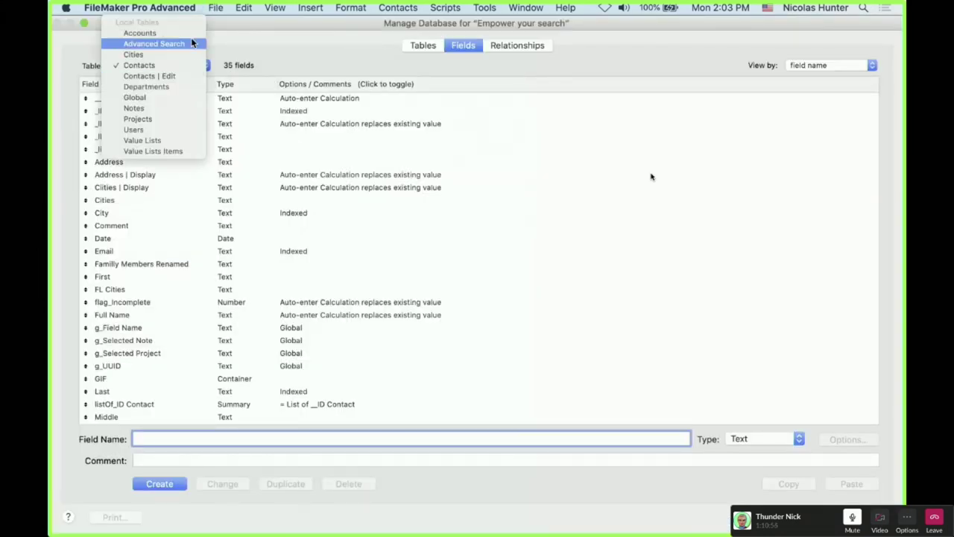
click(191, 33)
click(179, 97)
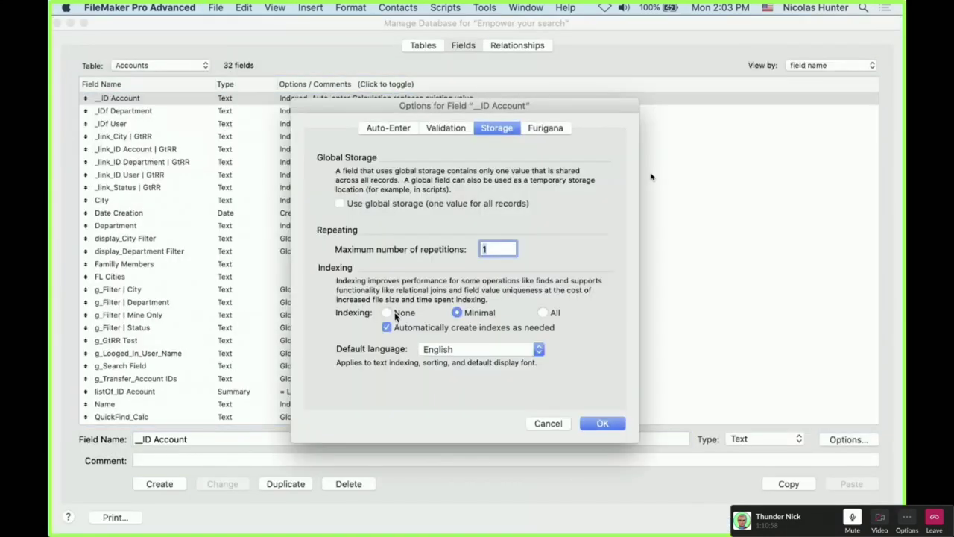
click(394, 312)
click(616, 424)
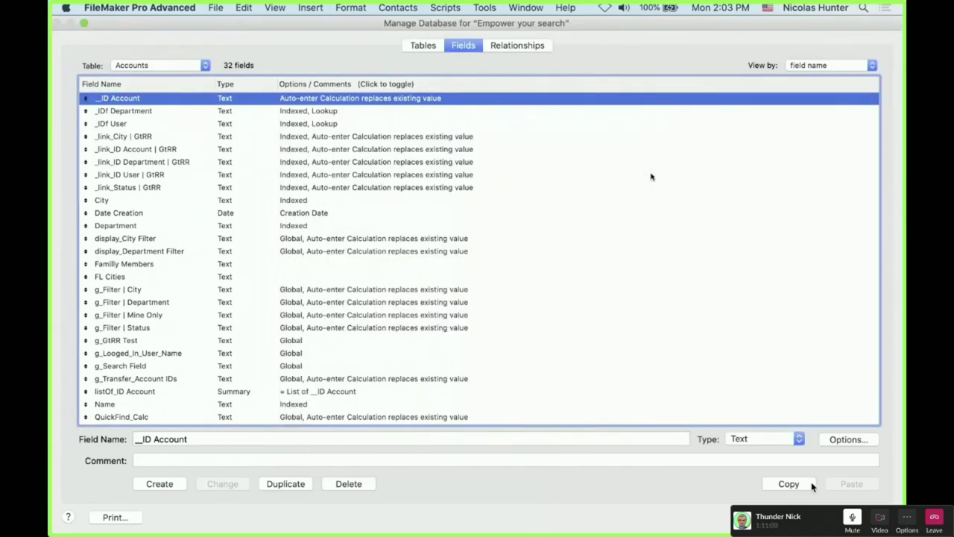
key(Return)
Bring up the Accounts layout window with its related contacts list
click(162, 82)
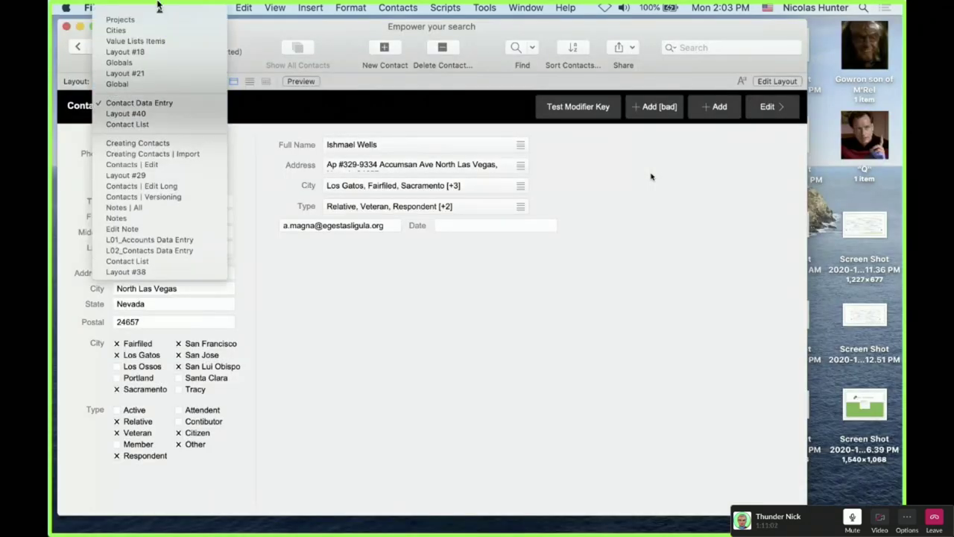
click(361, 242)
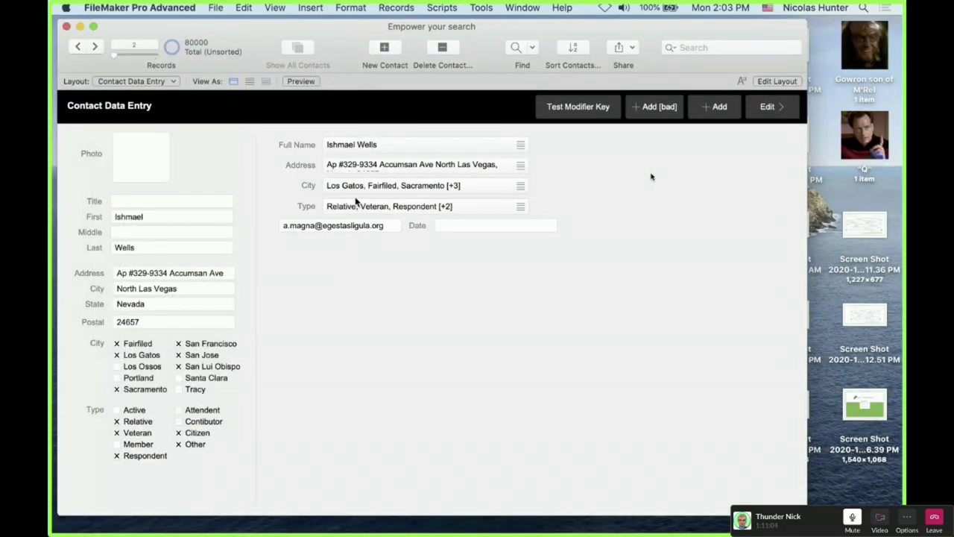
key(super+w)
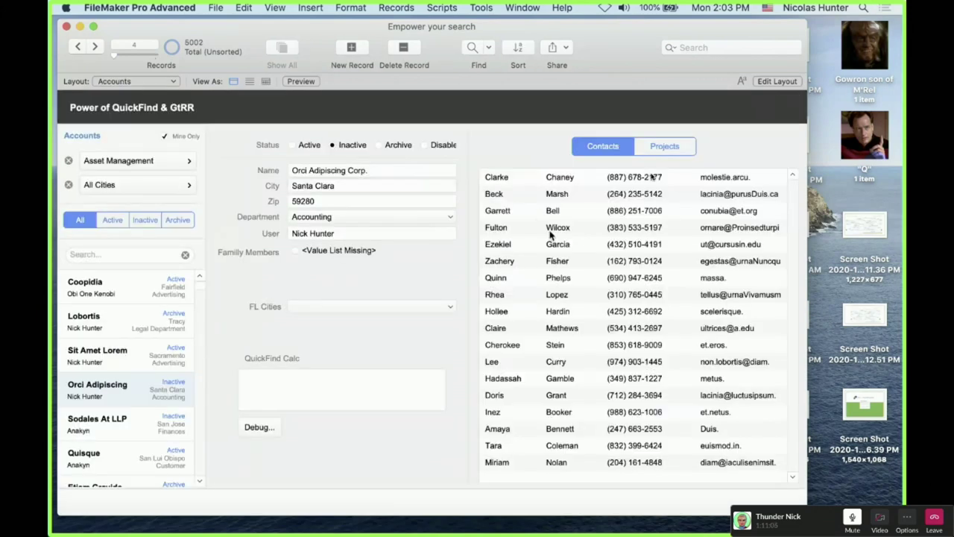
Set the Contacts _IDf Account field's indexing to None with automatic indexing off
key(super+shift+d)
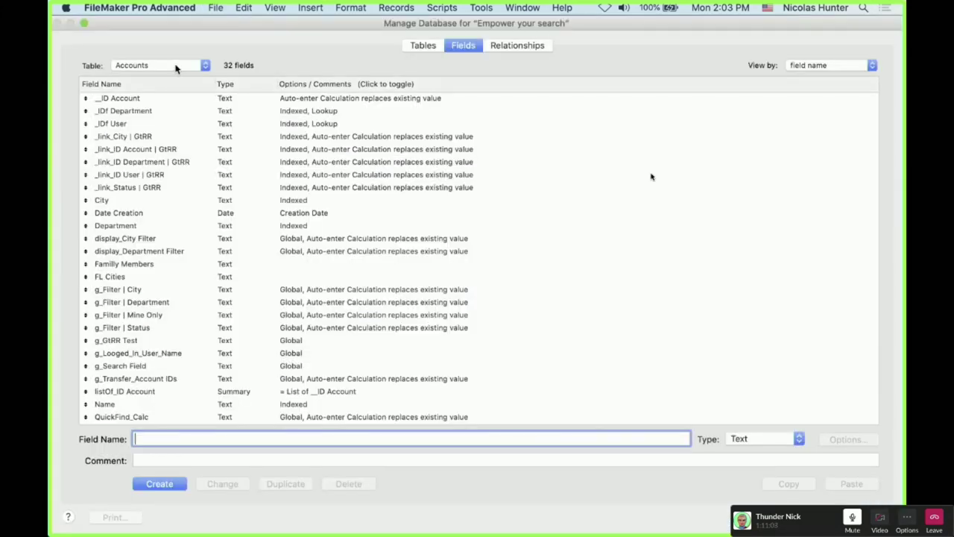
click(160, 65)
click(170, 103)
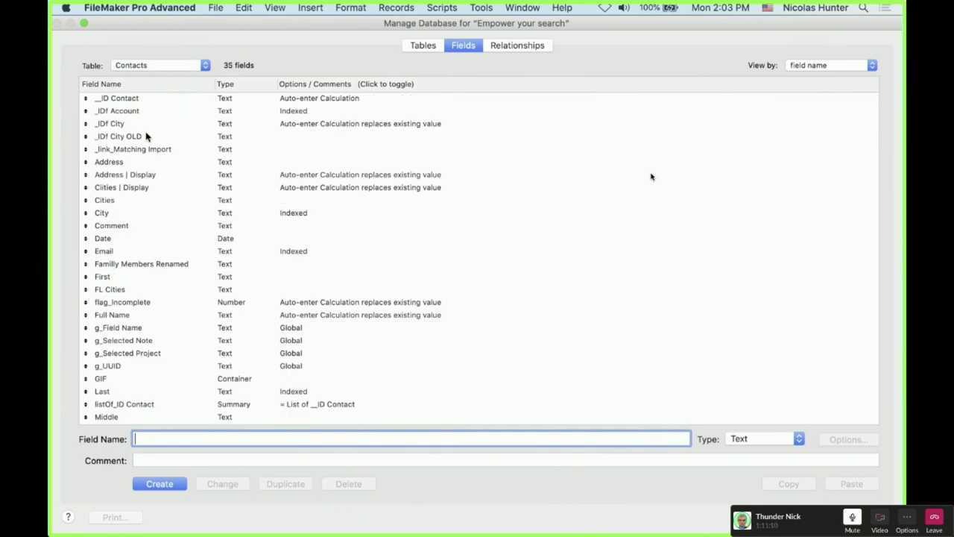
click(136, 110)
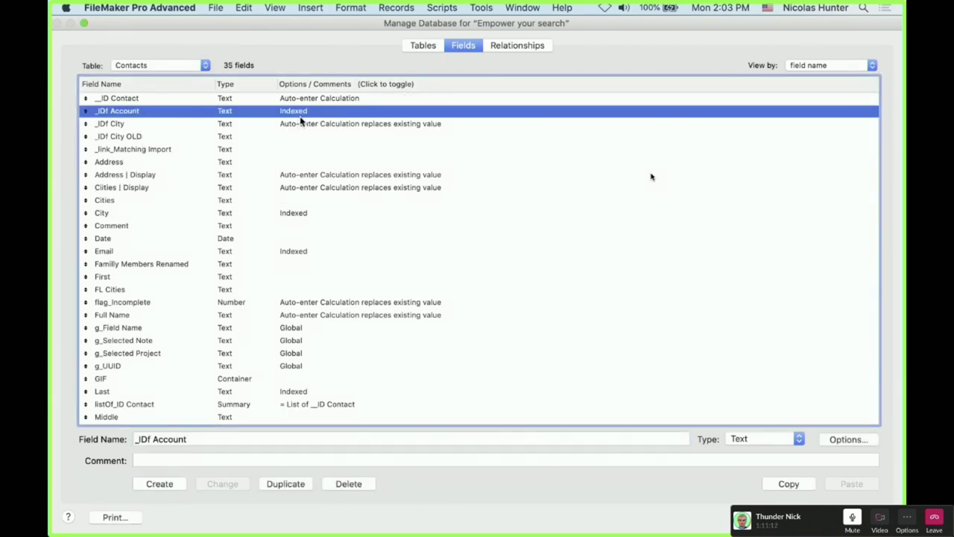
double_click(301, 111)
click(386, 313)
click(387, 327)
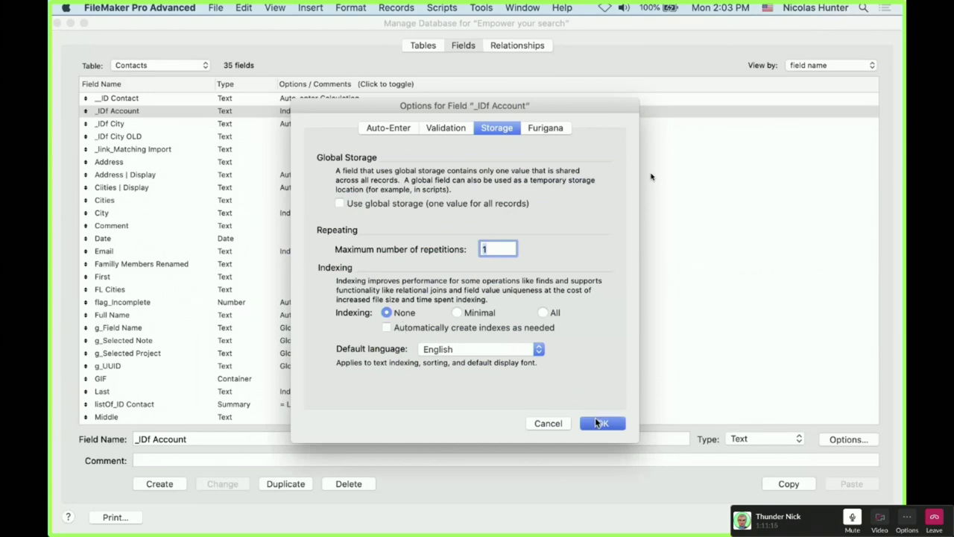
click(595, 419)
key(Return)
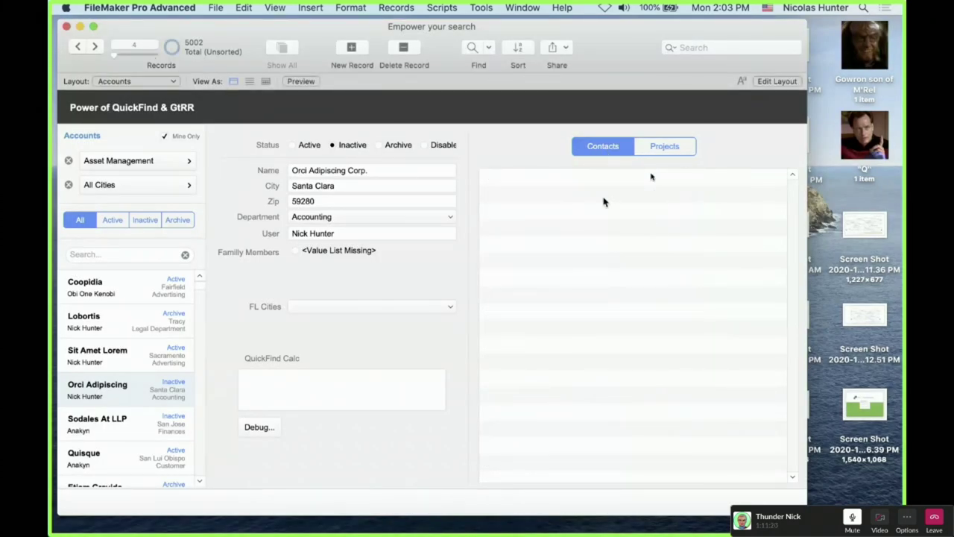
Re-enable automatic index creation for _IDf Account and return to the Accounts layout
key(super+shift+d)
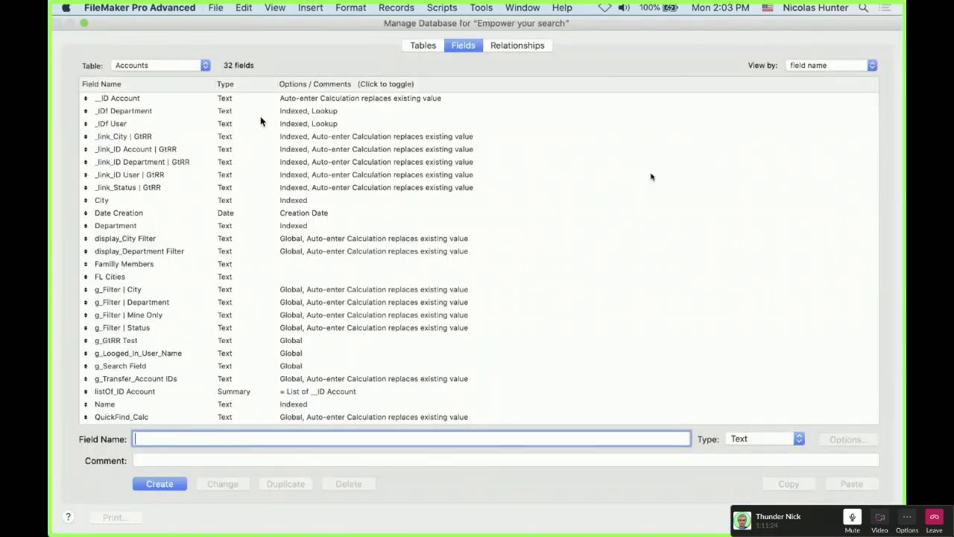
click(198, 65)
click(182, 97)
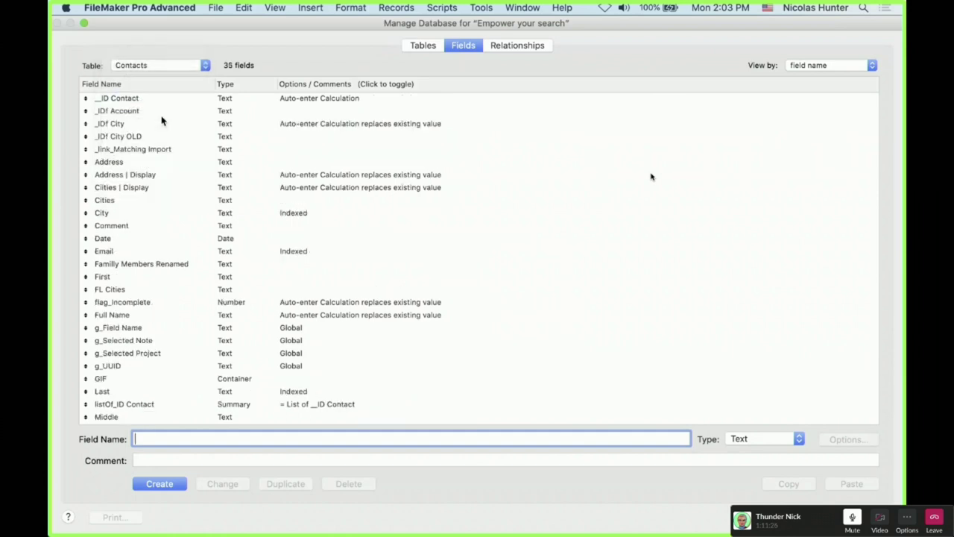
double_click(100, 112)
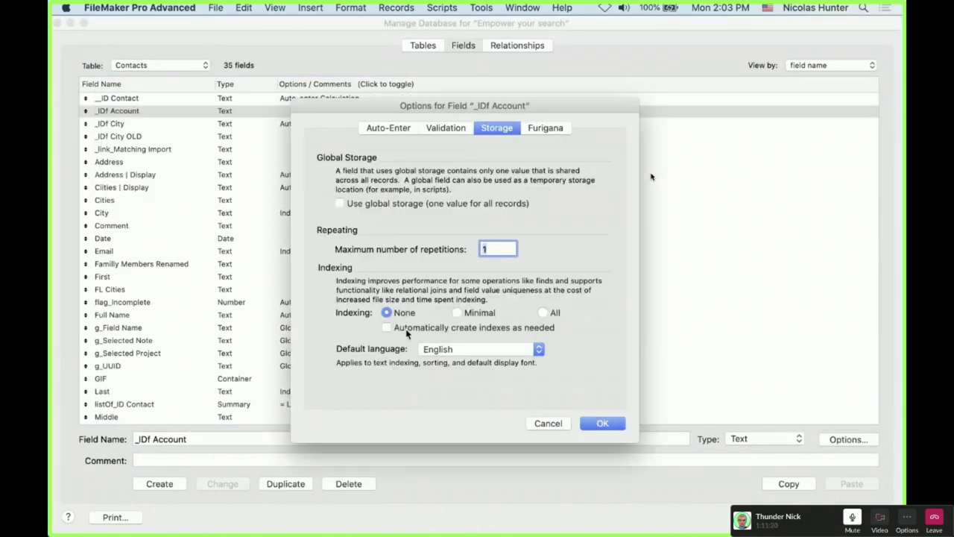
click(492, 329)
click(601, 423)
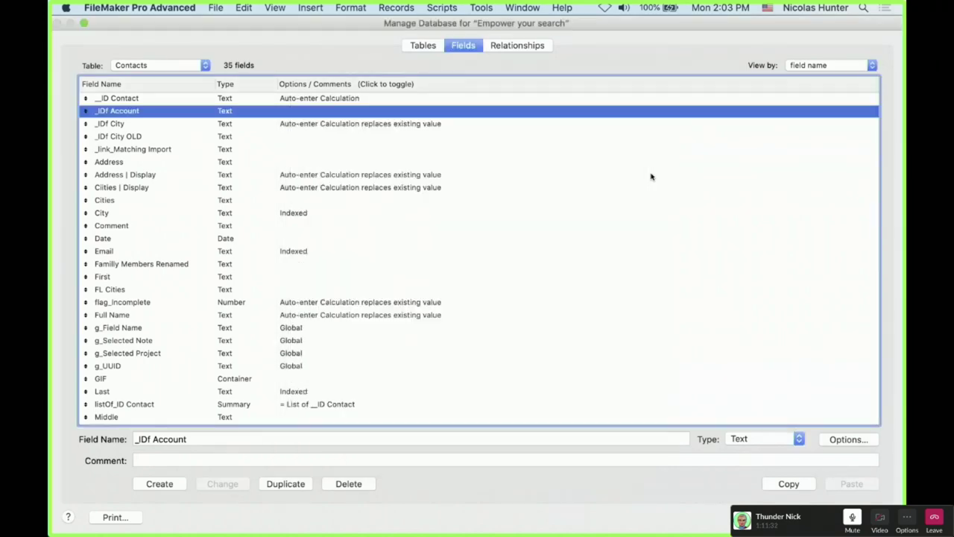
key(Return)
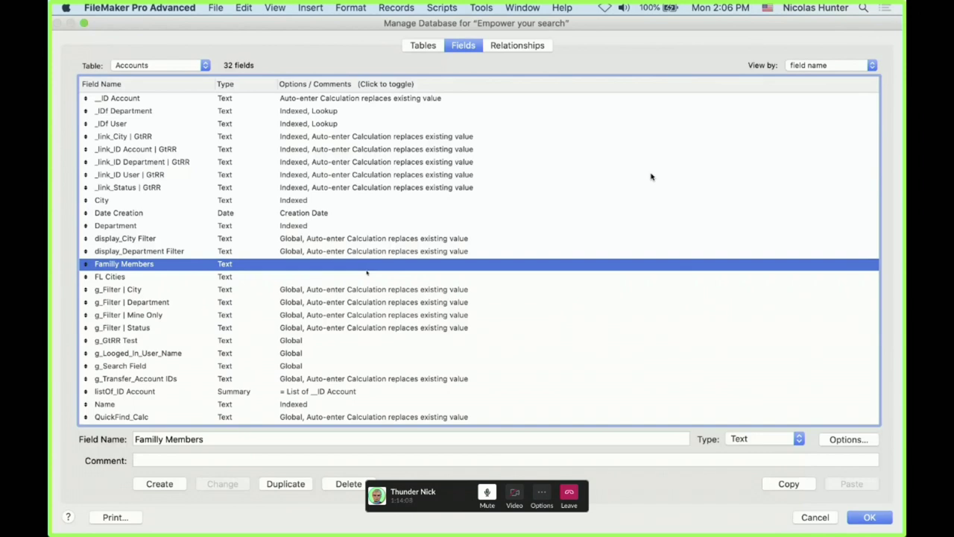
scroll(651, 176, down, 3)
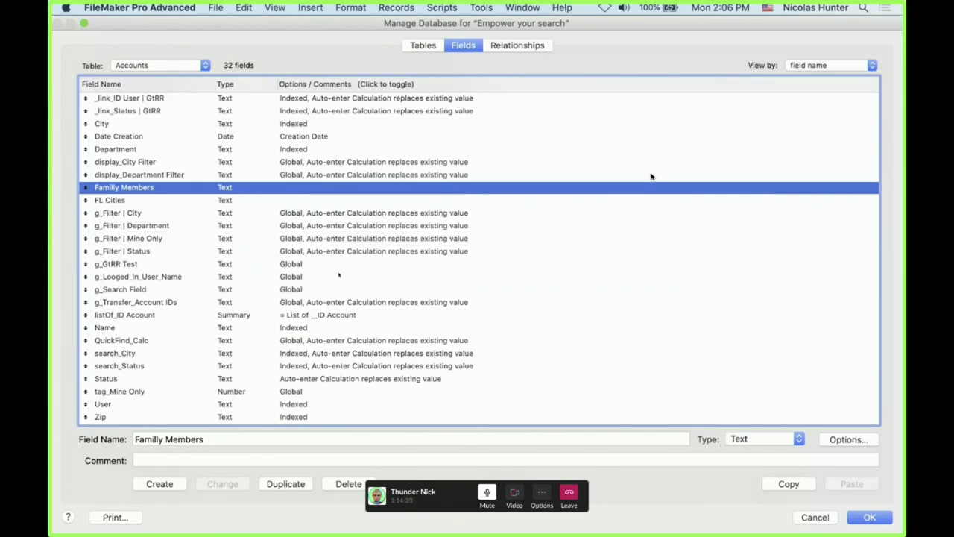
click(338, 276)
click(333, 264)
click(329, 276)
click(328, 289)
click(326, 302)
click(322, 289)
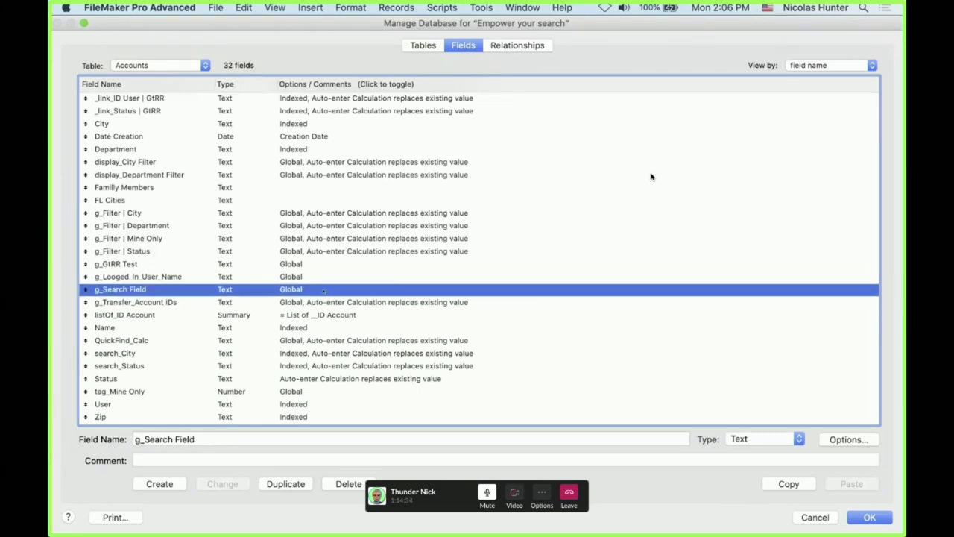
click(321, 276)
click(319, 264)
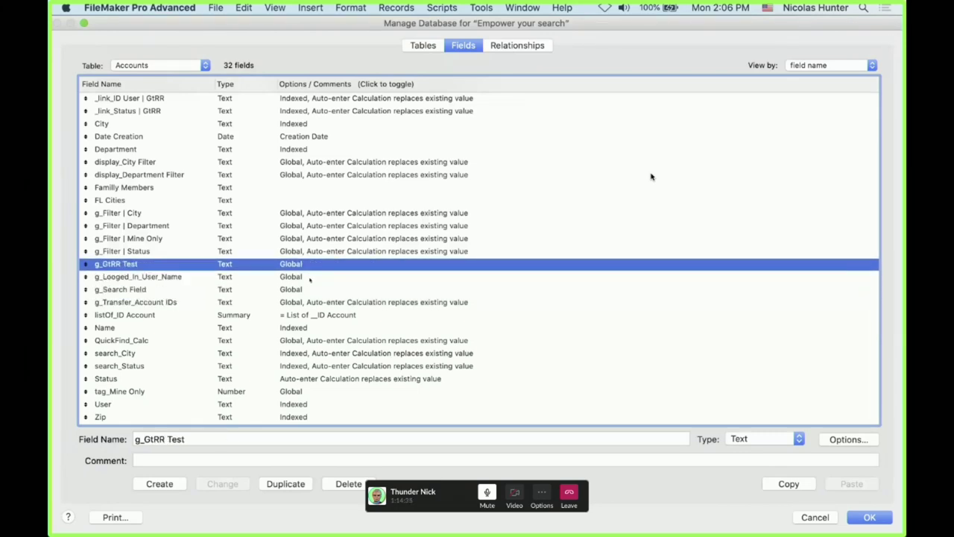
click(310, 276)
click(310, 289)
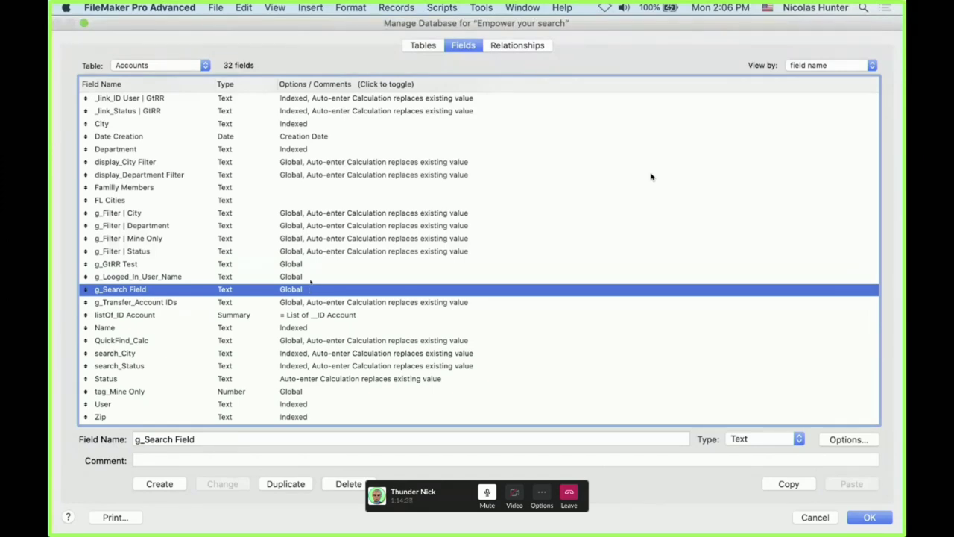
click(310, 277)
click(311, 264)
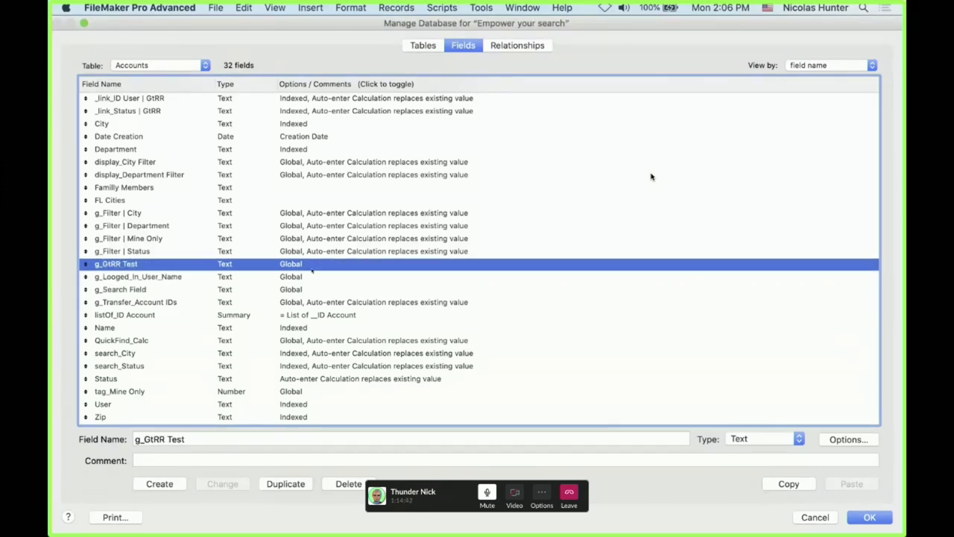
click(312, 277)
click(313, 289)
click(313, 302)
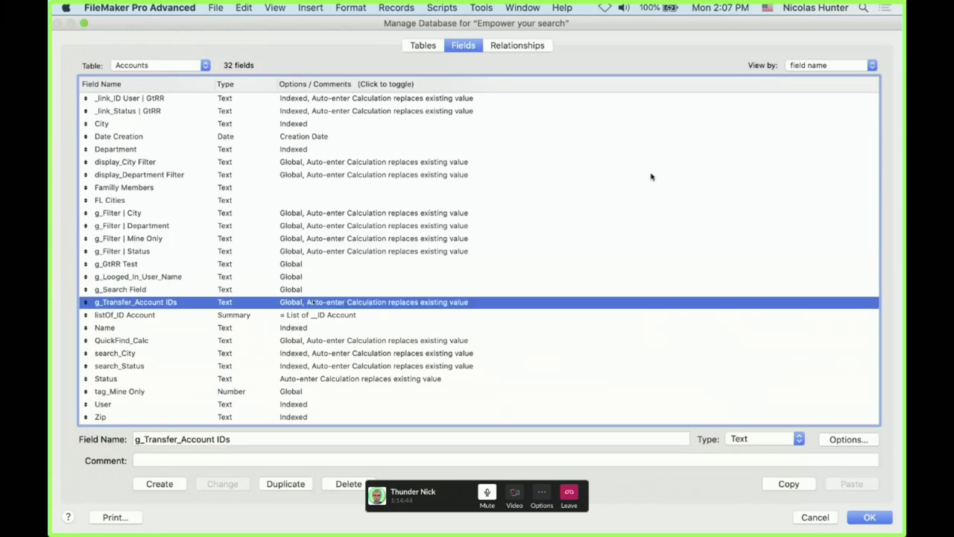
click(314, 266)
click(315, 251)
click(316, 238)
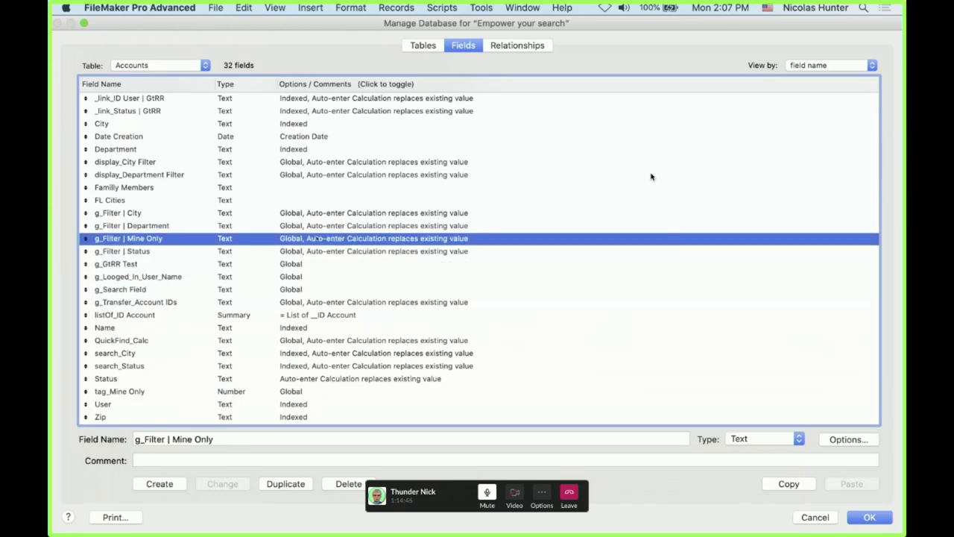
click(317, 226)
click(320, 212)
click(321, 200)
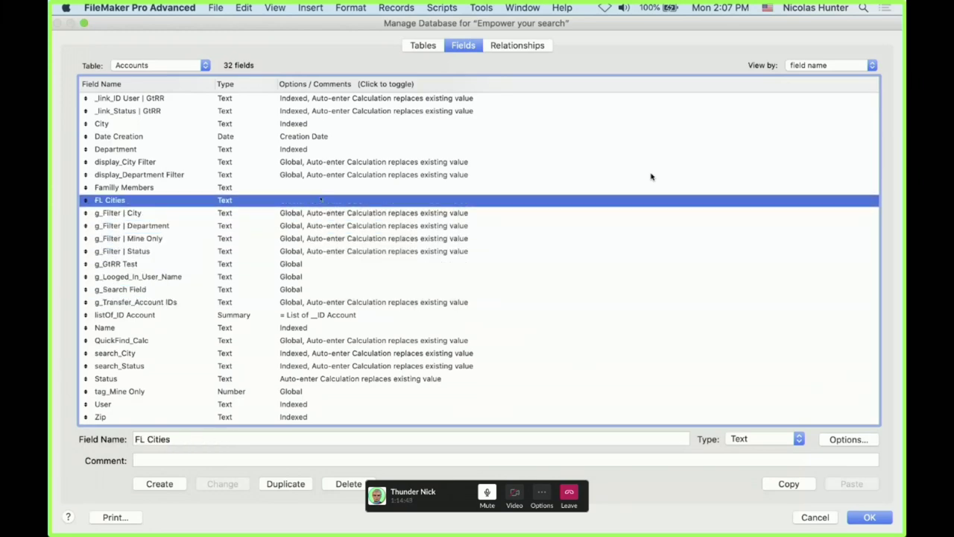
click(320, 188)
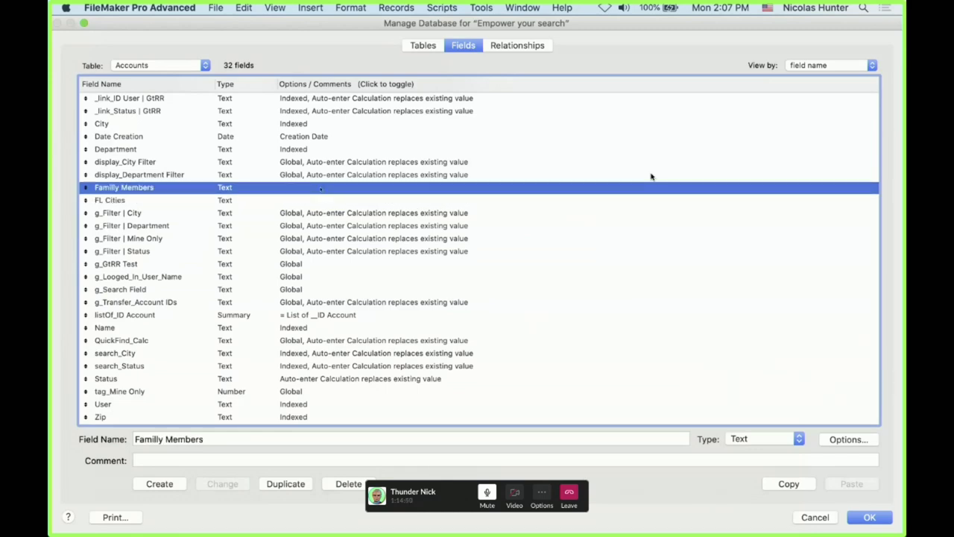
click(283, 289)
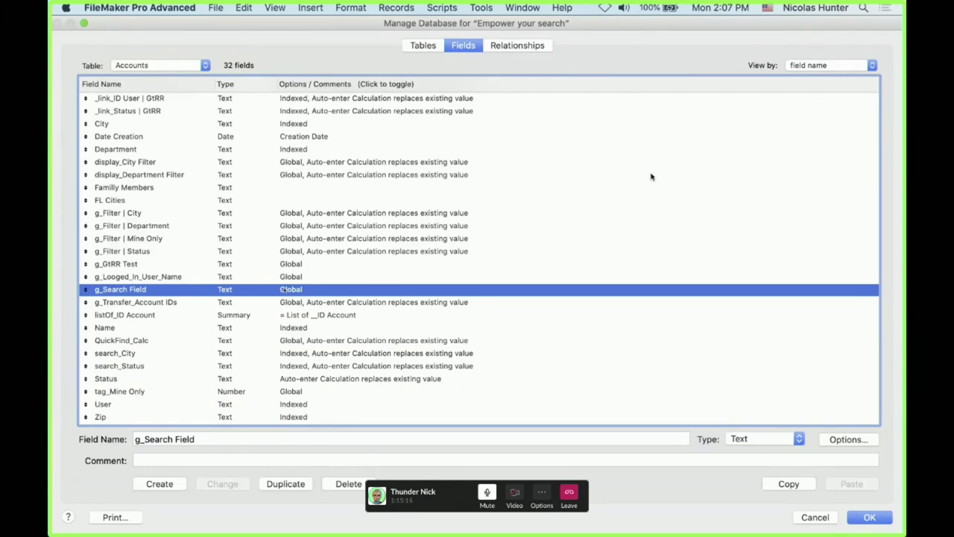
scroll(651, 177, up, 3)
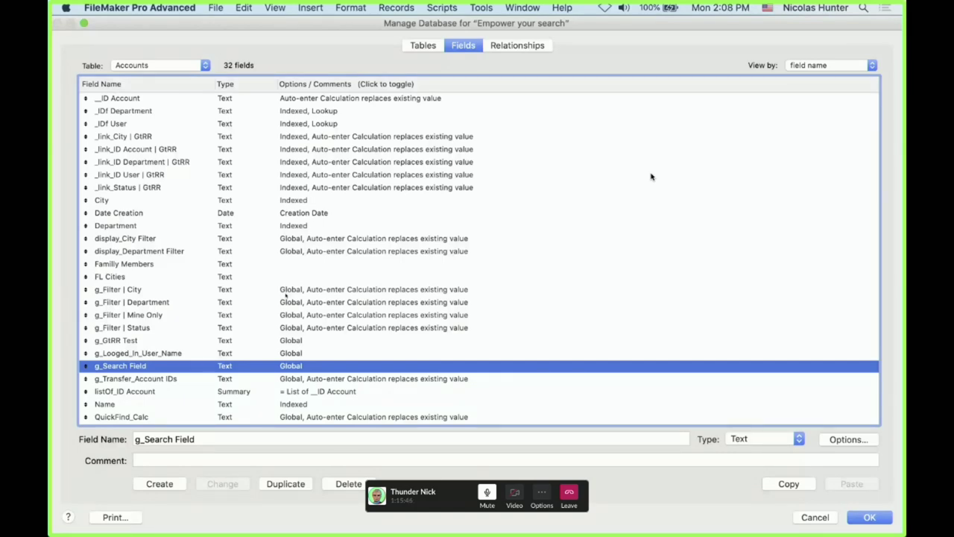
Inspect the City, Department, _IDf User, _IDf Department and _link GtRR fields
click(286, 292)
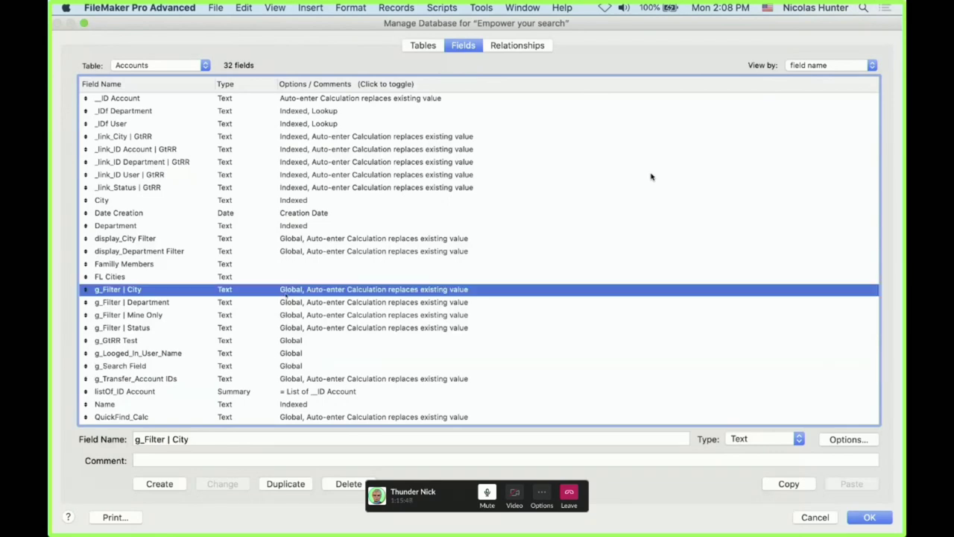
click(296, 227)
click(299, 200)
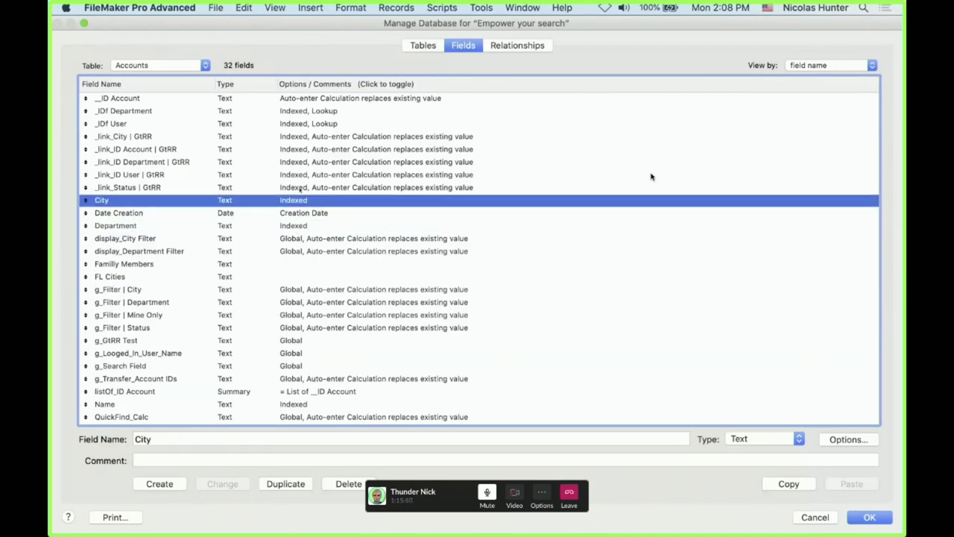
click(298, 125)
click(298, 114)
click(297, 124)
click(296, 136)
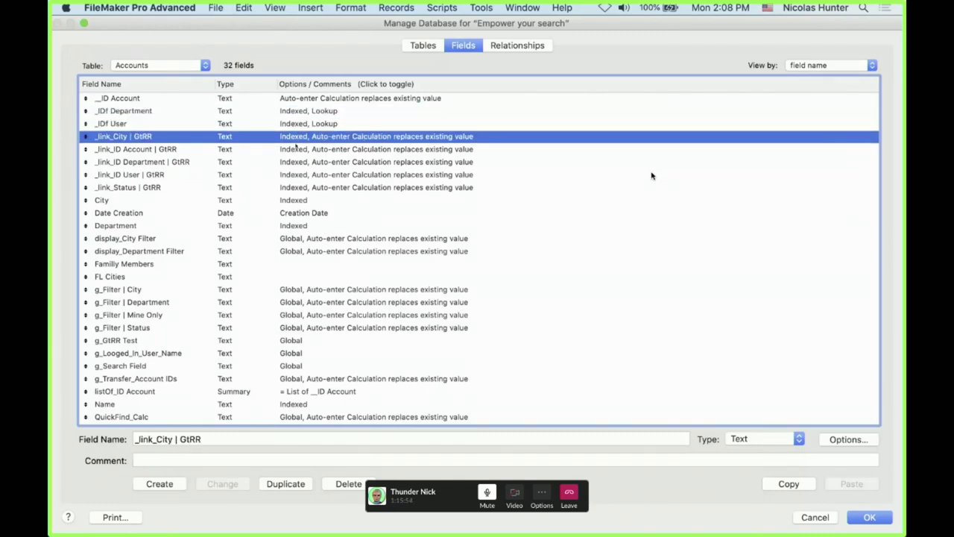
click(297, 149)
click(297, 162)
click(298, 174)
click(298, 187)
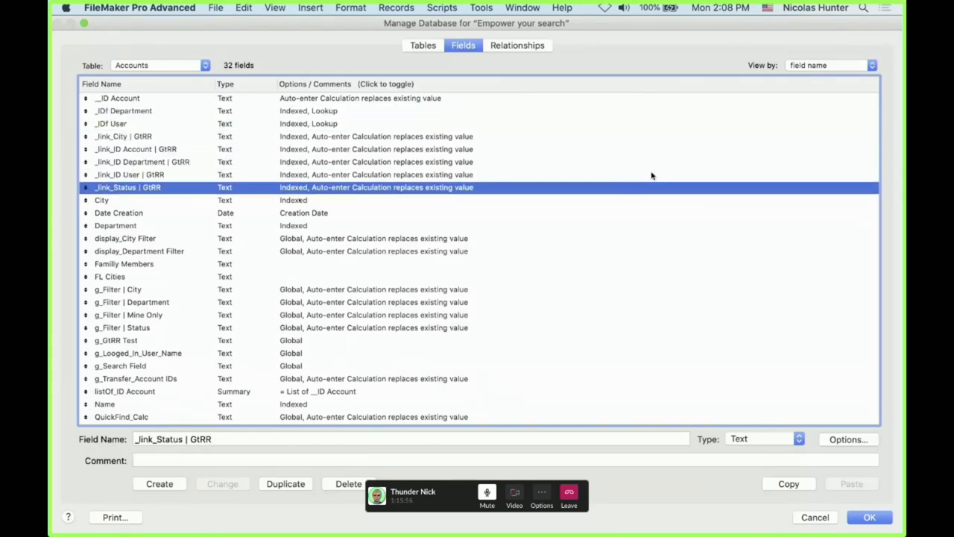
click(302, 200)
Step through the global filter fields and confirm Manage Database with OK
scroll(651, 176, down, 3)
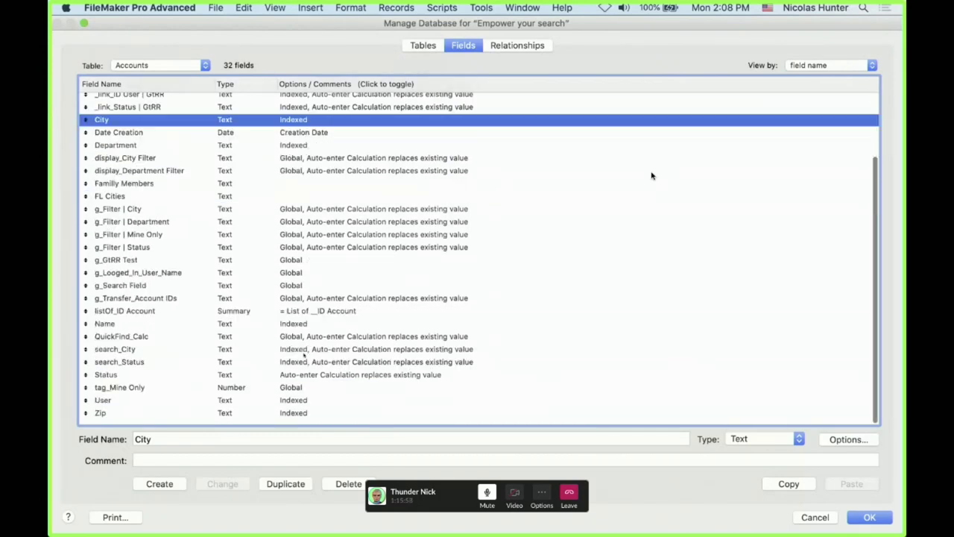
scroll(651, 176, up, 3)
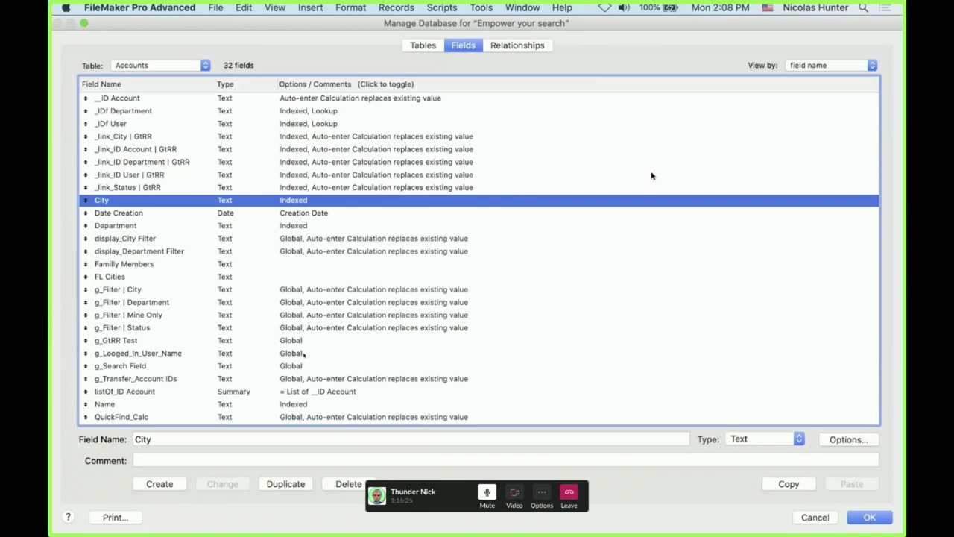
drag(304, 355, 317, 265)
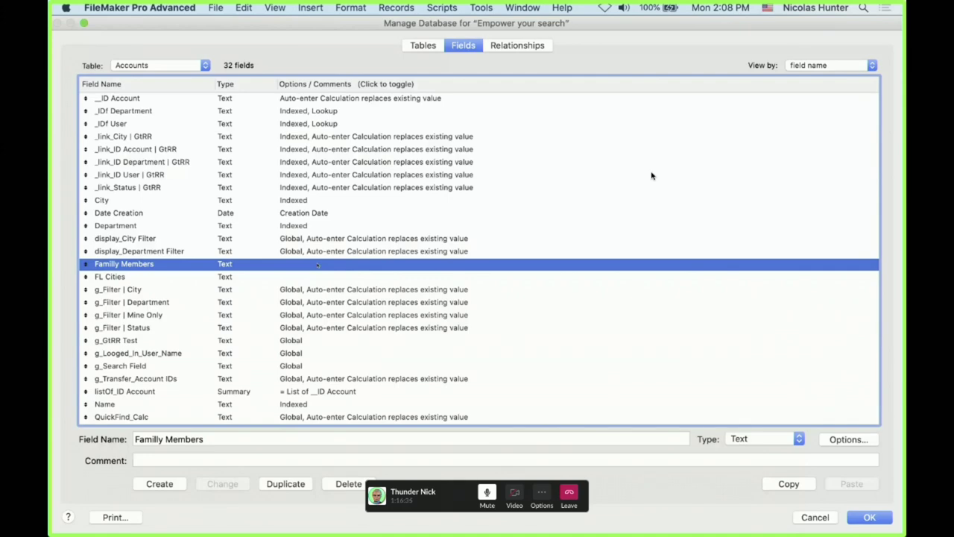
click(867, 518)
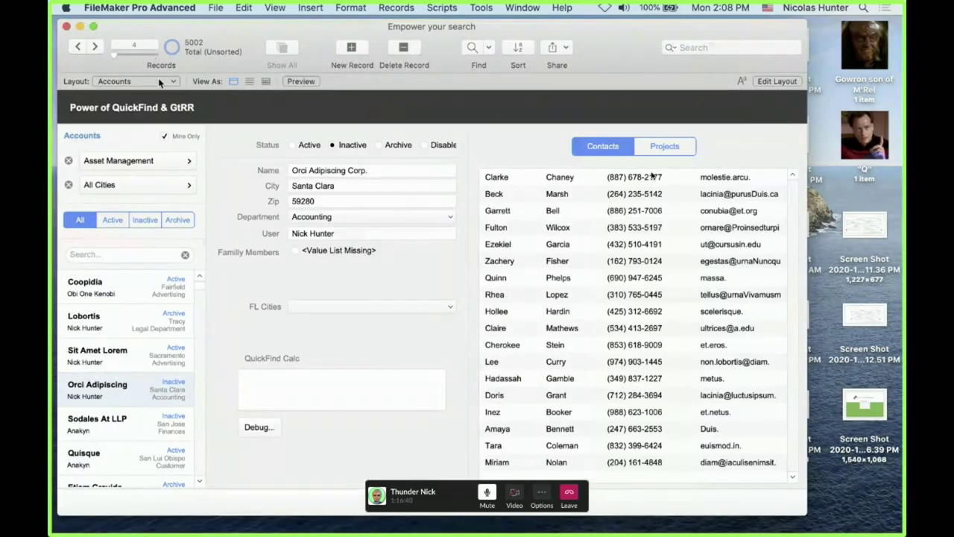
Switch to Contact Data Entry, try the Middle and Postal fields, then dismiss the File menu
click(158, 79)
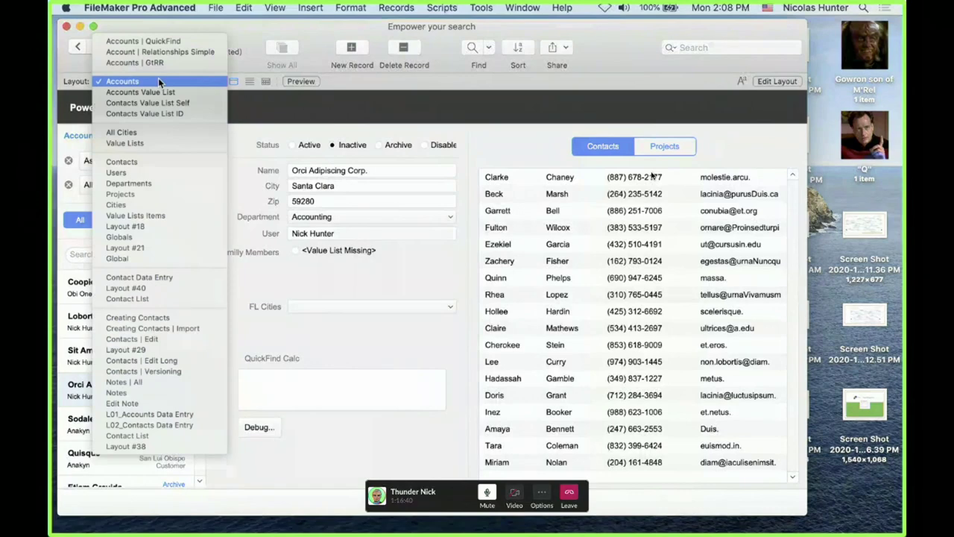
click(190, 281)
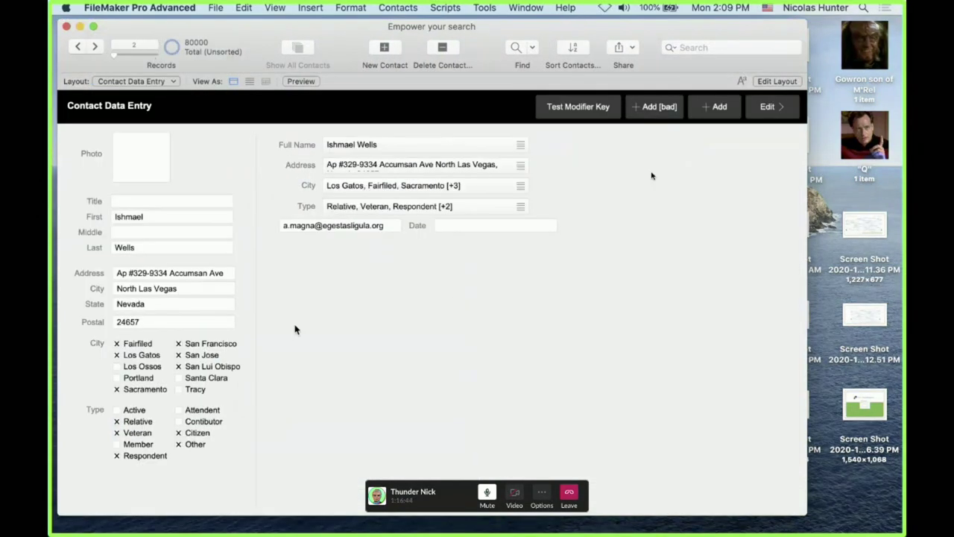
click(187, 232)
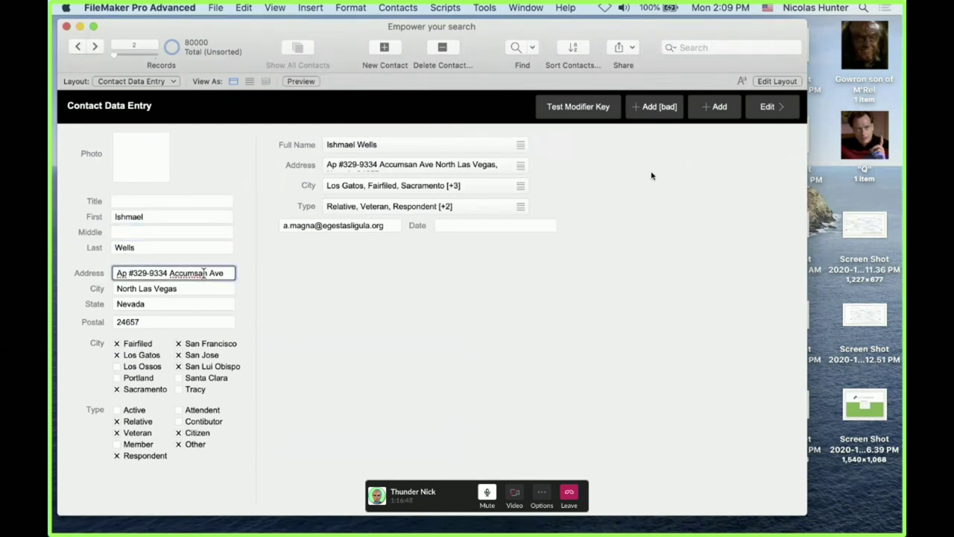
click(207, 321)
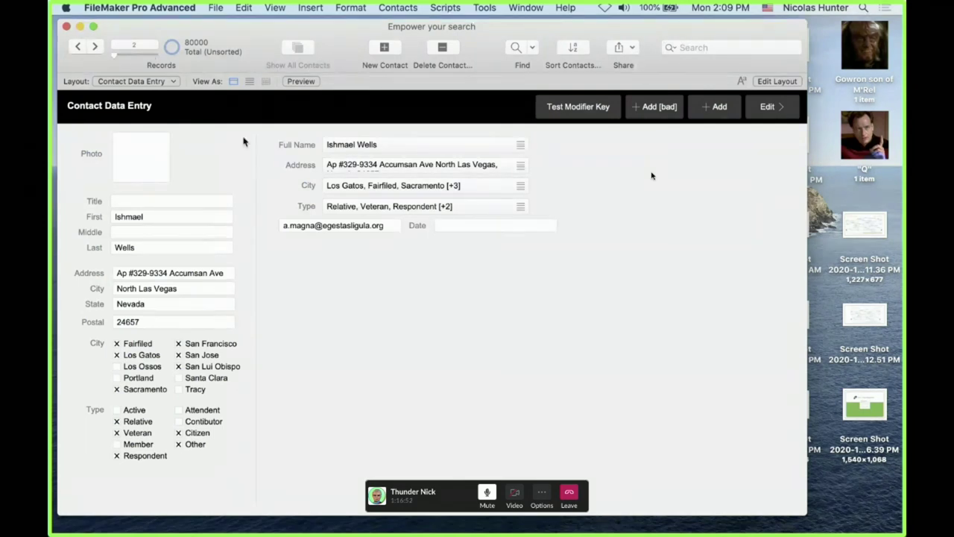
click(216, 8)
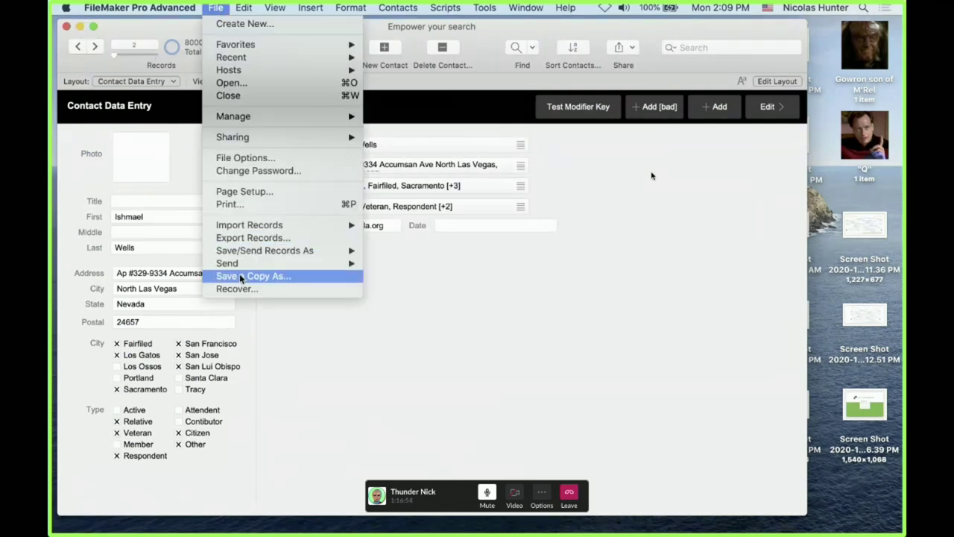
click(411, 302)
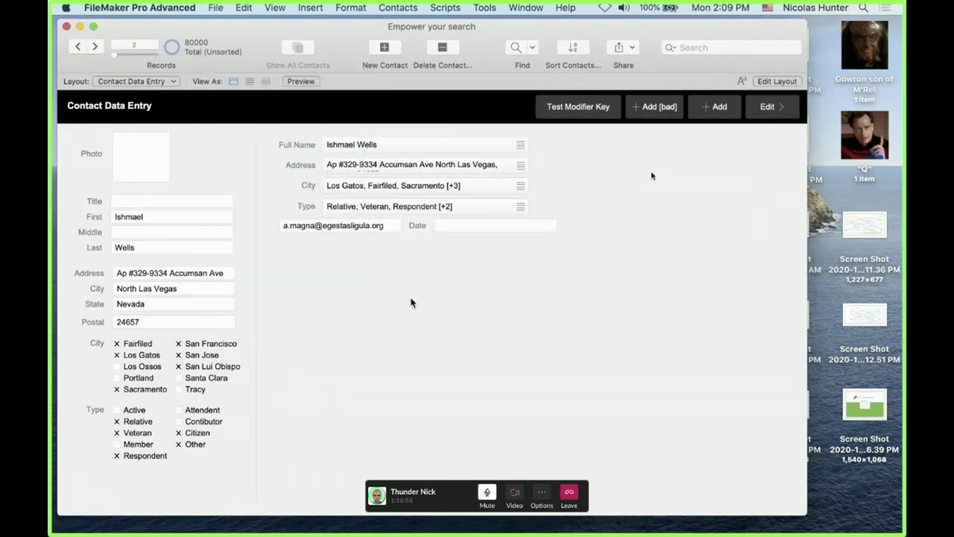